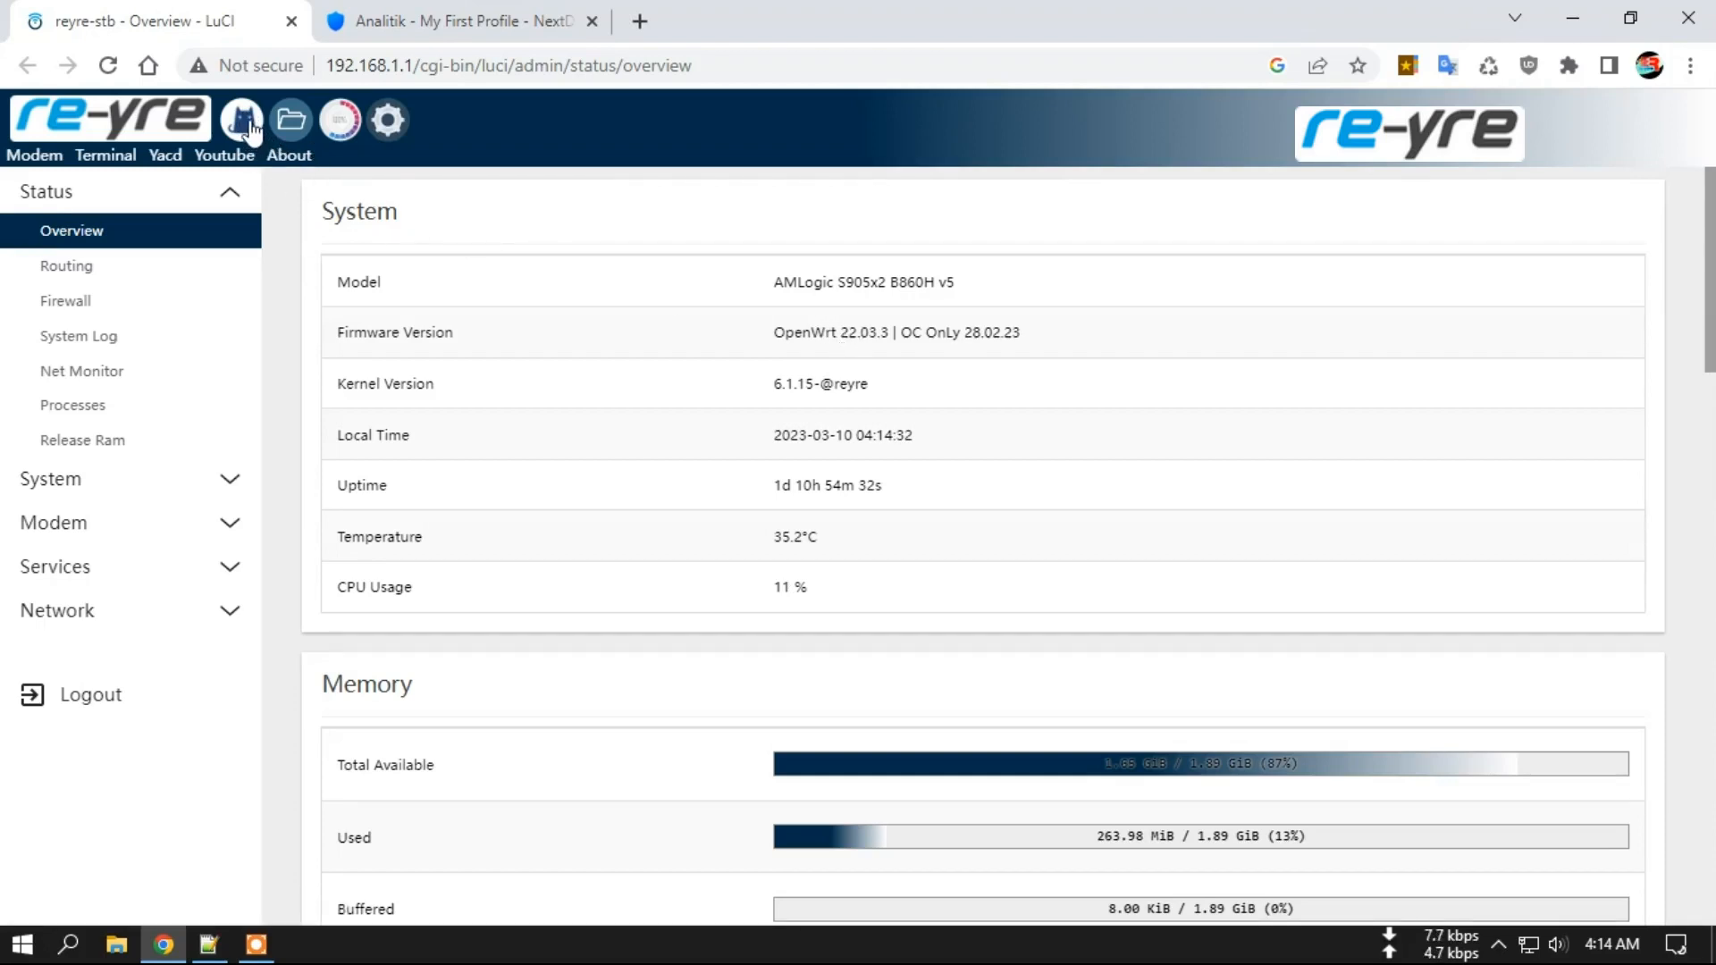
Open OpenClash from the LuCI status page and go to its Config Editor file manager.
left_click(249, 125)
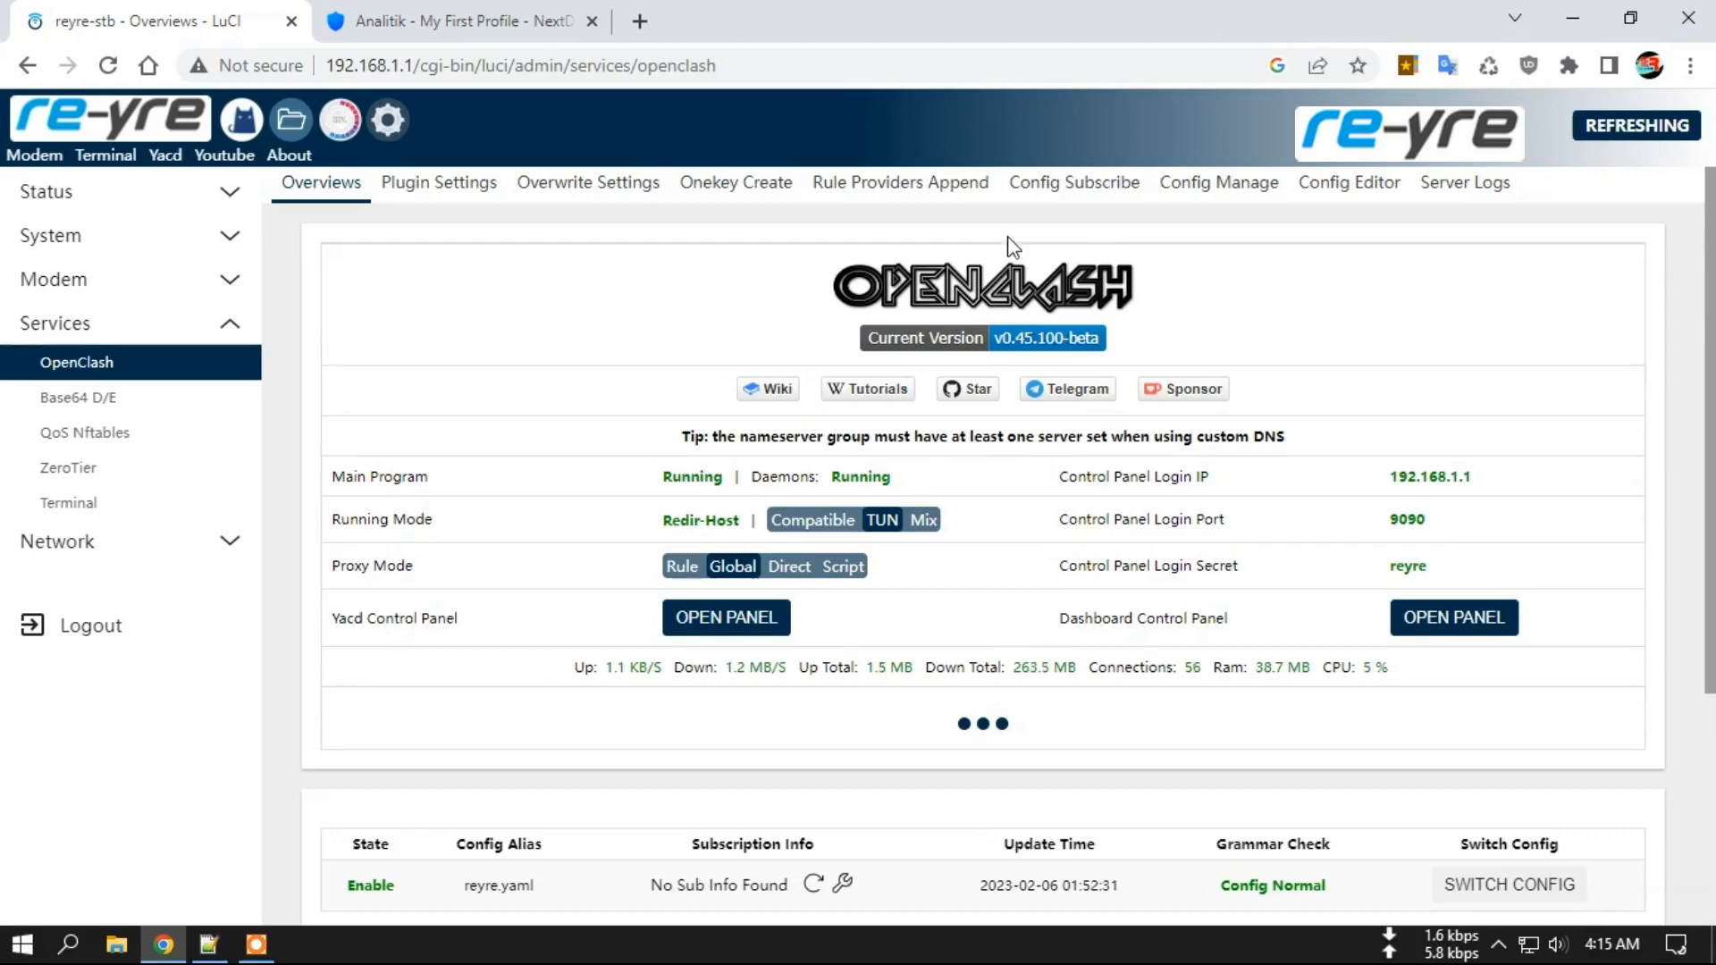
left_click(1345, 187)
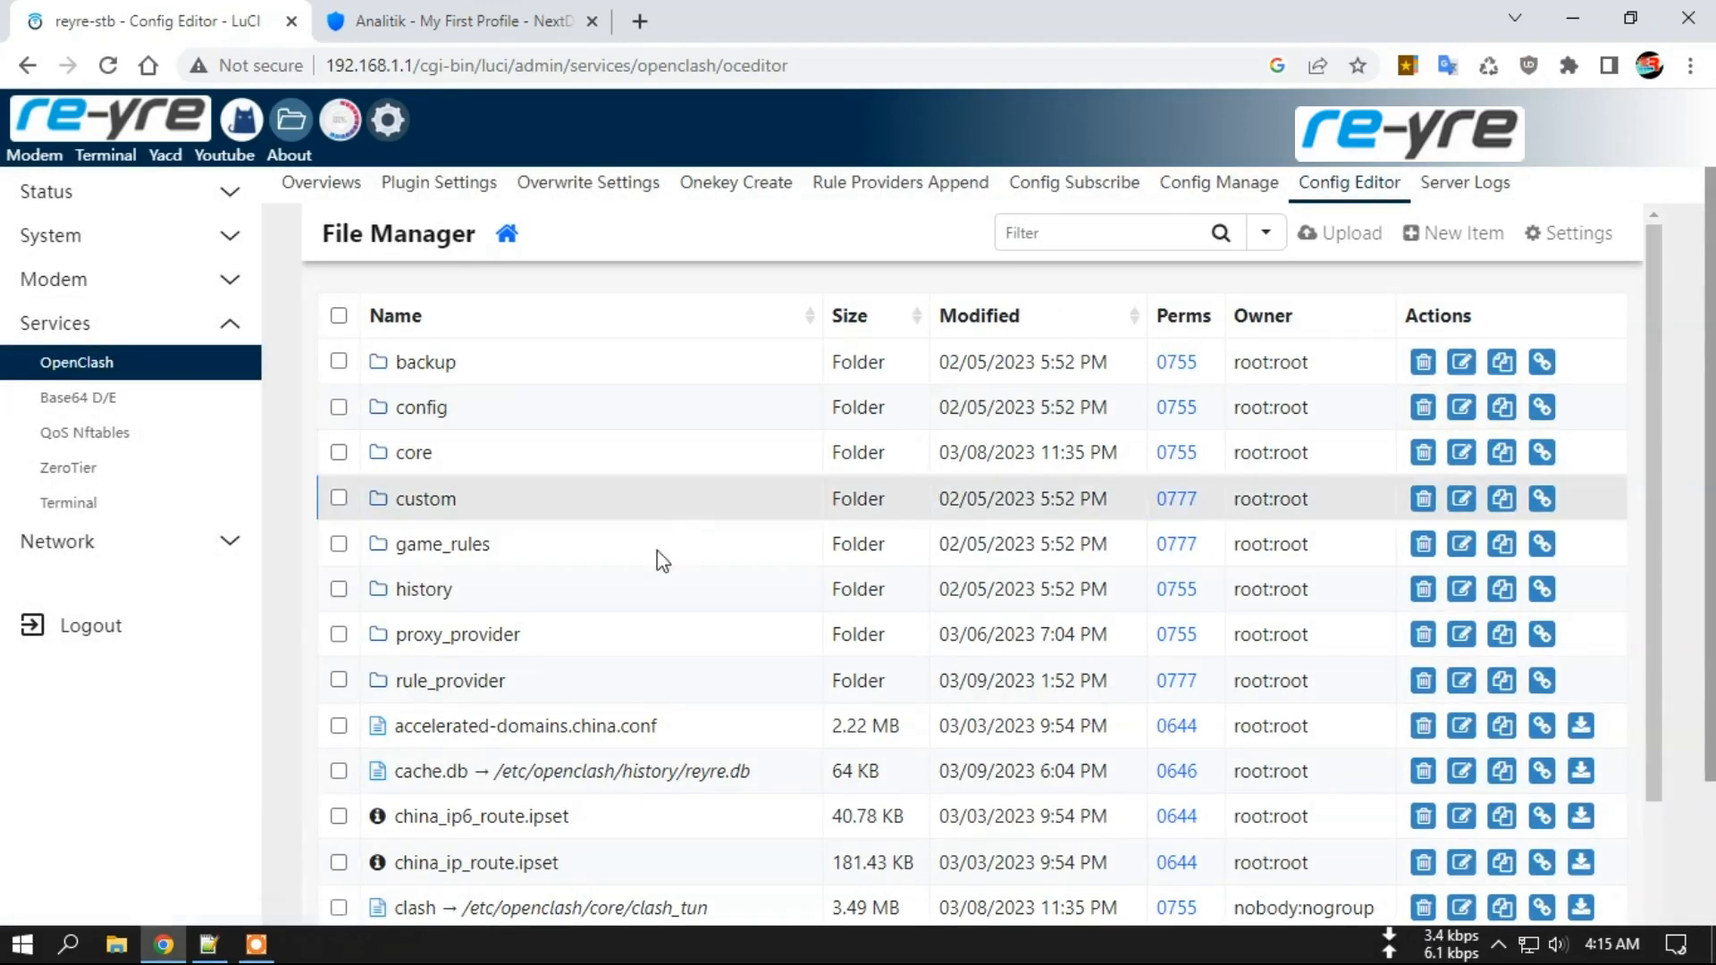
Inspect reject.yaml in the rule_provider folder, then launch the Yacd dashboard in a new tab.
left_click(455, 681)
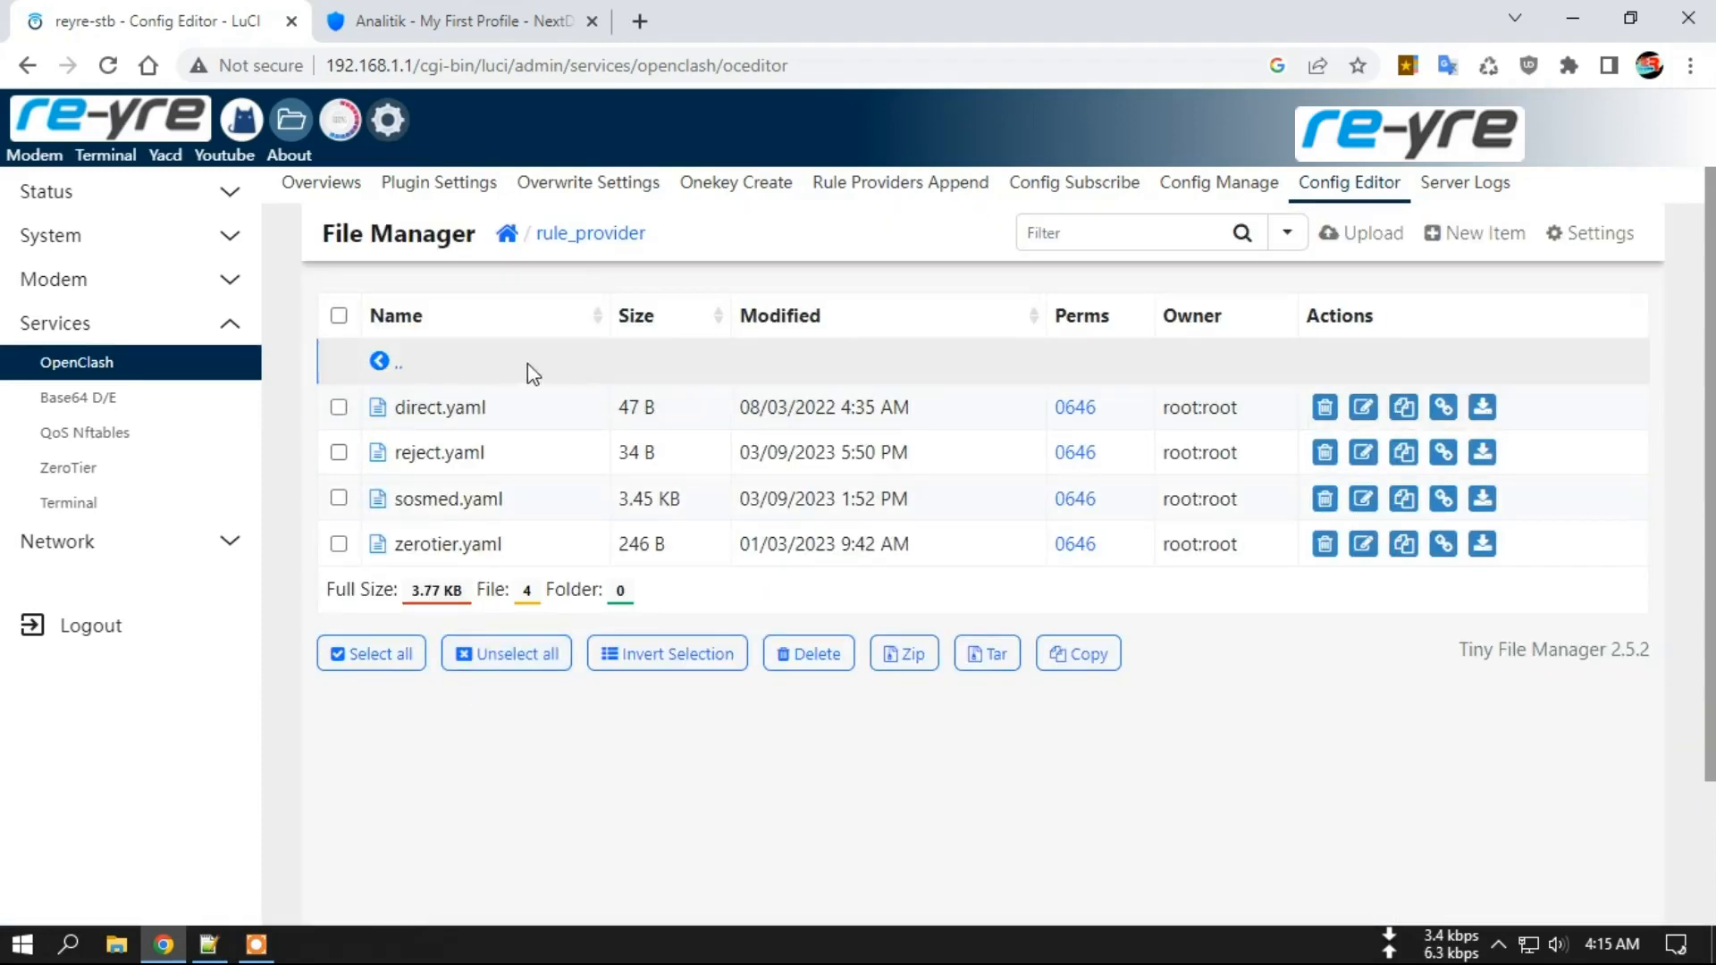
left_click(436, 458)
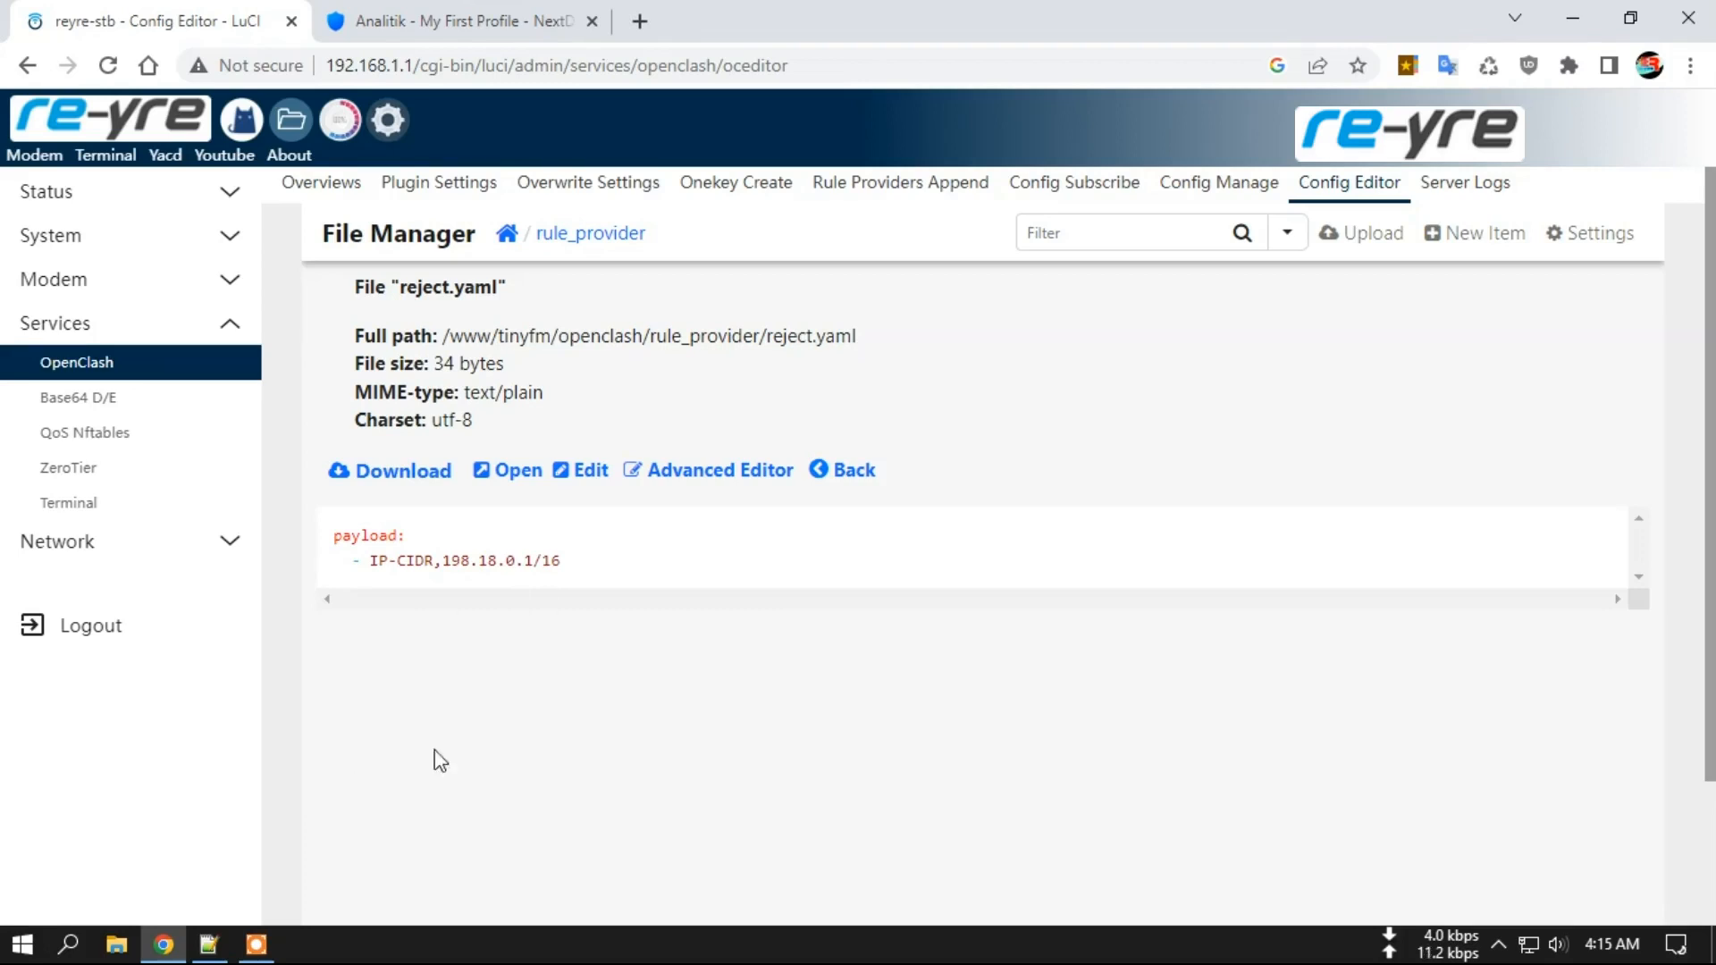
left_click(856, 472)
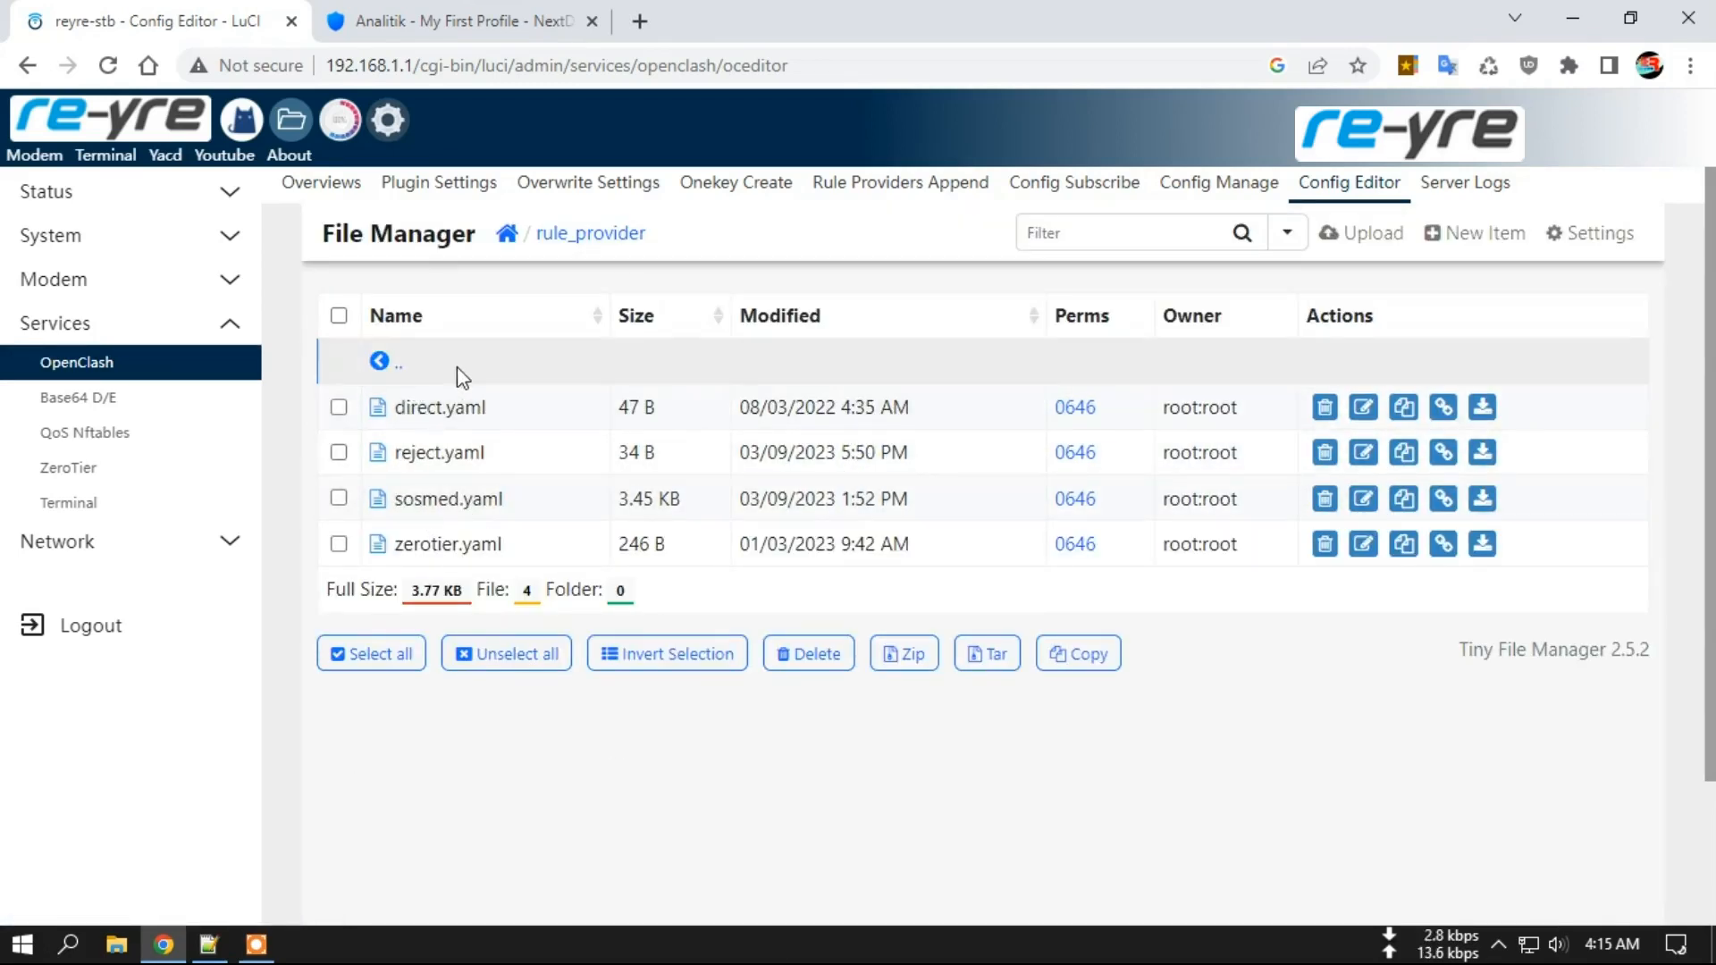
left_click(165, 154)
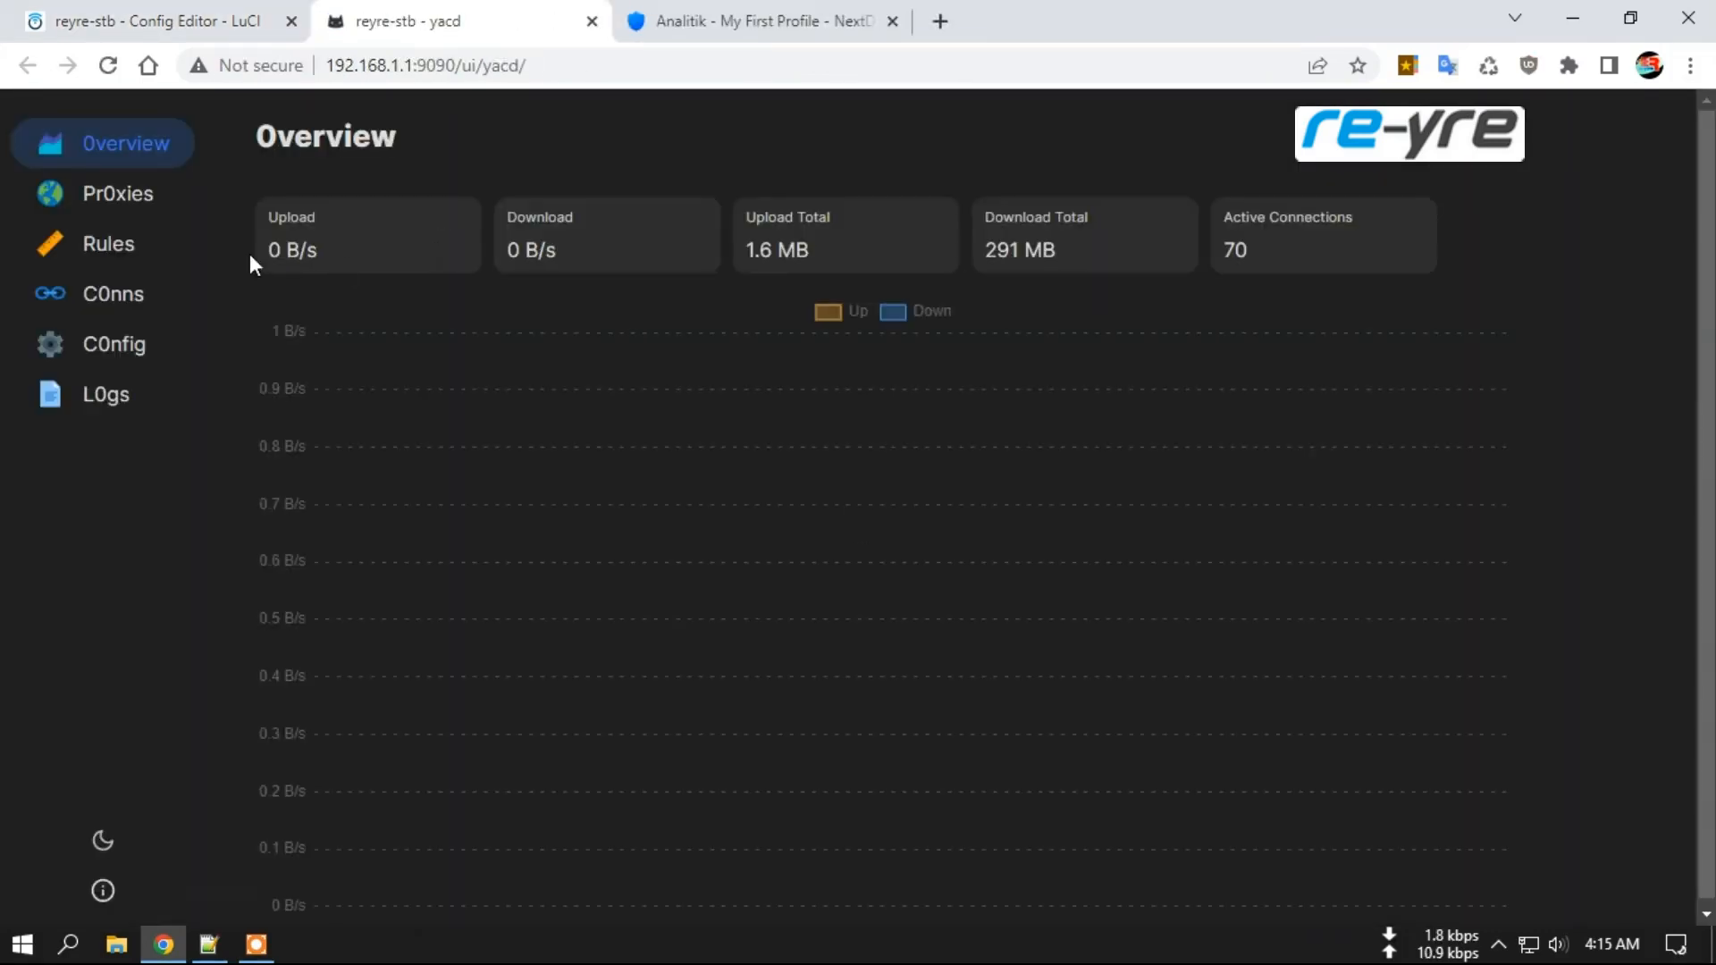
Review Yacd's proxy groups with GLOBAL on PG-Vmhowdy, then close Yacd and go to NextDNS analytics.
left_click(134, 193)
scroll(849, 563, "down", 3)
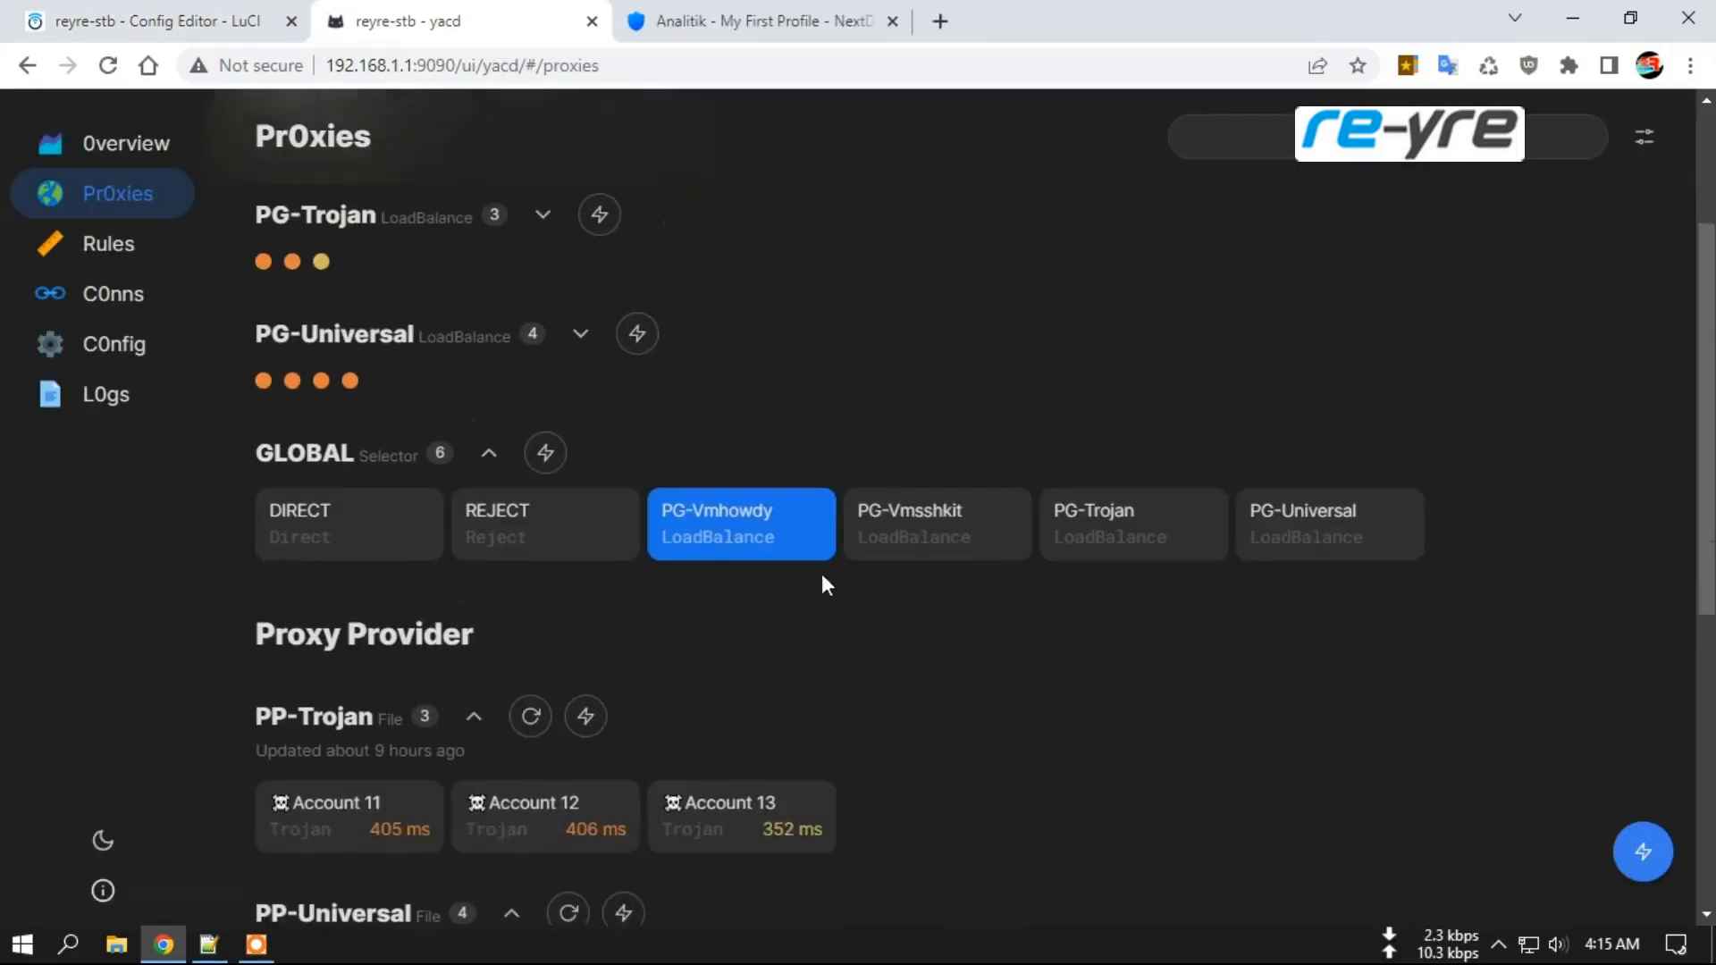
scroll(774, 563, "down", 2)
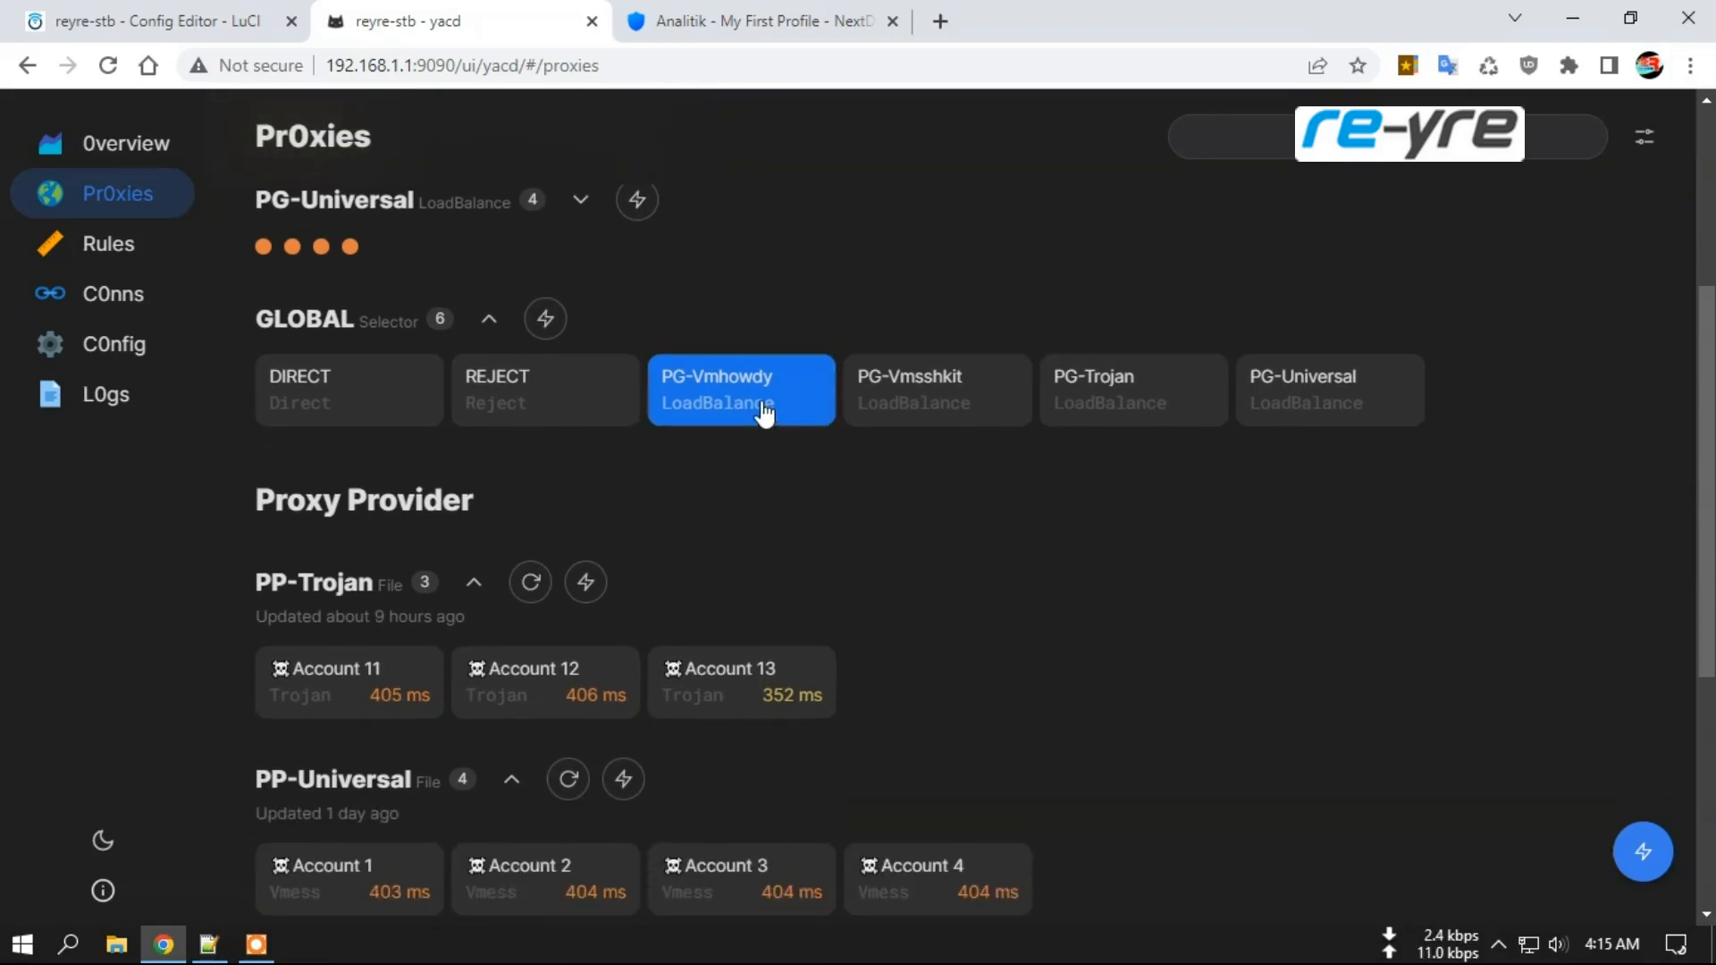
scroll(766, 411, "up", 3)
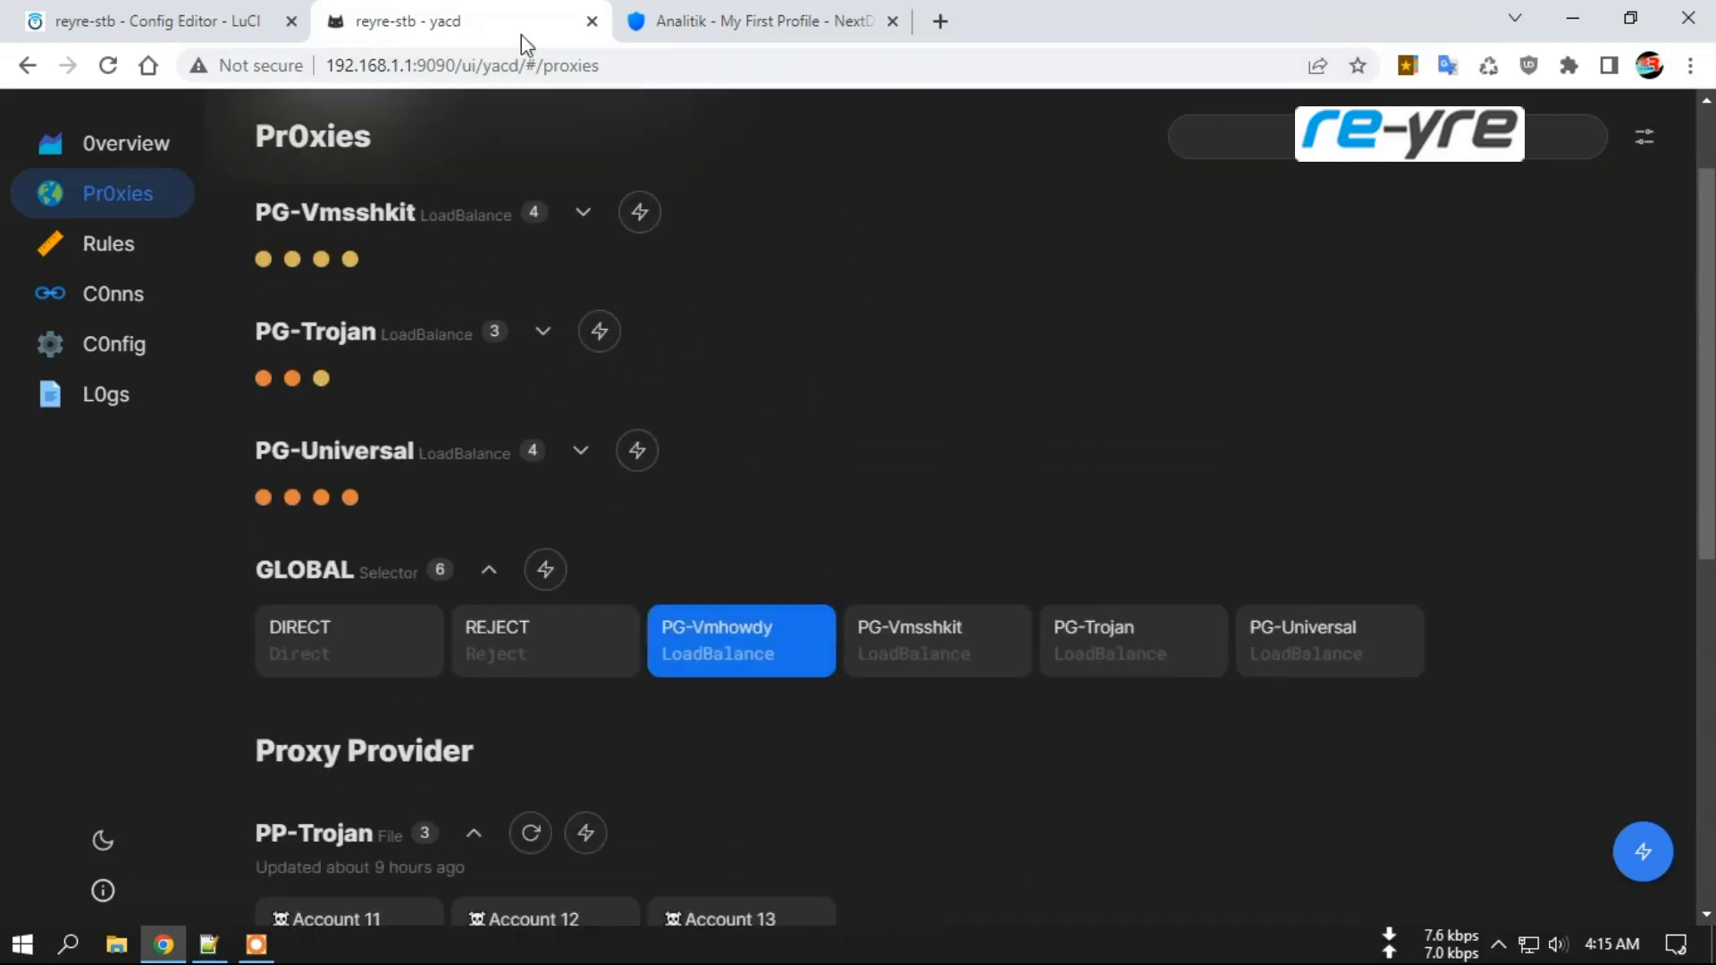
left_click(592, 20)
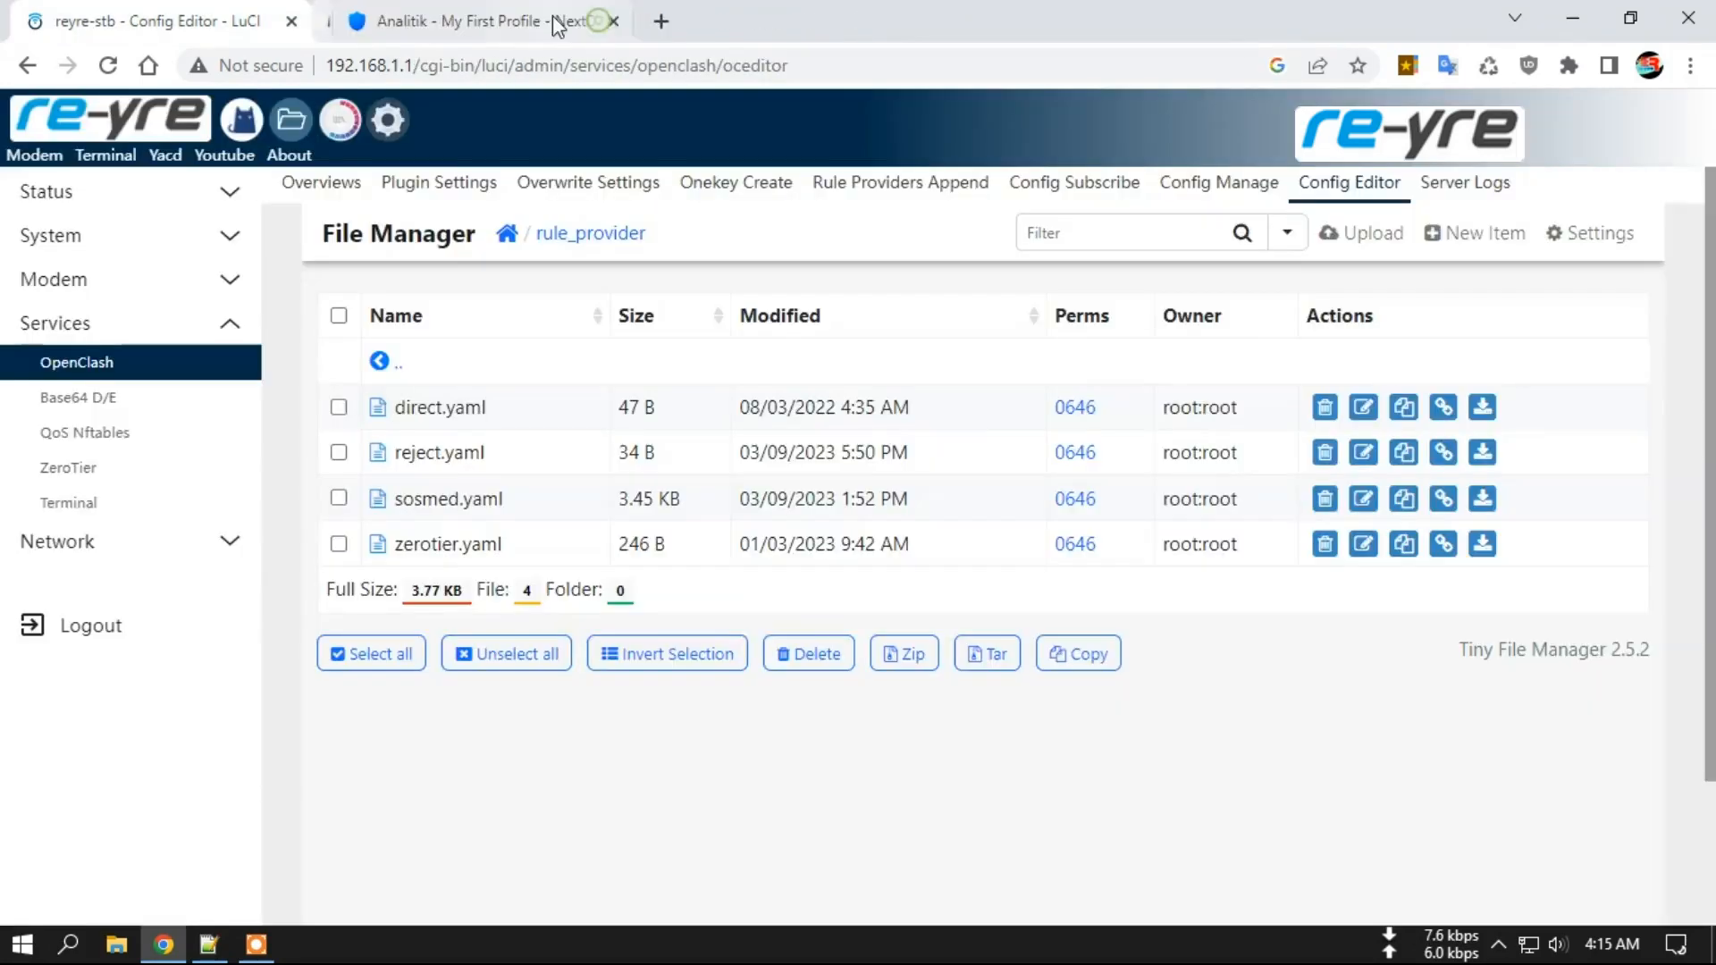
left_click(466, 23)
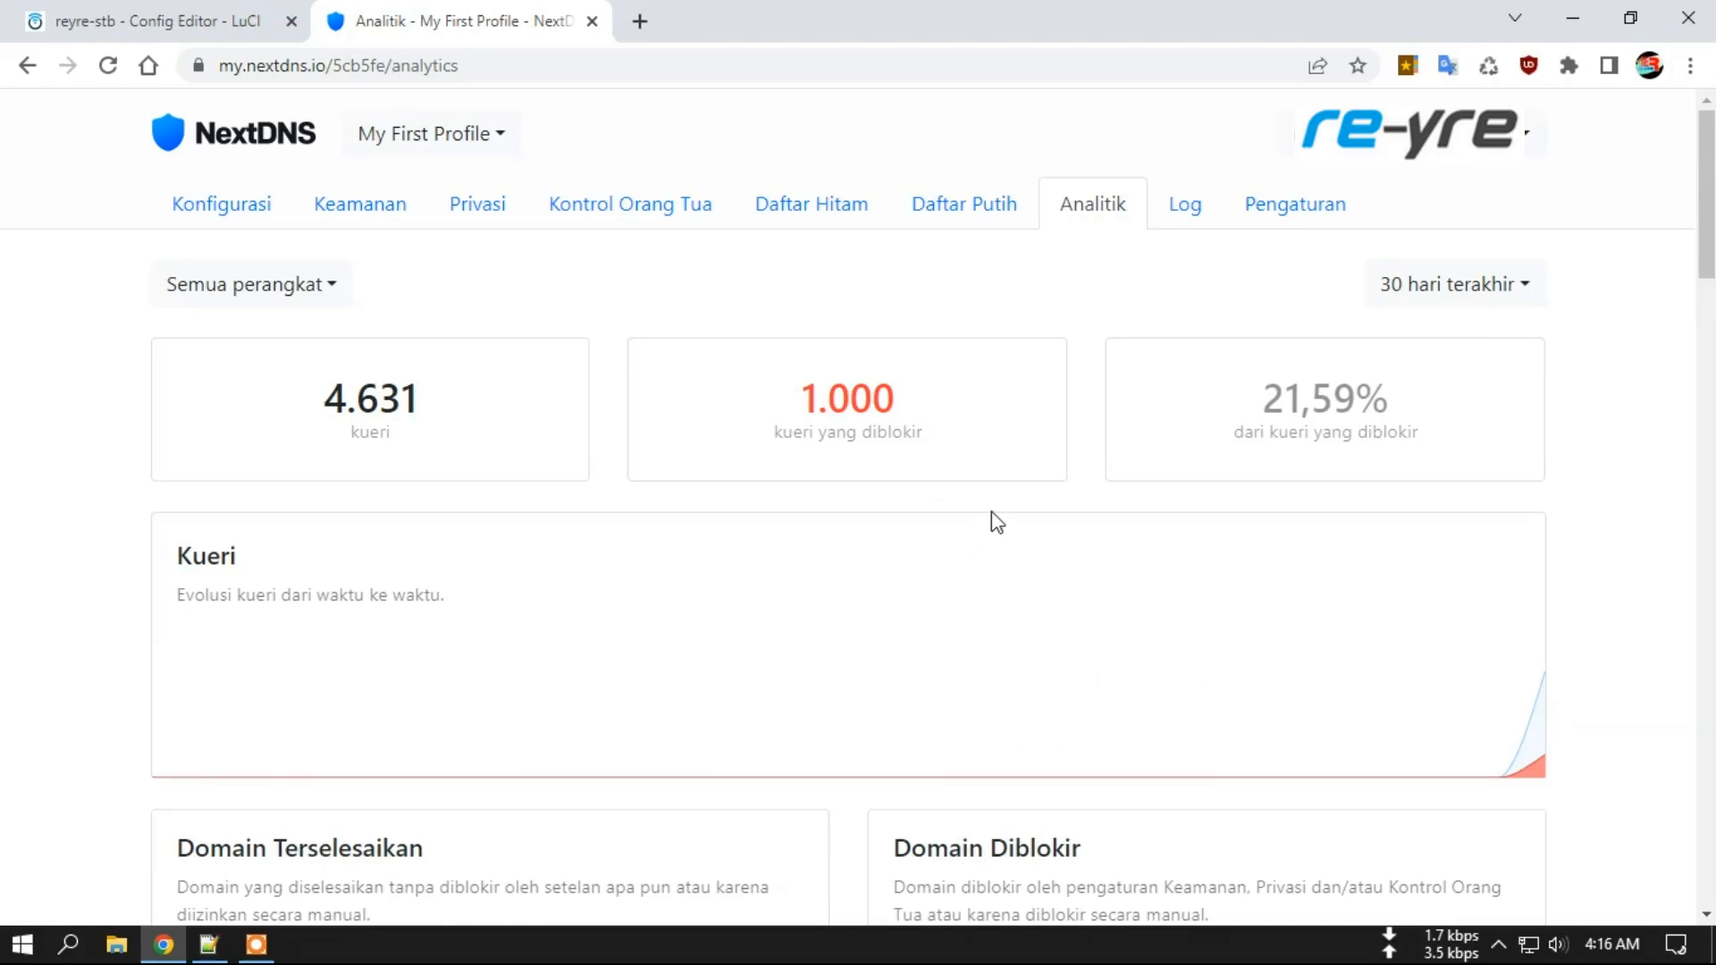
Narrow NextDNS analytics to '30 menit terakhir' (1,043 queries, 178 blocked) and scan the domain lists.
left_click(1383, 299)
left_click(1453, 351)
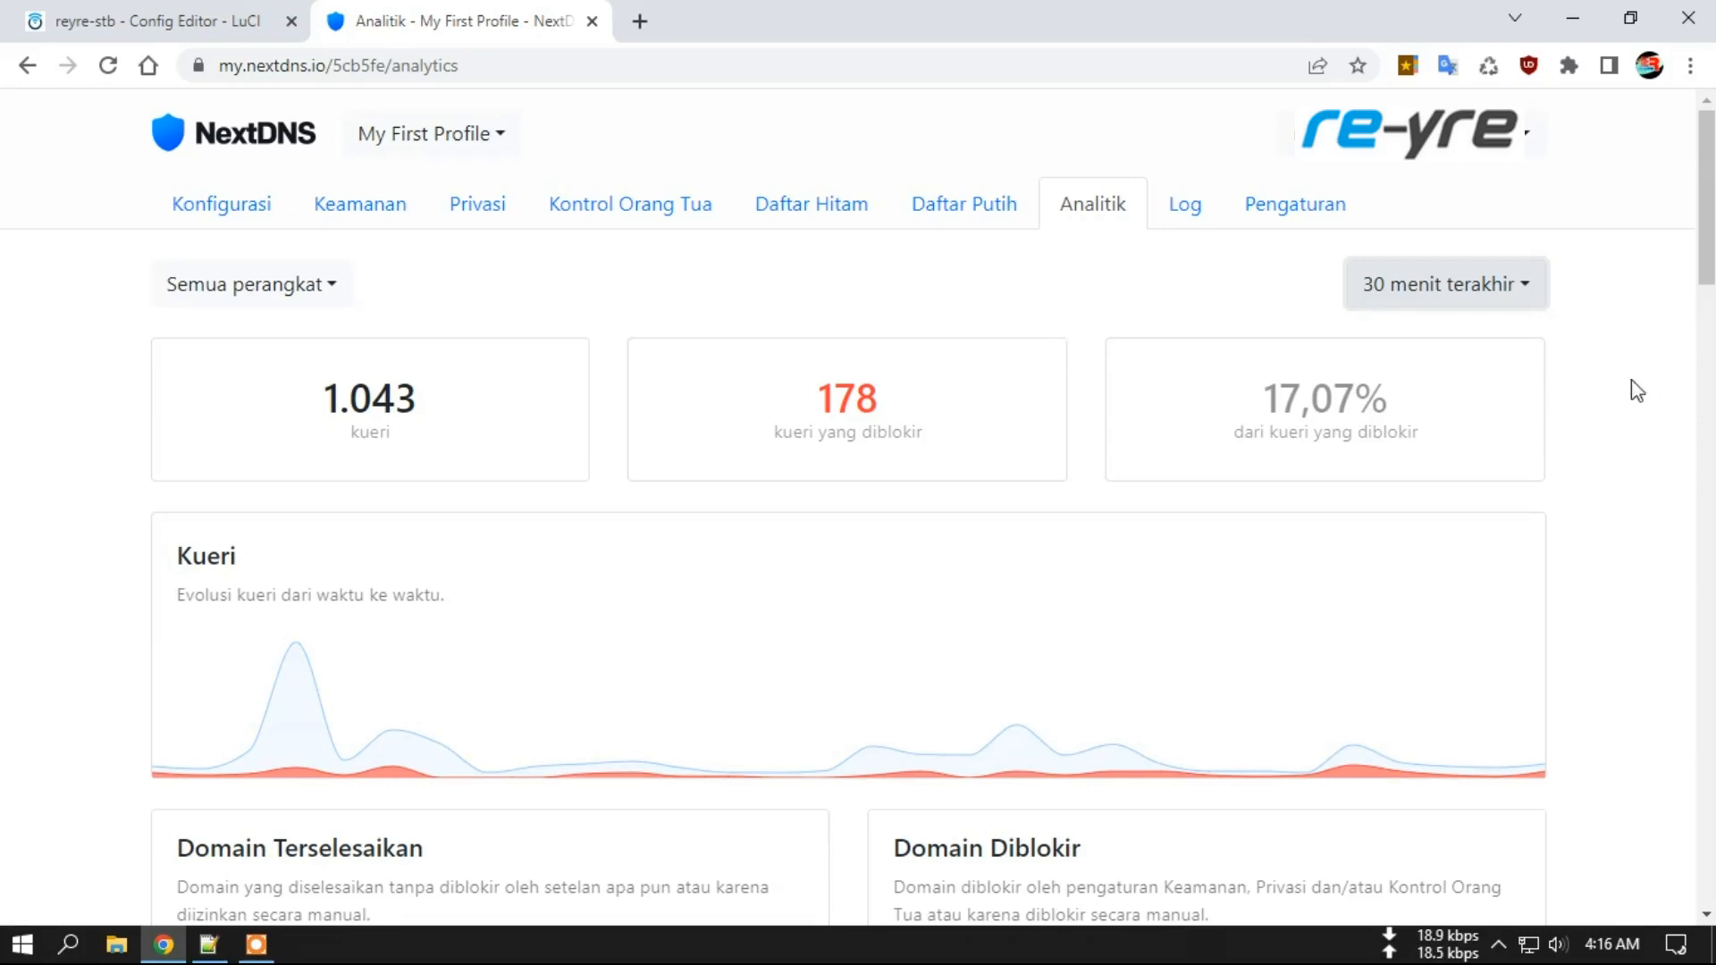
left_click(1054, 639)
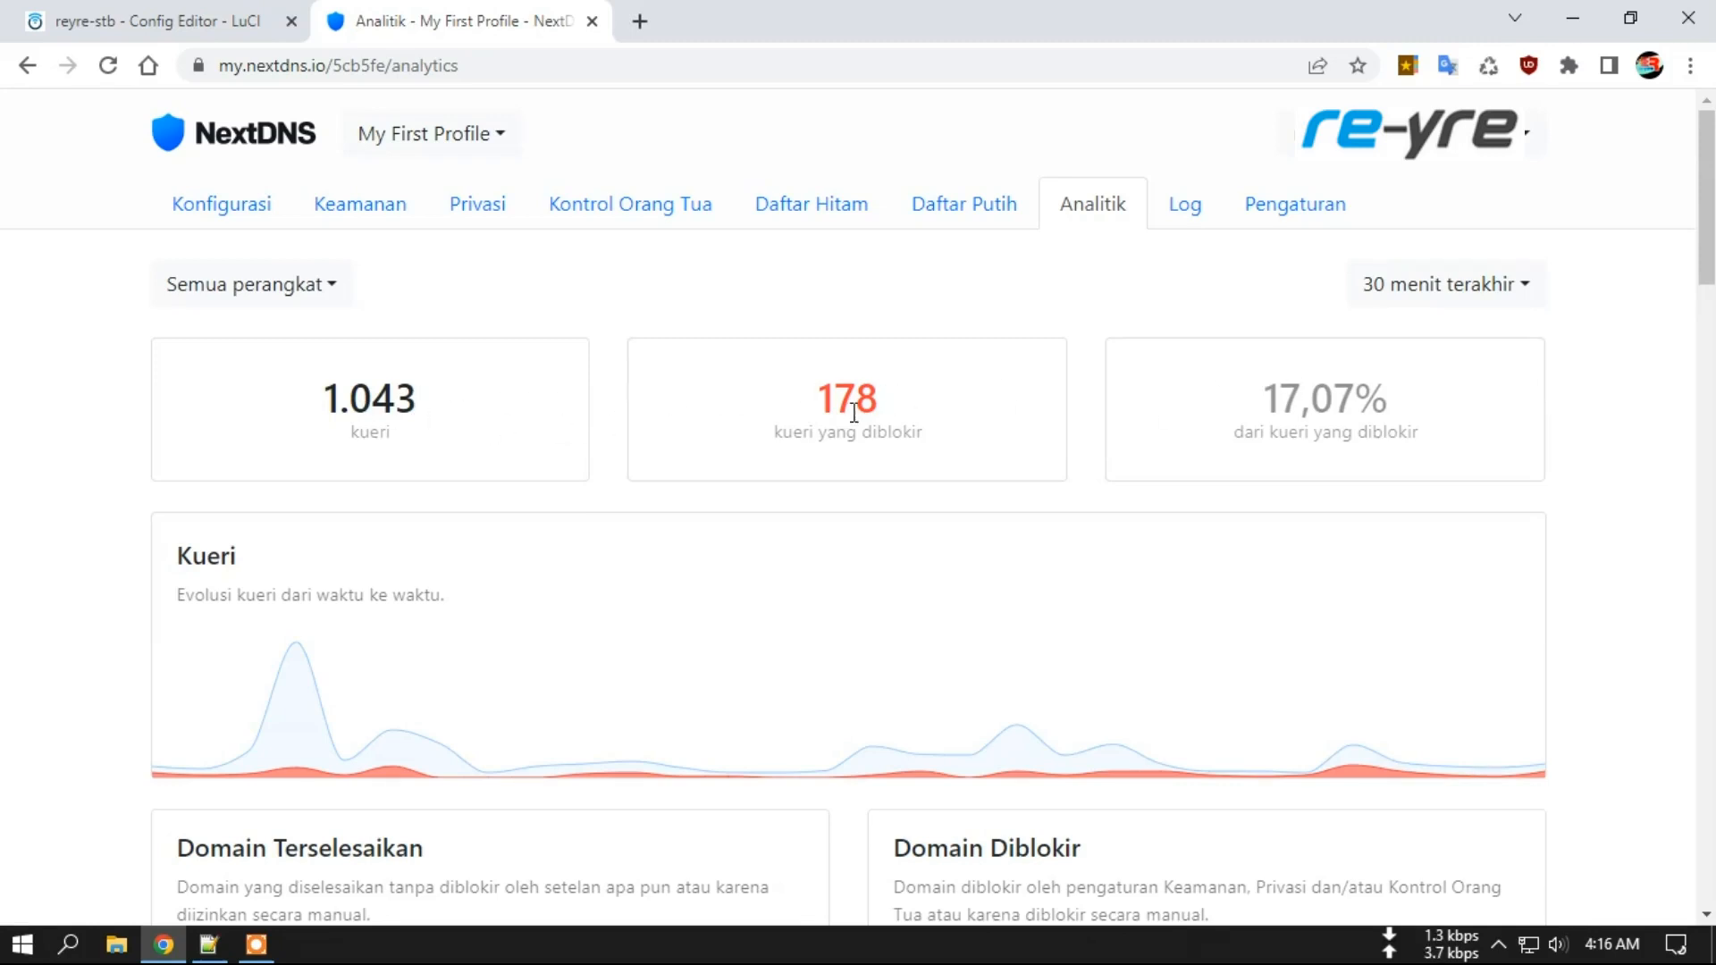
left_click_drag(1705, 257, 1703, 372)
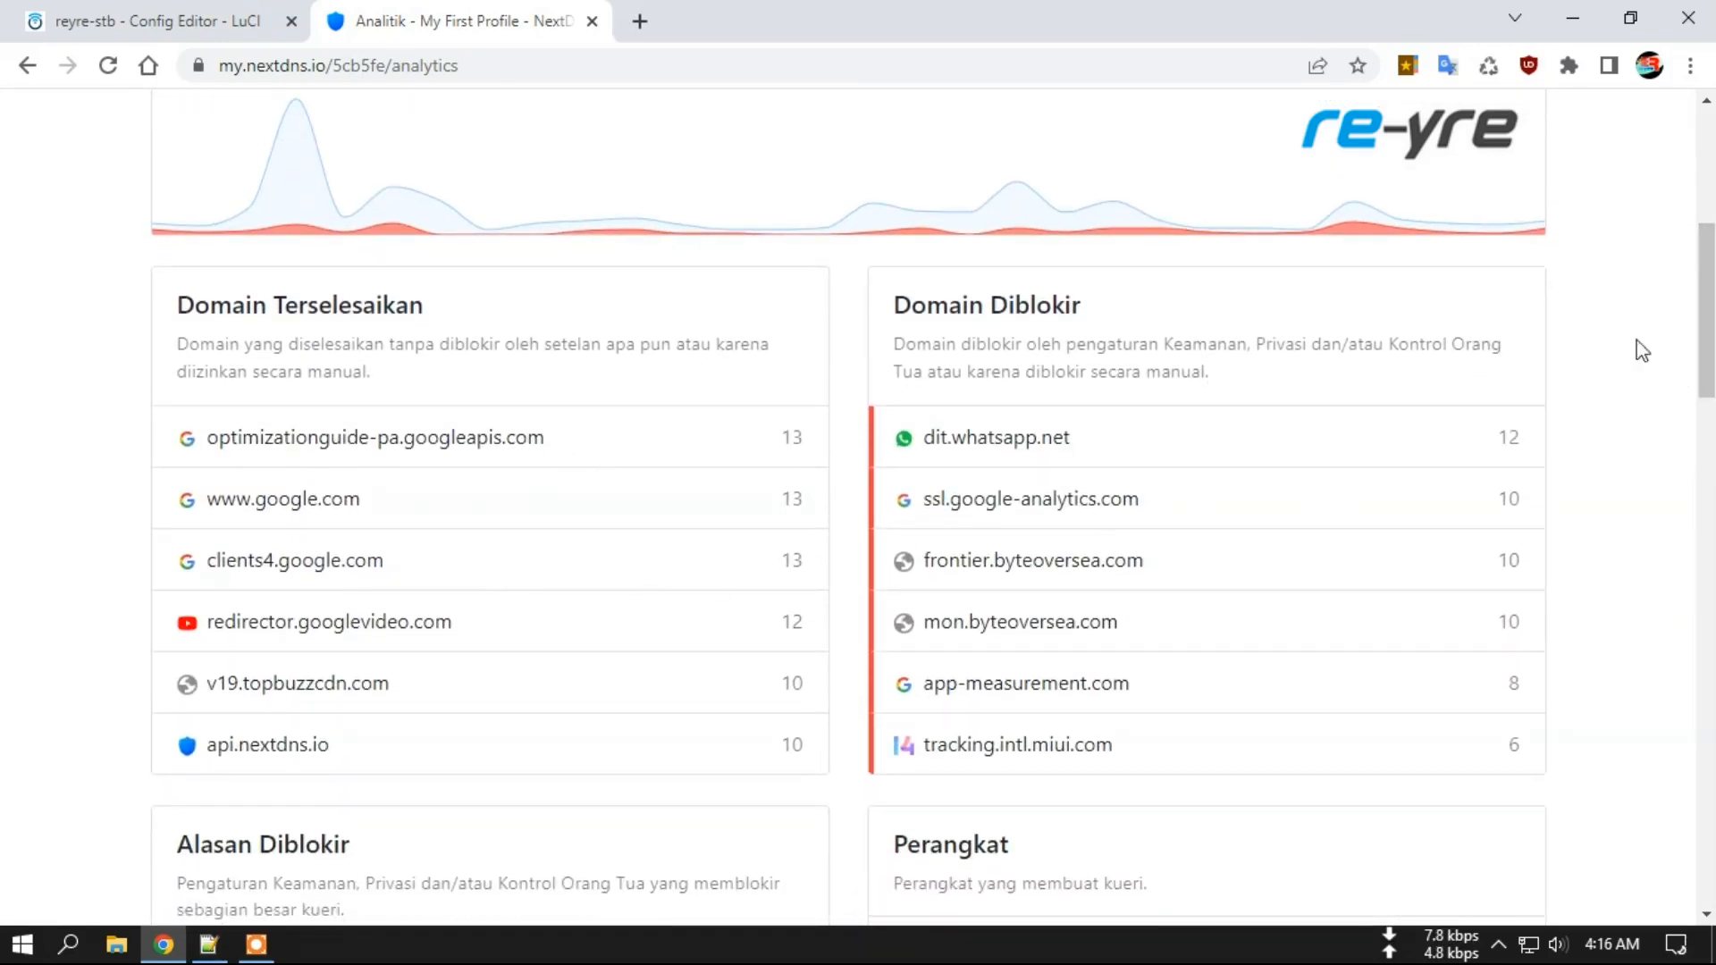
left_click_drag(1705, 304, 1709, 403)
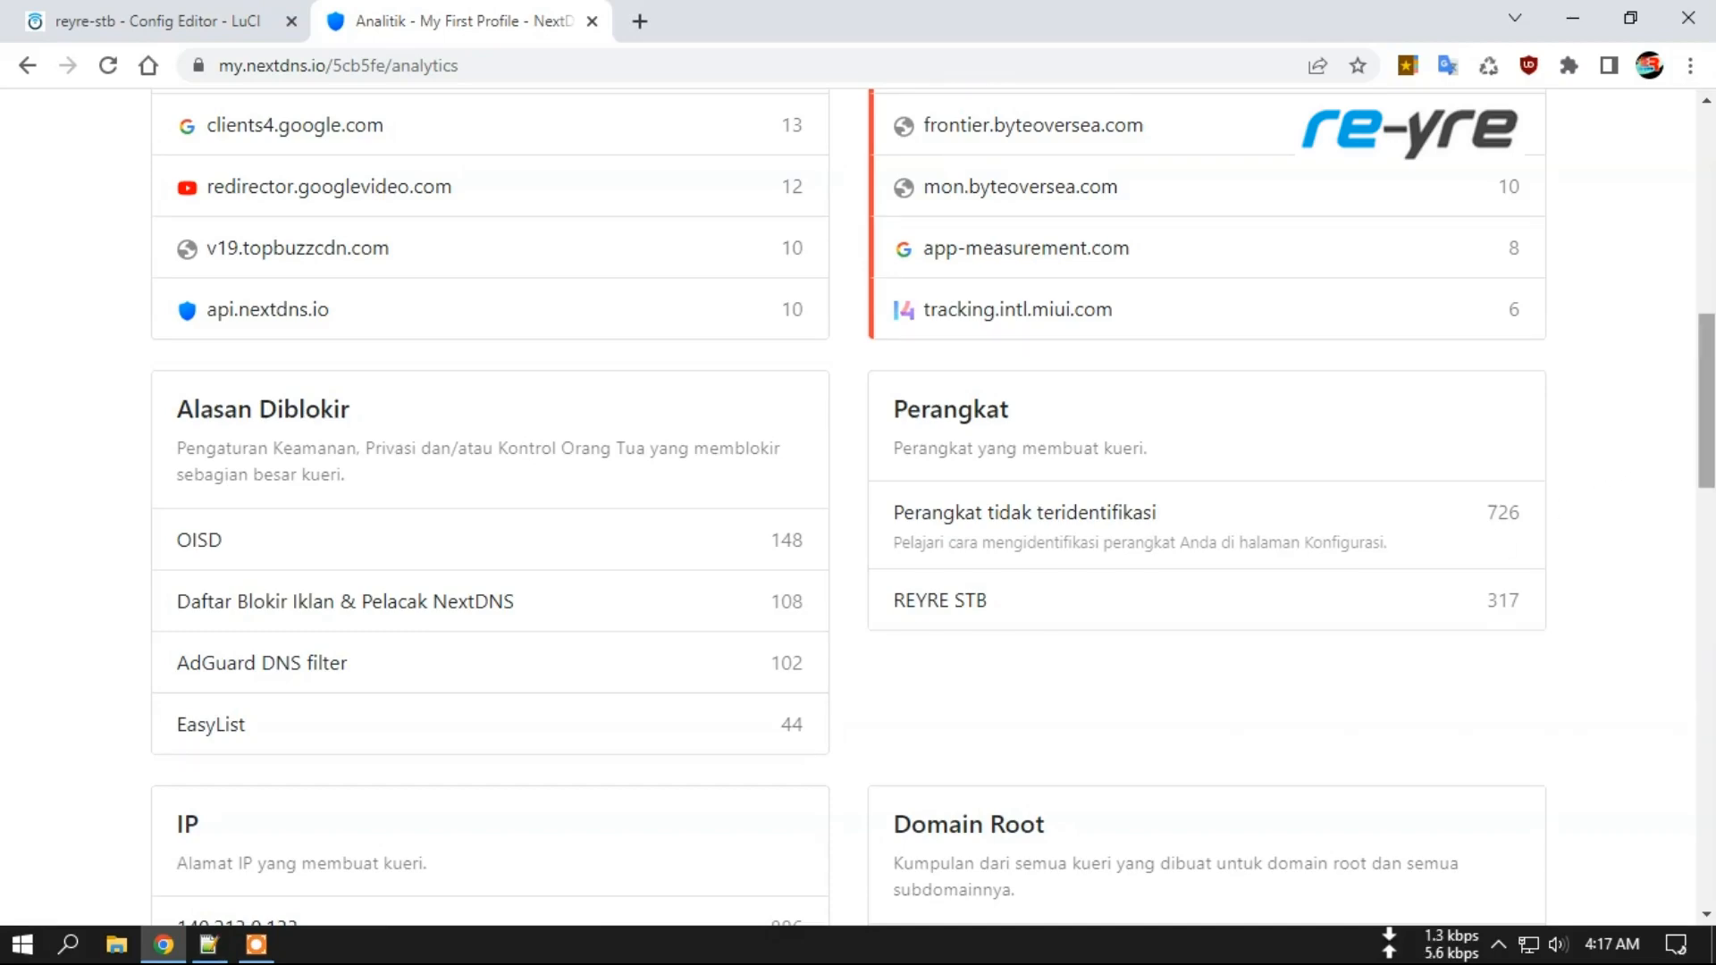
scroll(1705, 402, "up", 15)
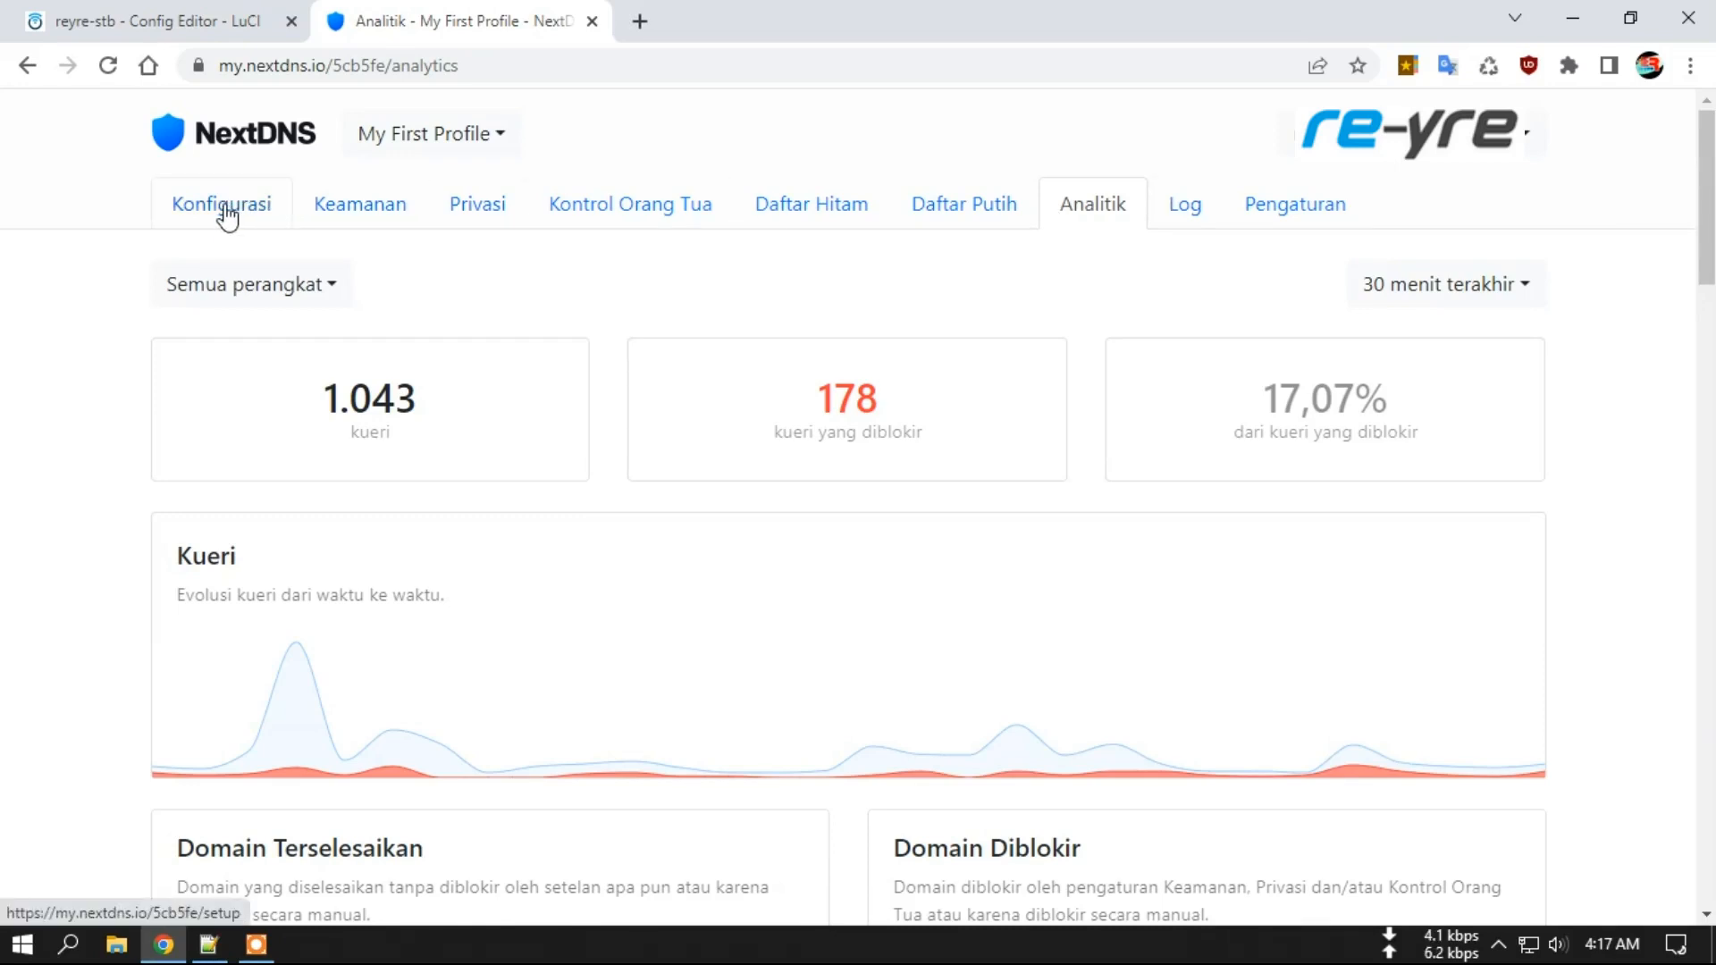
Note NextDNS's linked IP 205.178.183.170 and load What Is My IP from bookmarks in a new tab.
left_click(227, 217)
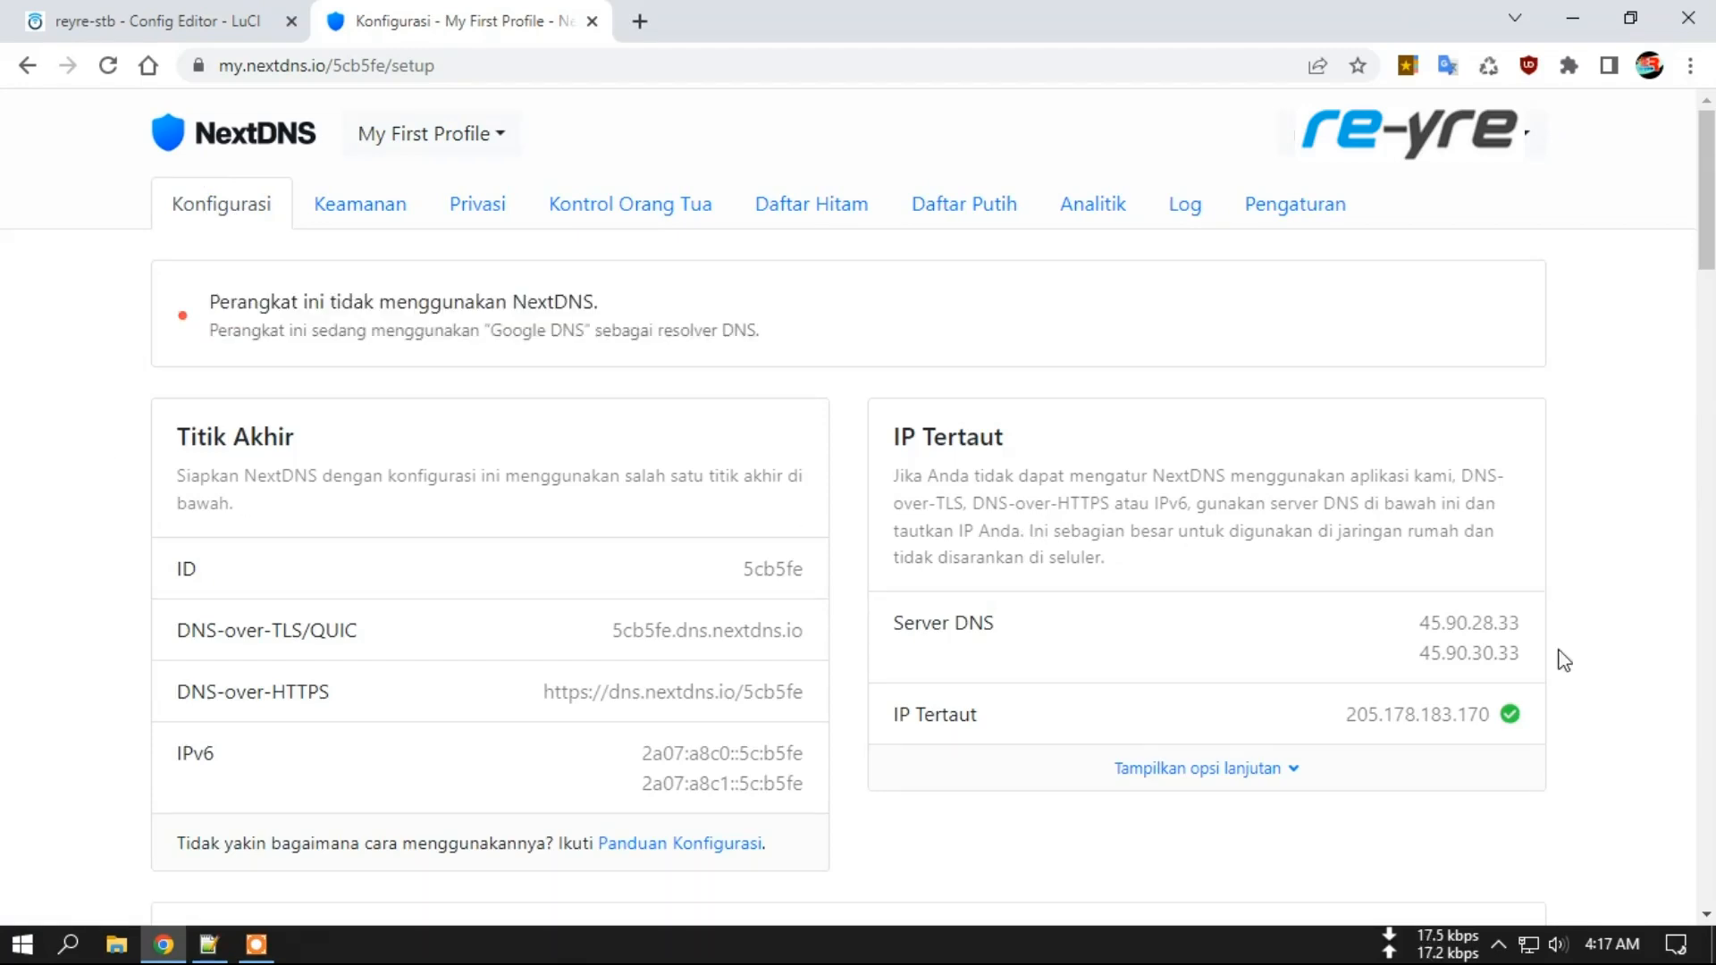
left_click_drag(1346, 715, 1489, 710)
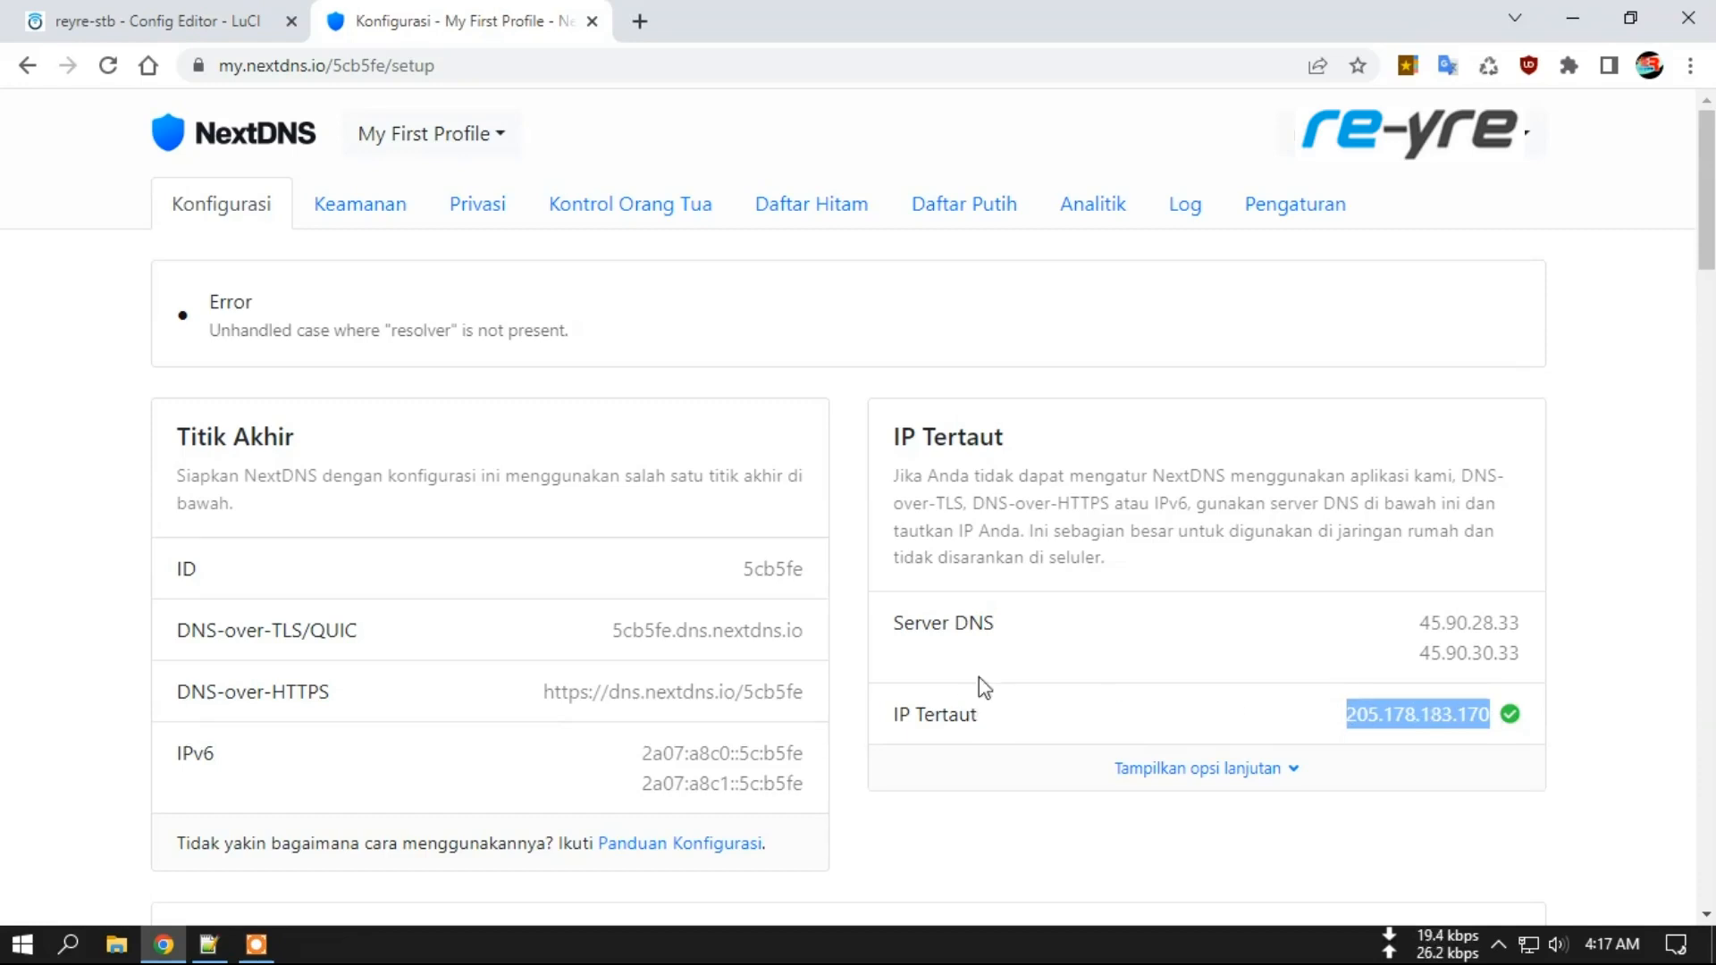
left_click(640, 20)
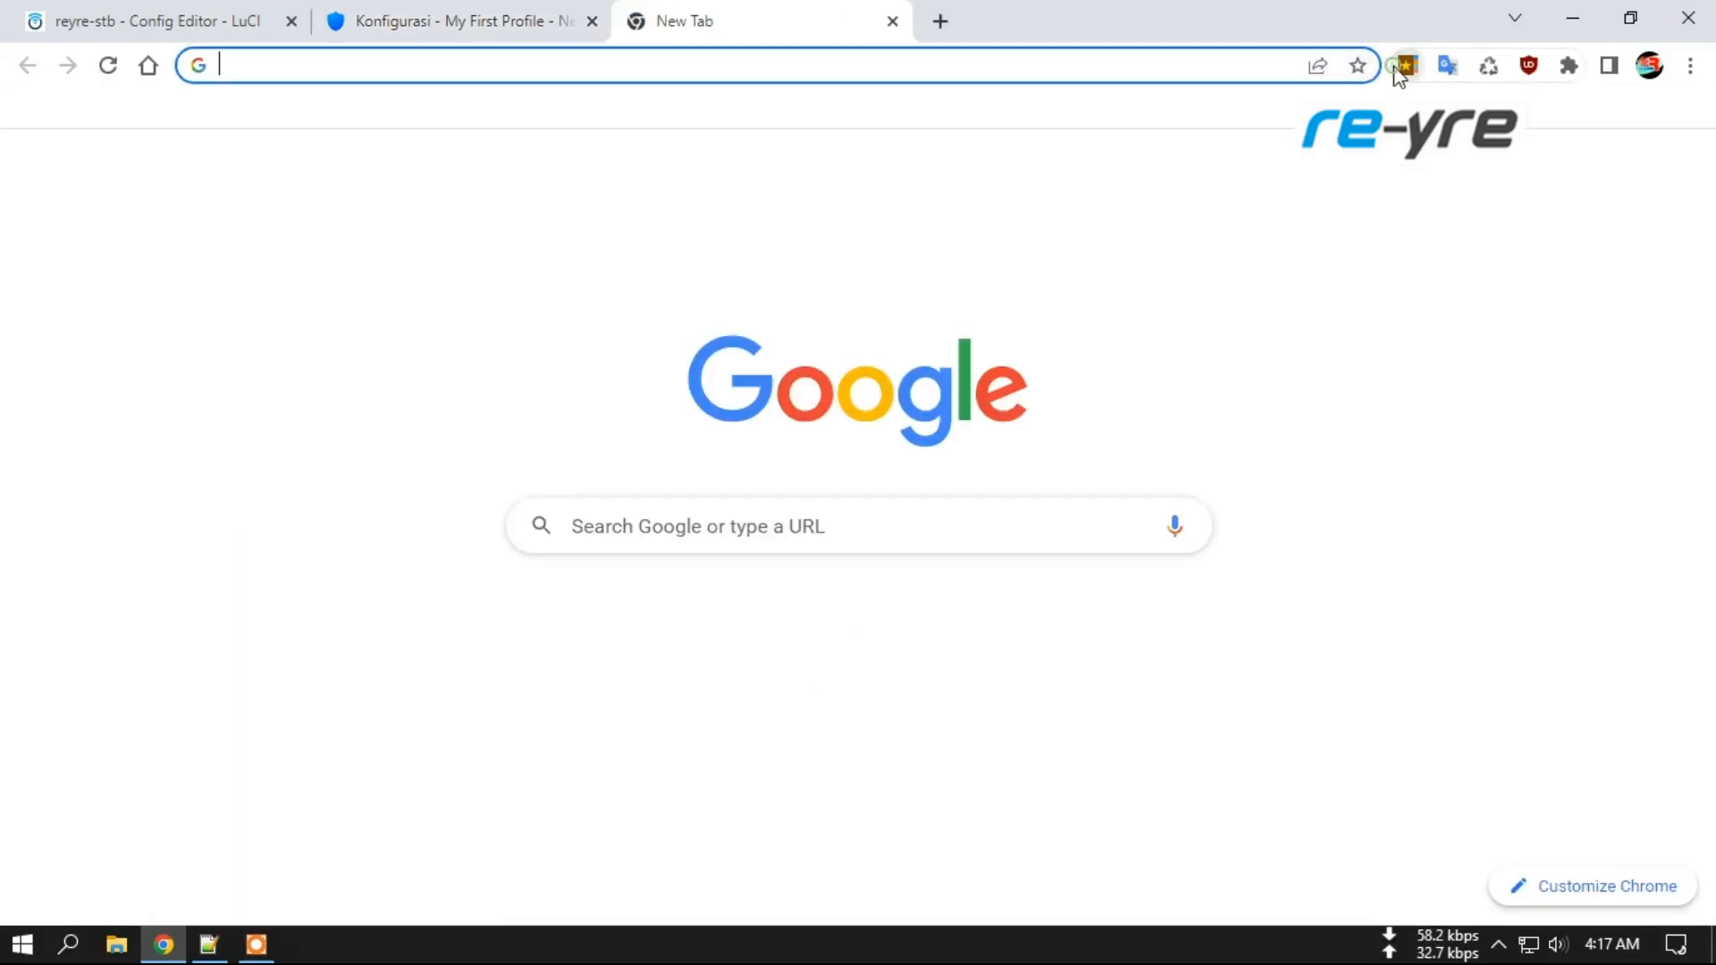
left_click(1407, 65)
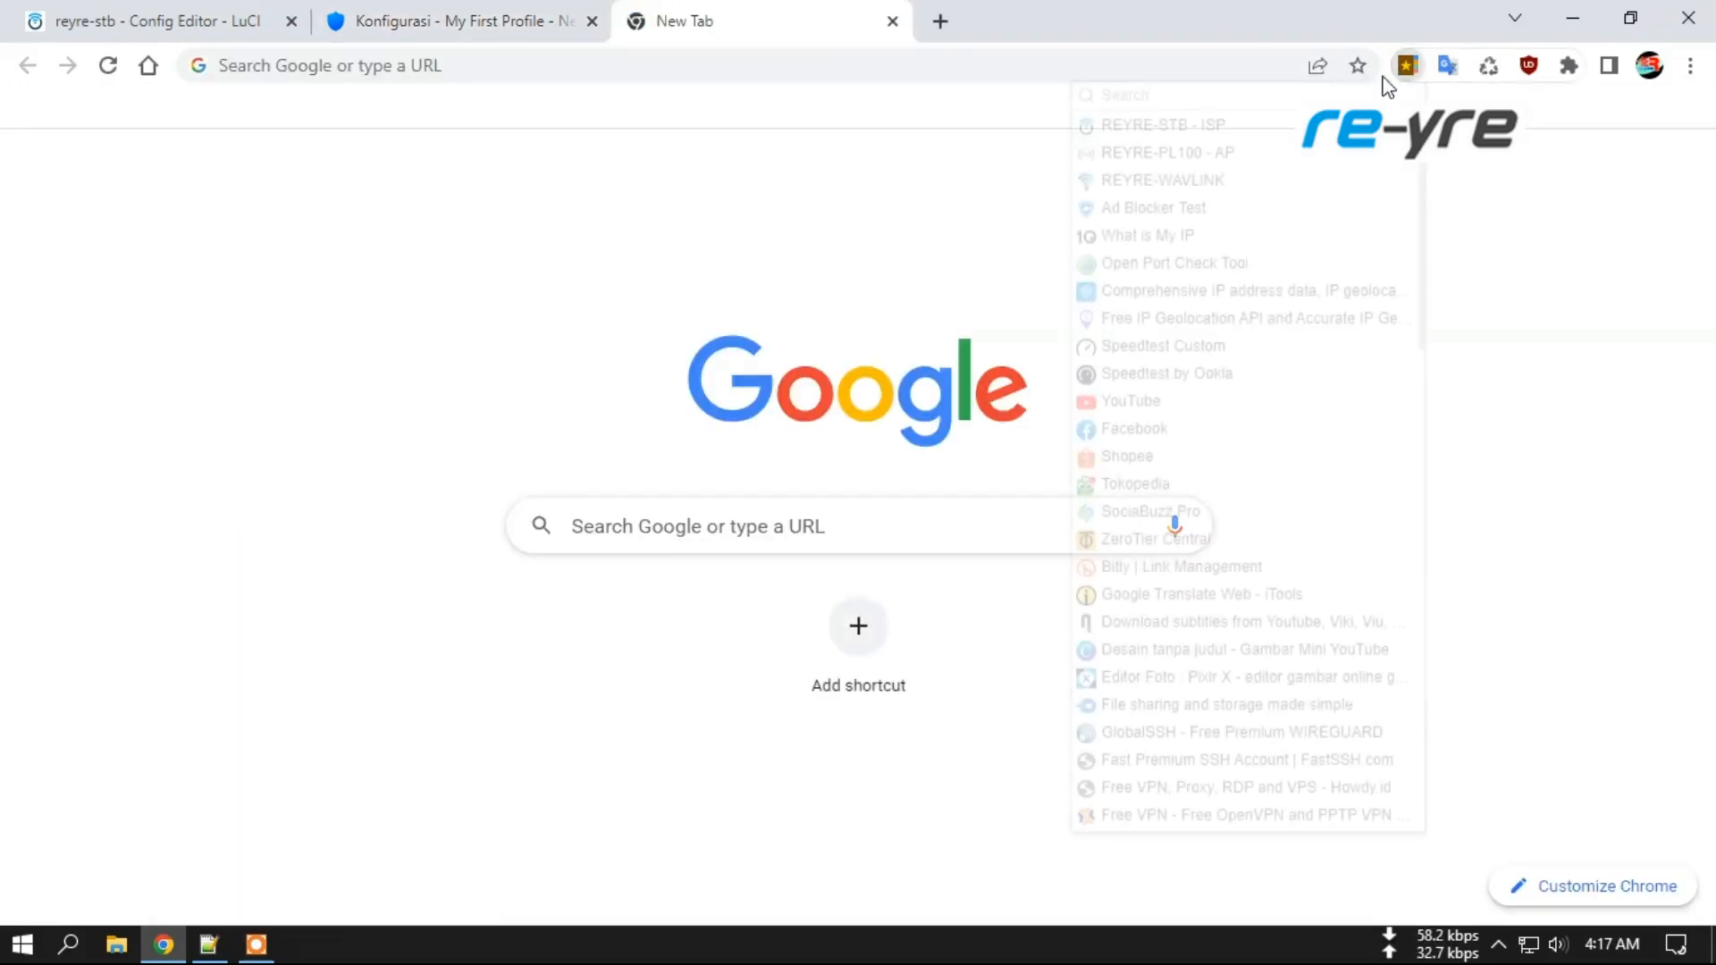
left_click(1224, 238)
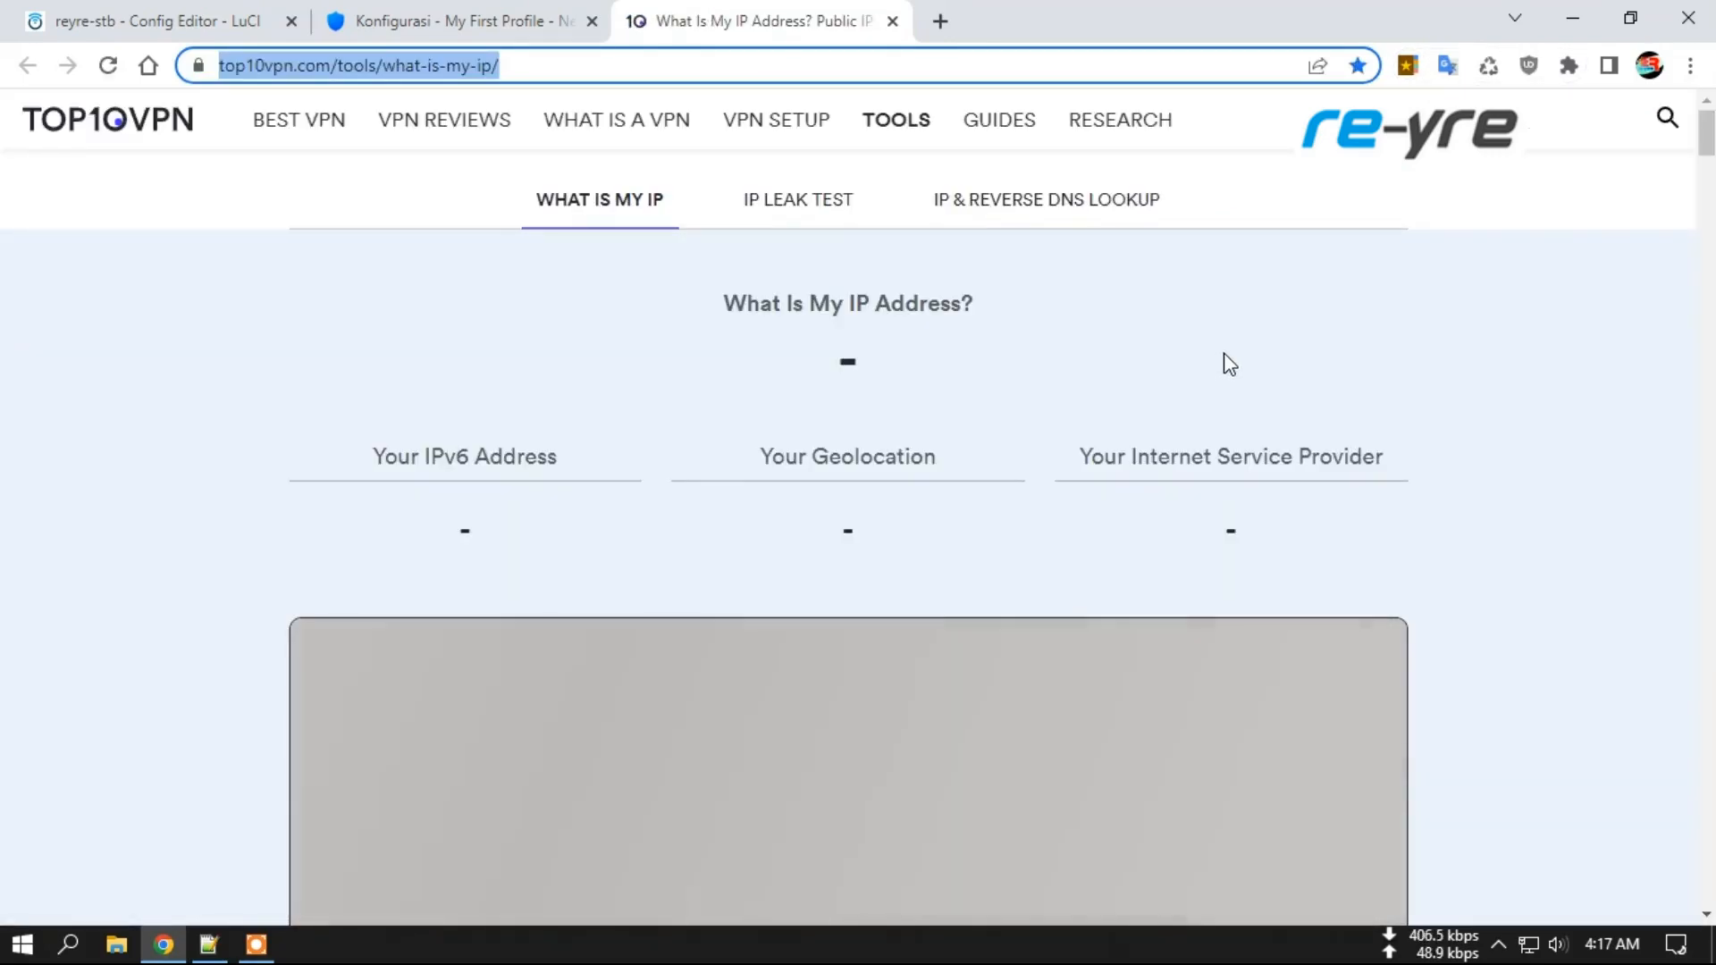
left_click_drag(937, 362, 1008, 362)
Confirm the linked IP's 170 ending matches the public IP, then return to OpenClash.
left_click(104, 18)
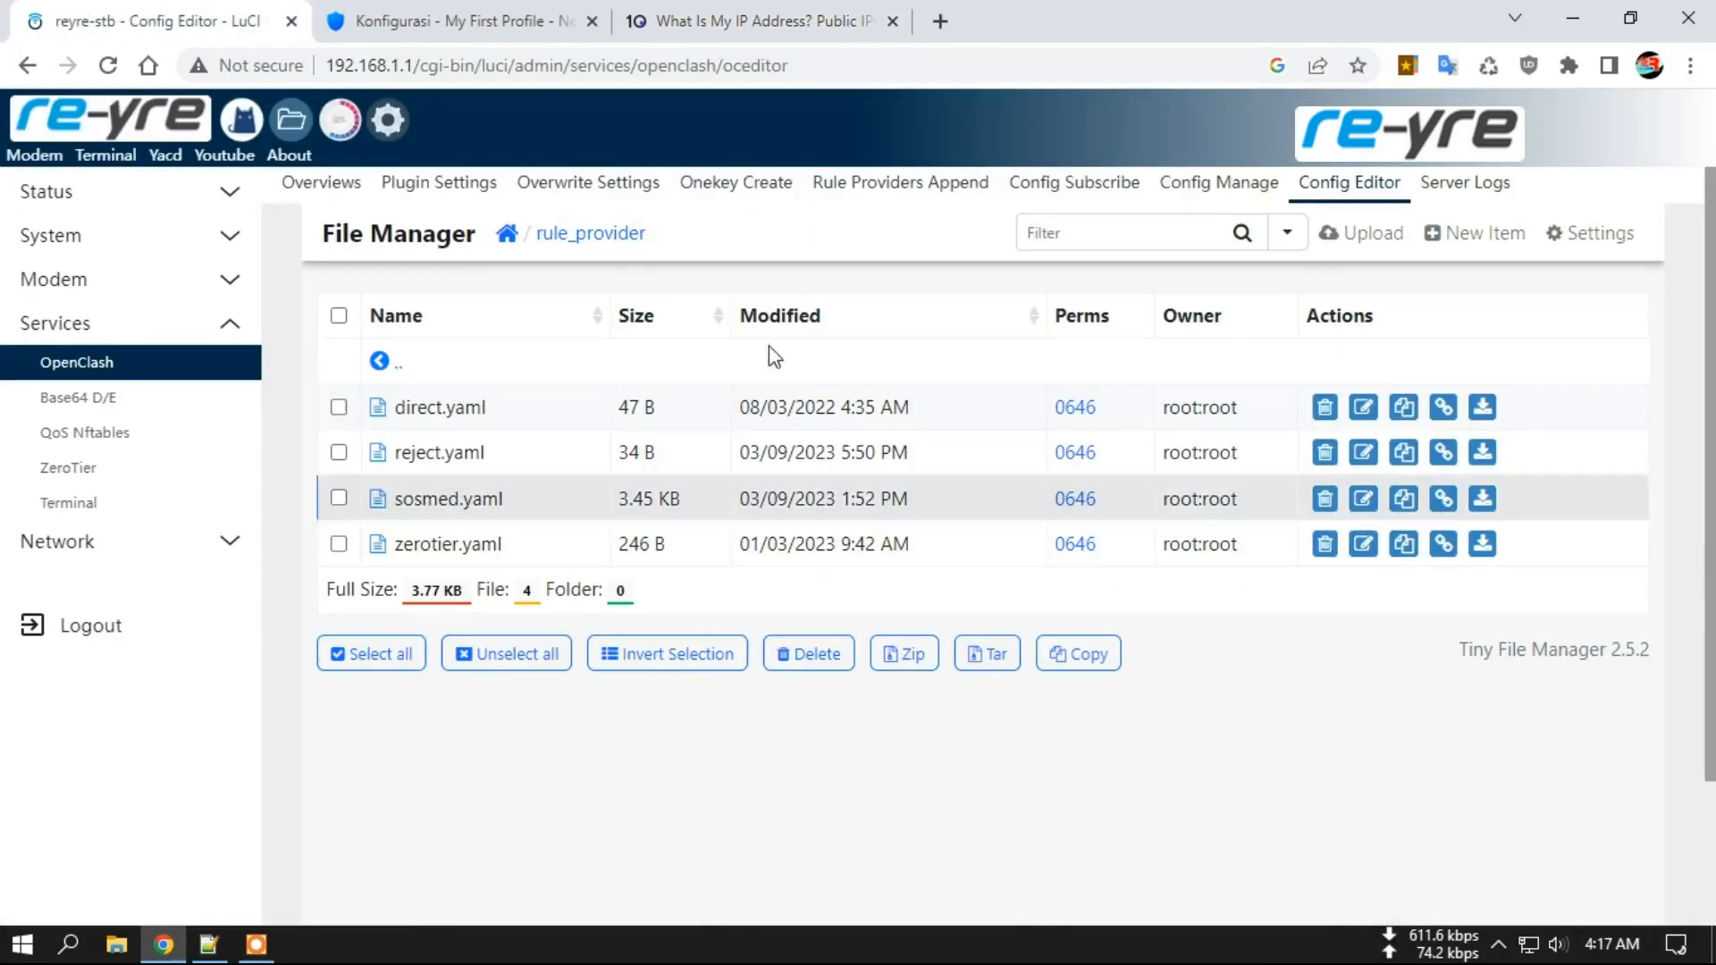
left_click(485, 13)
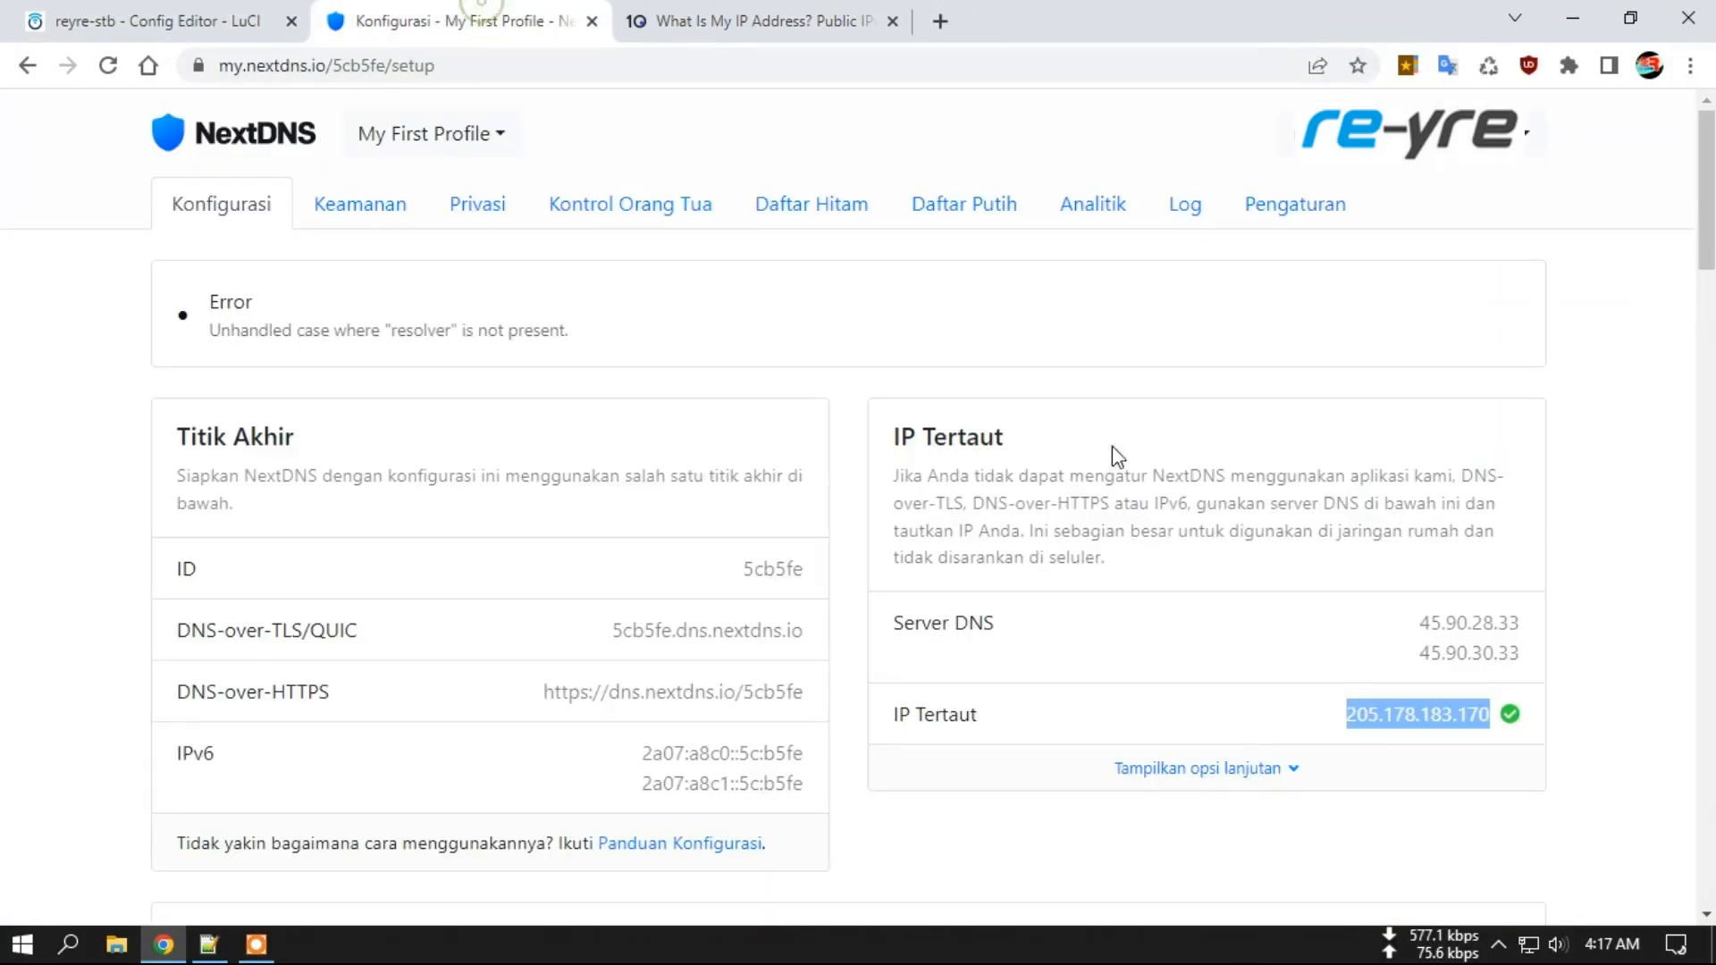
left_click(1458, 713)
left_click_drag(1458, 713, 1489, 714)
left_click(1460, 716)
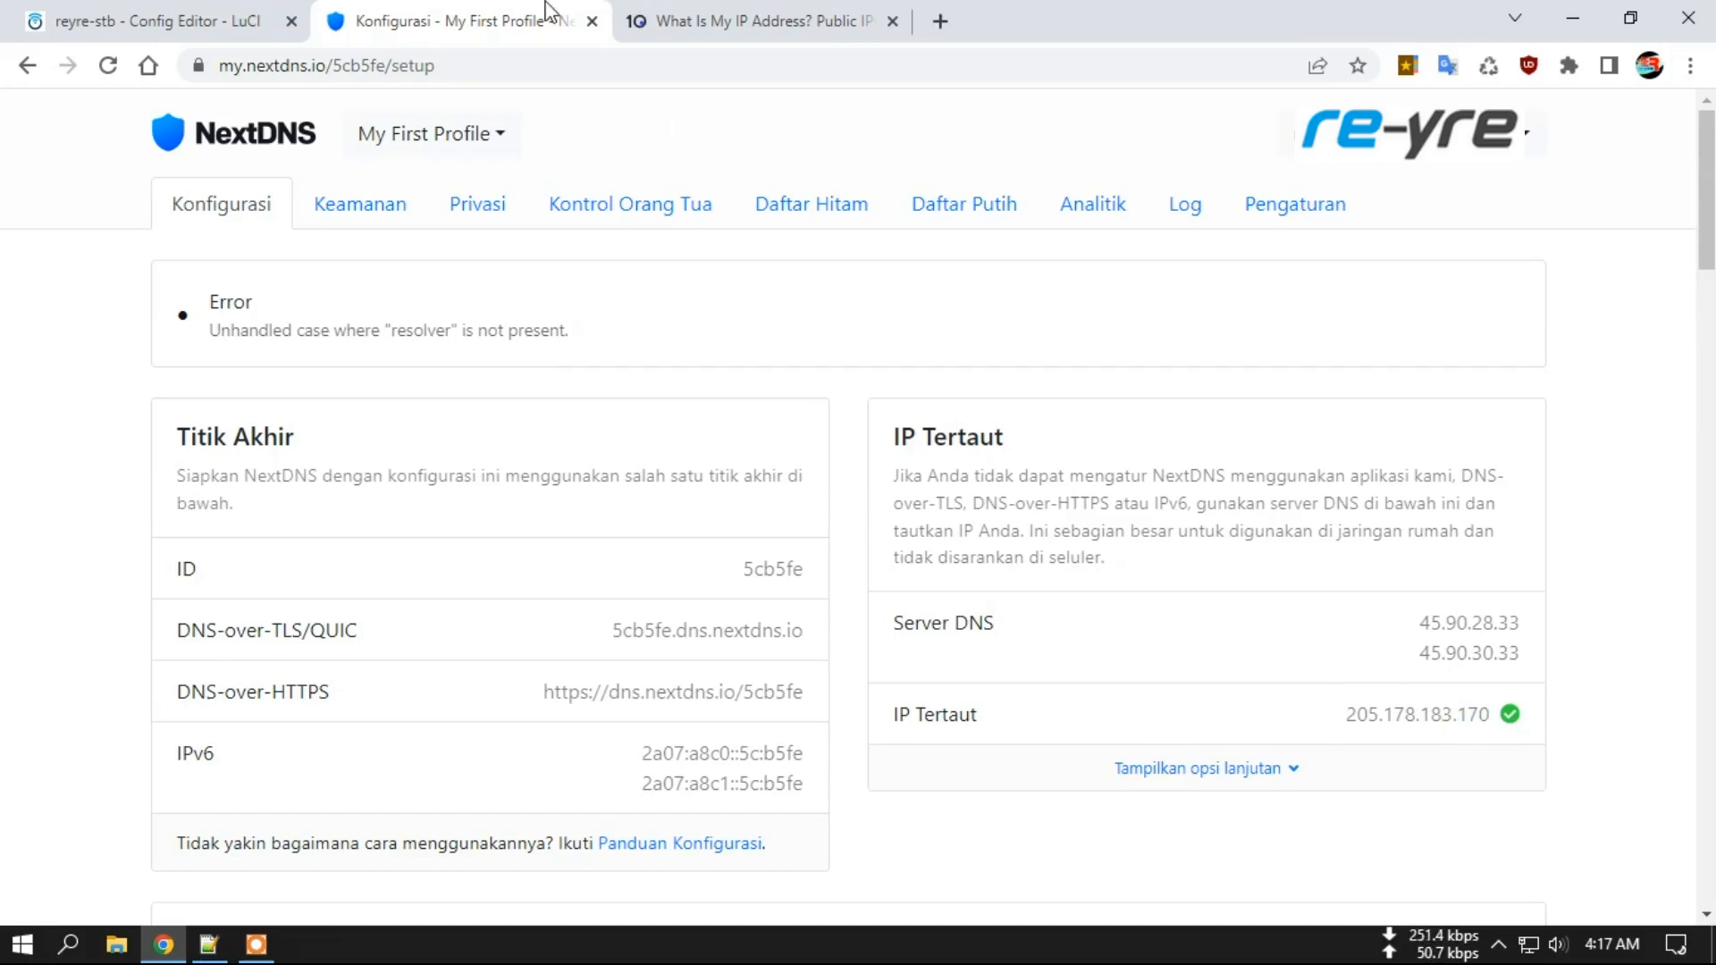
left_click(191, 16)
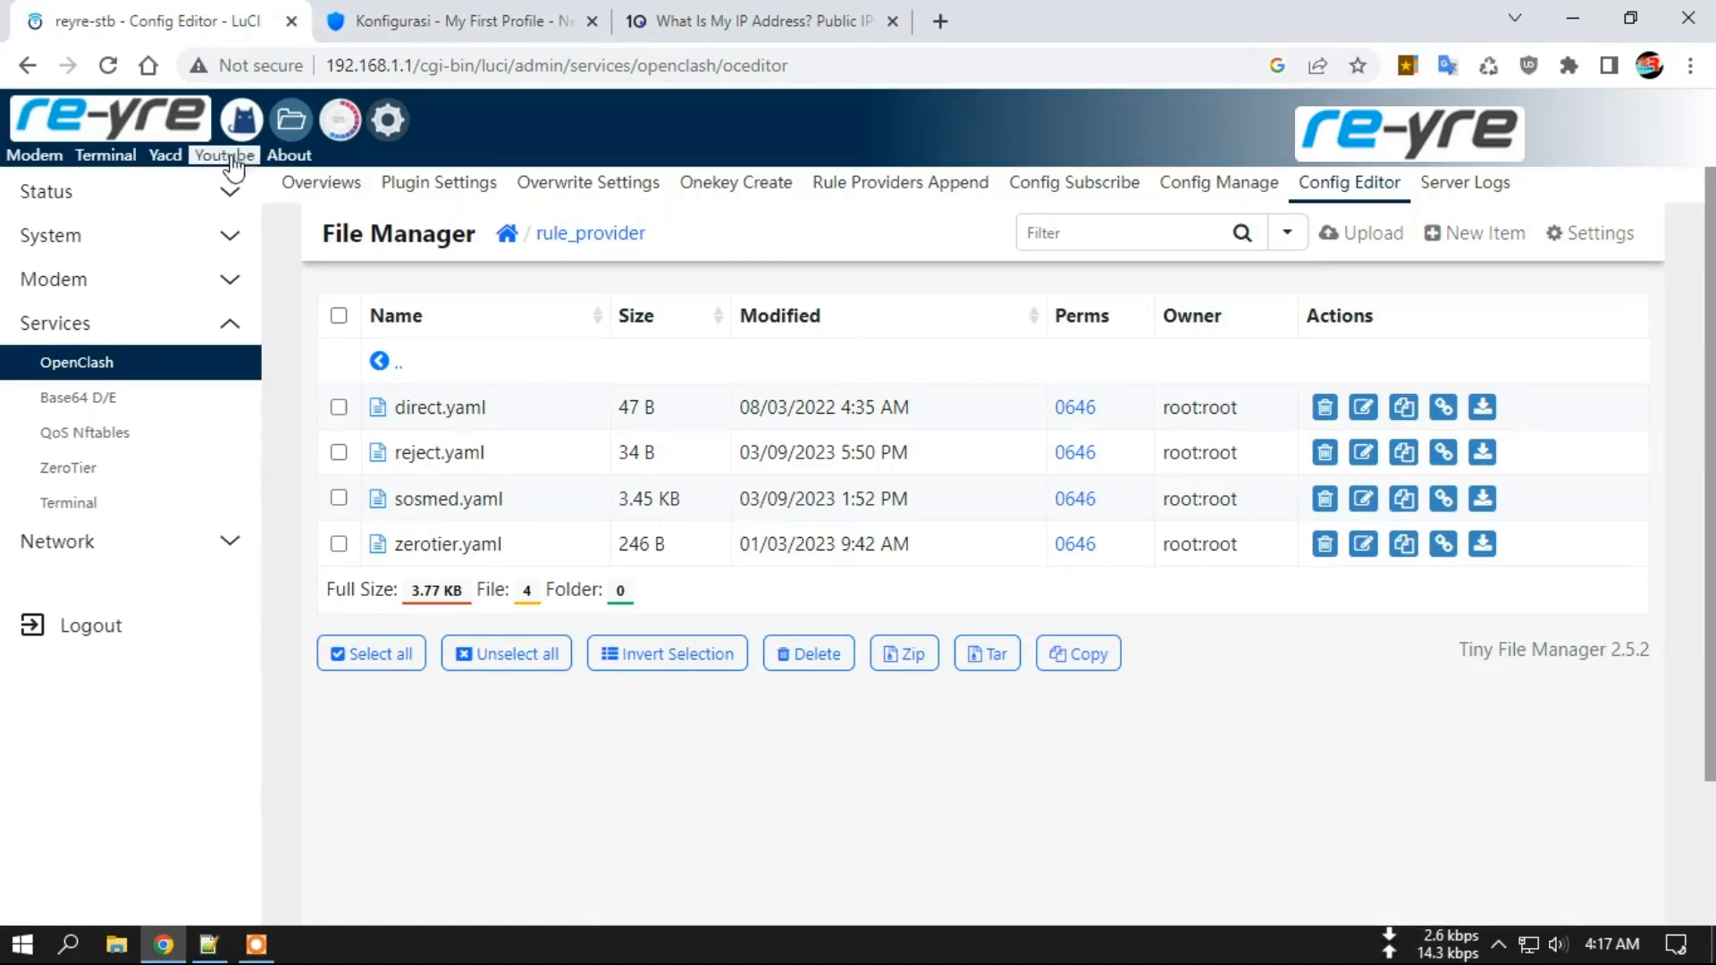
In Yacd, switch the GLOBAL proxy group from PG-Vmhowdy to PG-Vmsshkit.
left_click(167, 157)
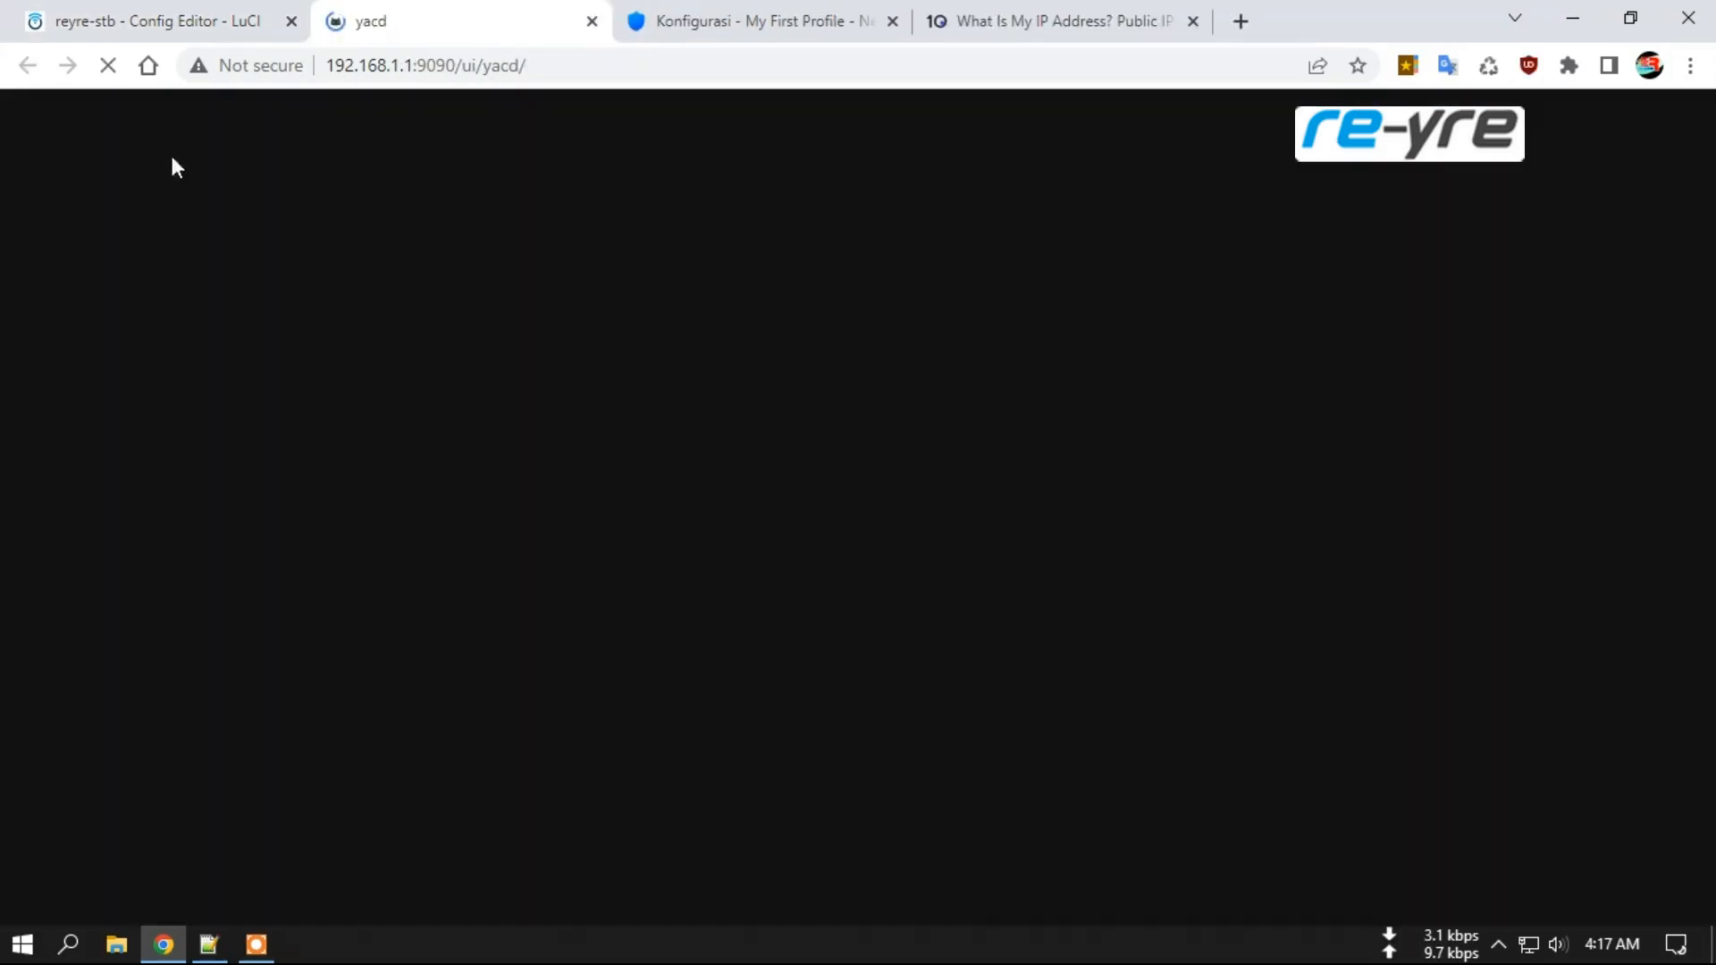
left_click(126, 198)
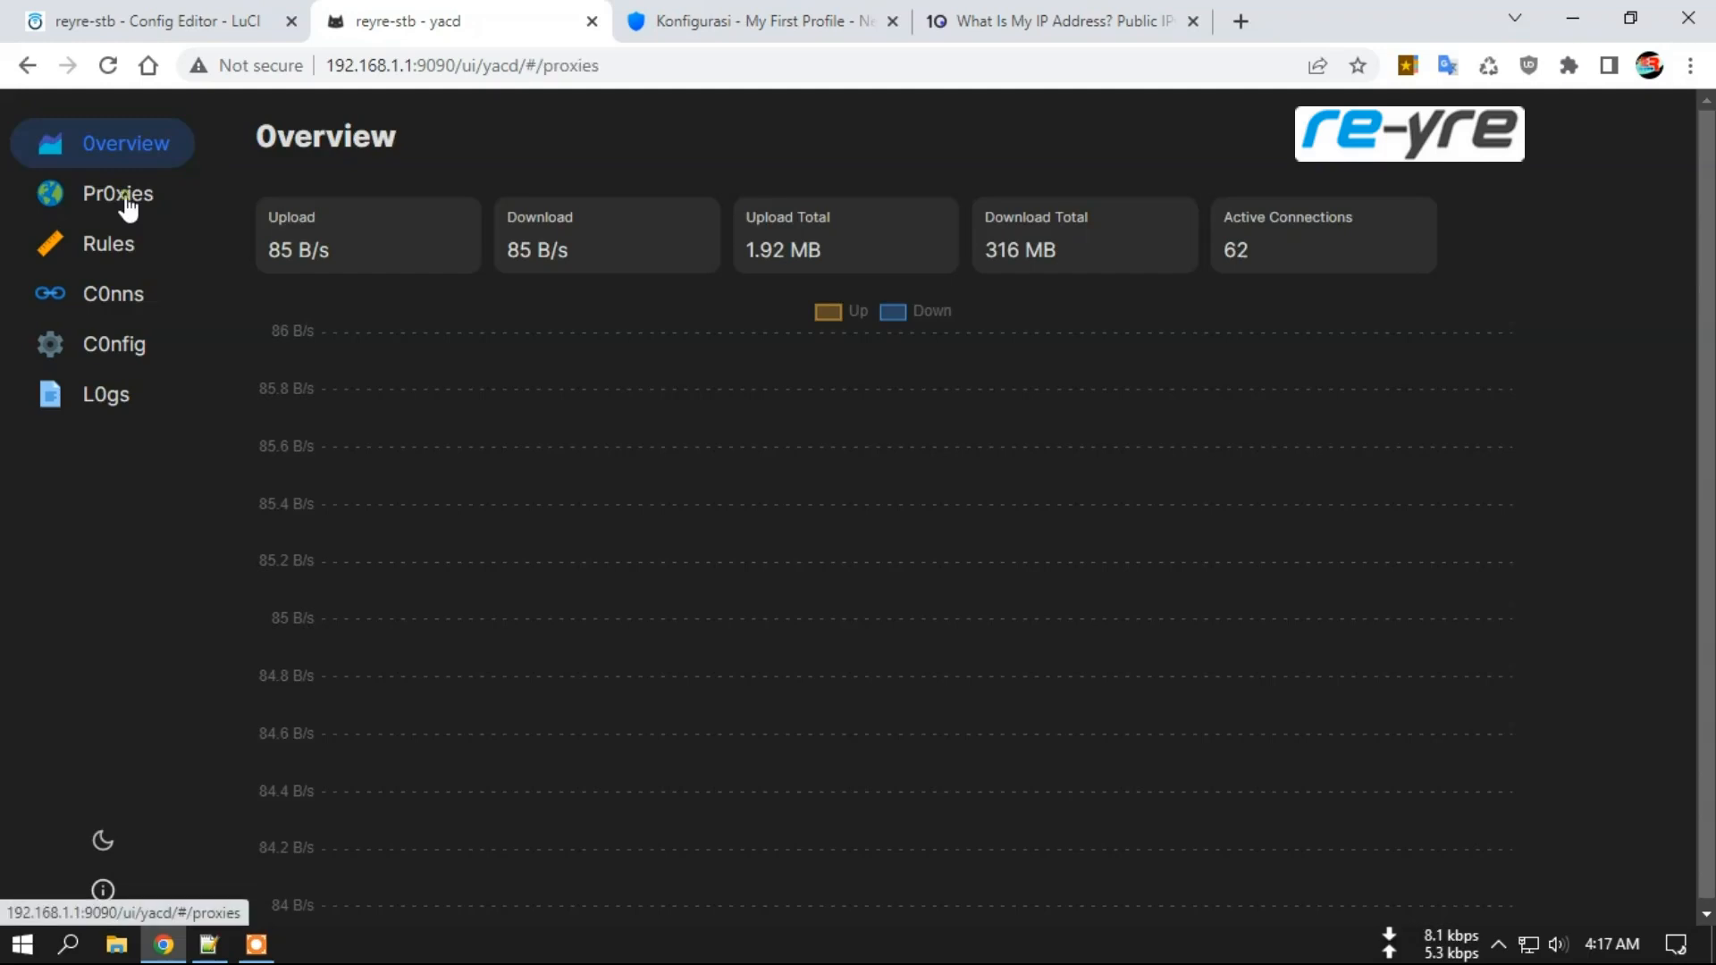
scroll(1101, 529, "down", 2)
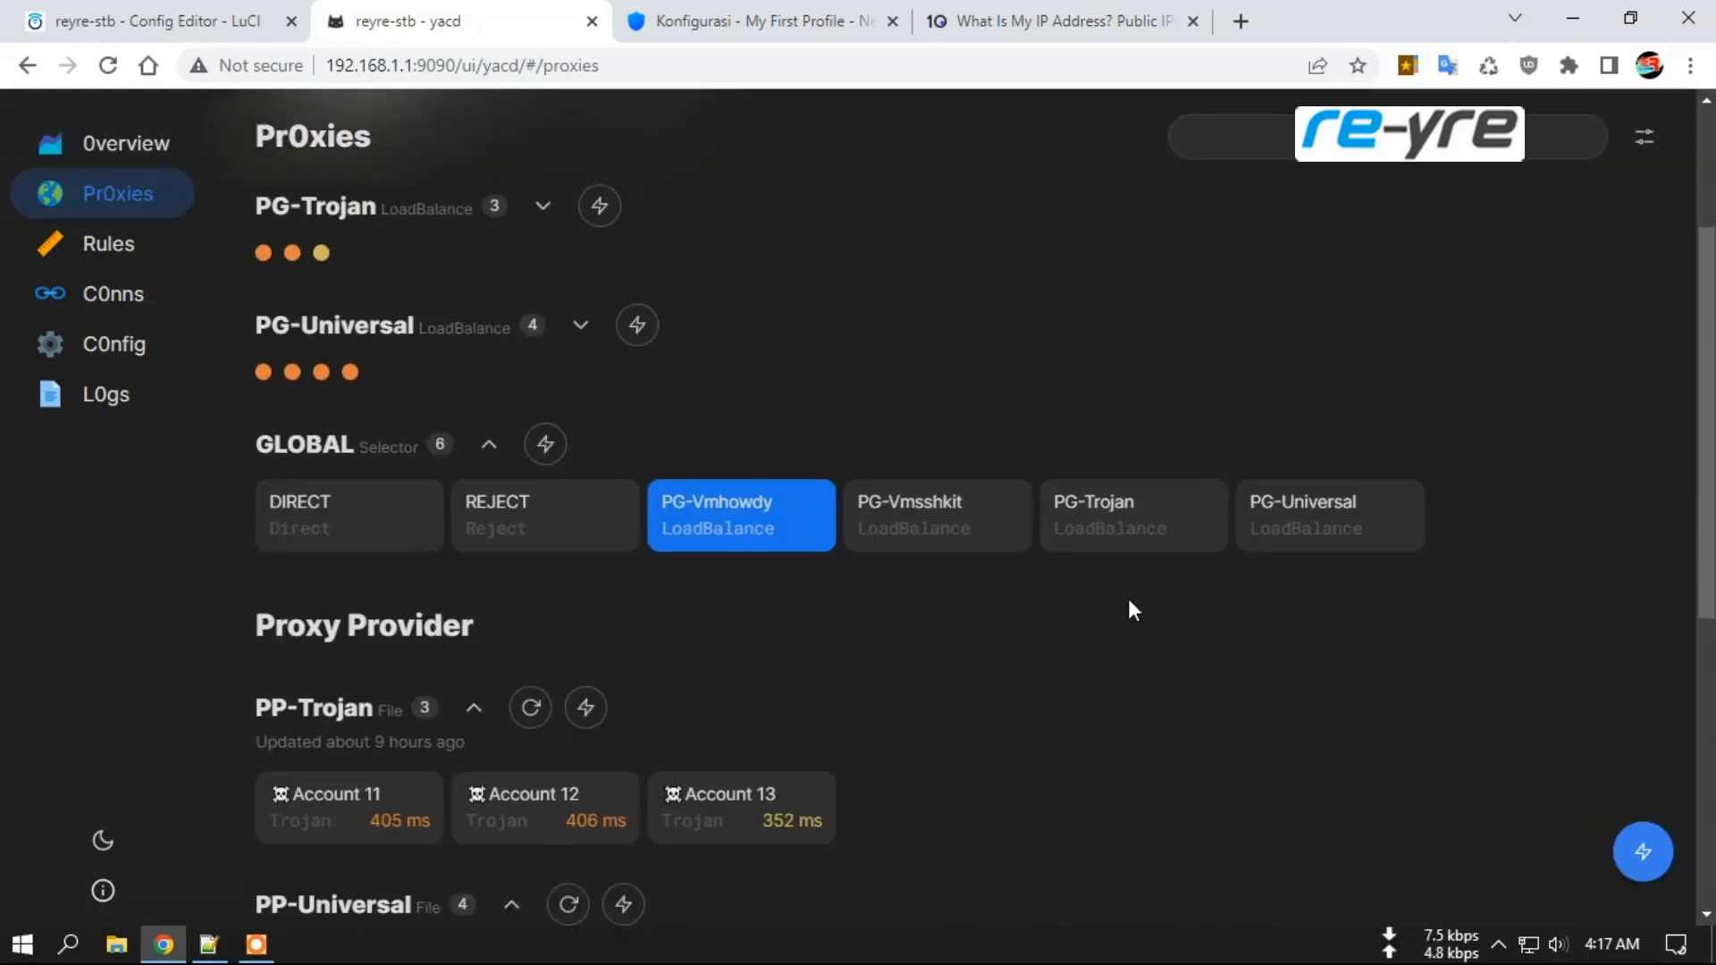
left_click(914, 518)
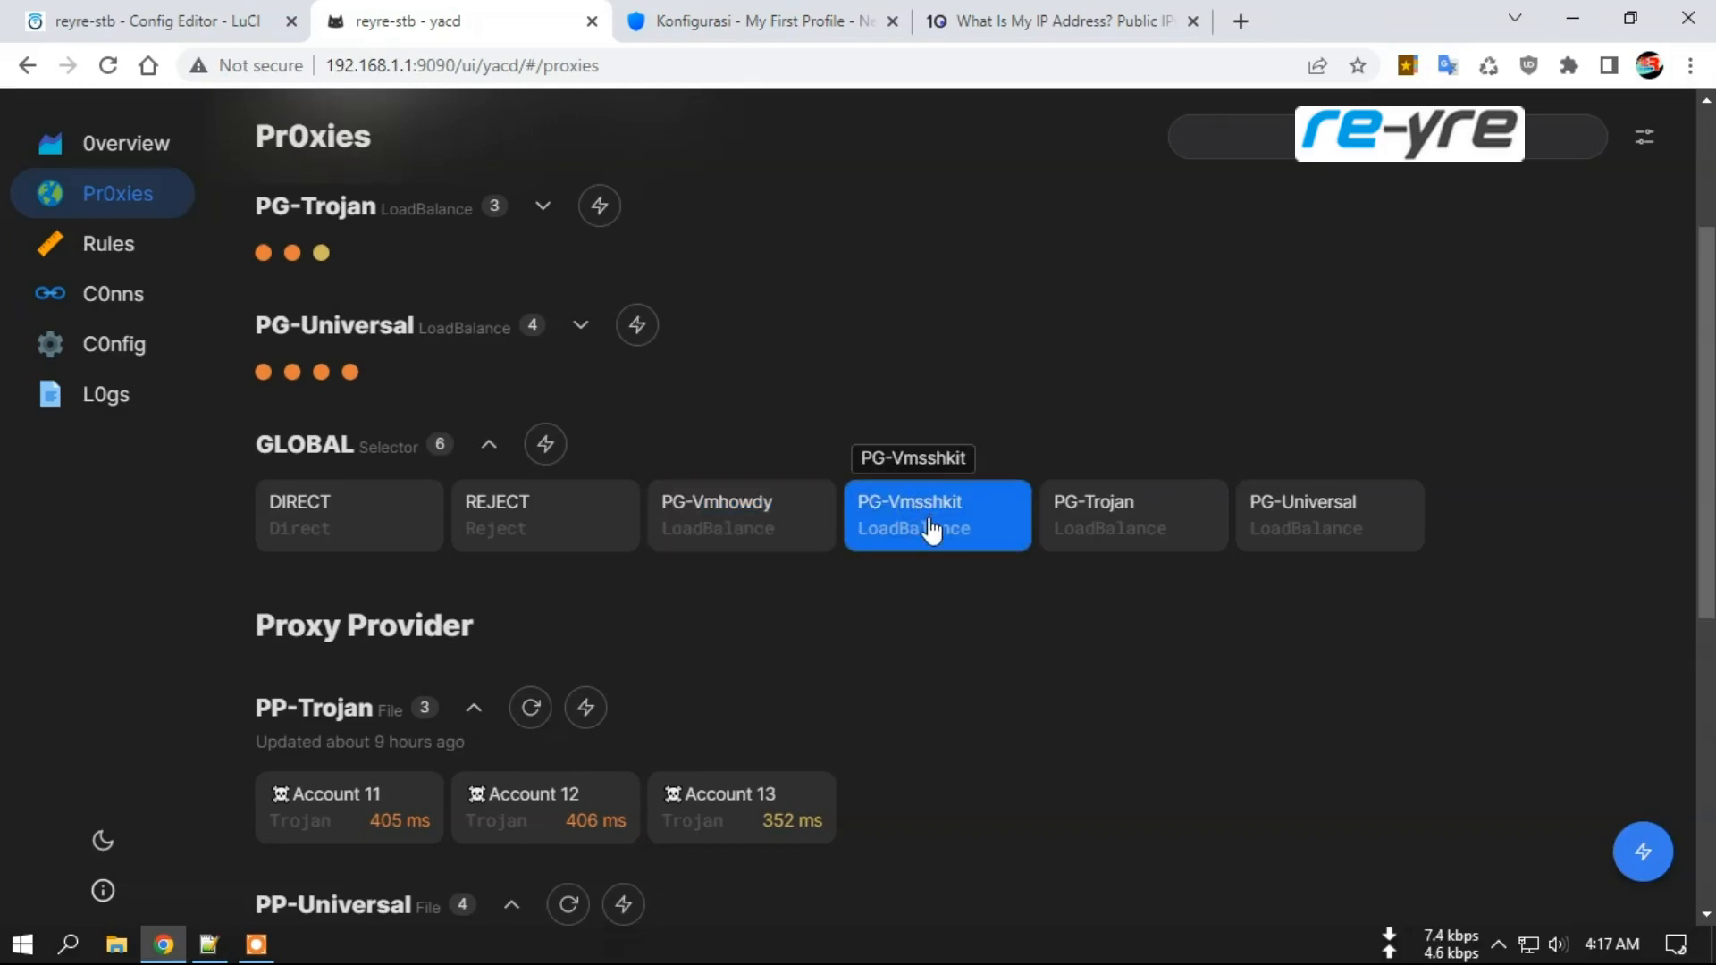
Recheck the public IP, now 103.253.24.224, and go back to the NextDNS setup page.
left_click(1018, 22)
left_click(1491, 66)
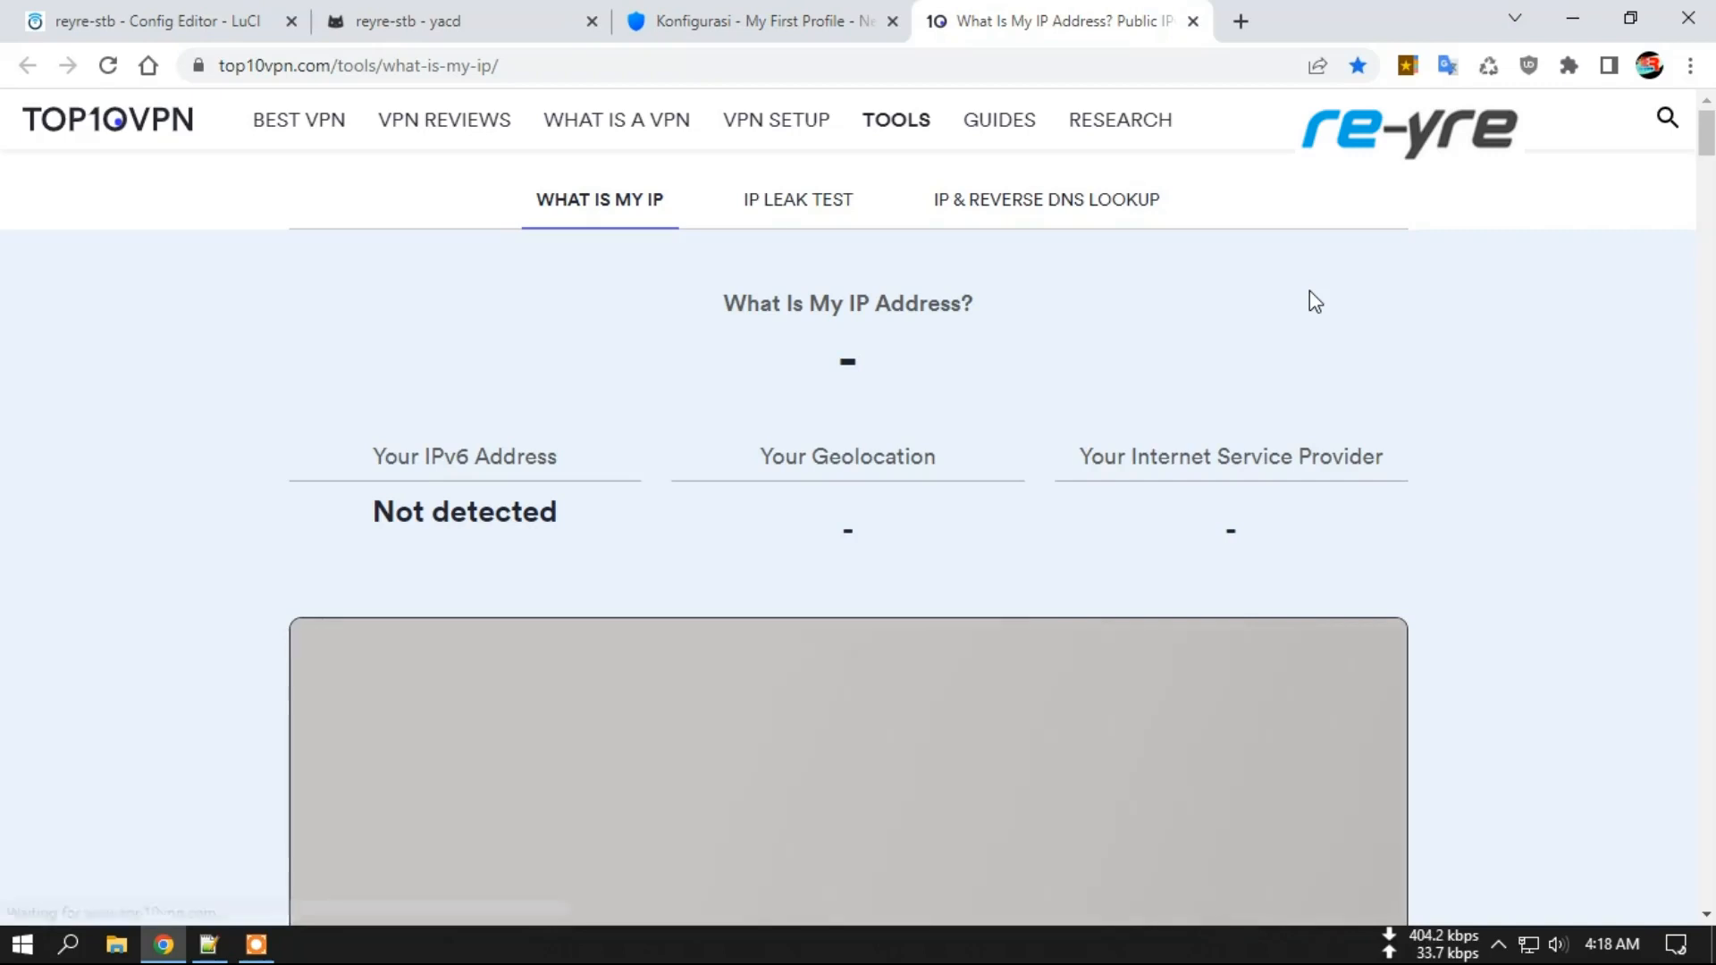
left_click_drag(932, 362, 1015, 364)
left_click(755, 15)
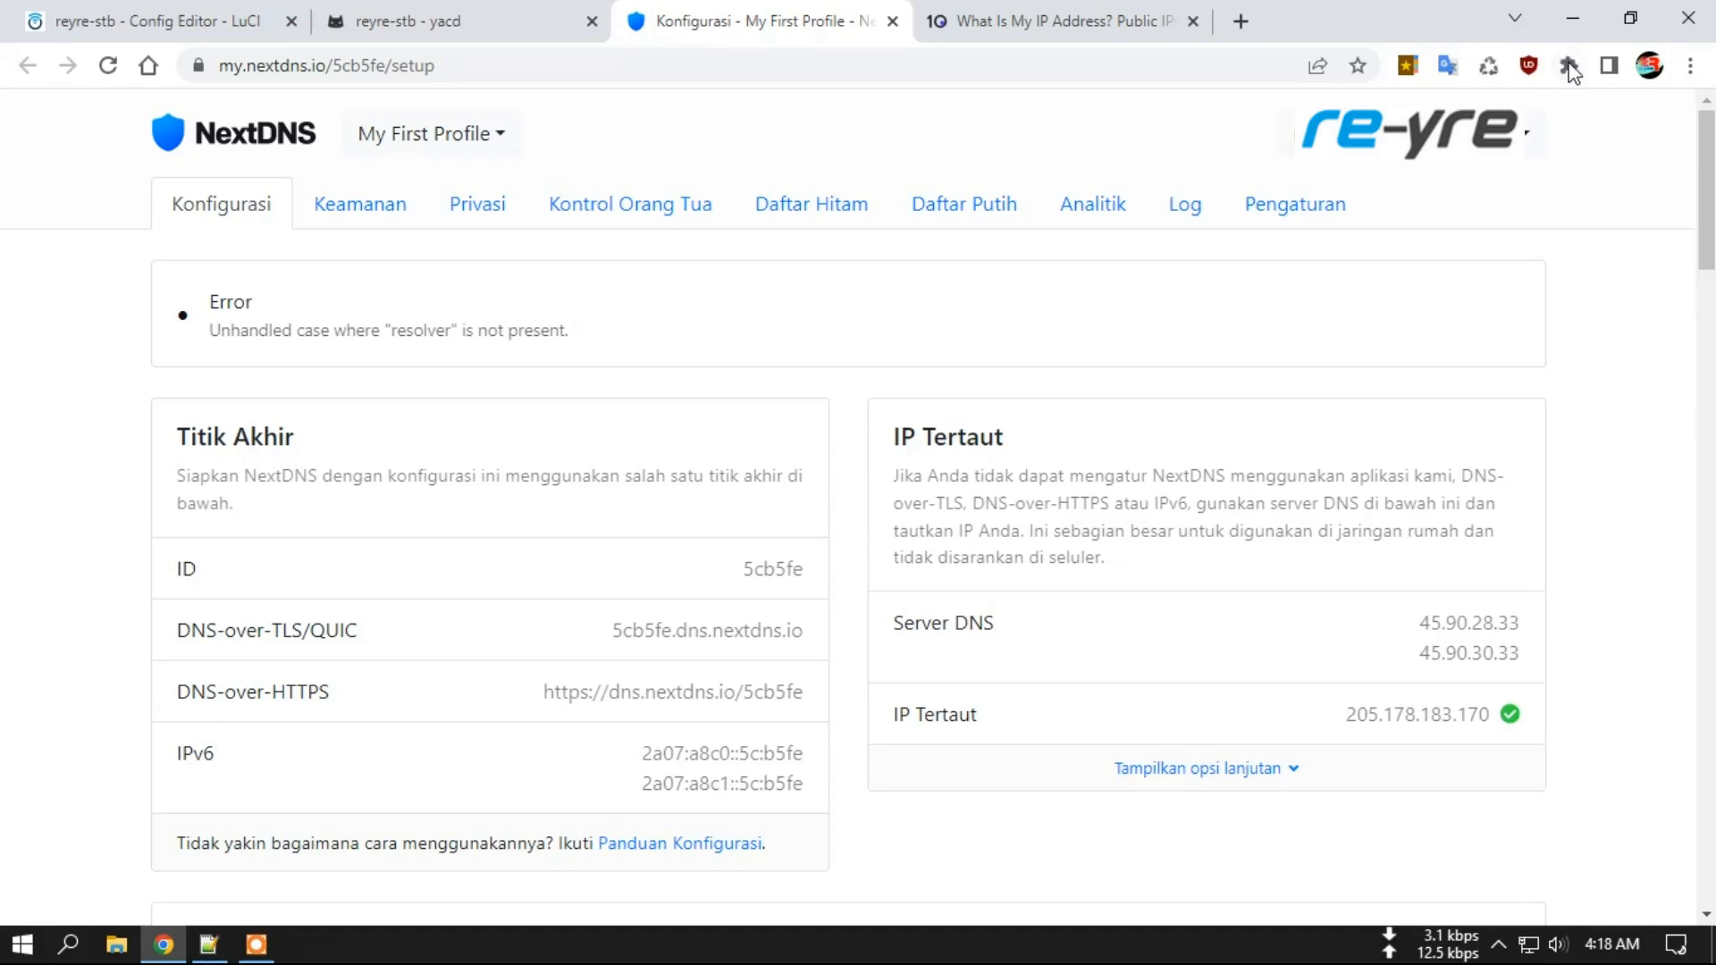
left_click(1489, 66)
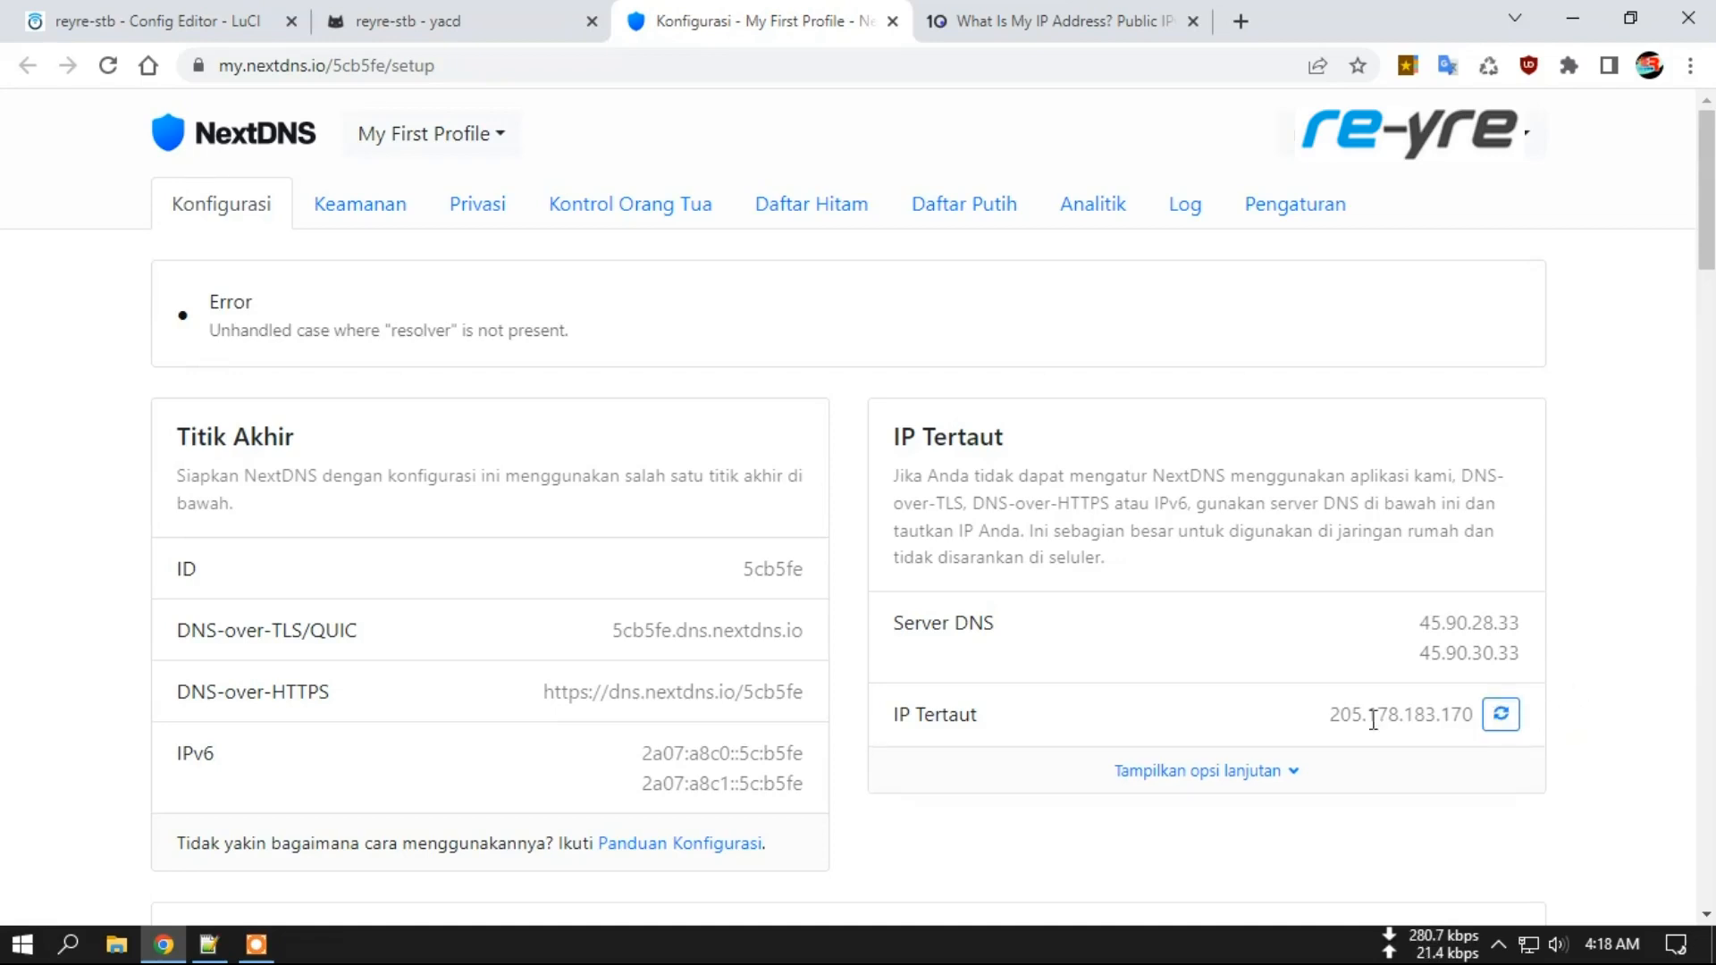
left_click(1503, 719)
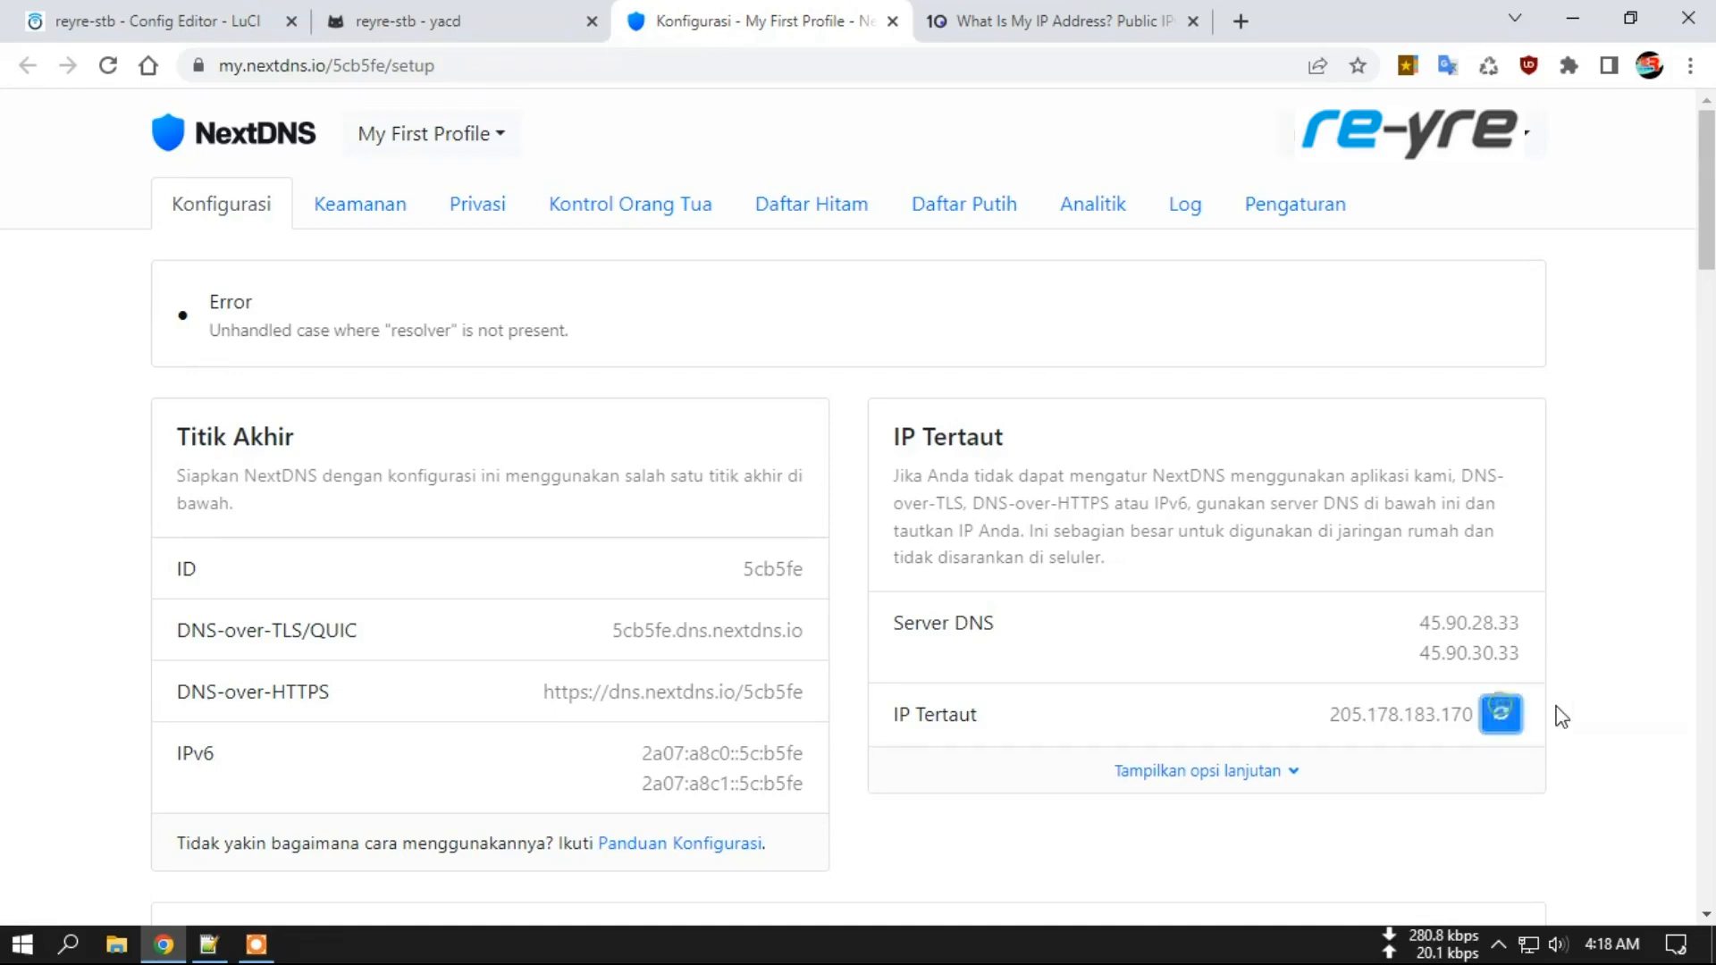
left_click_drag(1458, 717, 1490, 713)
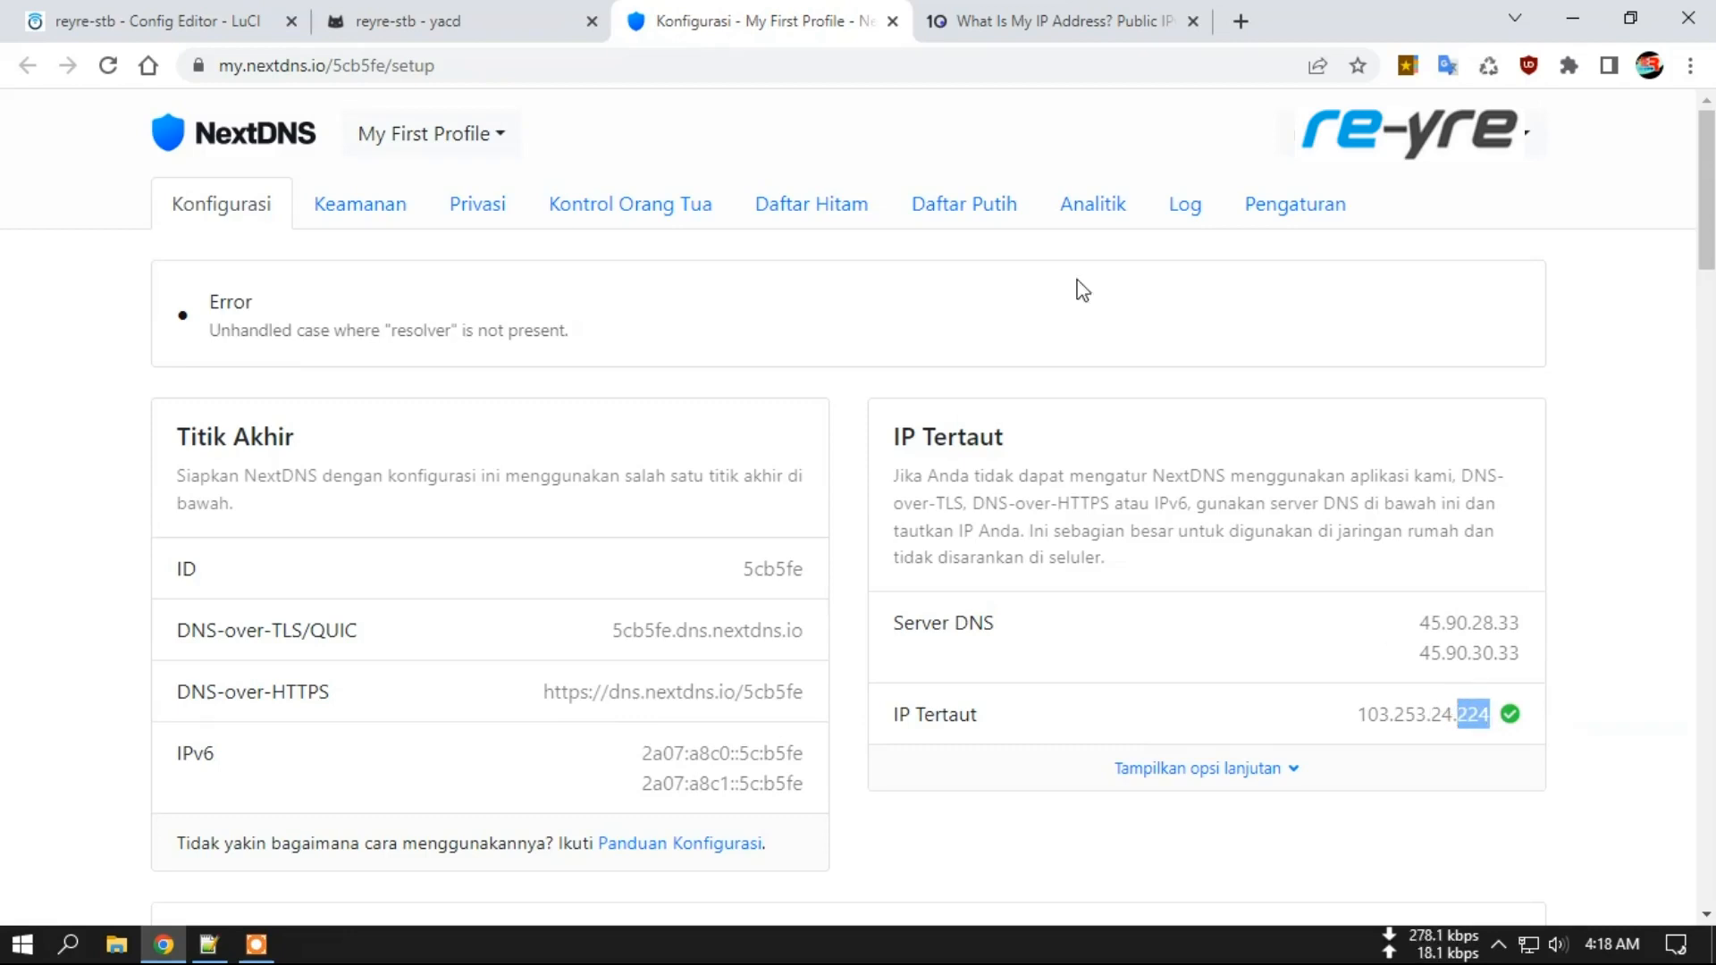
left_click(1068, 20)
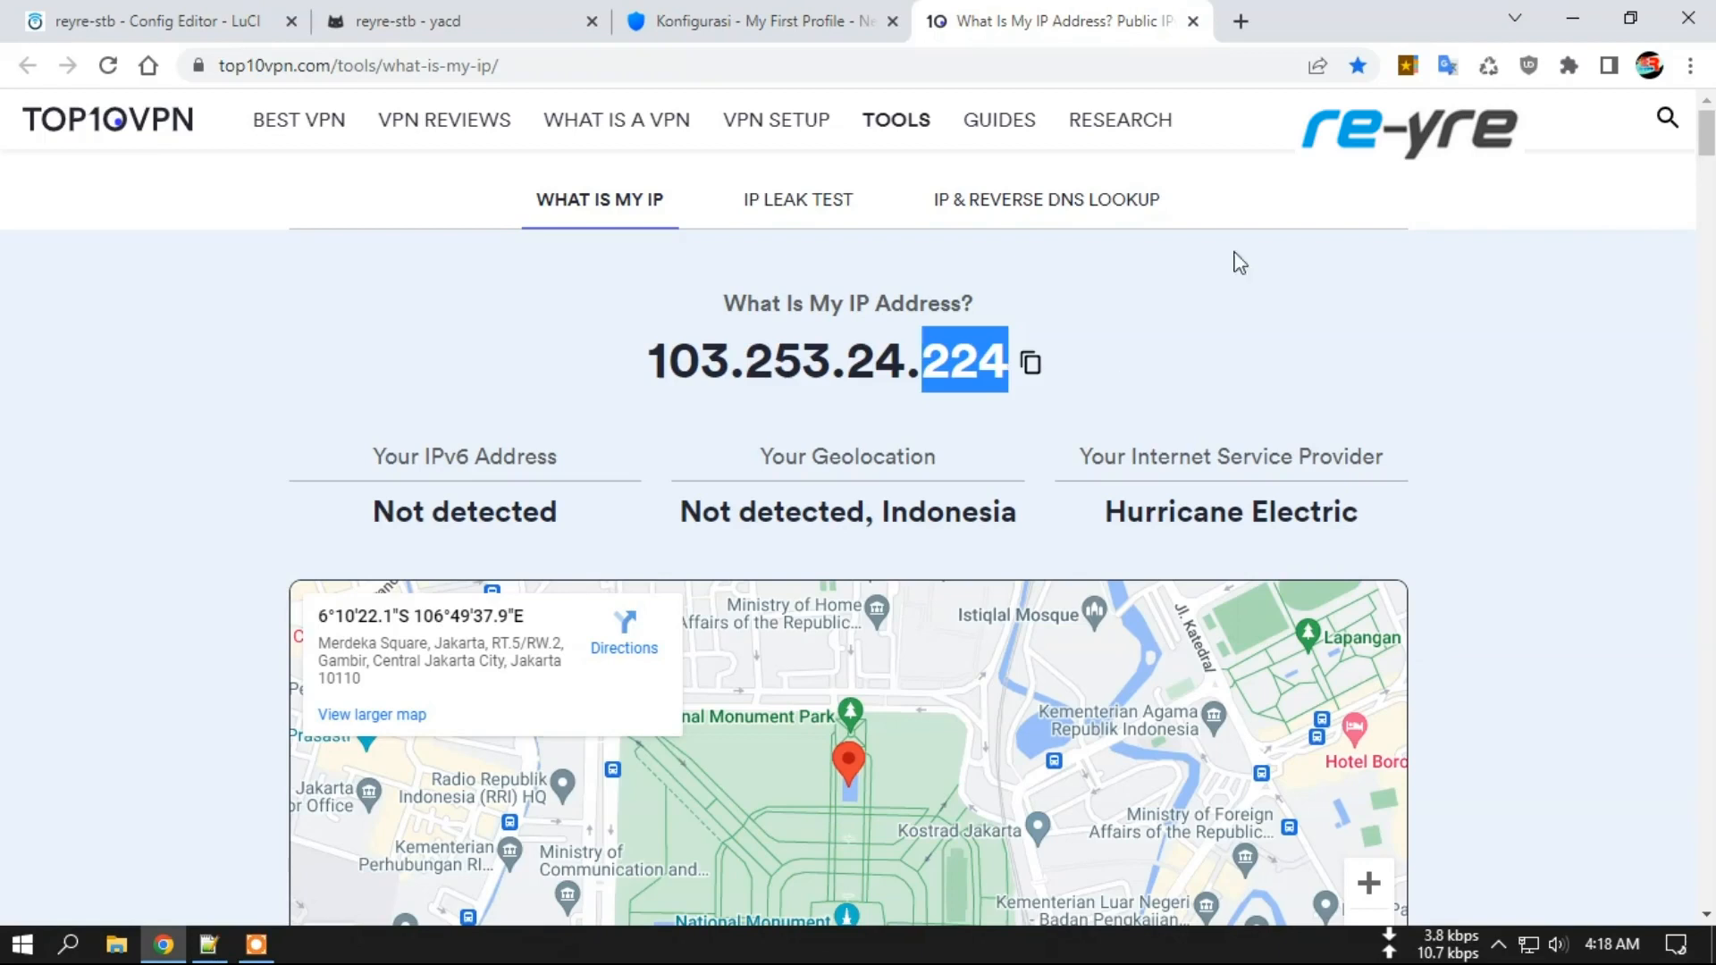
Set Yacd's GLOBAL group back to PG-Vmhowdy and close the What Is My IP page.
left_click(460, 20)
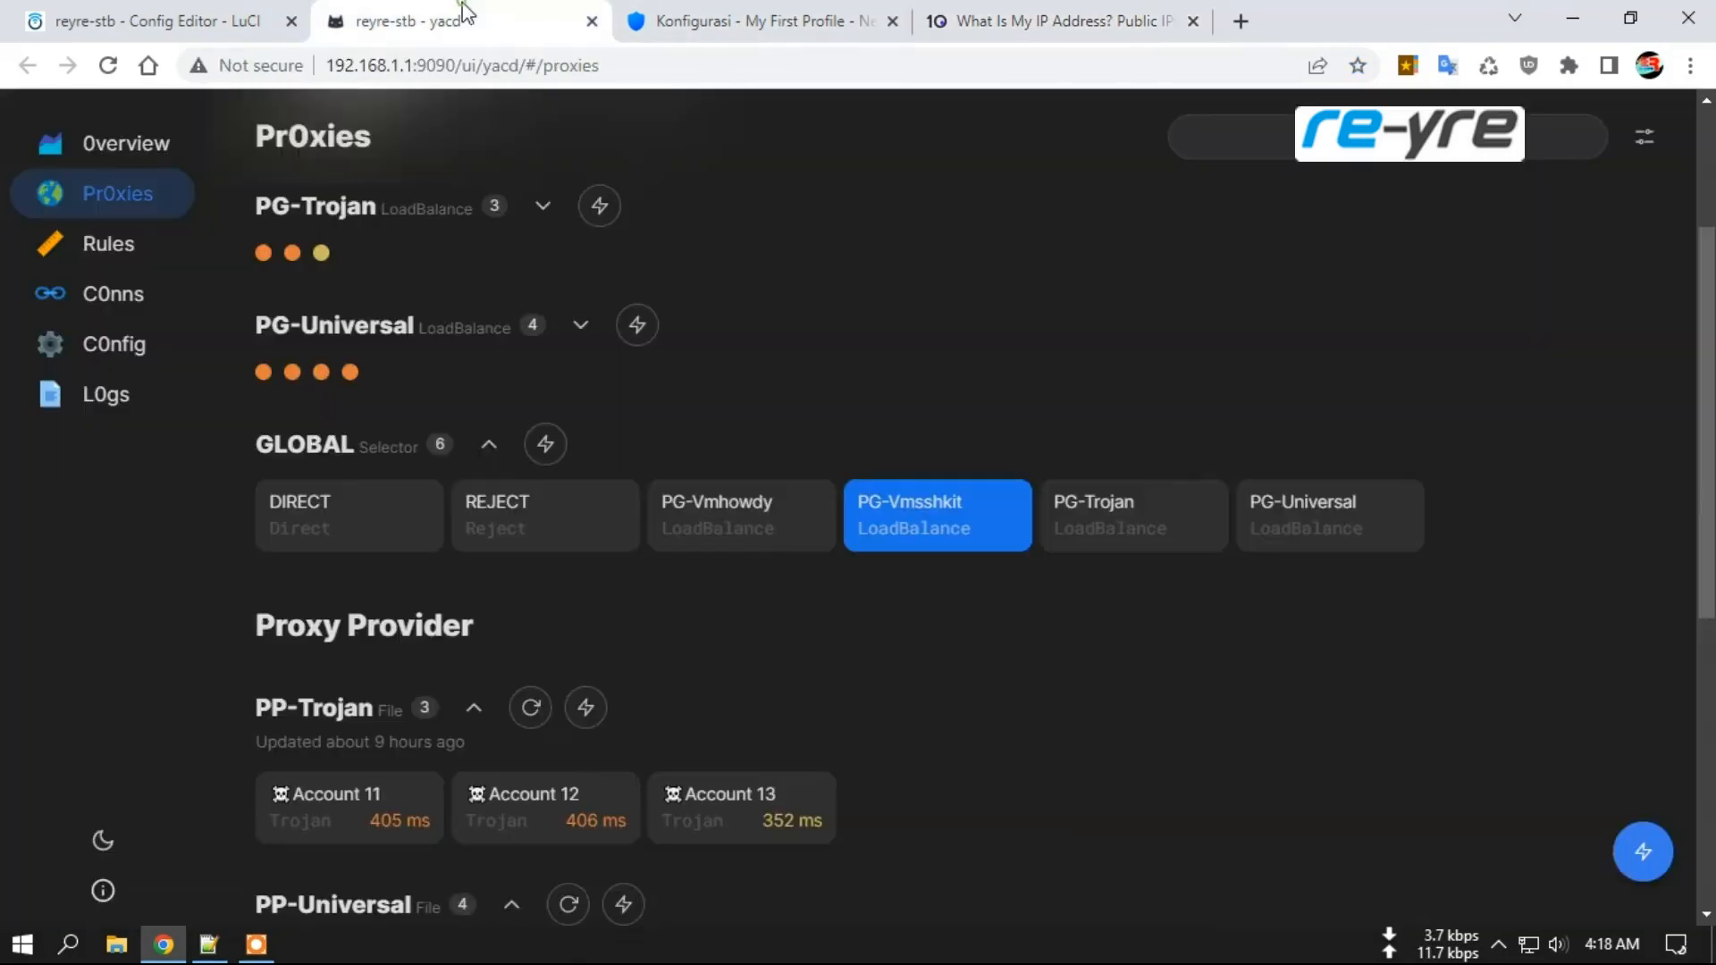
left_click(703, 522)
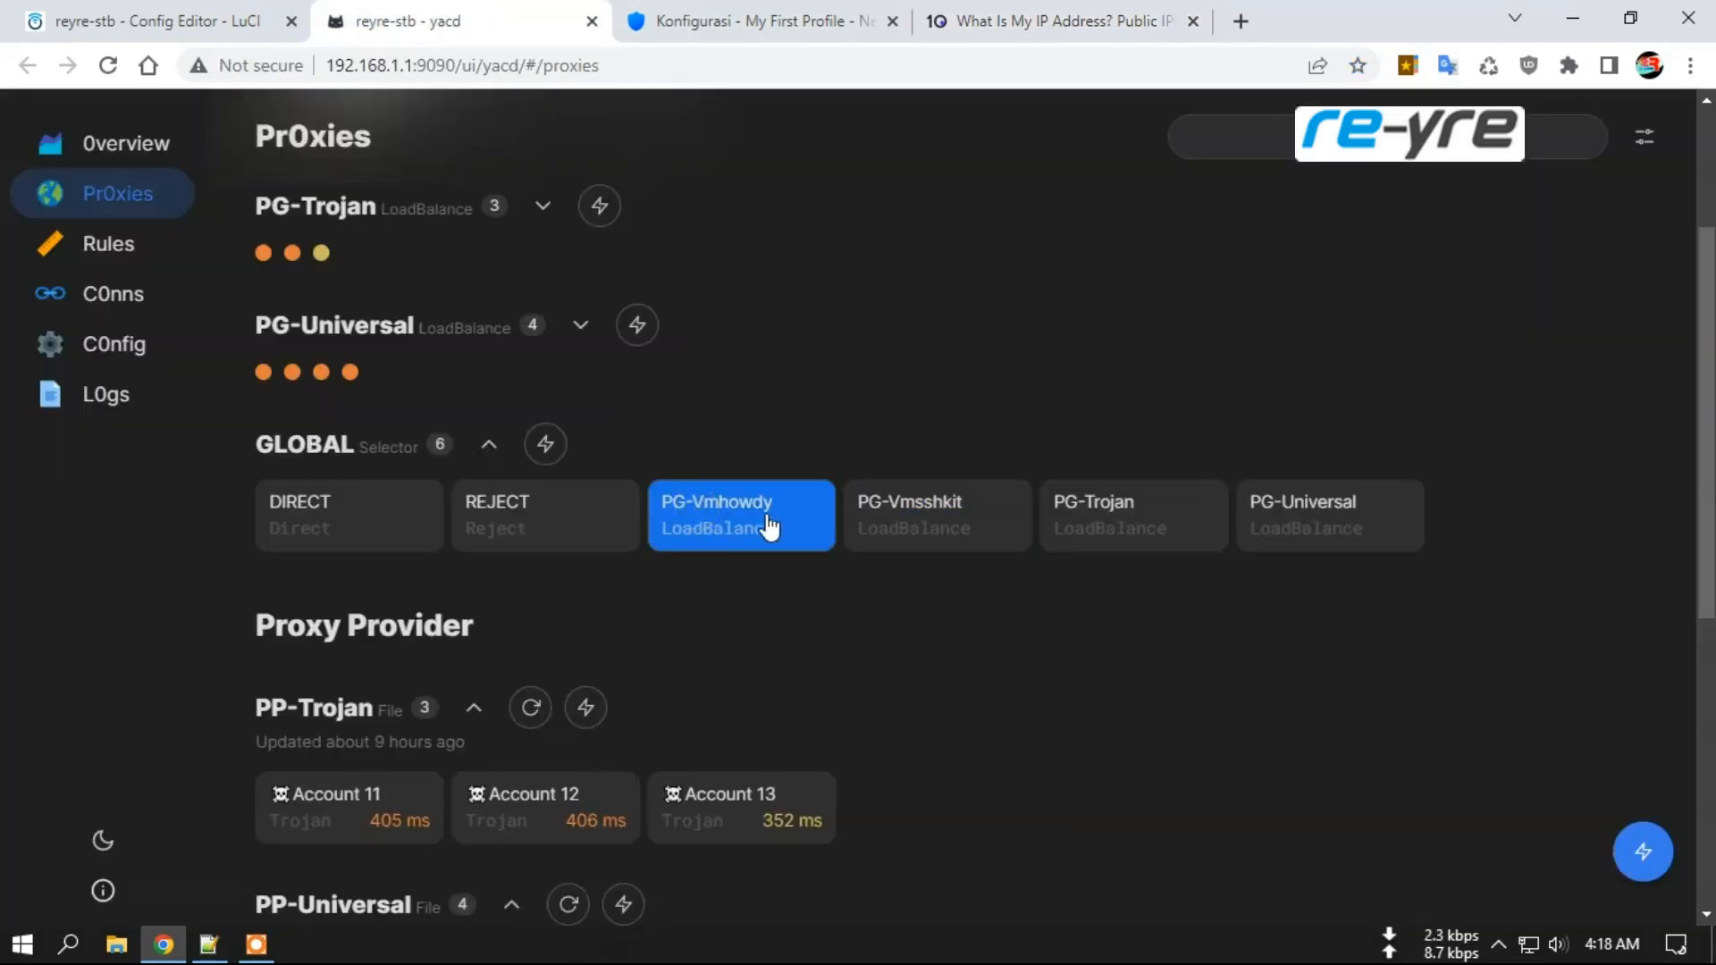
left_click(1192, 20)
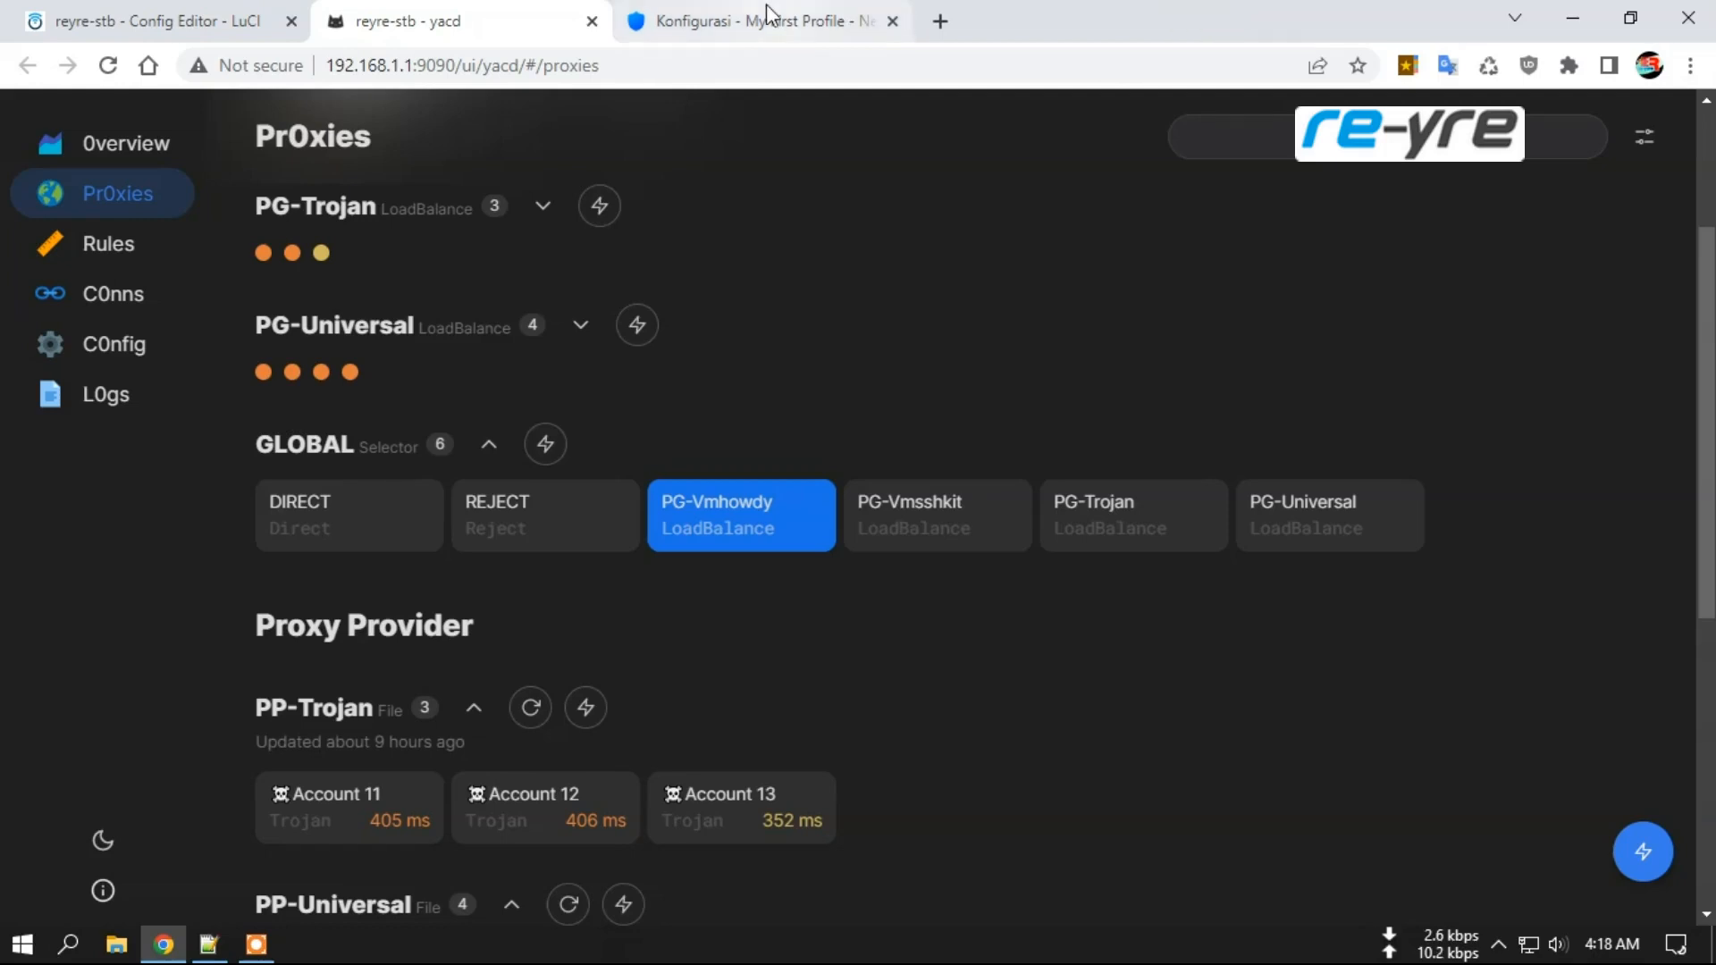
Open the OpenClash overview in LuCI, then return to the NextDNS setup page.
left_click(50, 18)
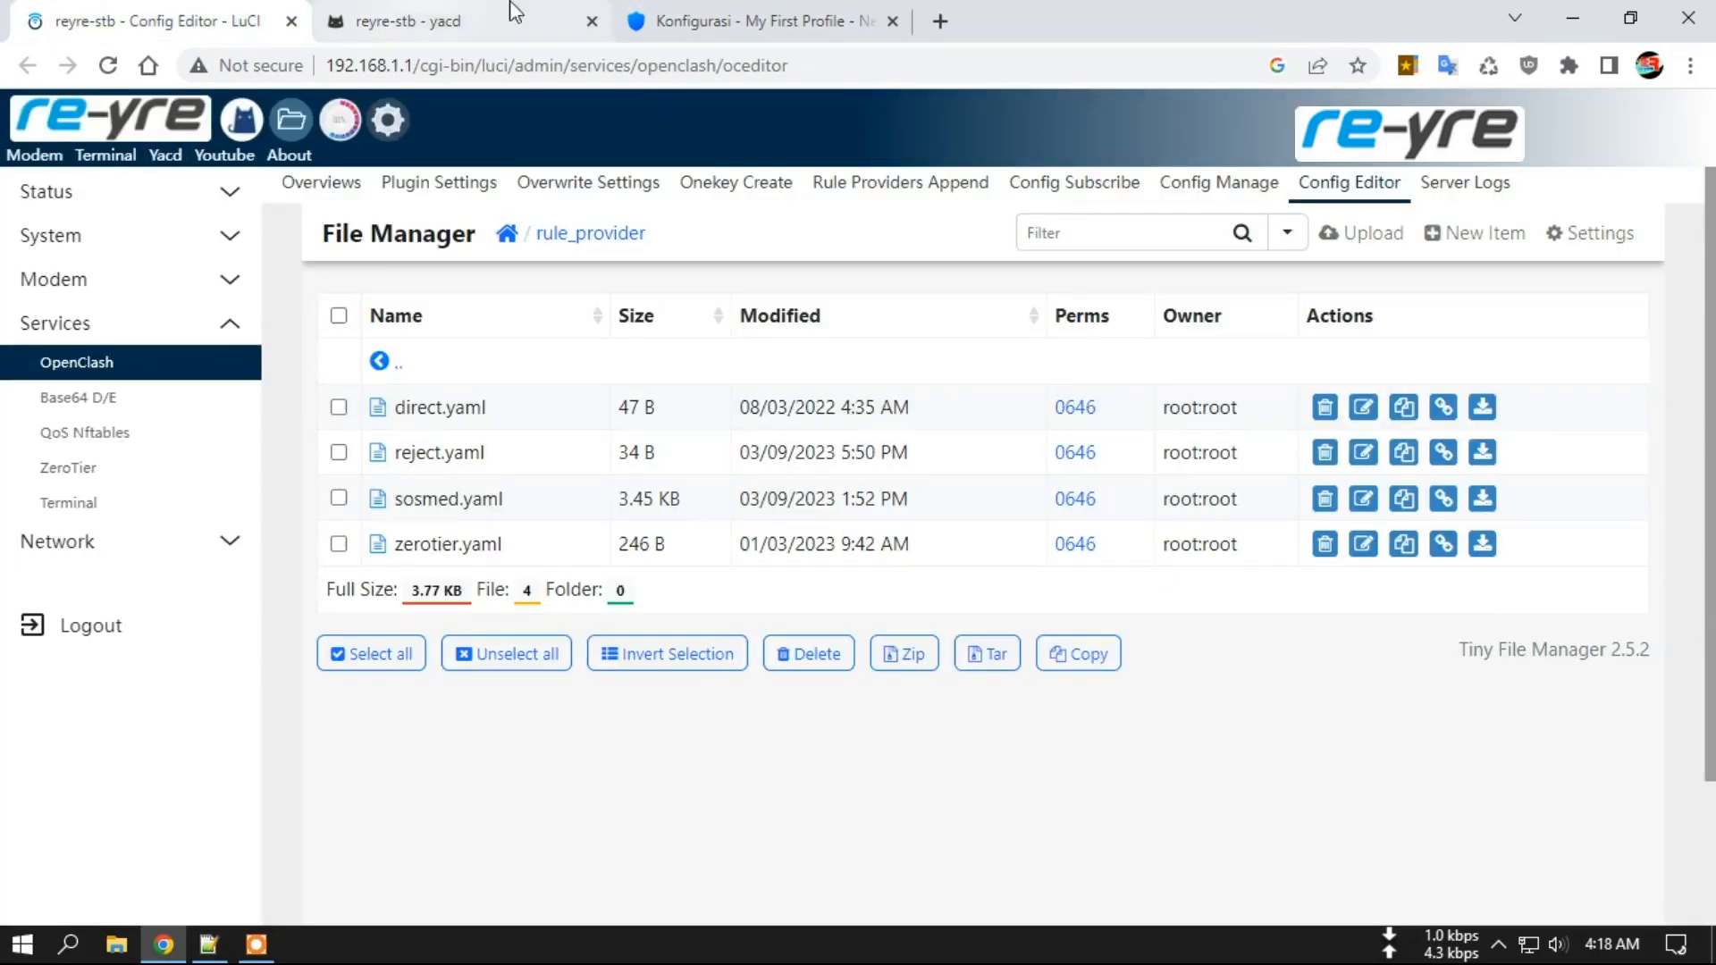
left_click(737, 16)
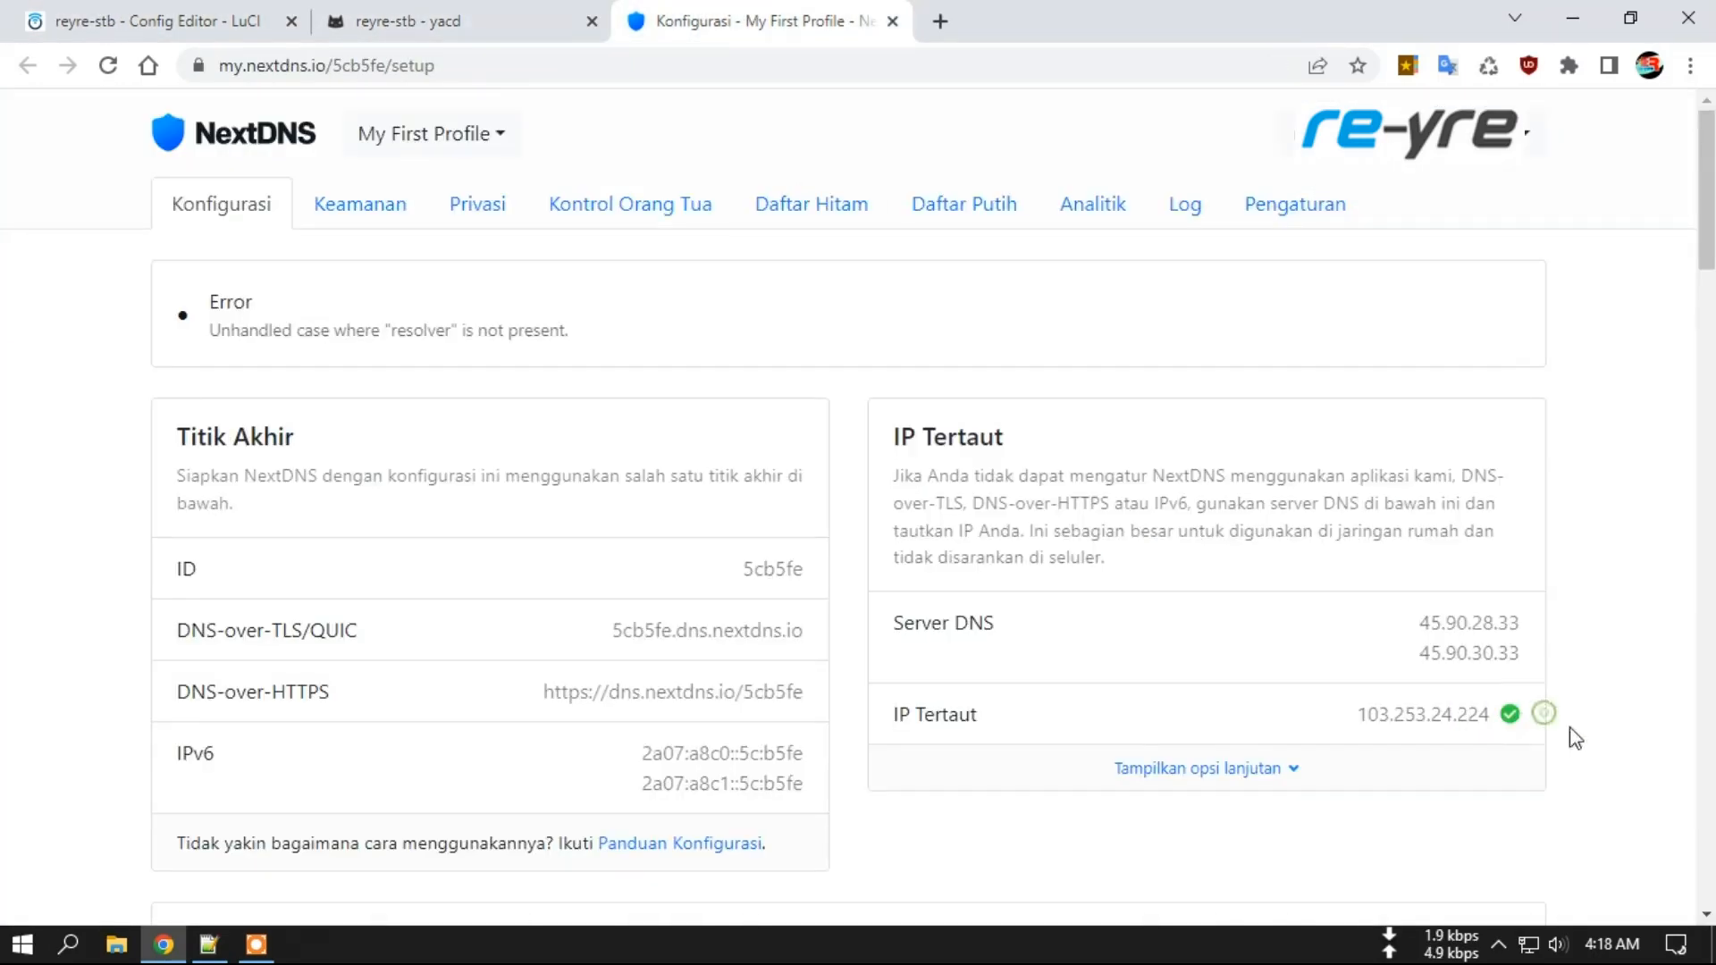
left_click(148, 13)
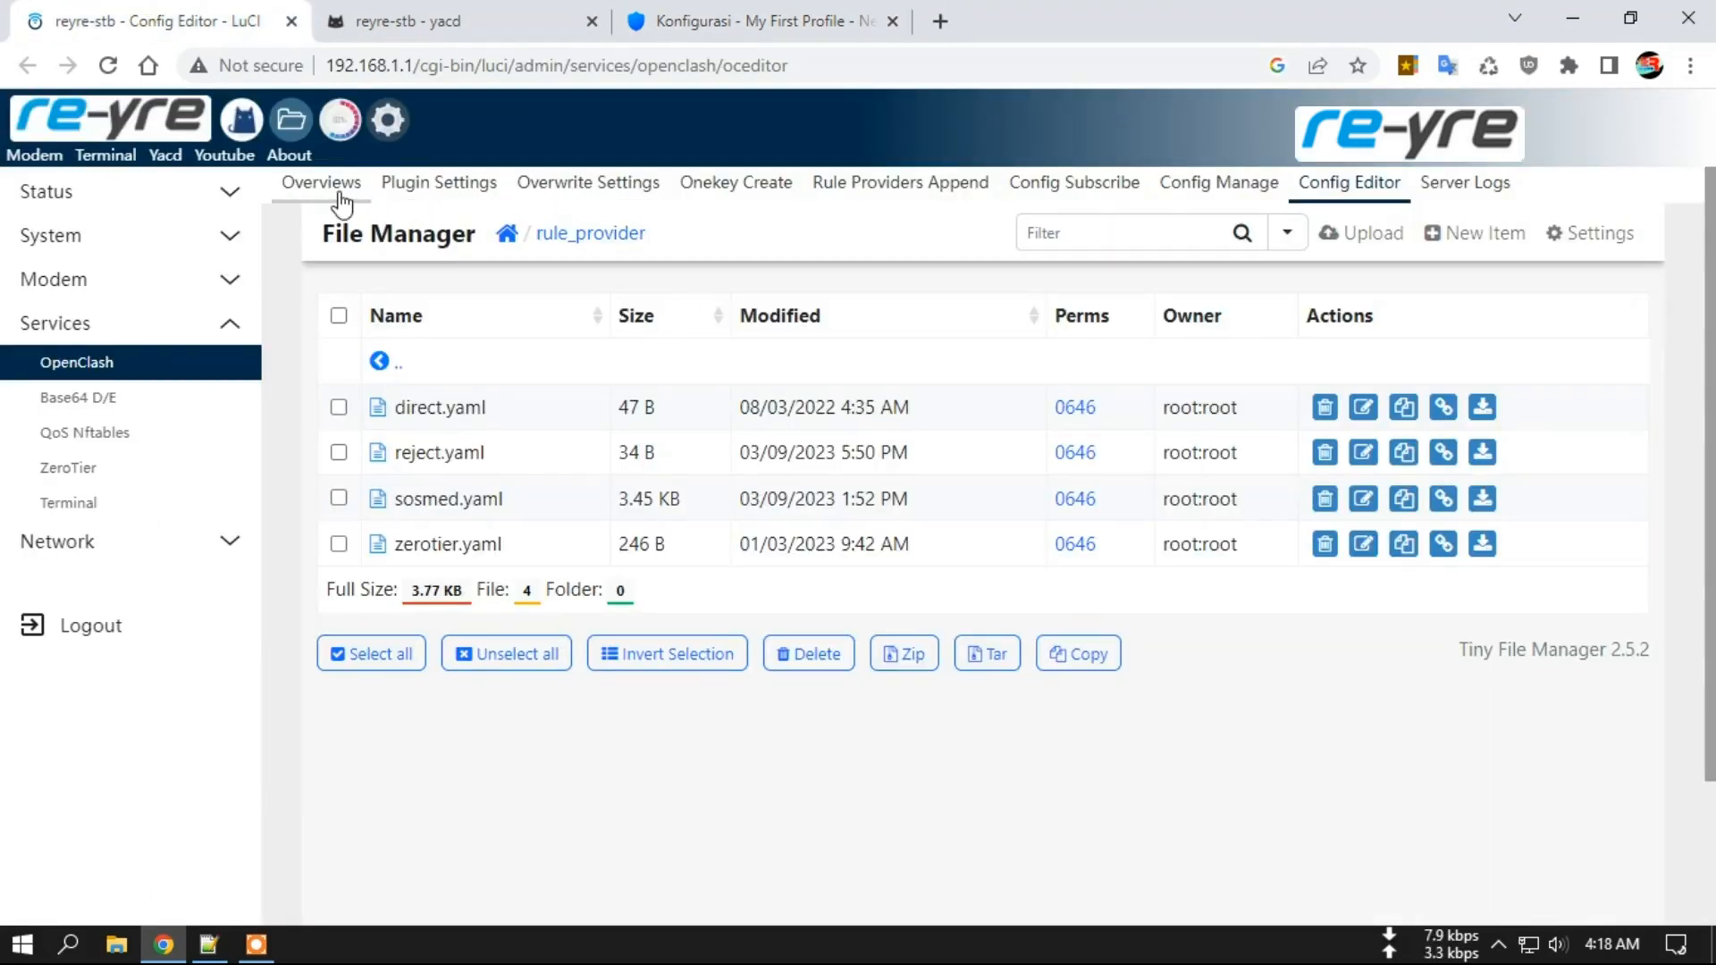
left_click(309, 198)
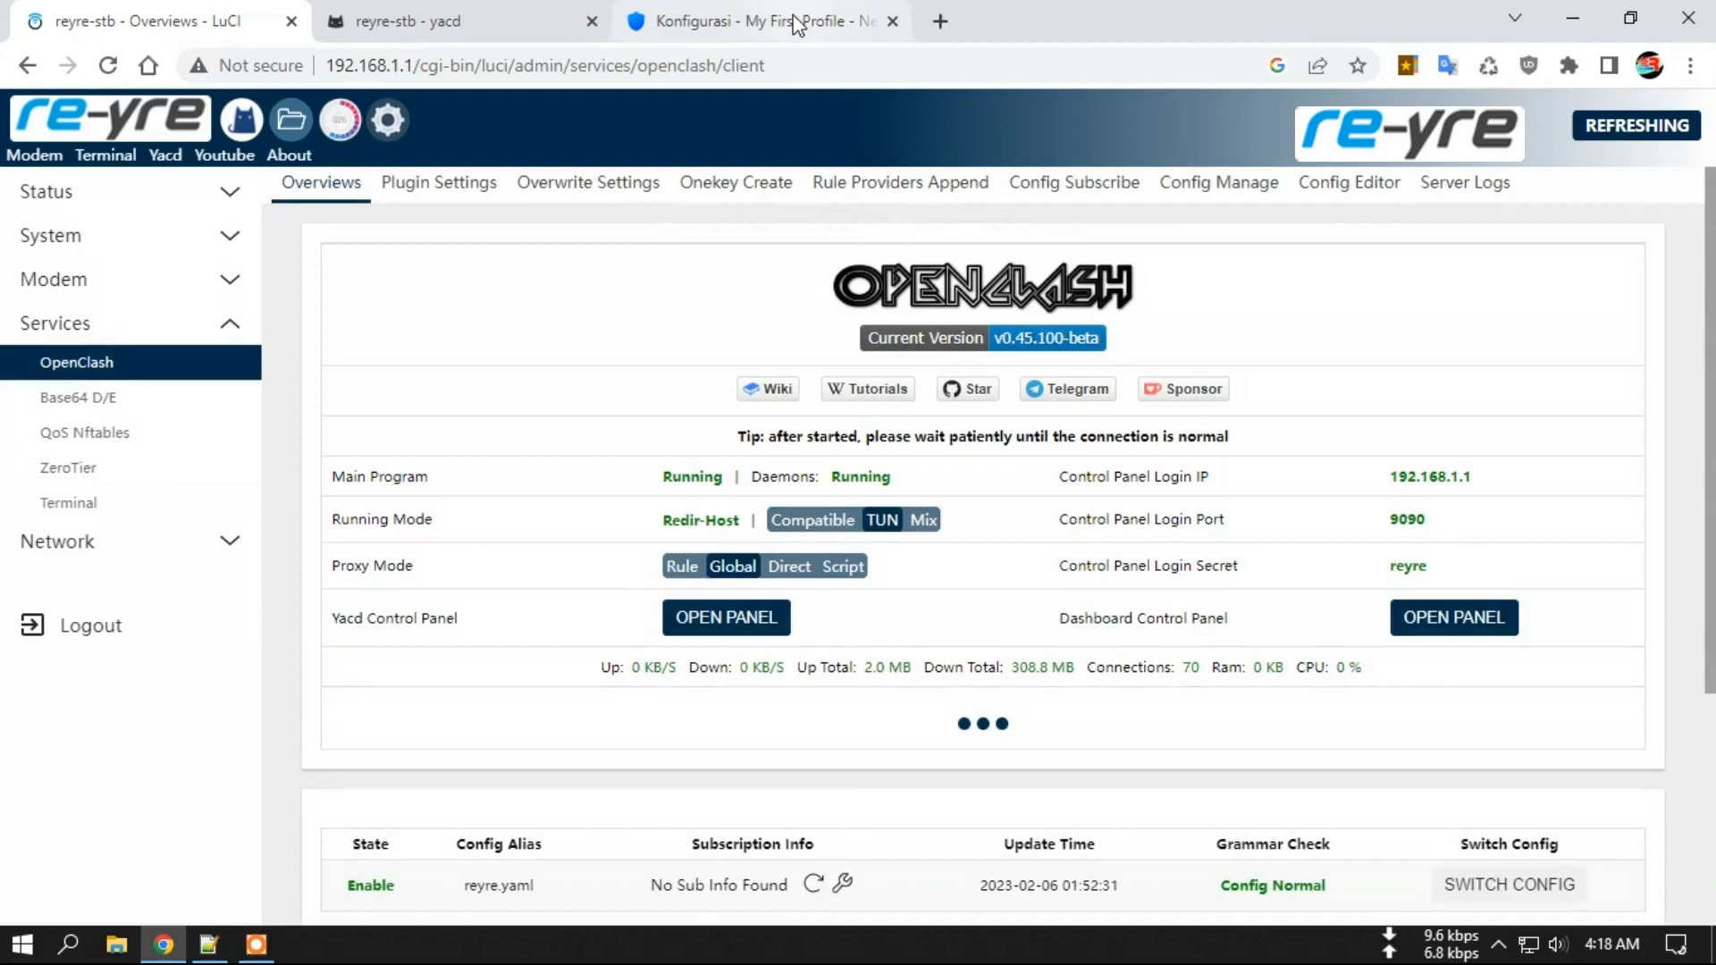
left_click(798, 24)
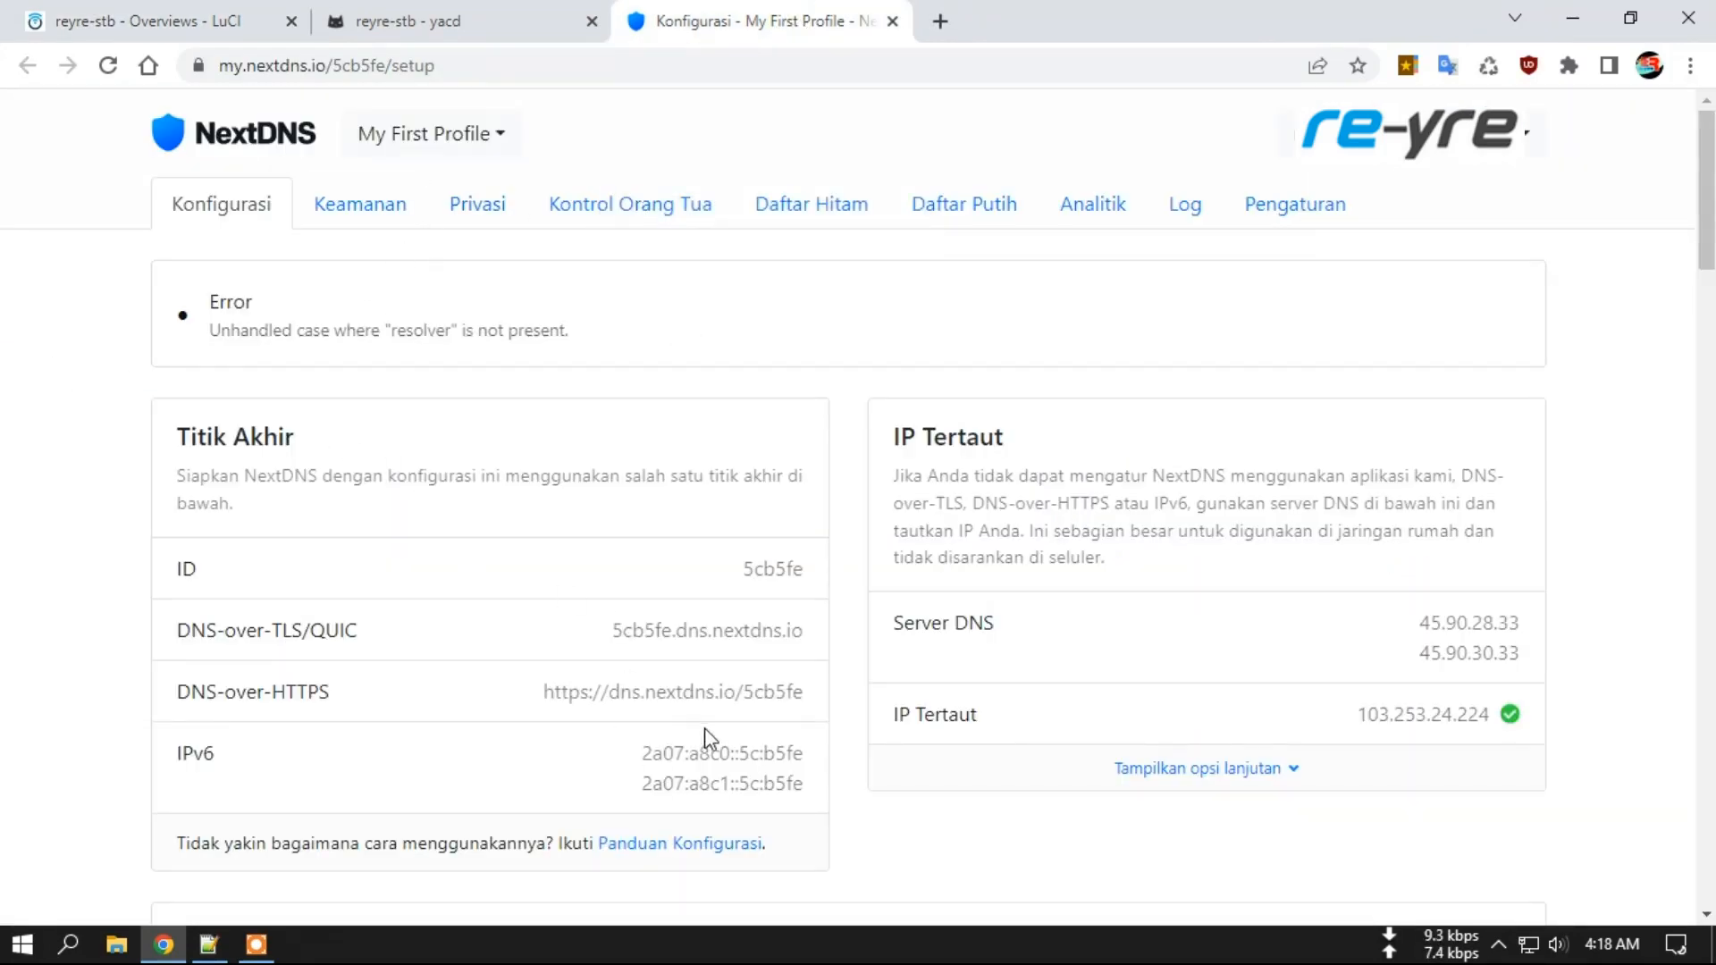
Review the Keamanan (Security) settings: threat intelligence feeds on, AI threat detection off.
scroll(766, 726, "down", 3)
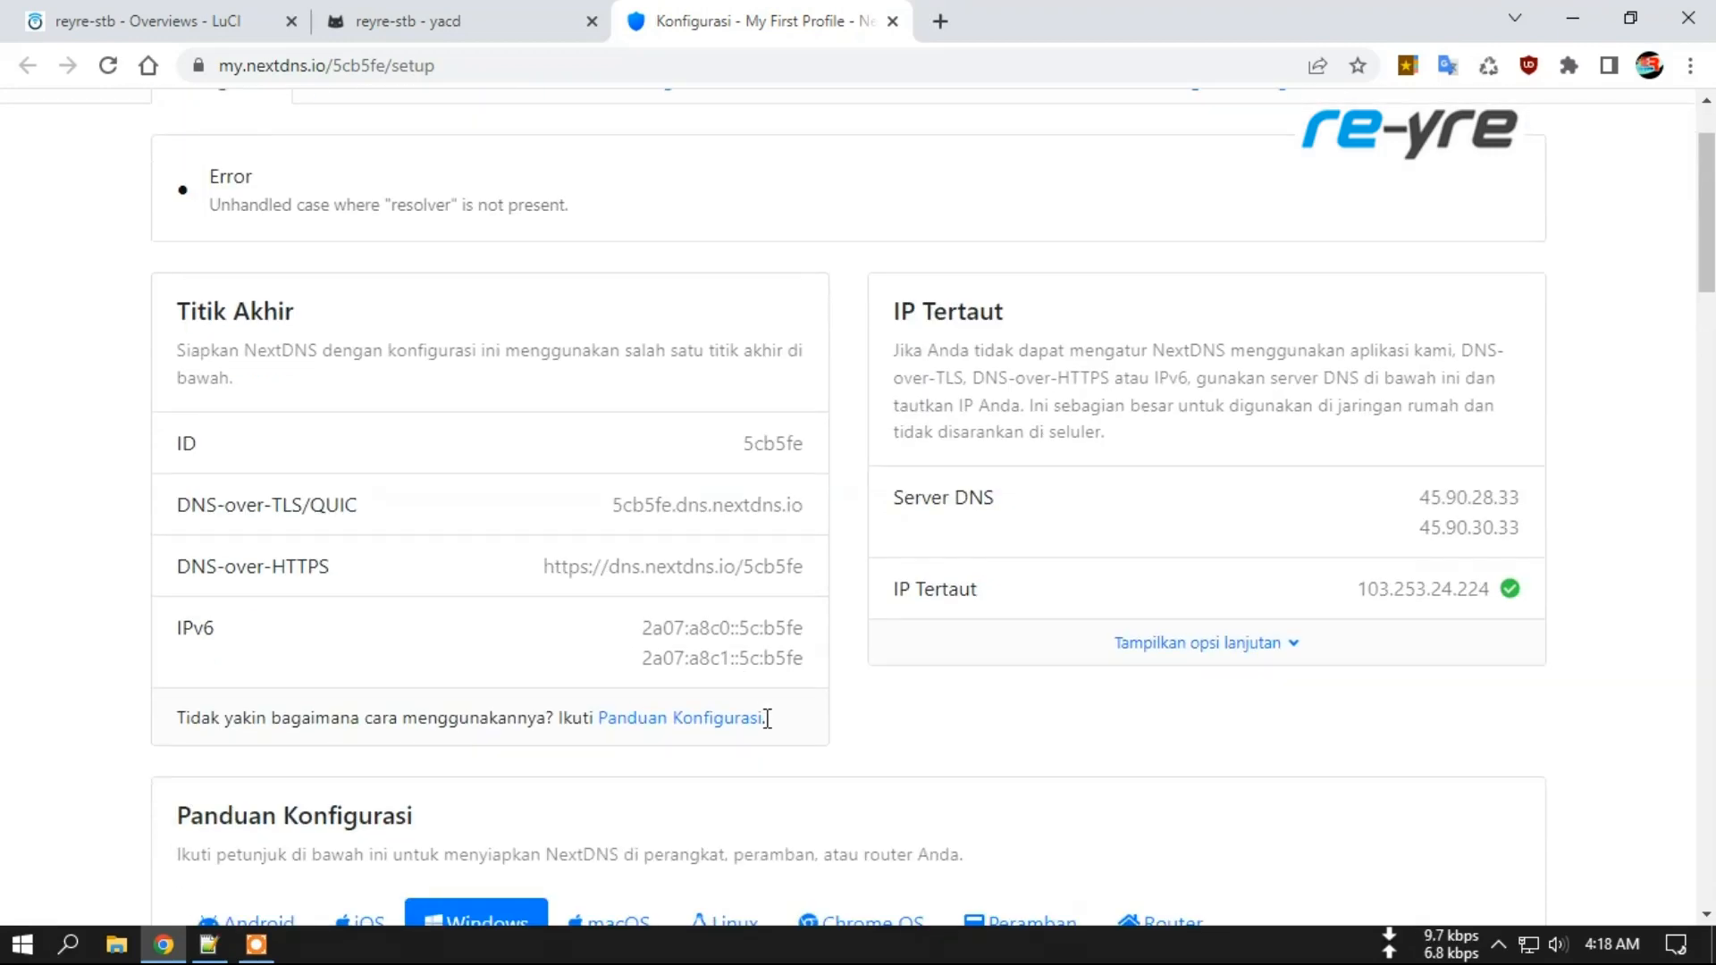
scroll(697, 766, "down", 7)
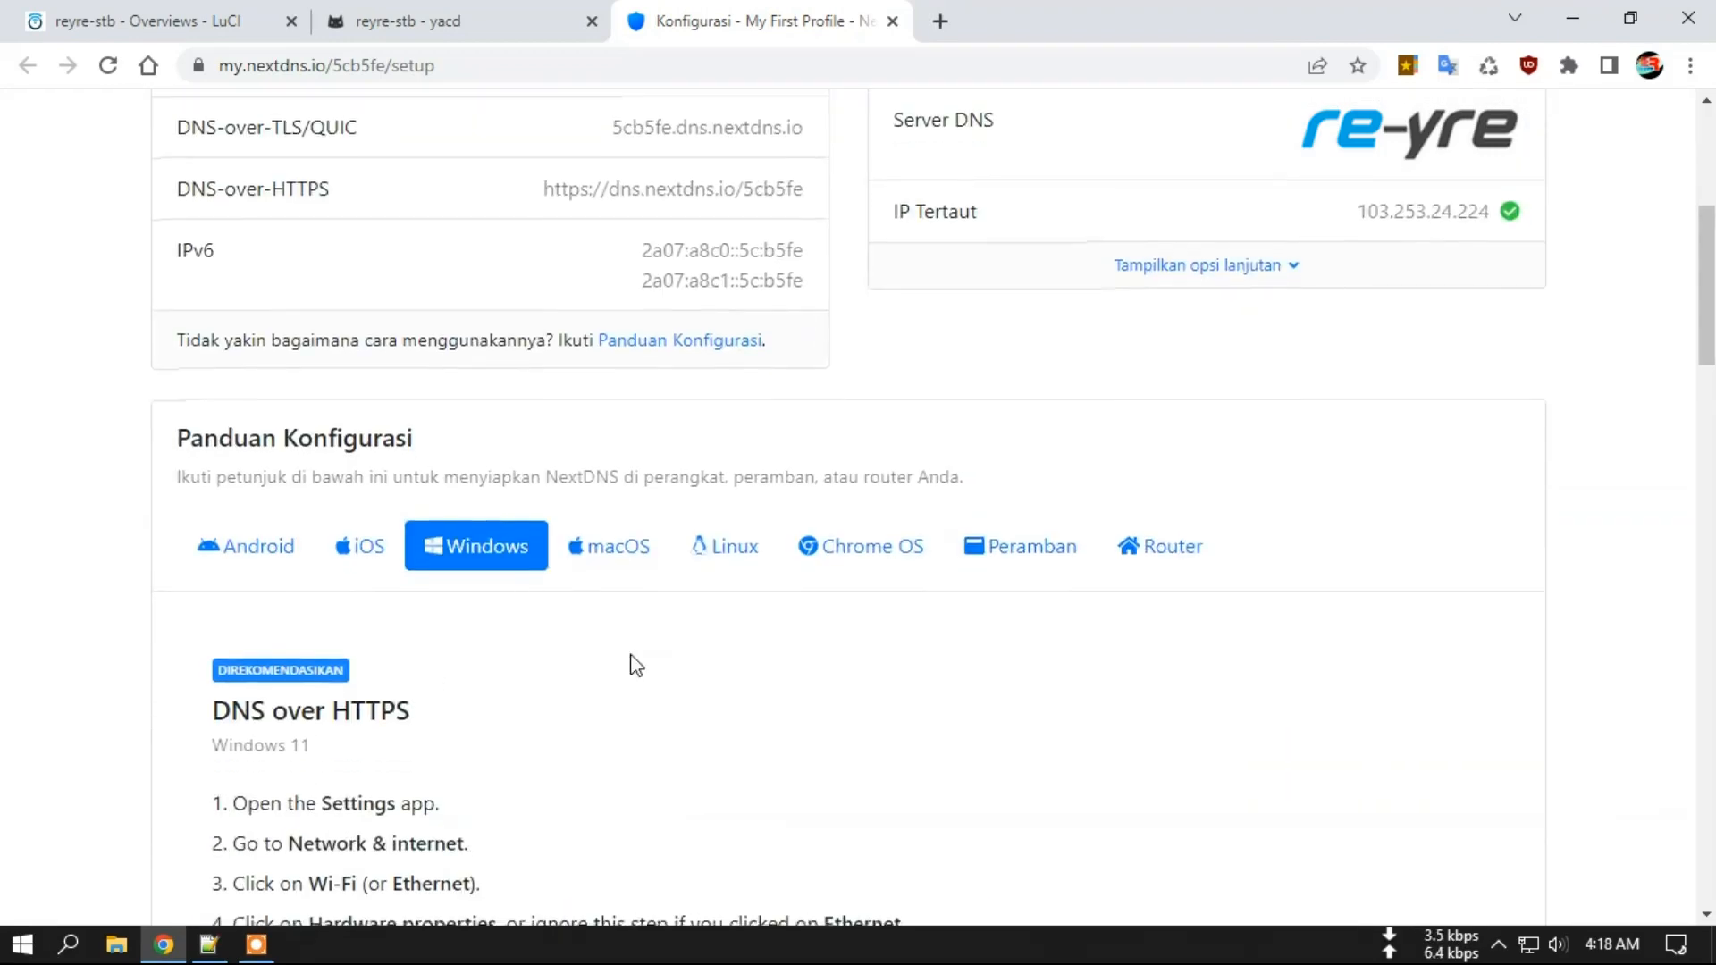
left_click_drag(1709, 351, 1709, 178)
left_click(377, 211)
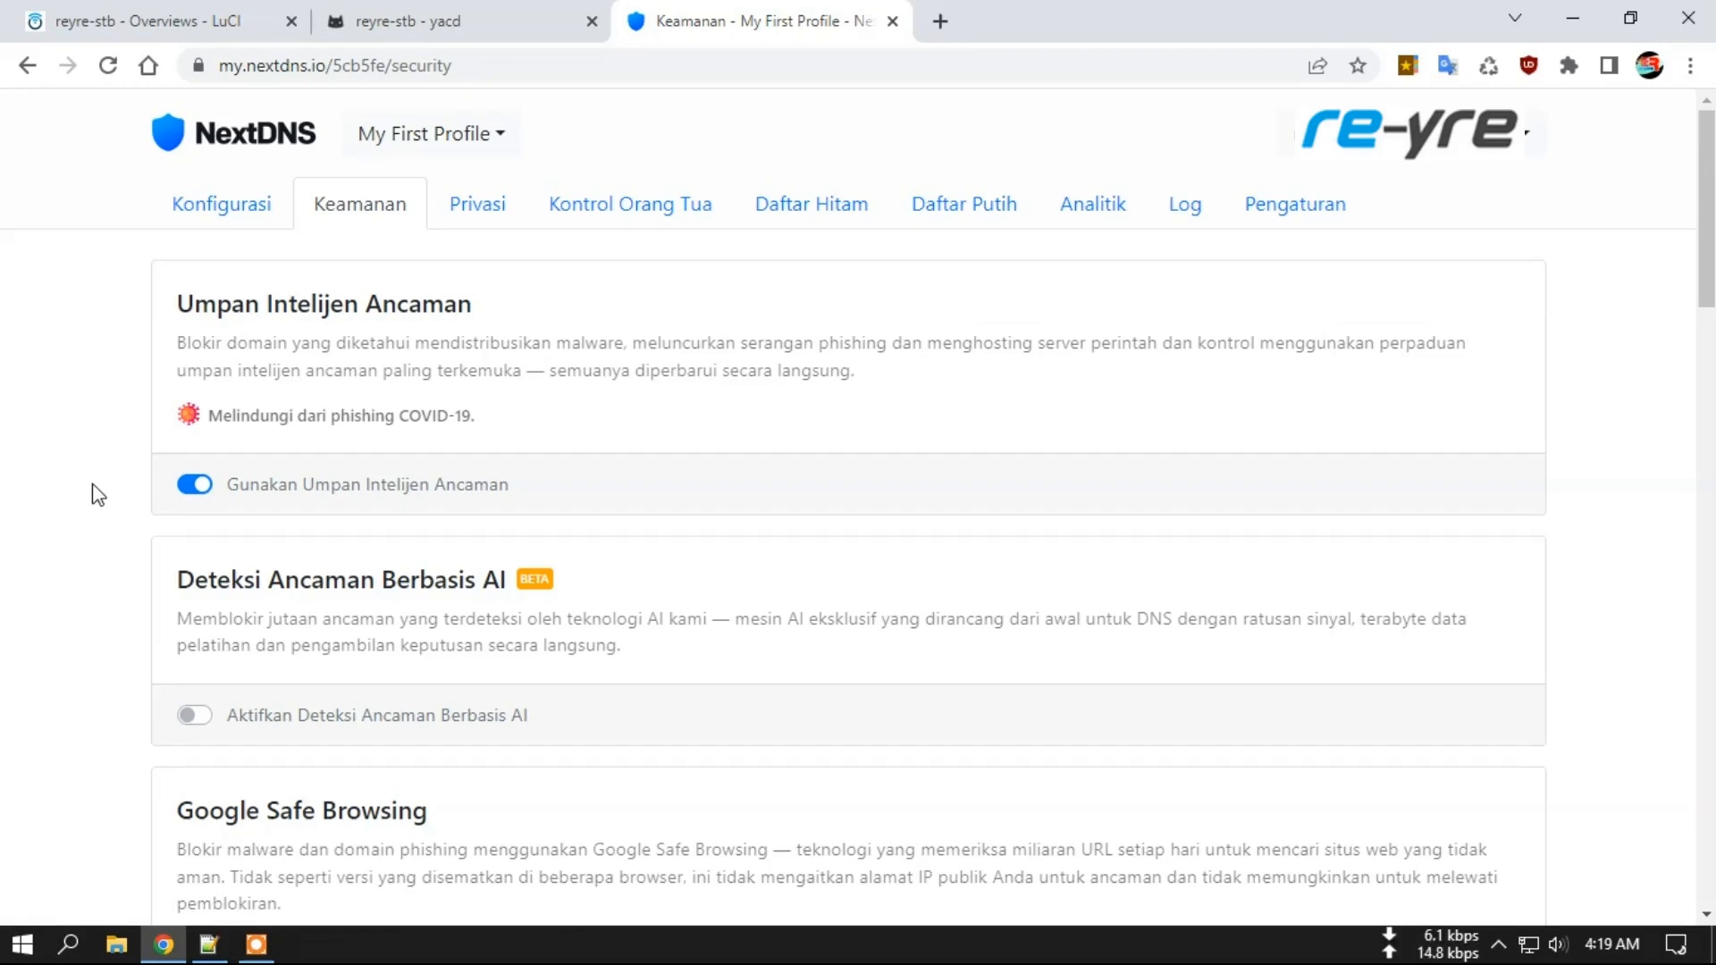
scroll(94, 492, "down", 3)
scroll(82, 483, "down", 7)
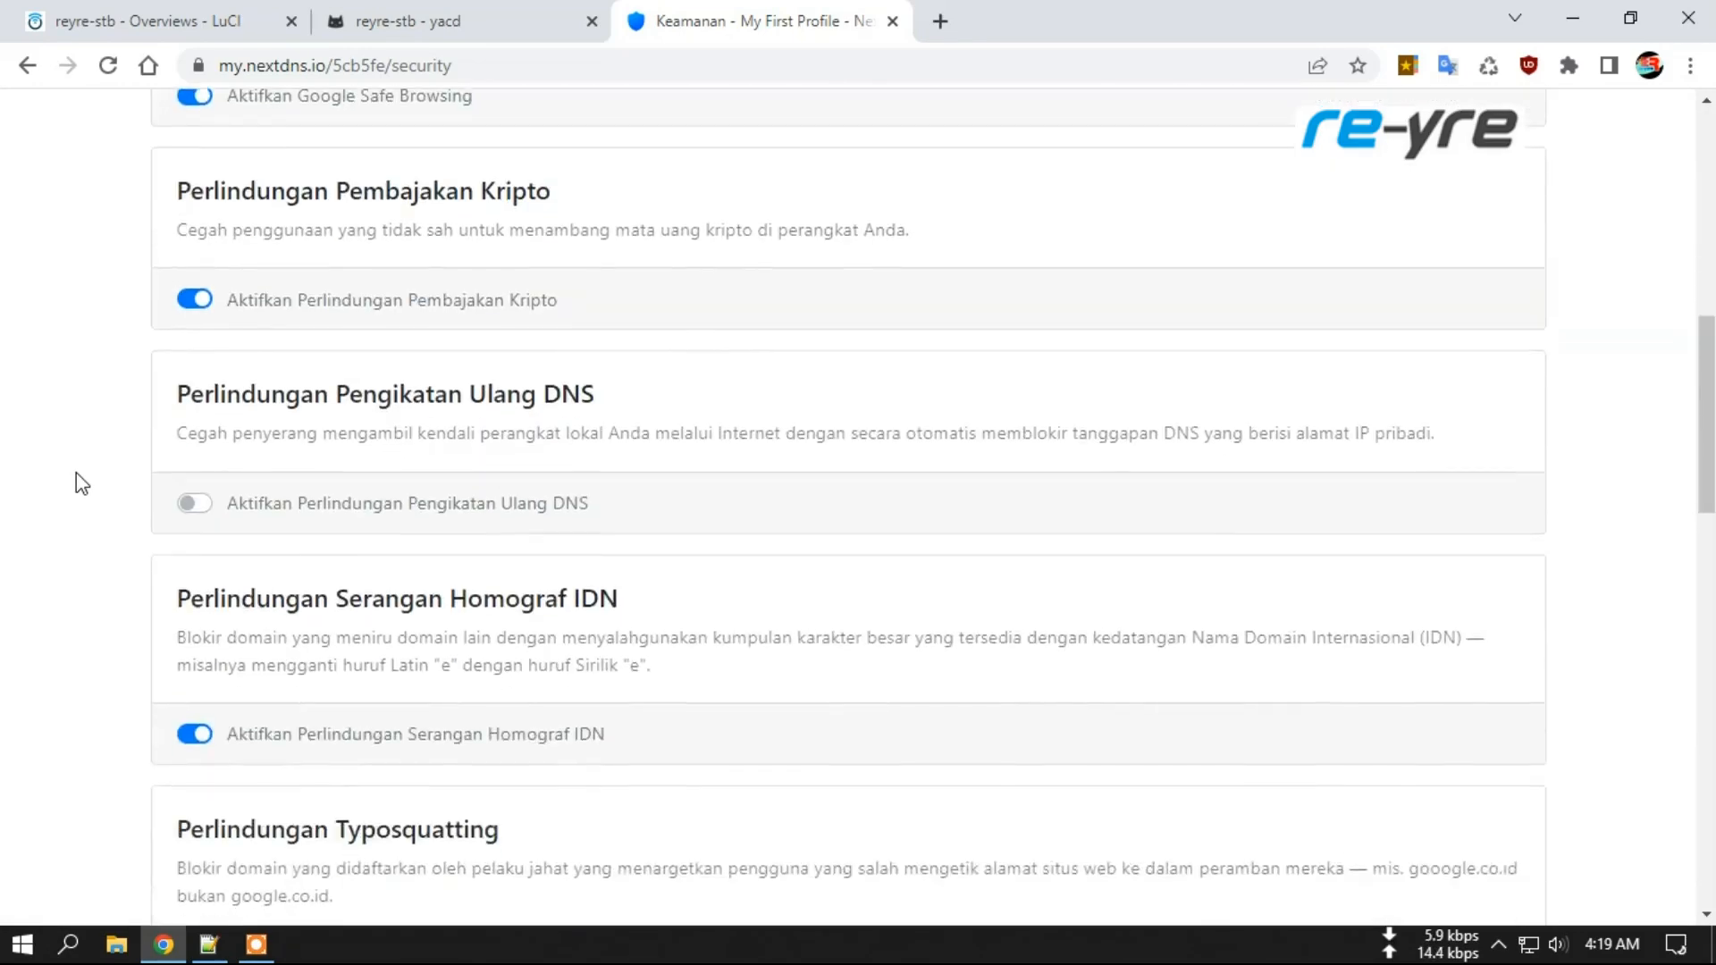
scroll(82, 483, "down", 3)
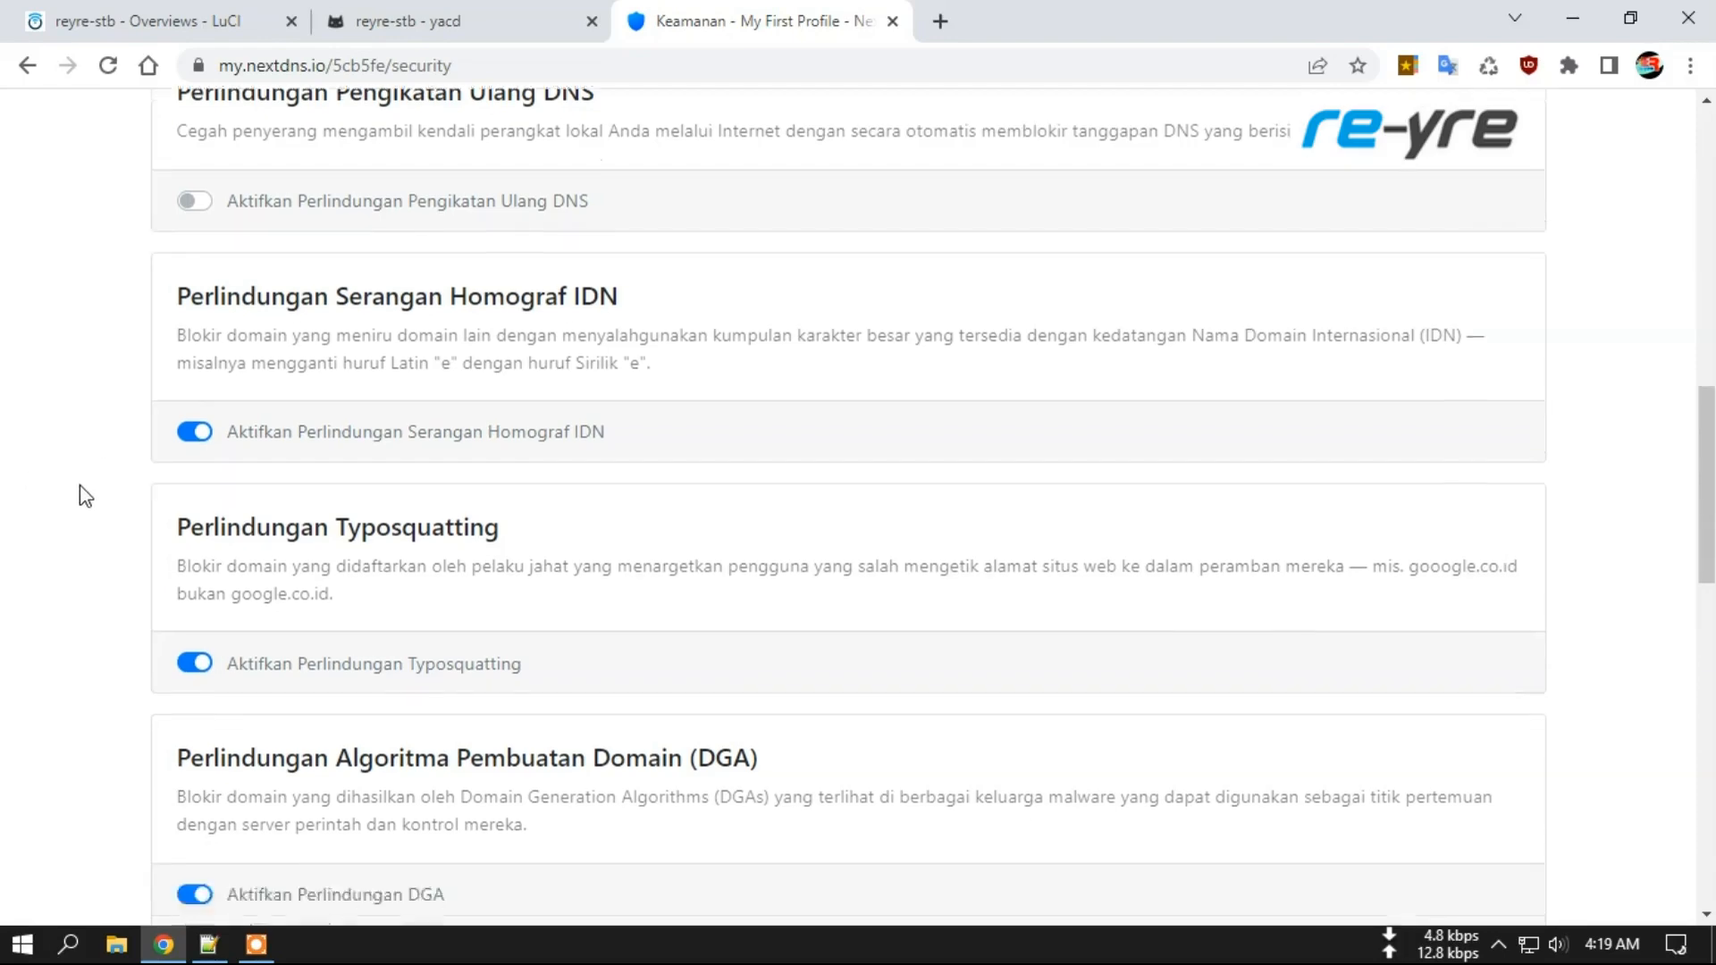
scroll(85, 496, "down", 7)
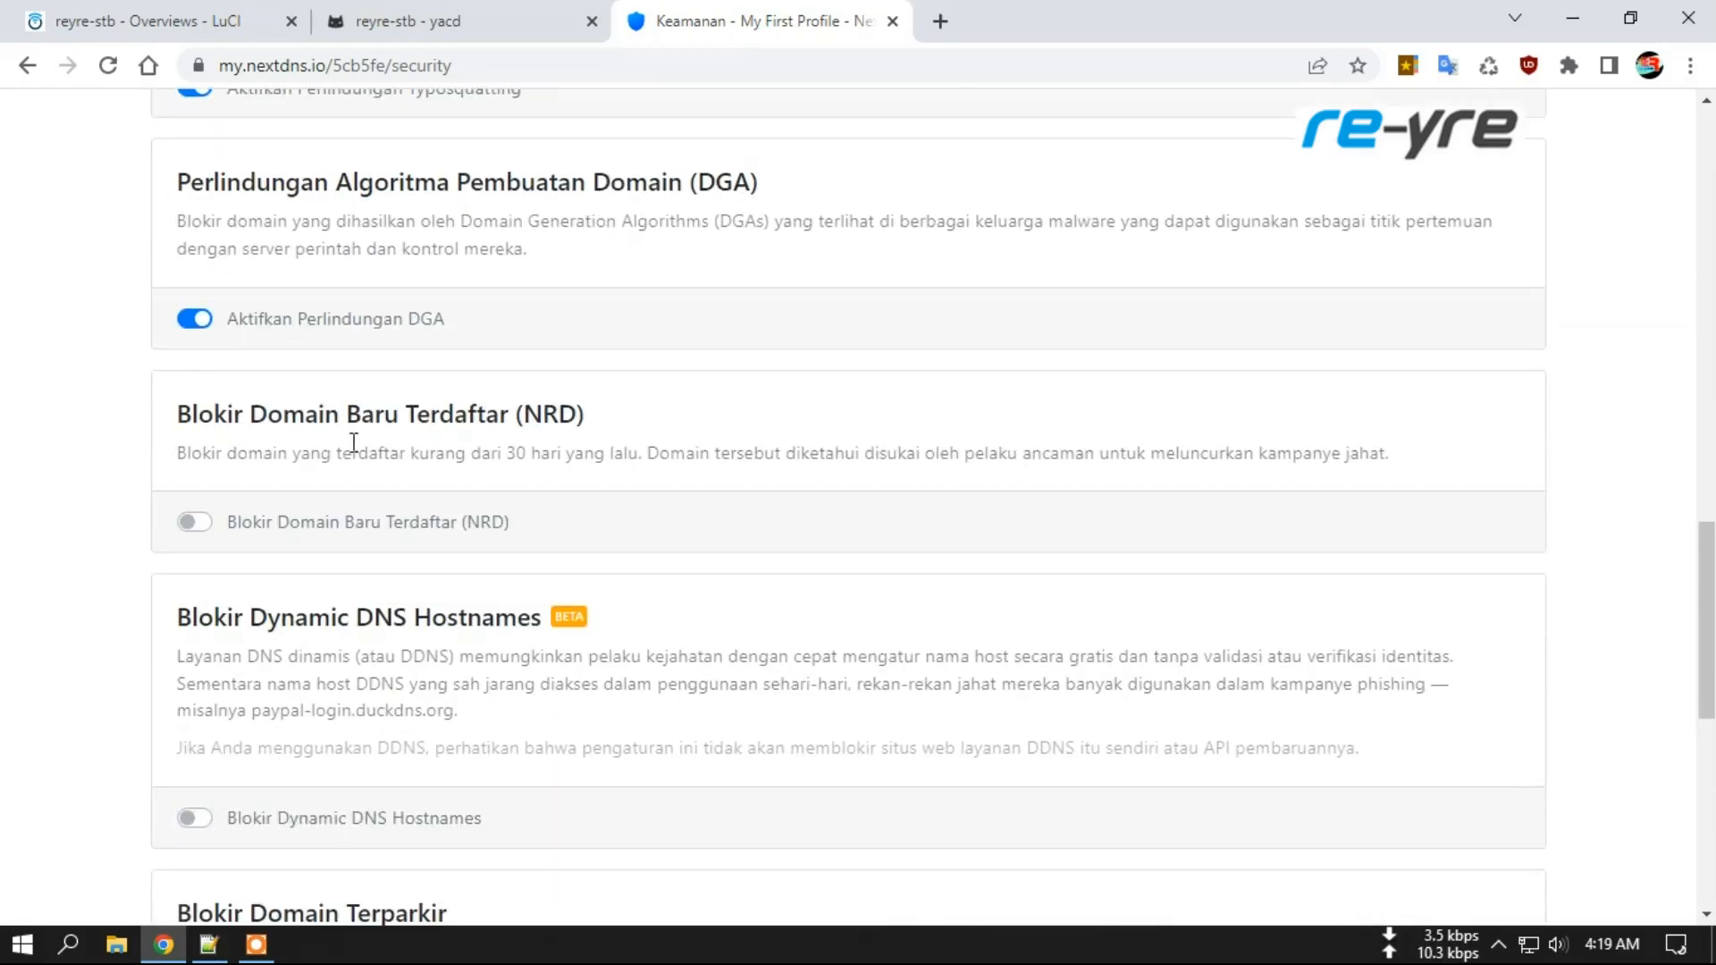
scroll(399, 479, "down", 7)
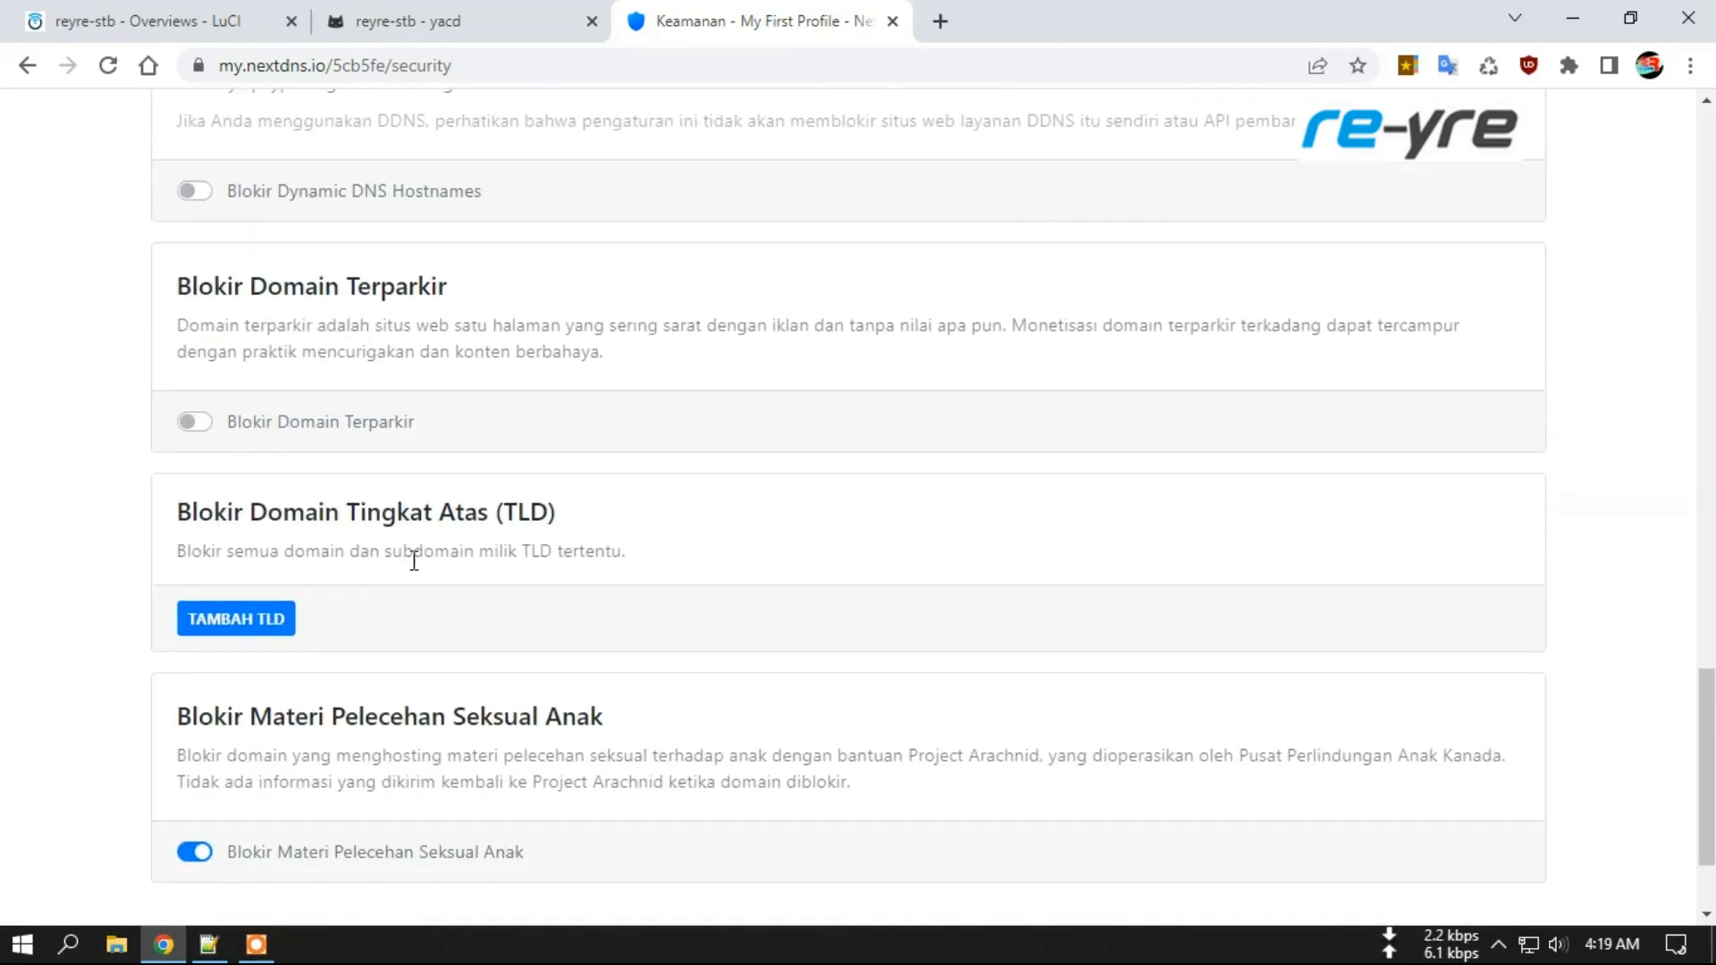
scroll(515, 558, "down", 2)
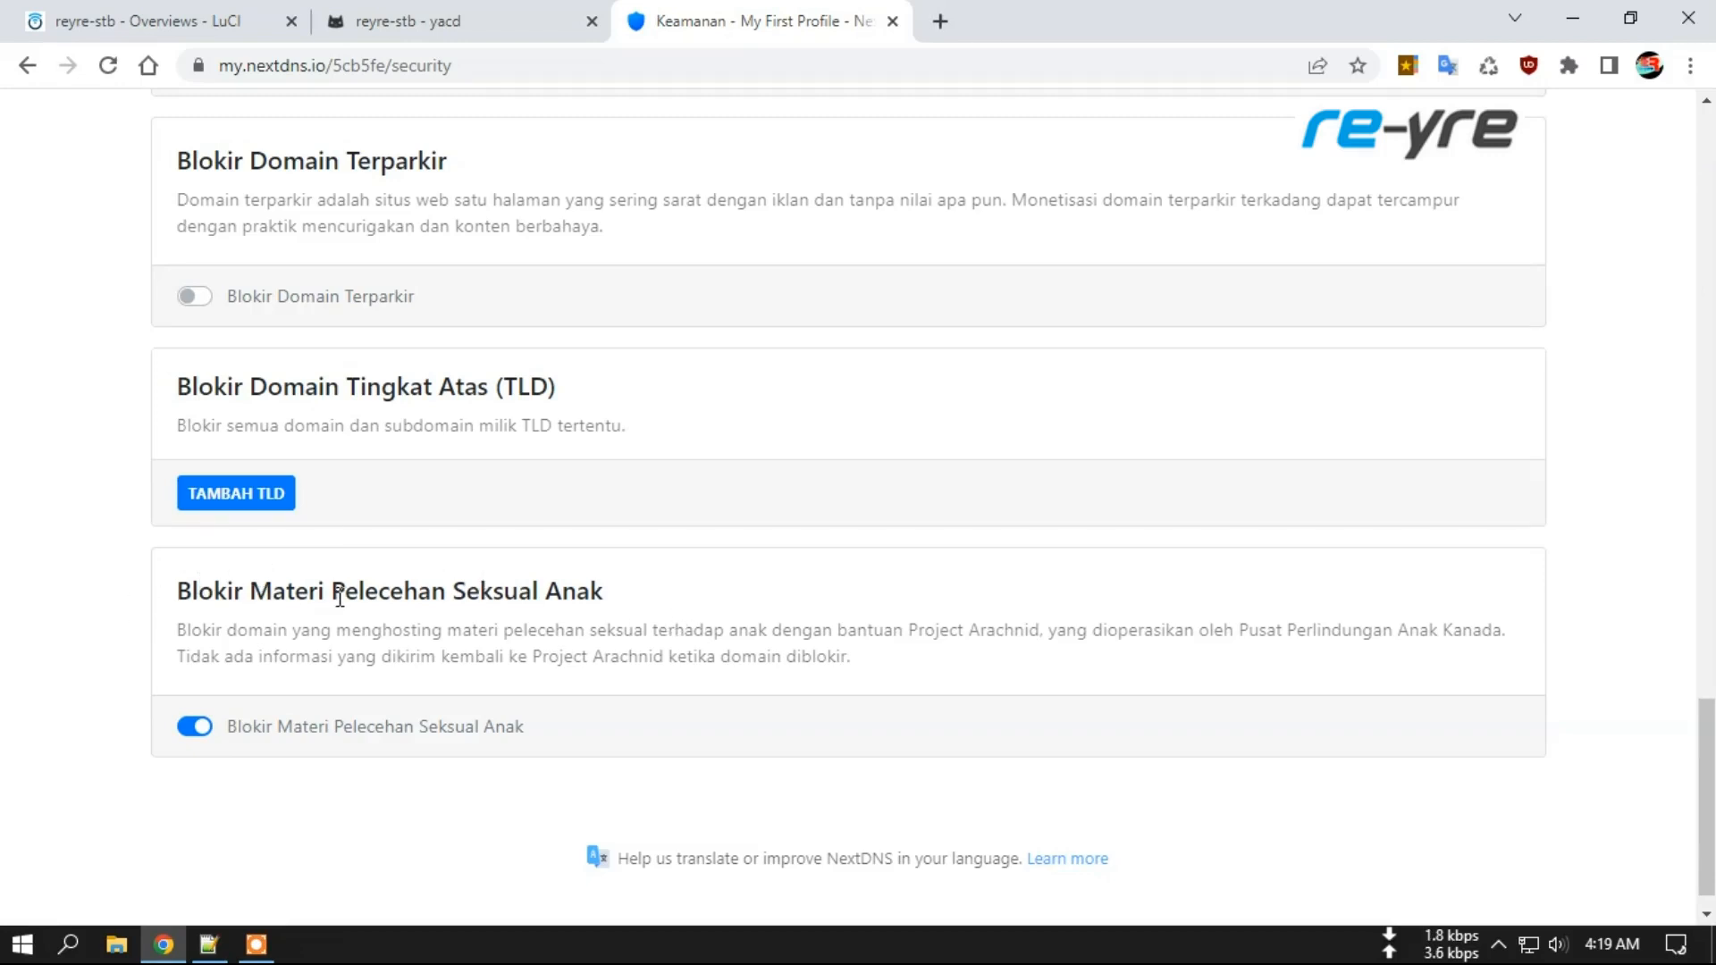
left_click_drag(1709, 724, 1710, 152)
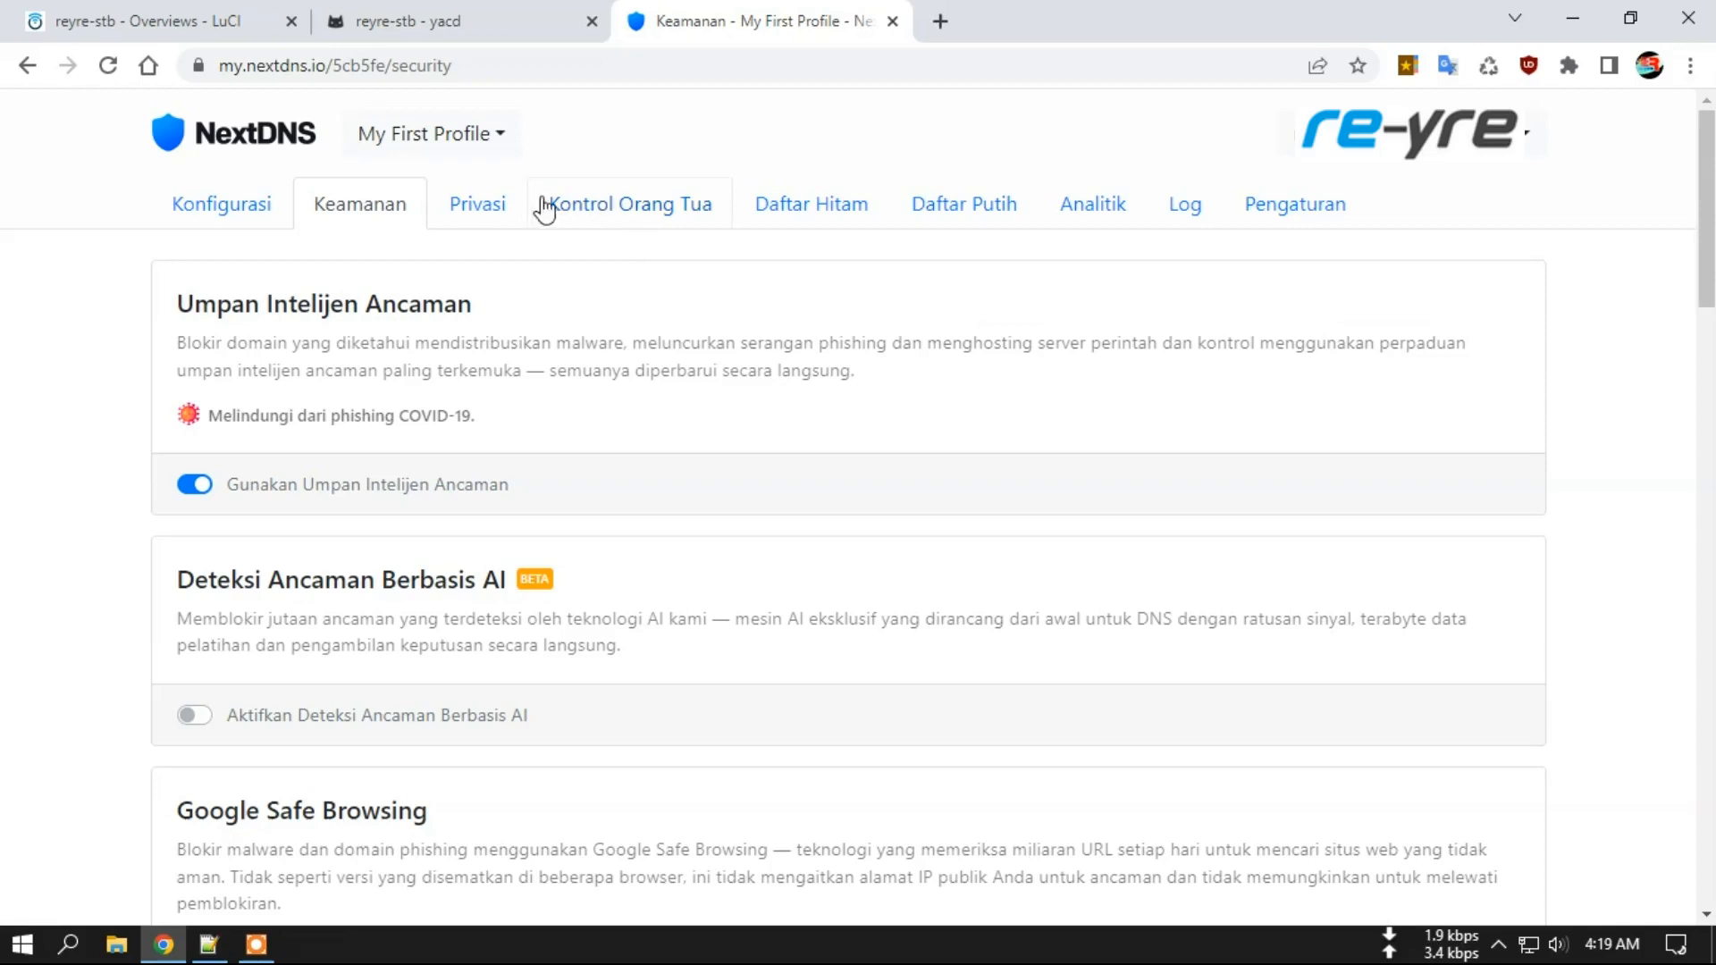
Review the Privasi blocklists (AdGuard DNS filter, EasyList, OISD) and disguised-tracker blocking.
left_click(479, 207)
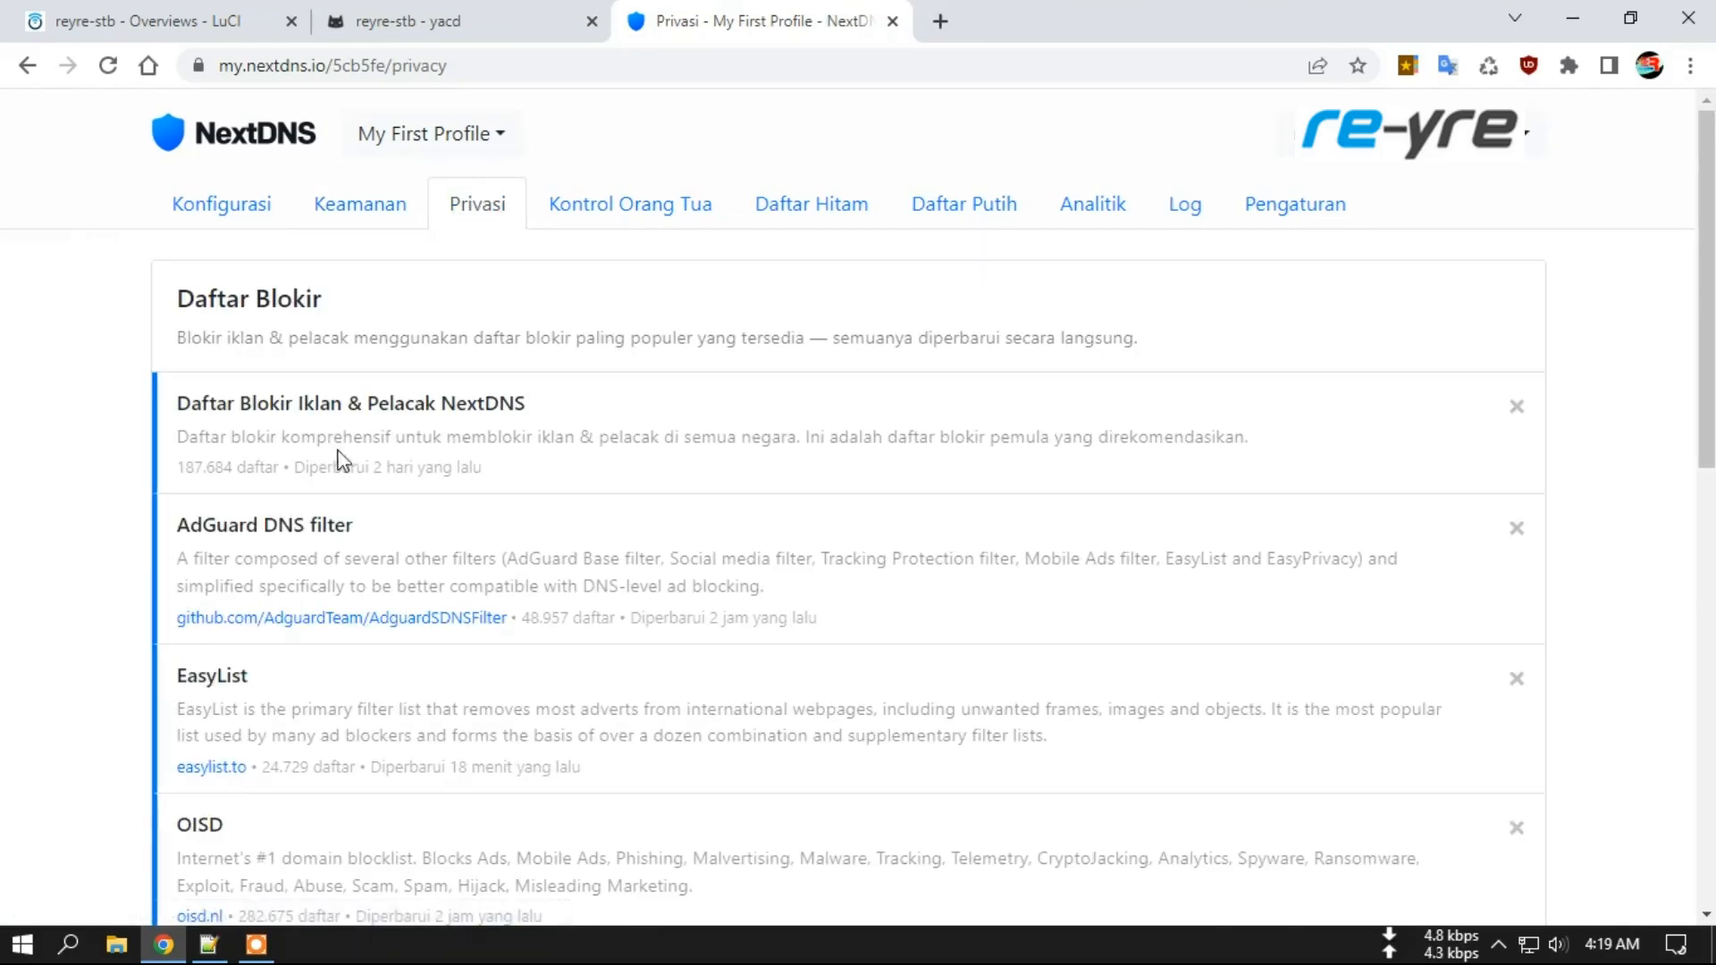
left_click_drag(181, 403, 562, 412)
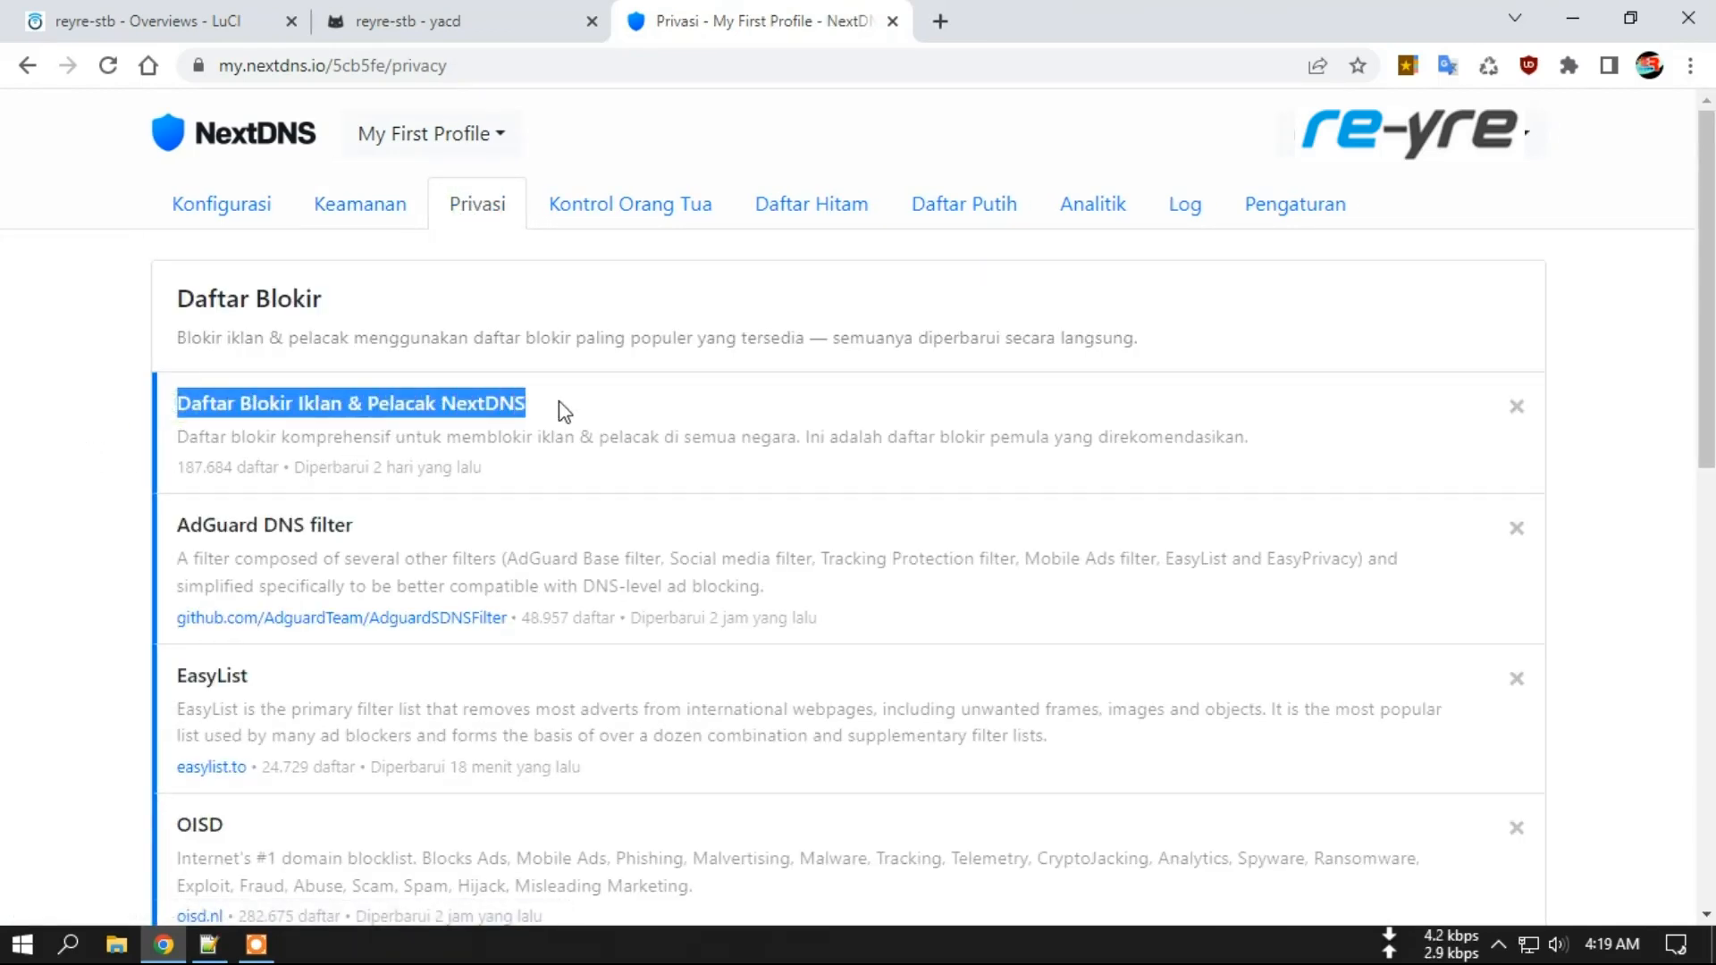
left_click_drag(177, 525, 367, 516)
scroll(626, 536, "down", 2)
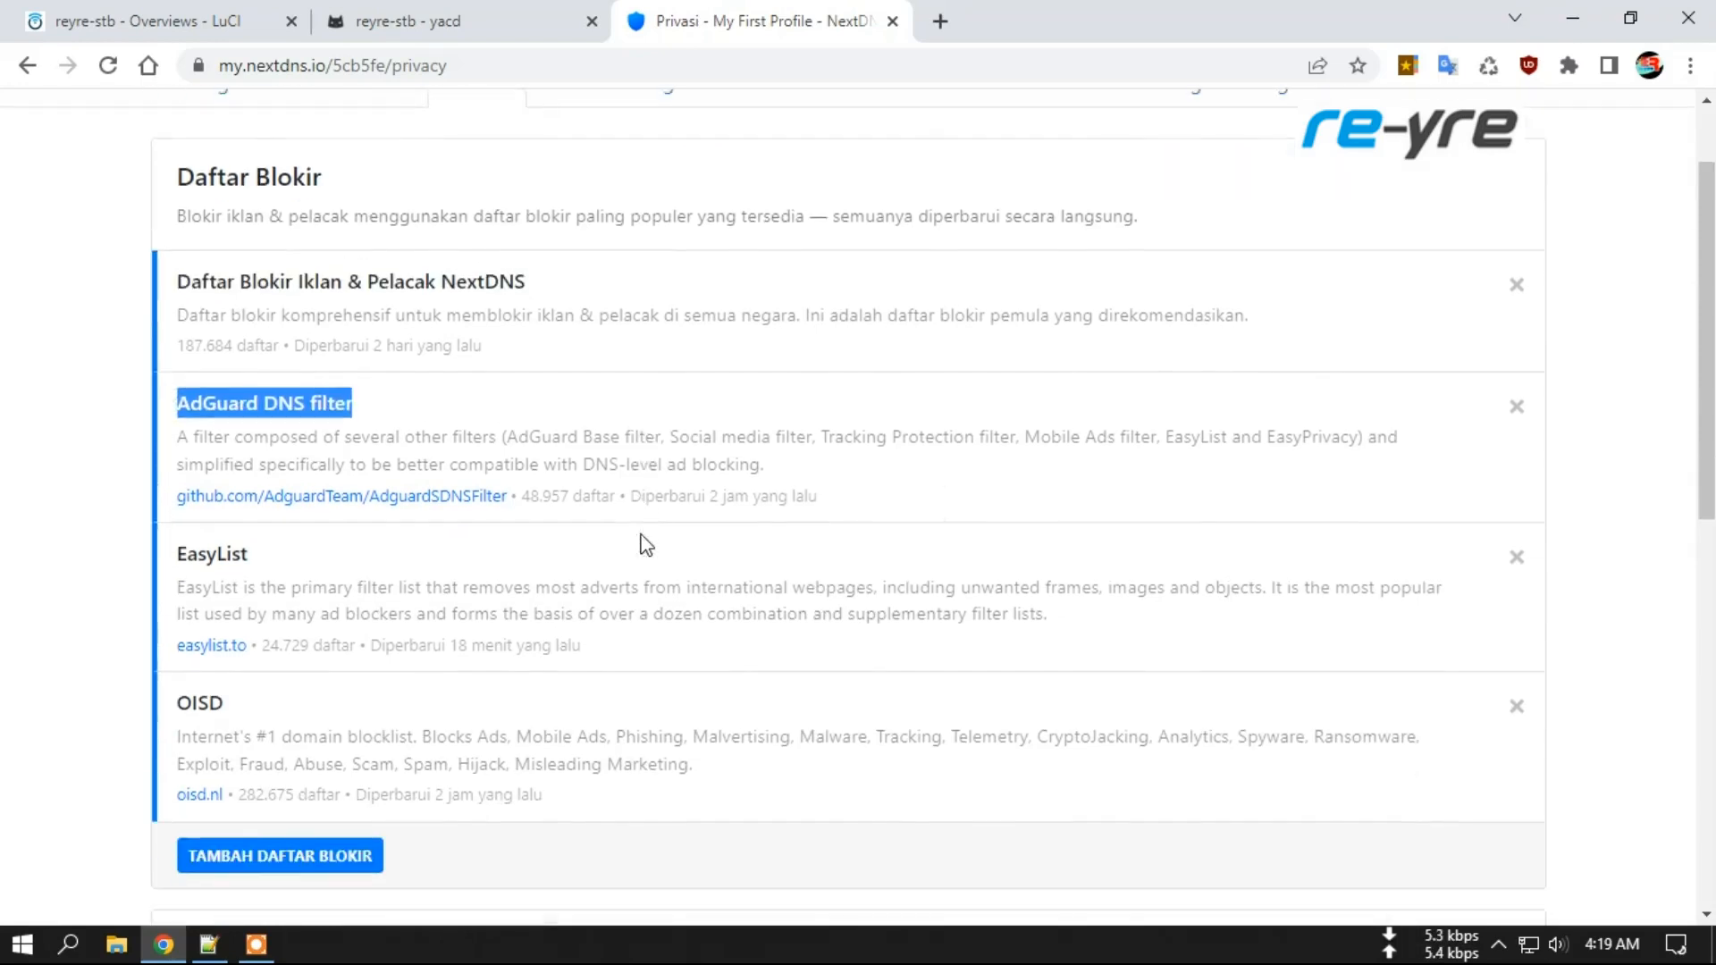
scroll(441, 370, "down", 1)
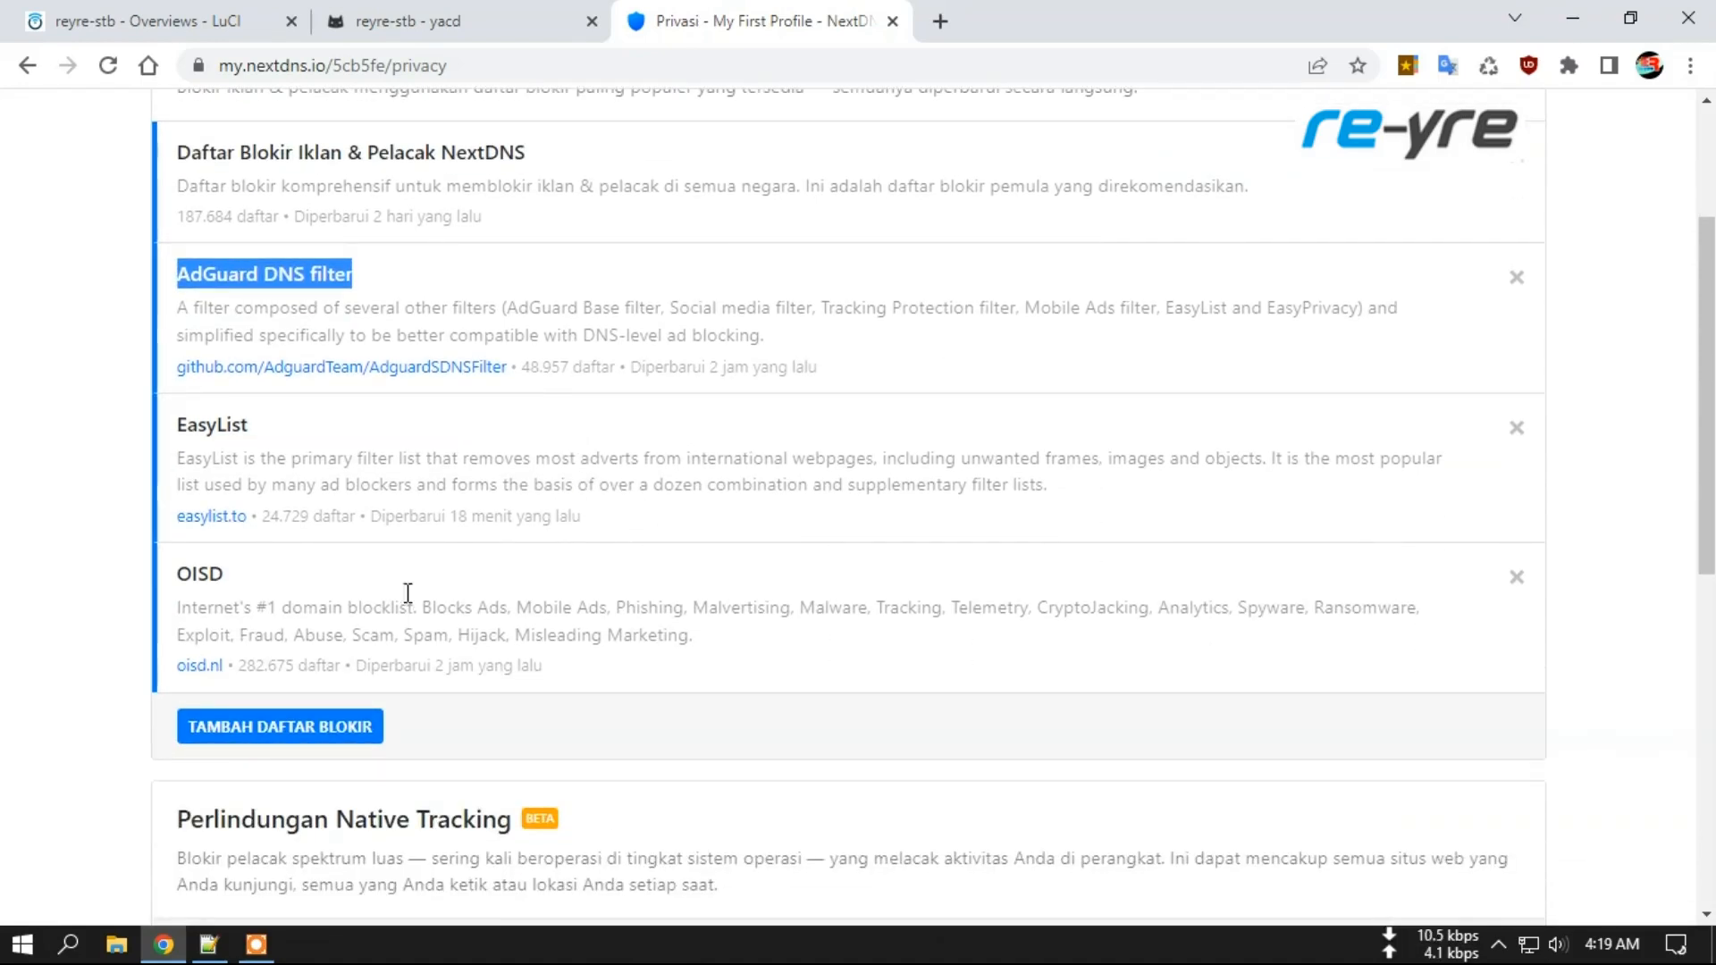
scroll(363, 590, "up", 1)
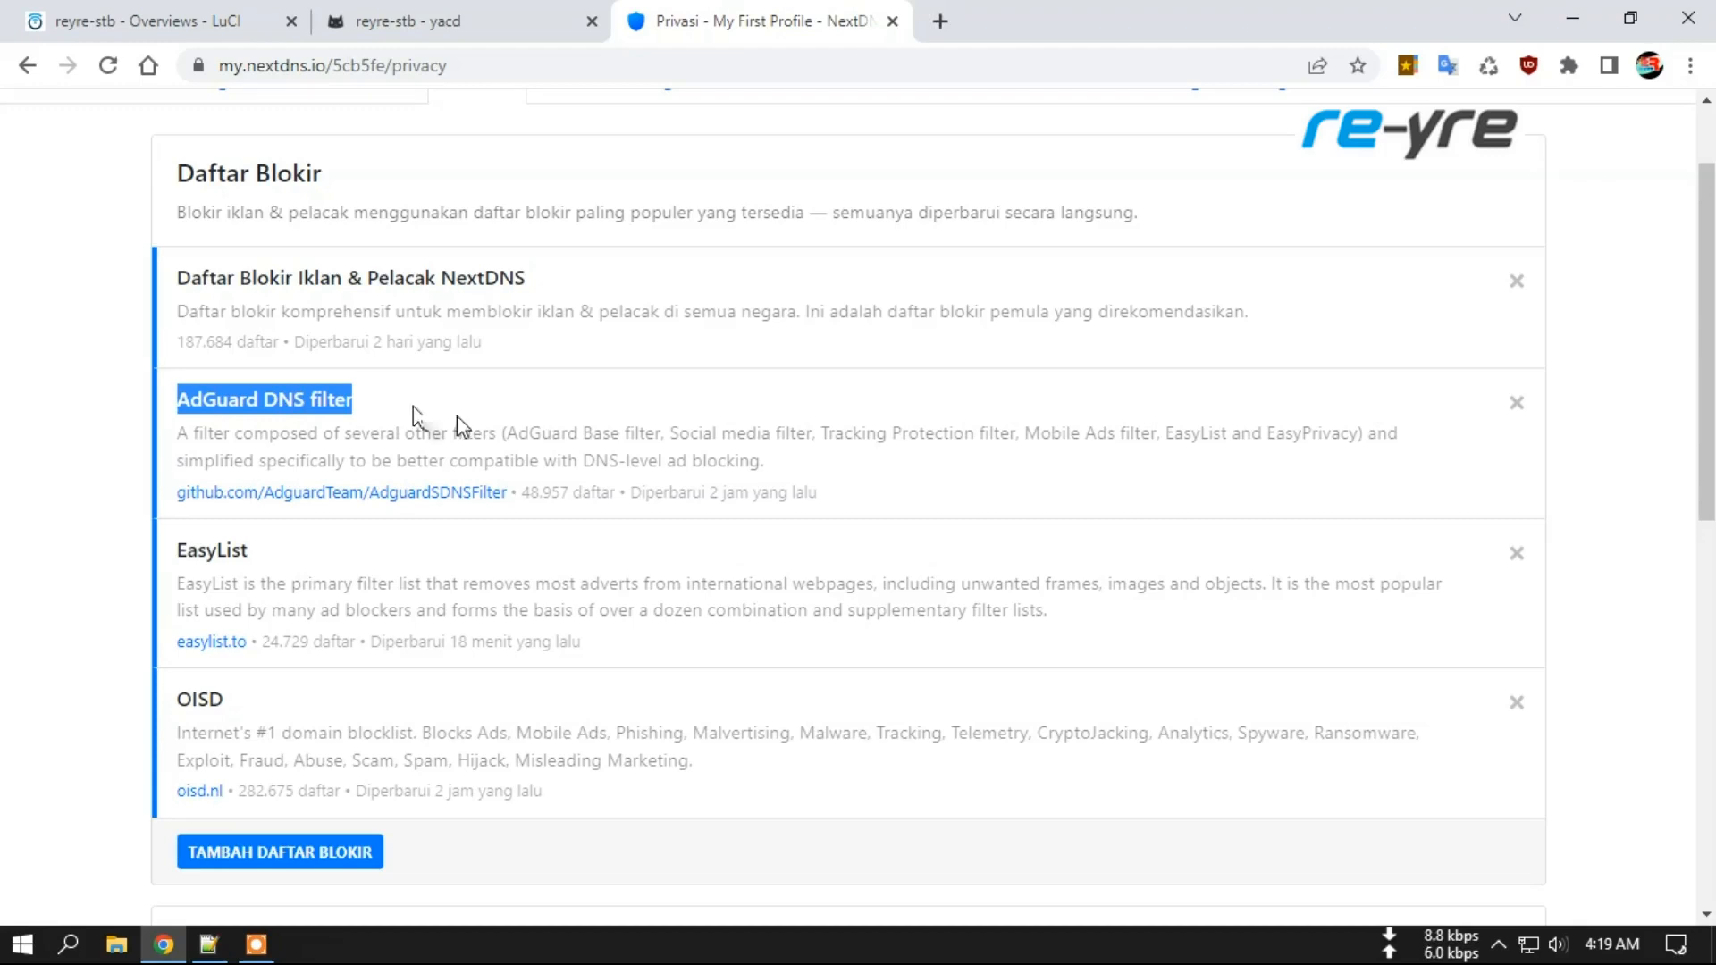
scroll(590, 442, "down", 5)
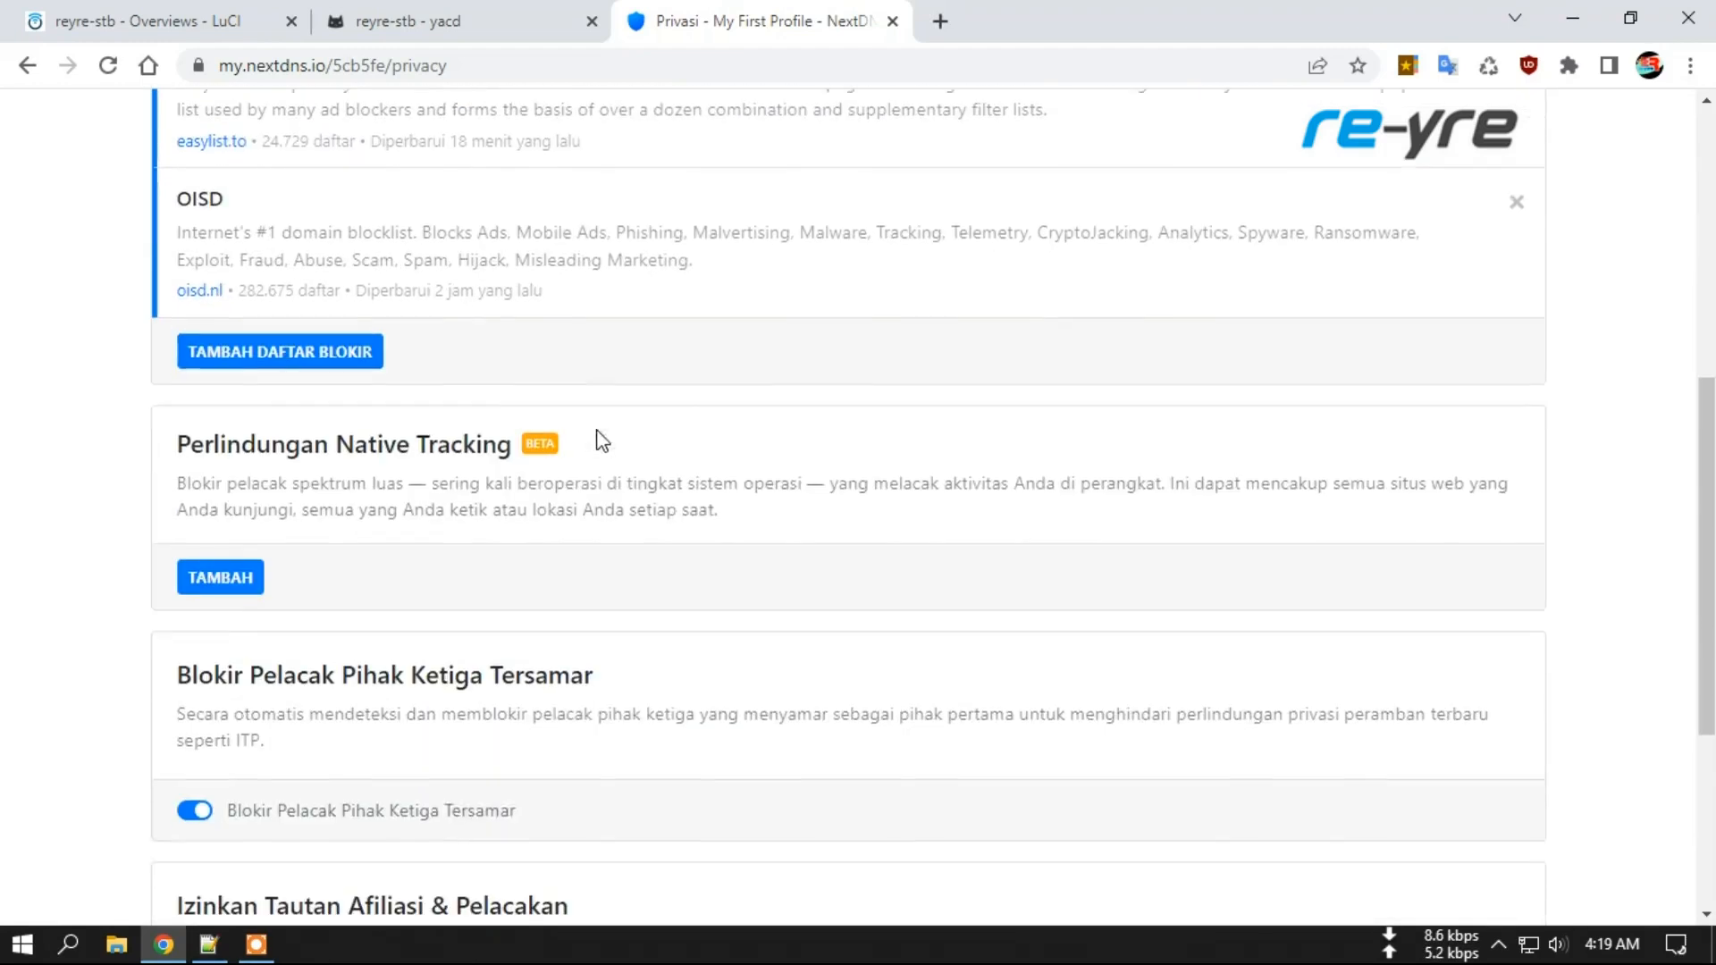
scroll(277, 411, "down", 1)
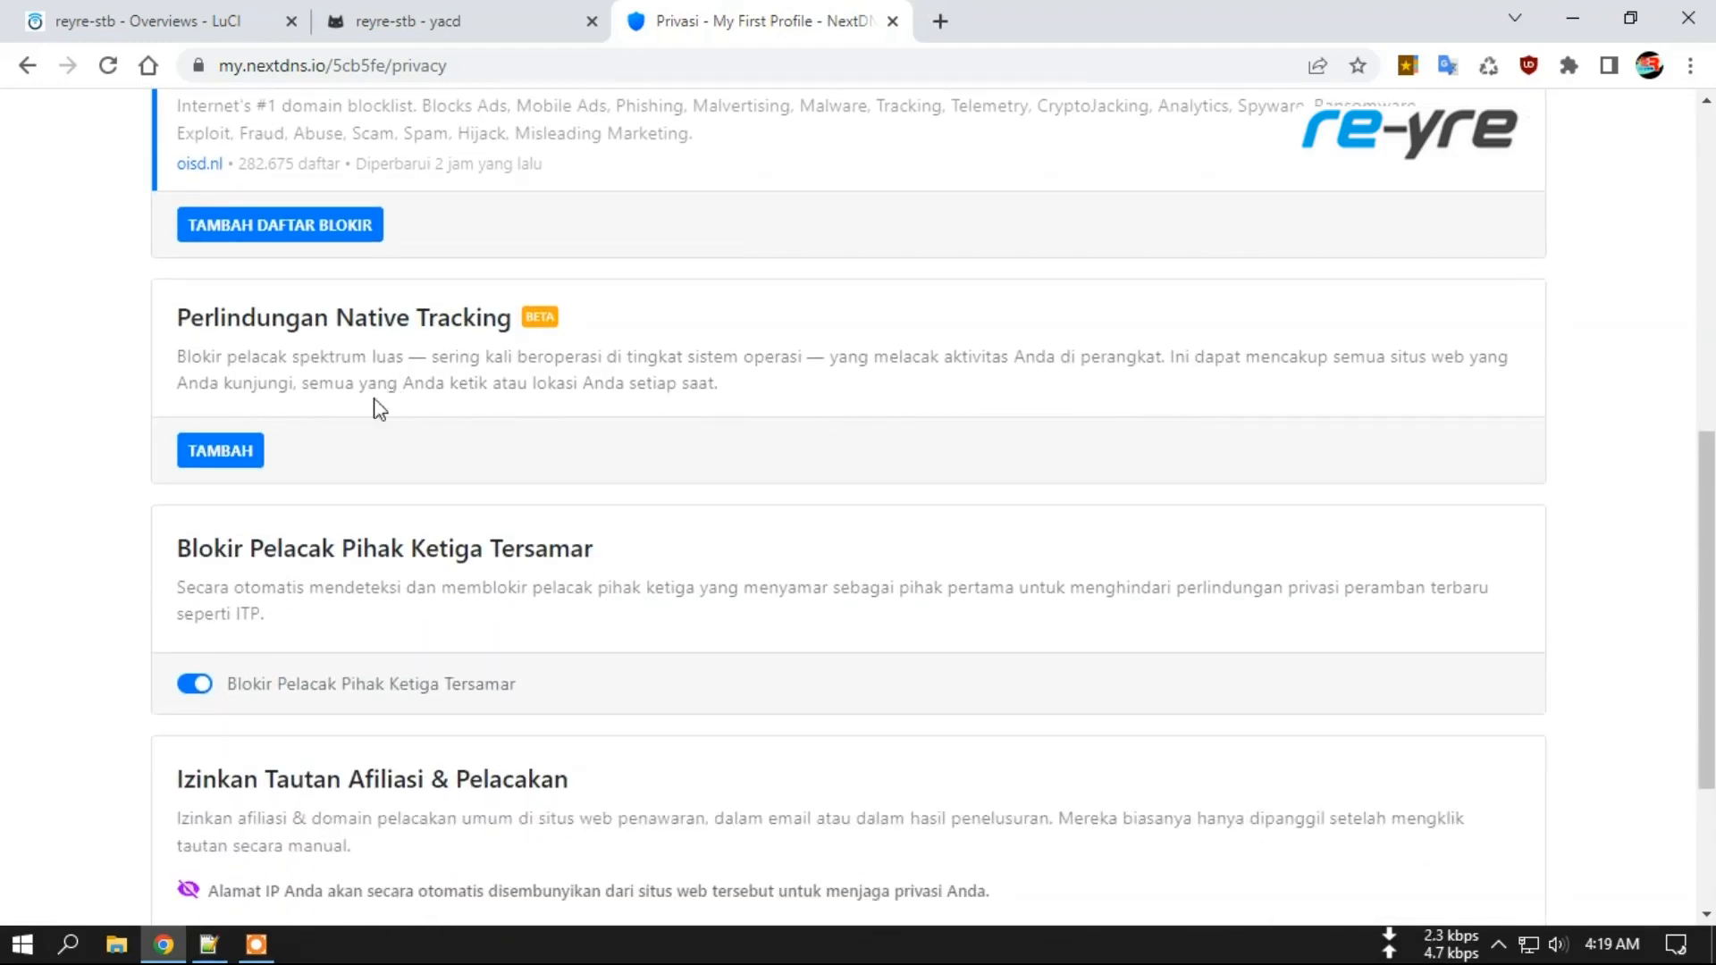
scroll(375, 446, "down", 3)
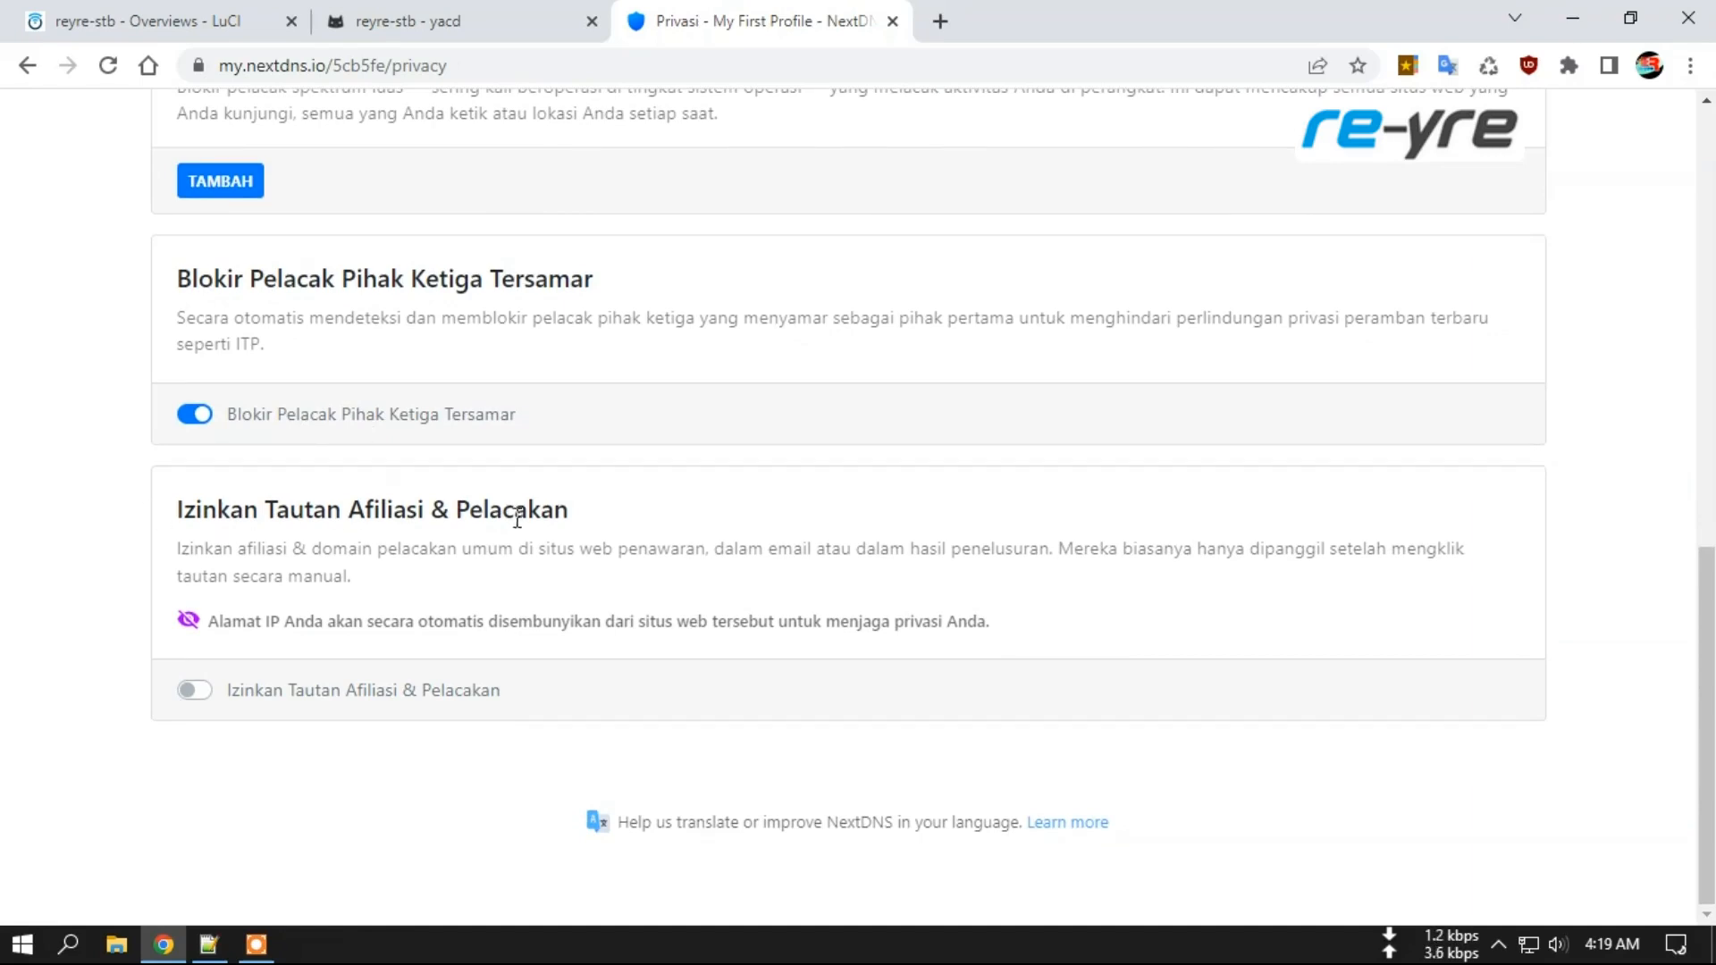
scroll(613, 517, "up", 10)
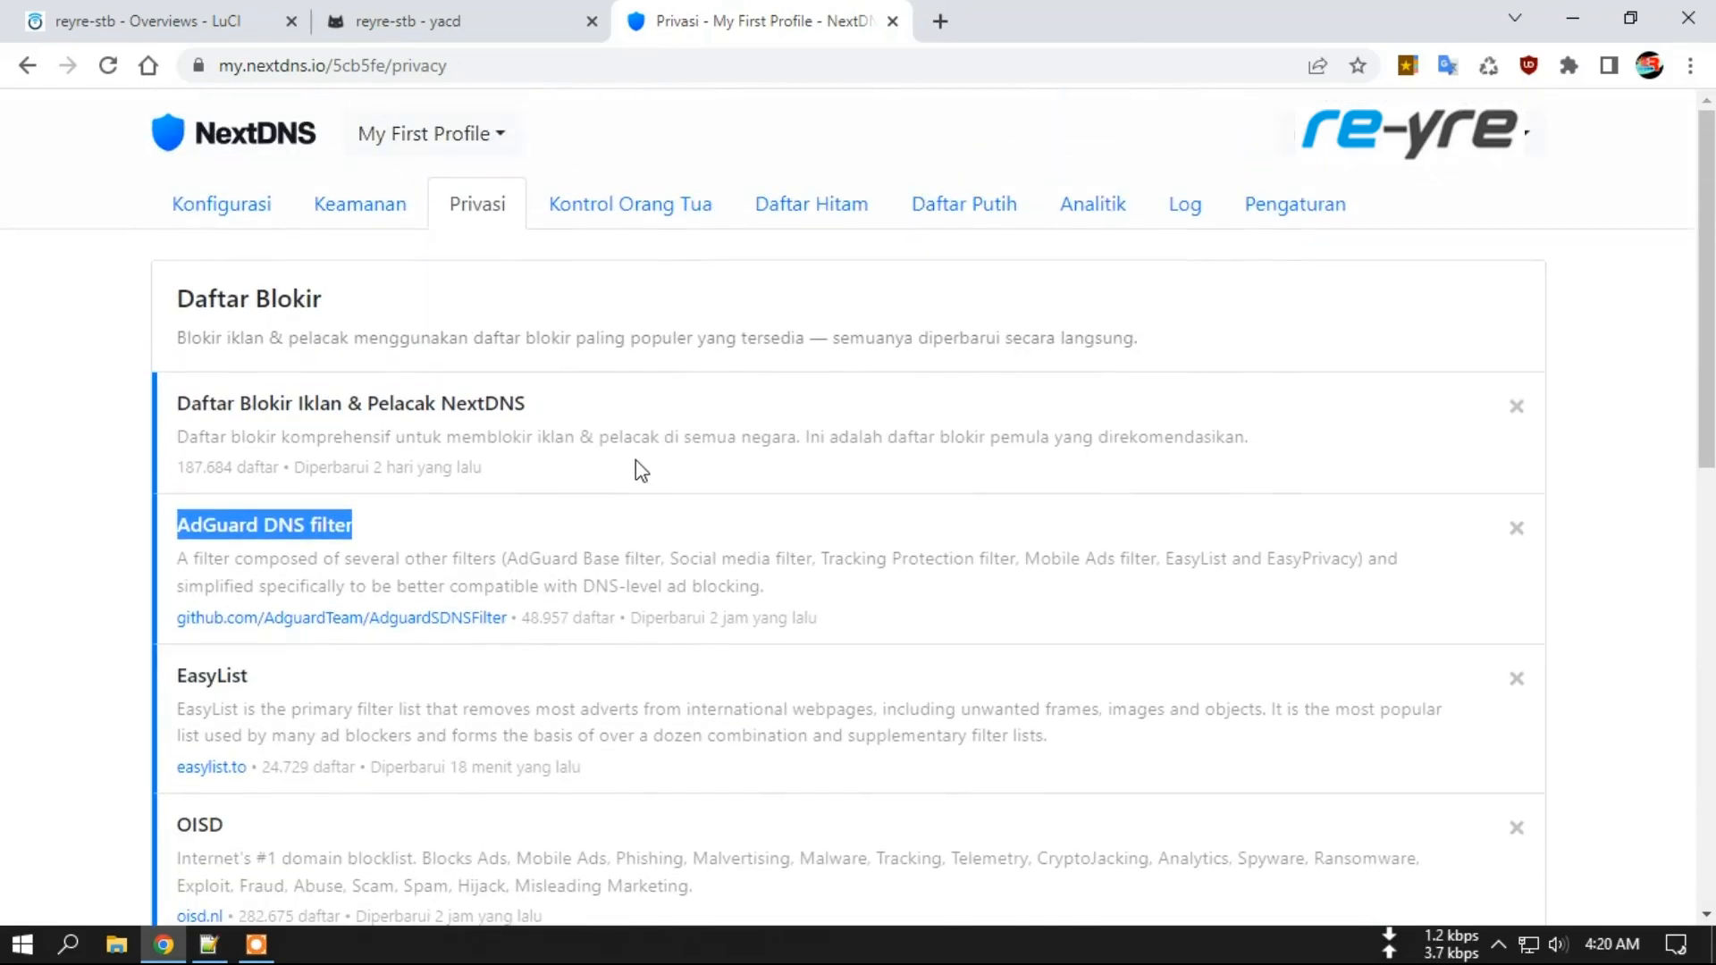
Open Parental Control and review the blocked Porno and Judi categories.
left_click(646, 213)
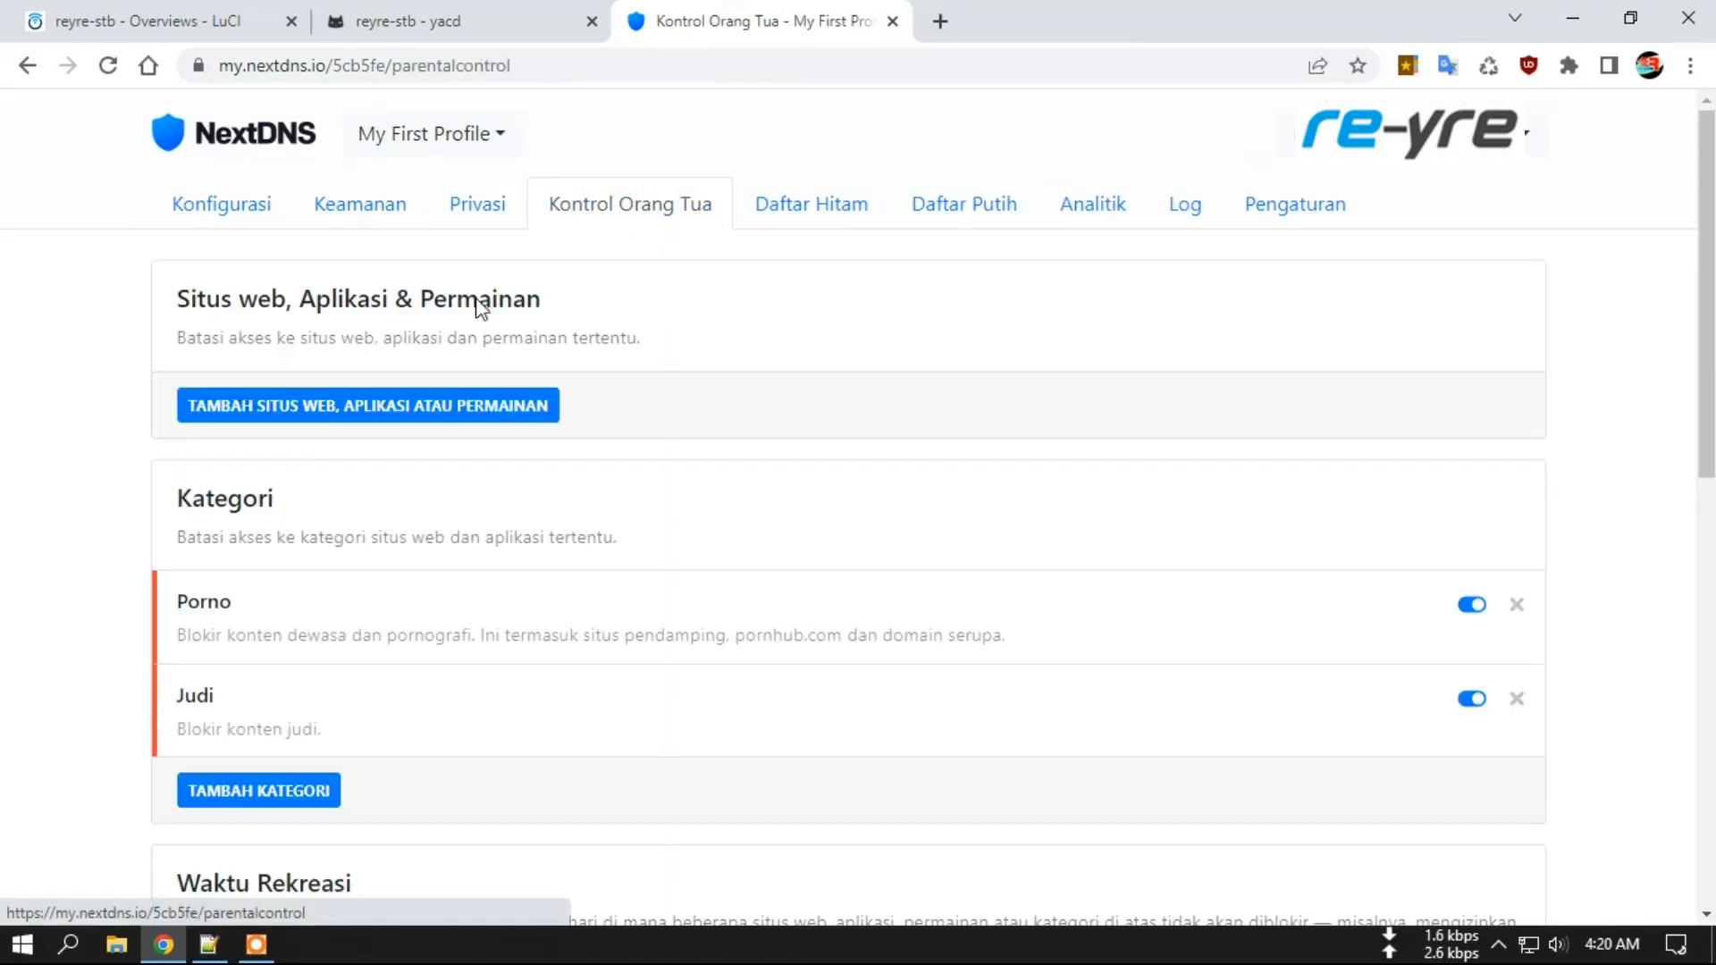
scroll(83, 467, "down", 3)
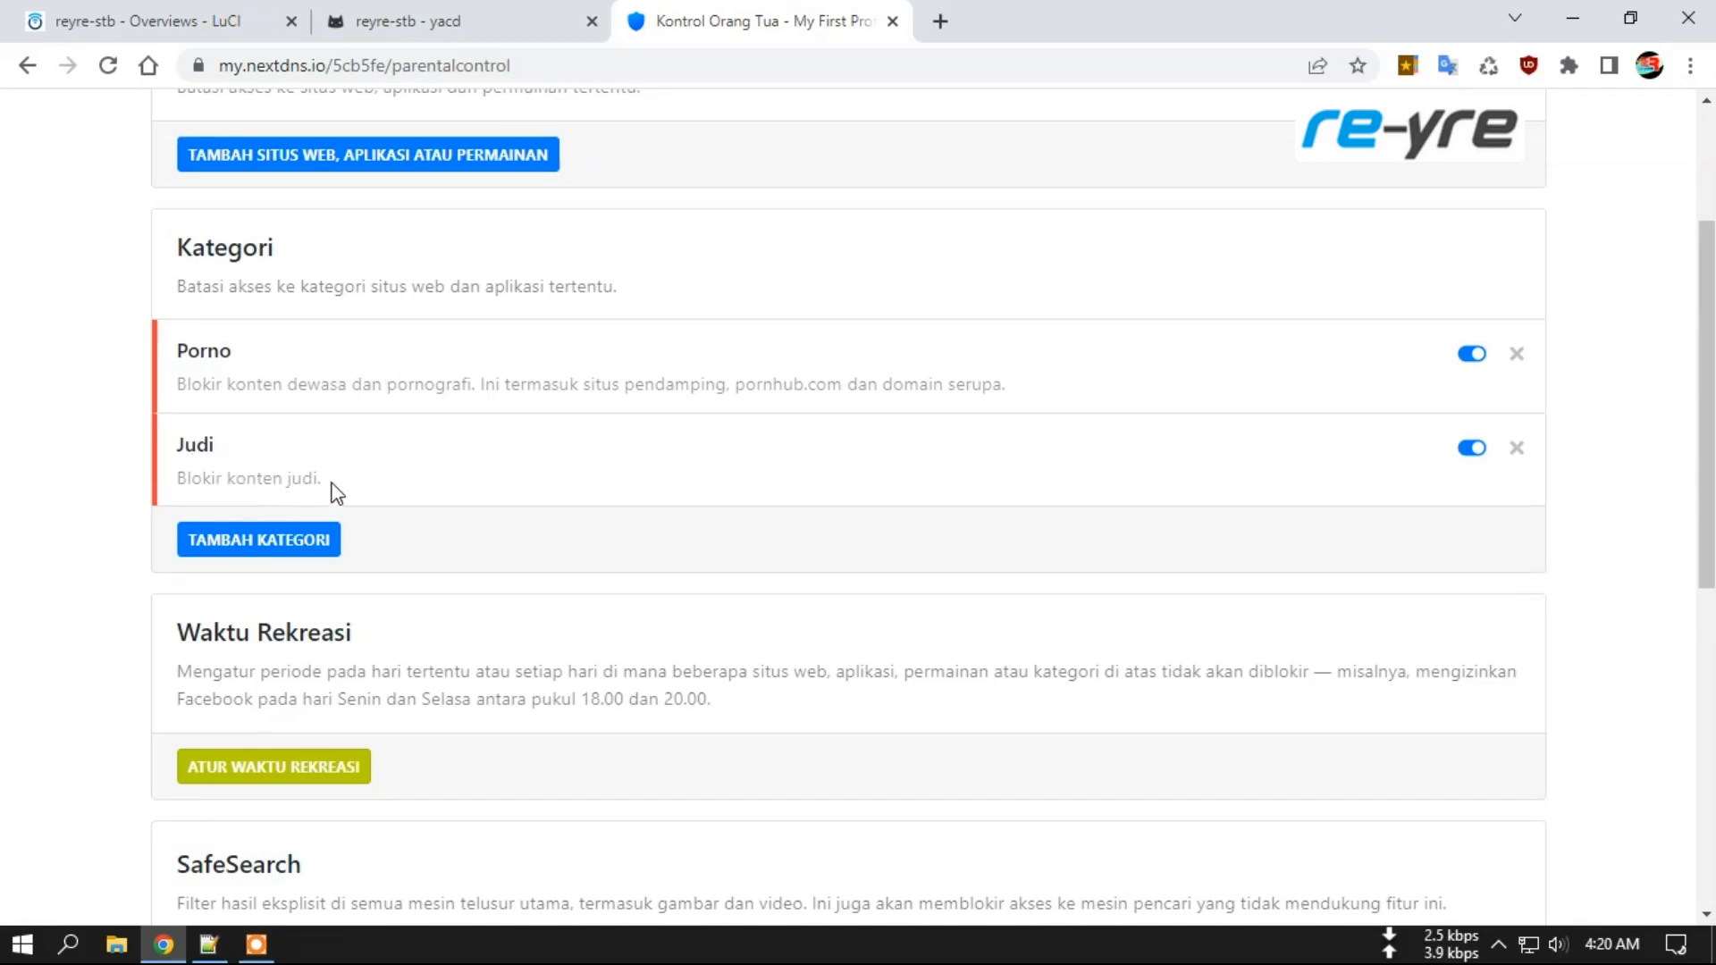
double_click(235, 351)
left_click(298, 354)
scroll(533, 533, "down", 1)
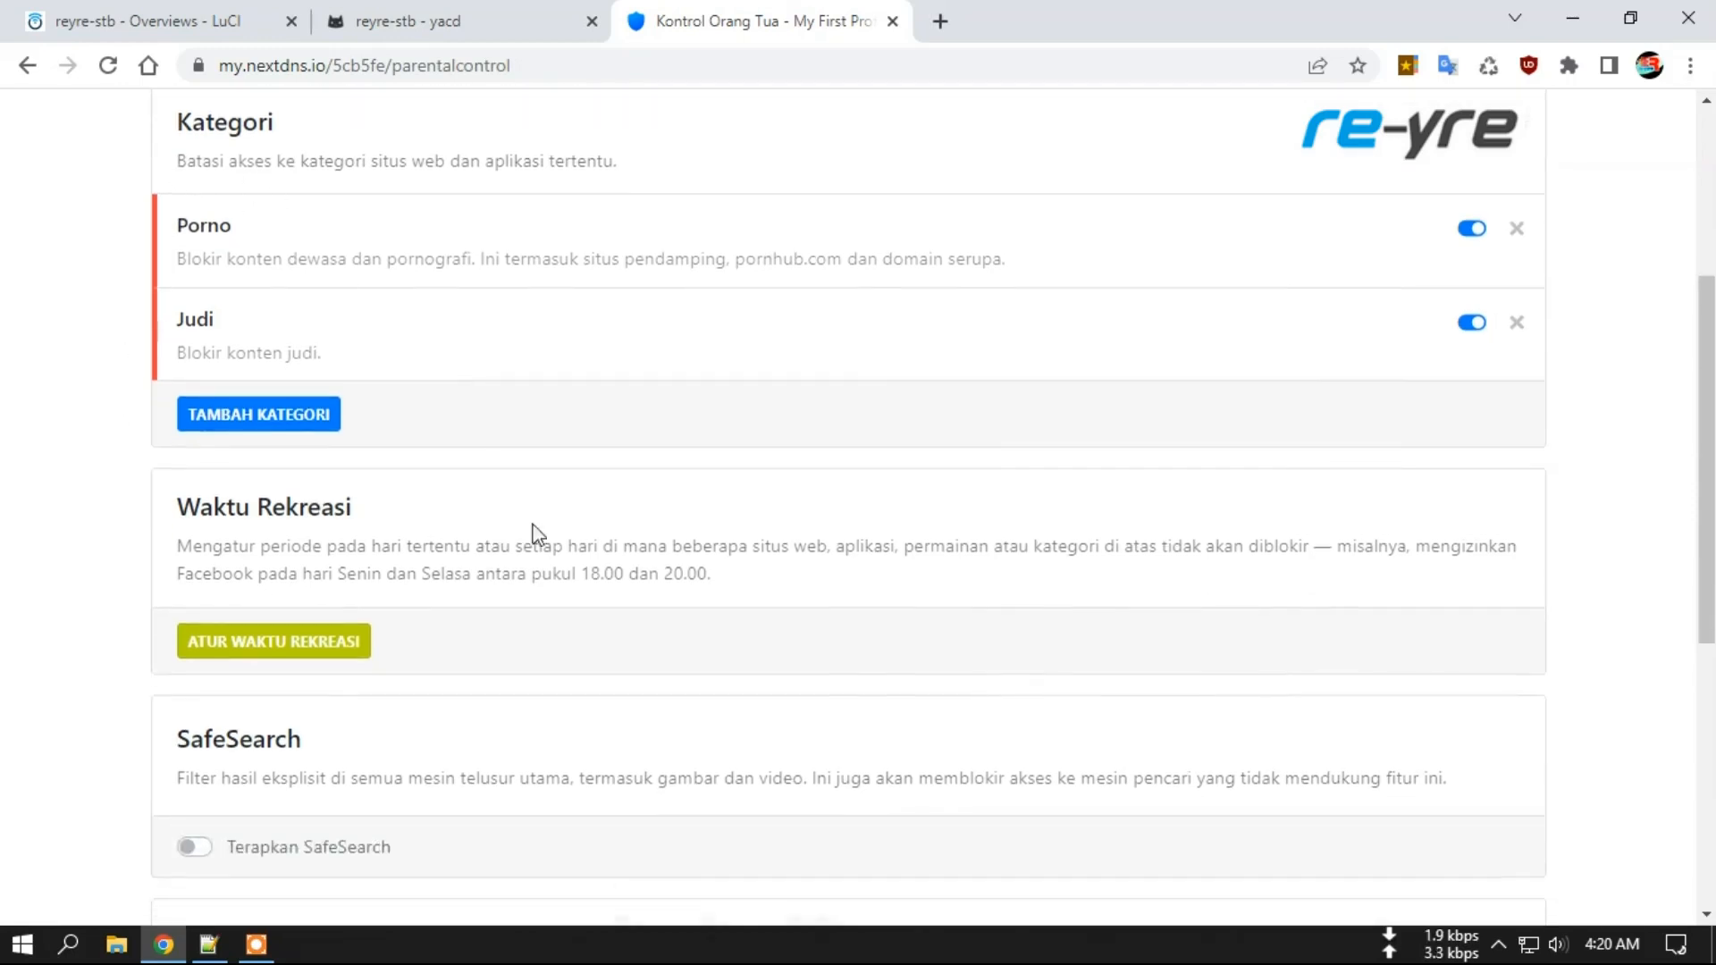
Browse the Add Category list, close it without adding any, and scroll the page.
left_click(245, 414)
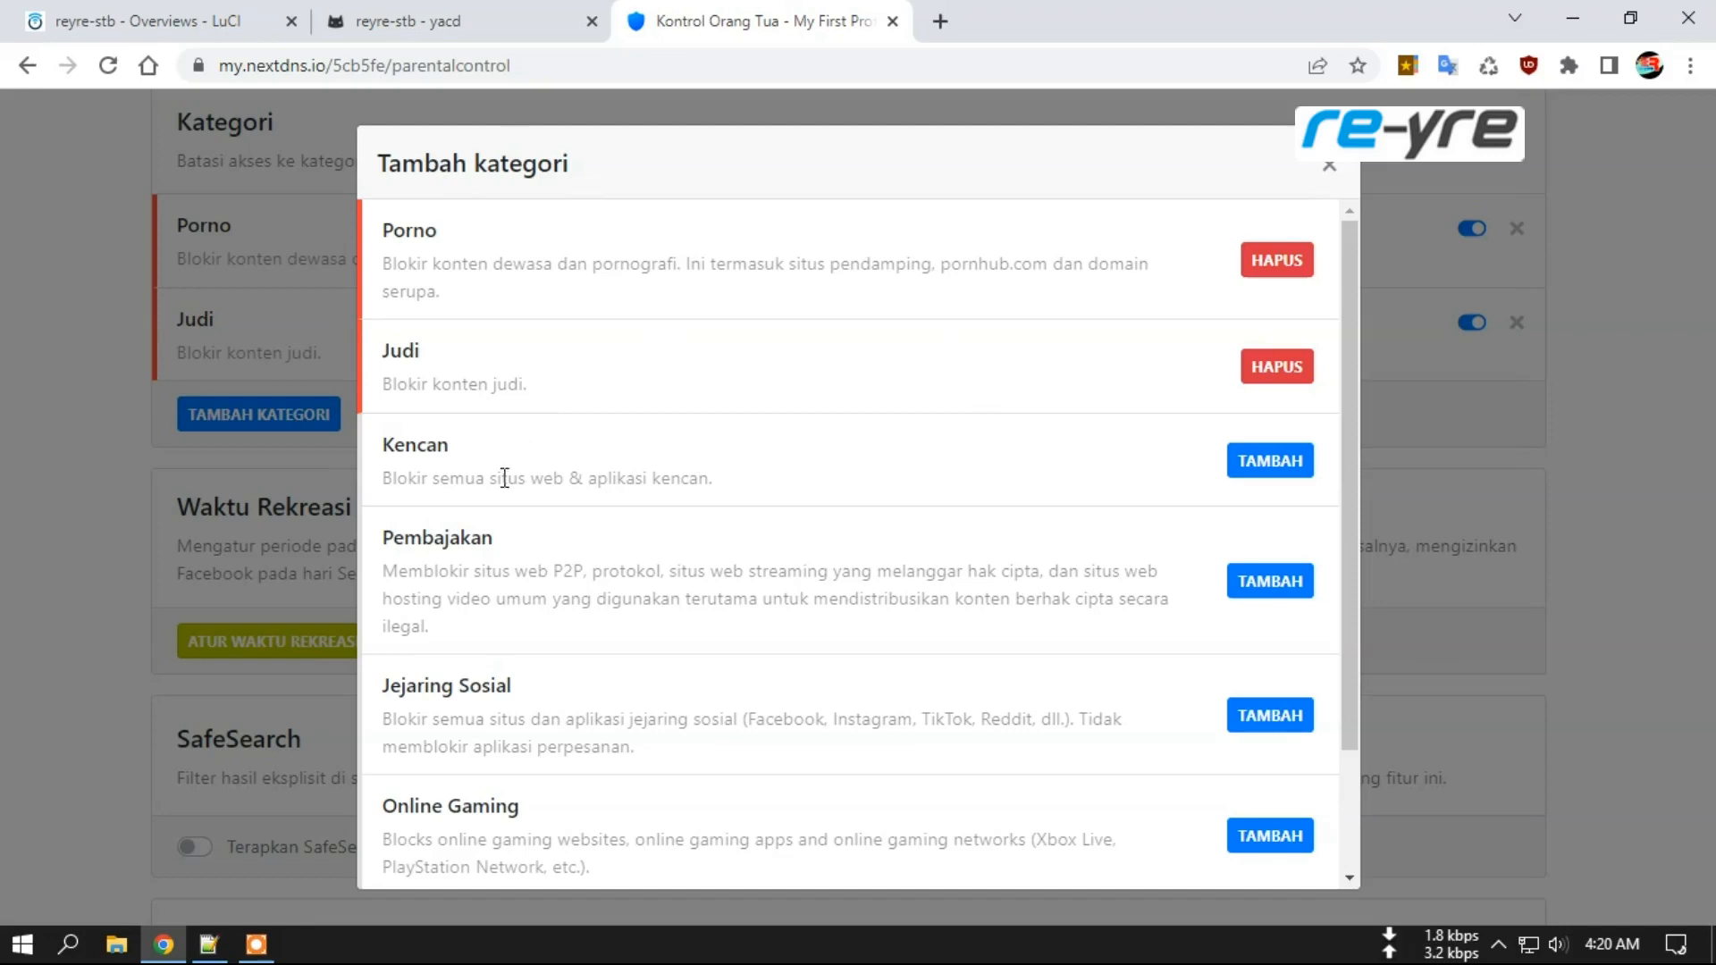
scroll(483, 500, "down", 2)
scroll(505, 764, "up", 2)
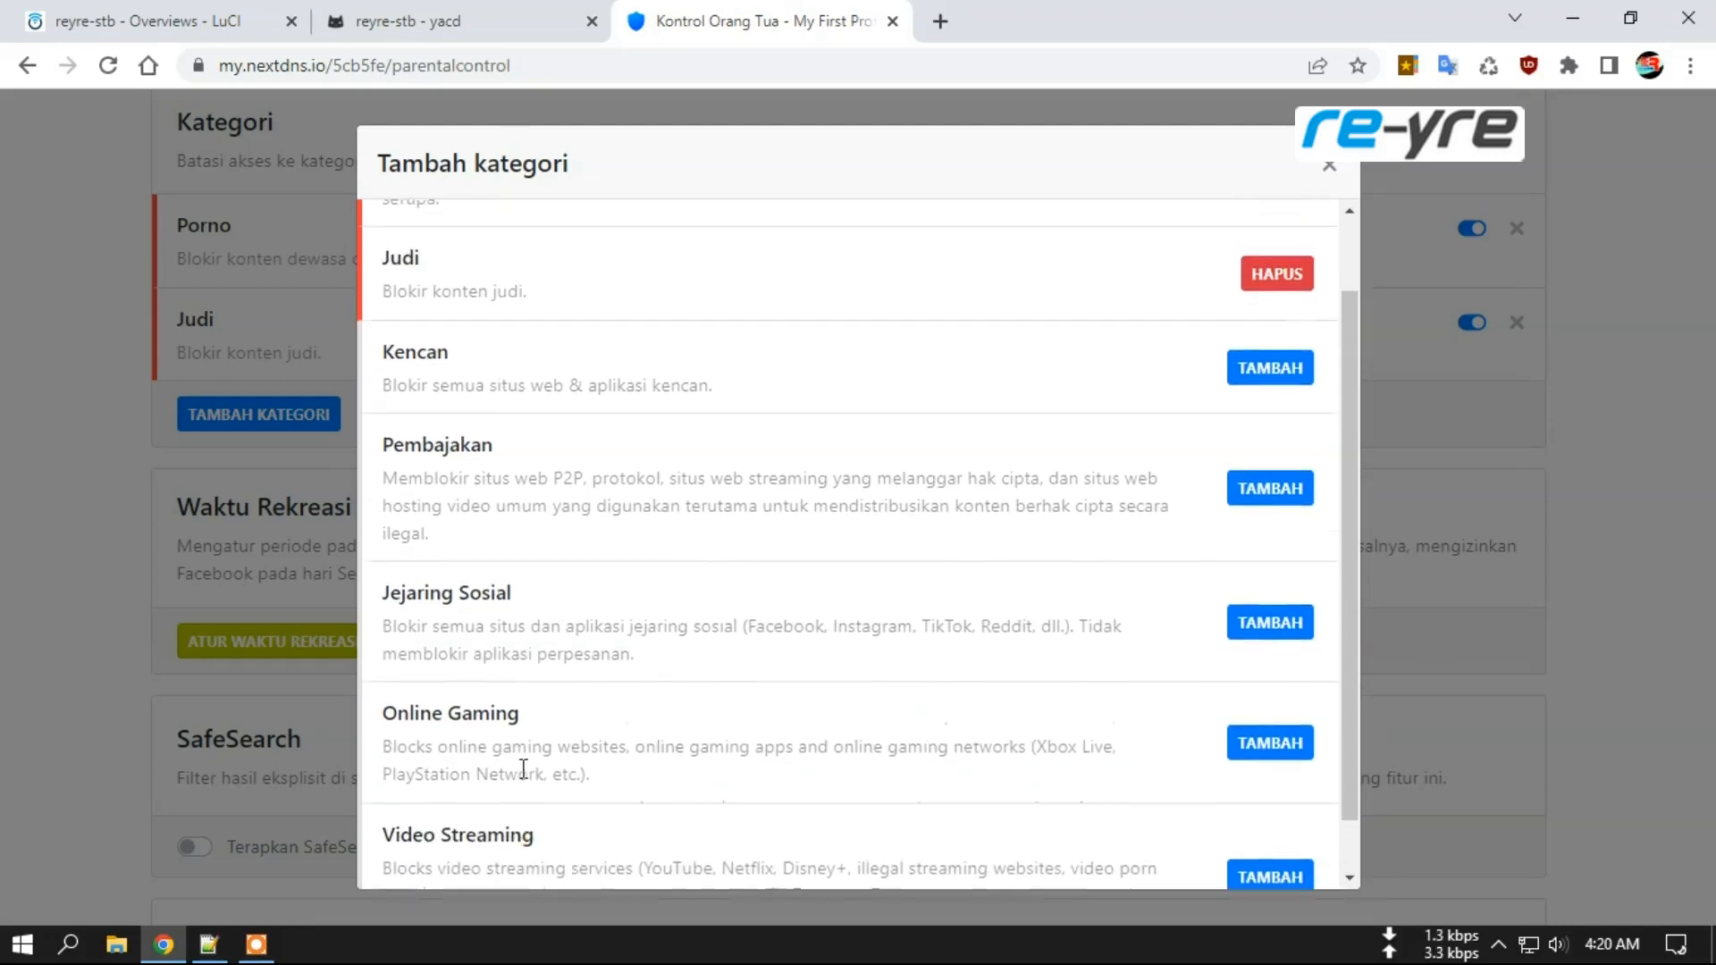
left_click(1324, 172)
scroll(137, 613, "down", 1)
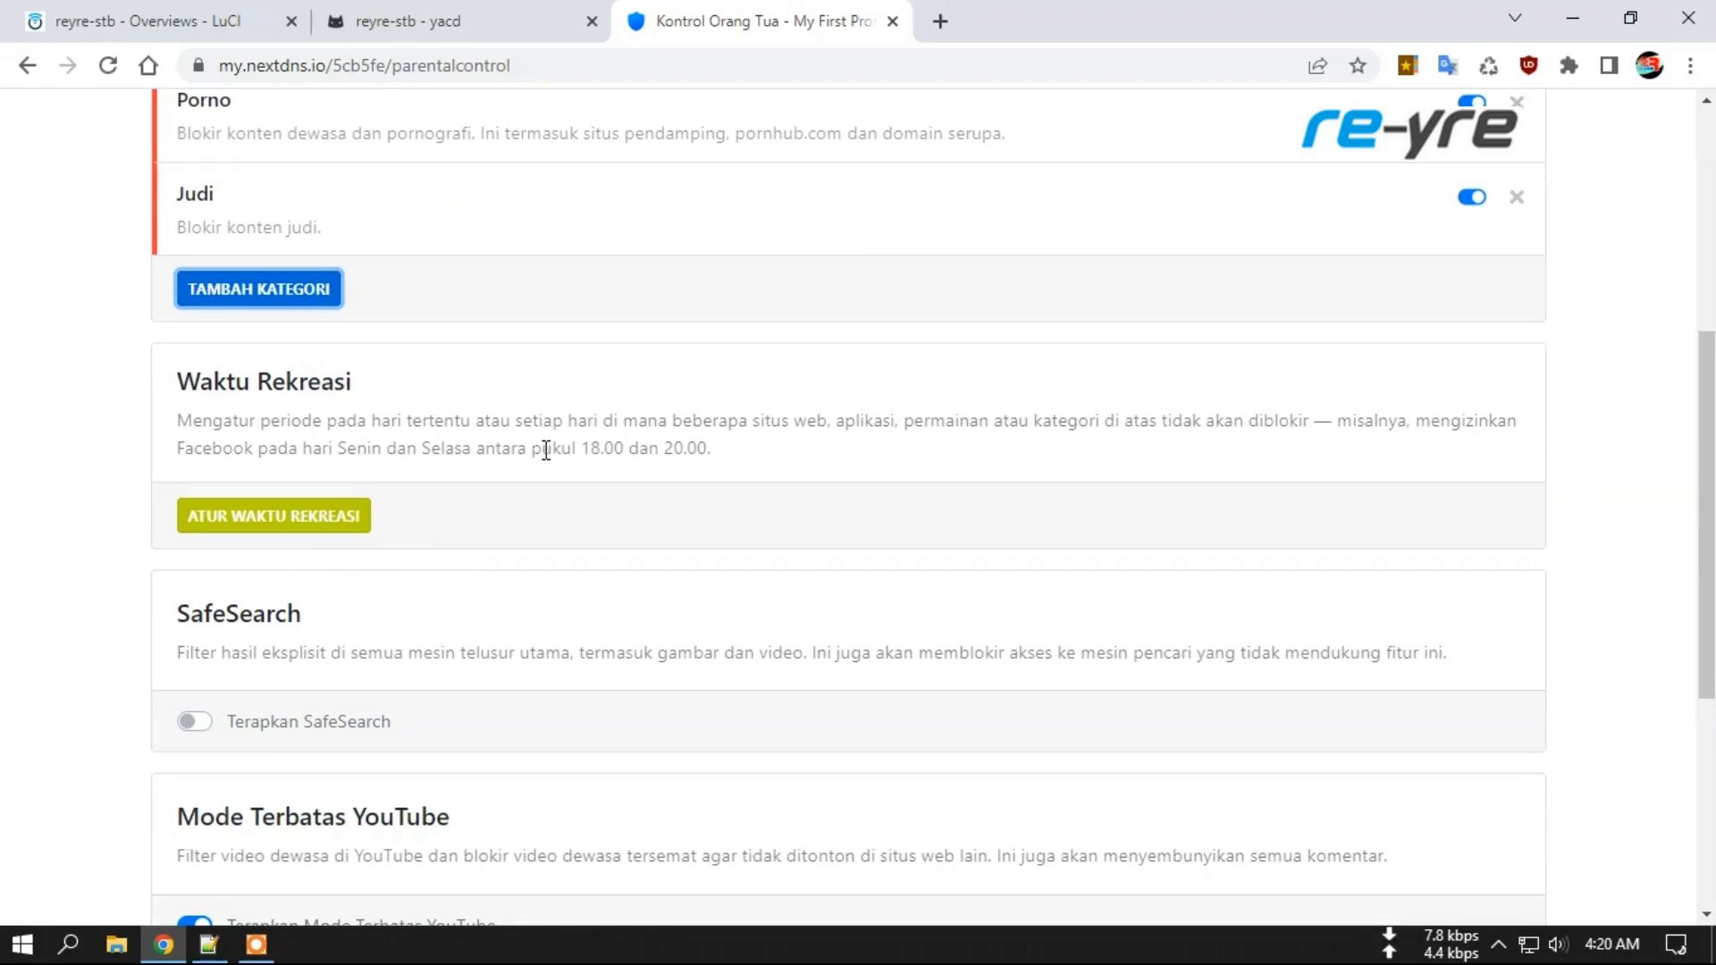
scroll(211, 307, "up", 3)
scroll(61, 605, "down", 2)
left_click(329, 650)
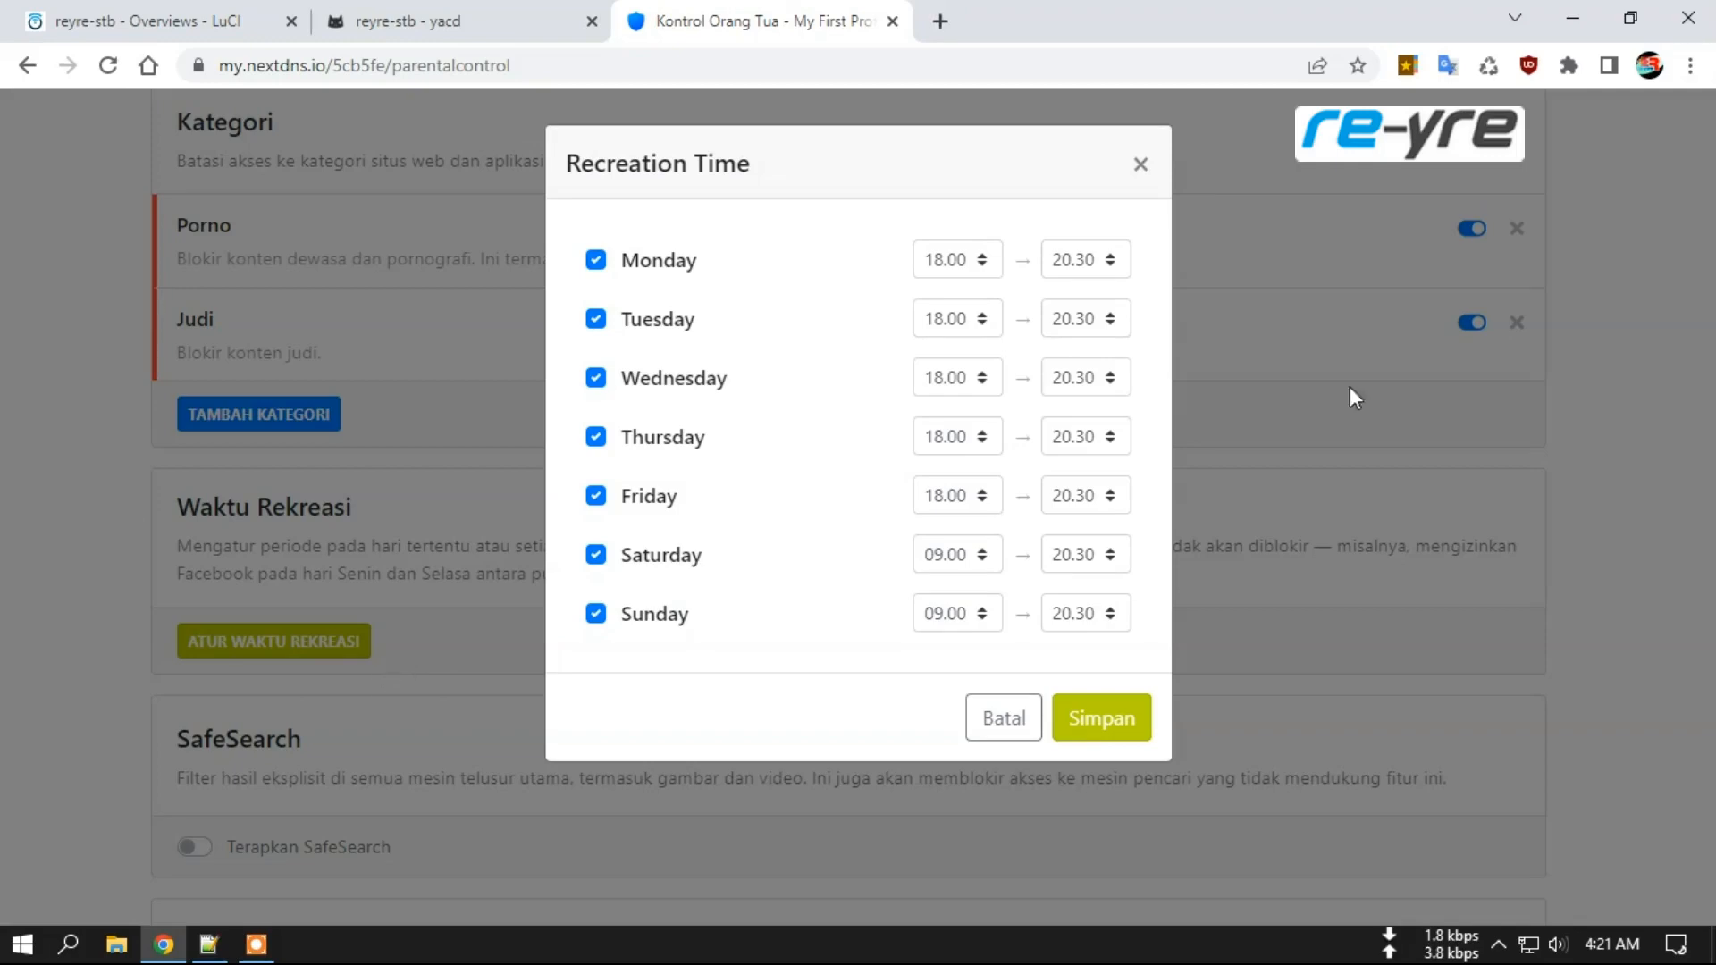
left_click(1142, 170)
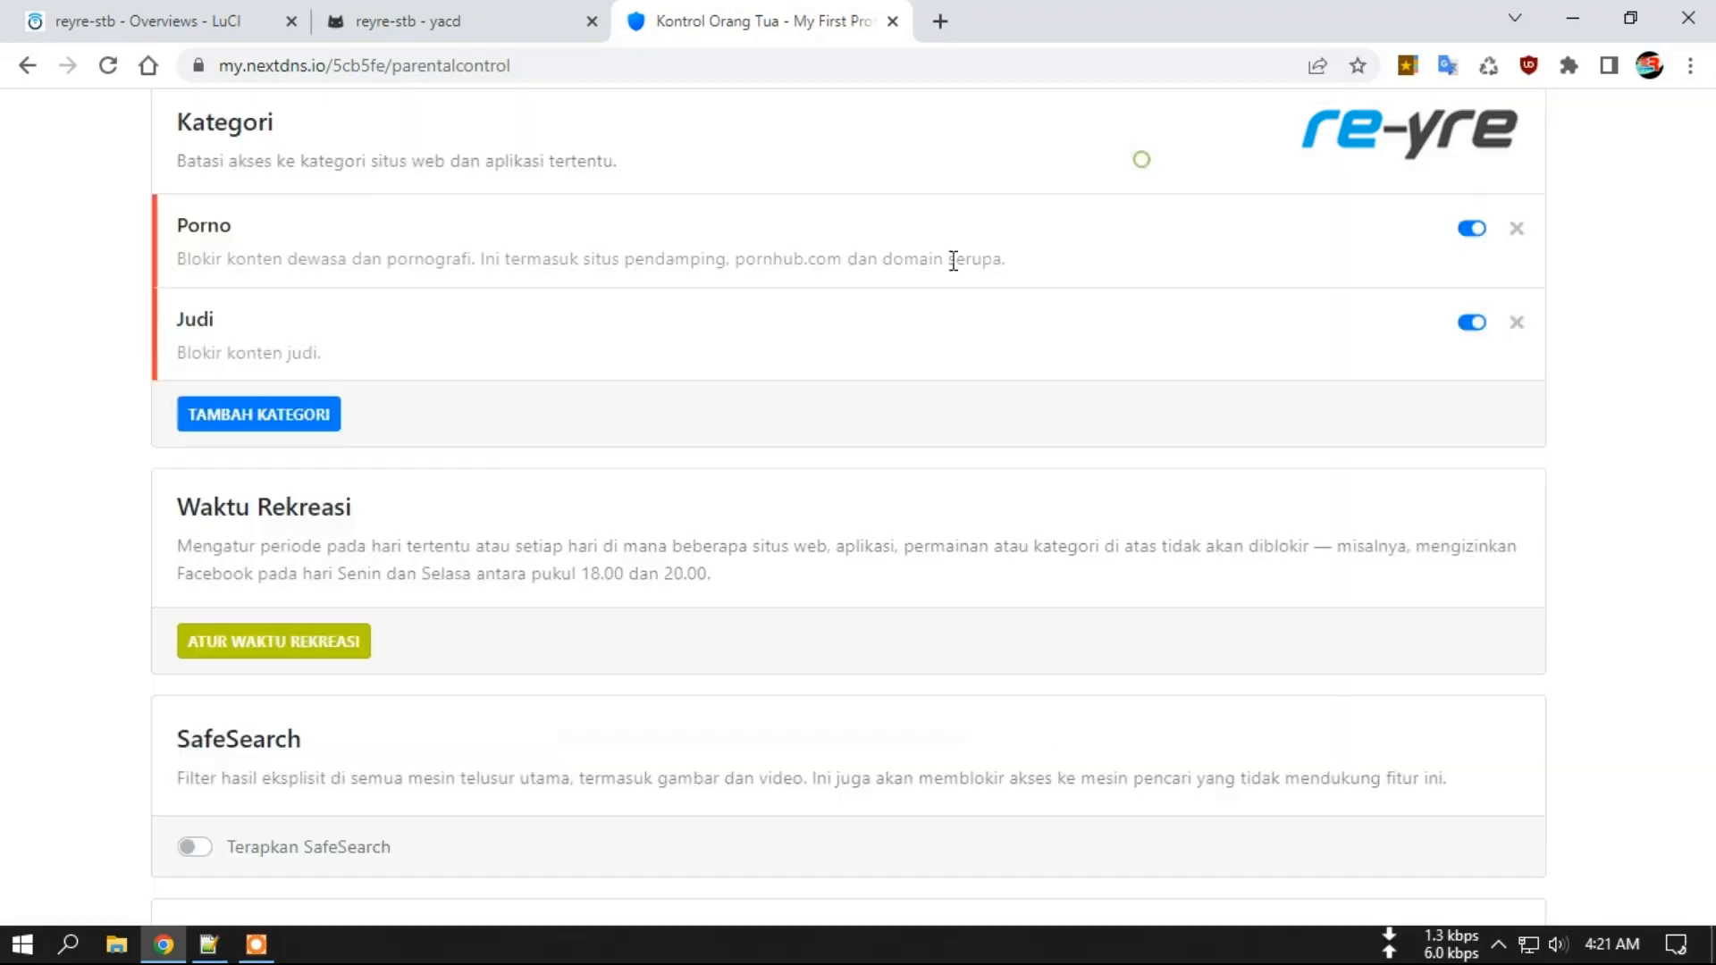
scroll(605, 524, "down", 3)
scroll(540, 586, "down", 4)
scroll(543, 585, "up", 7)
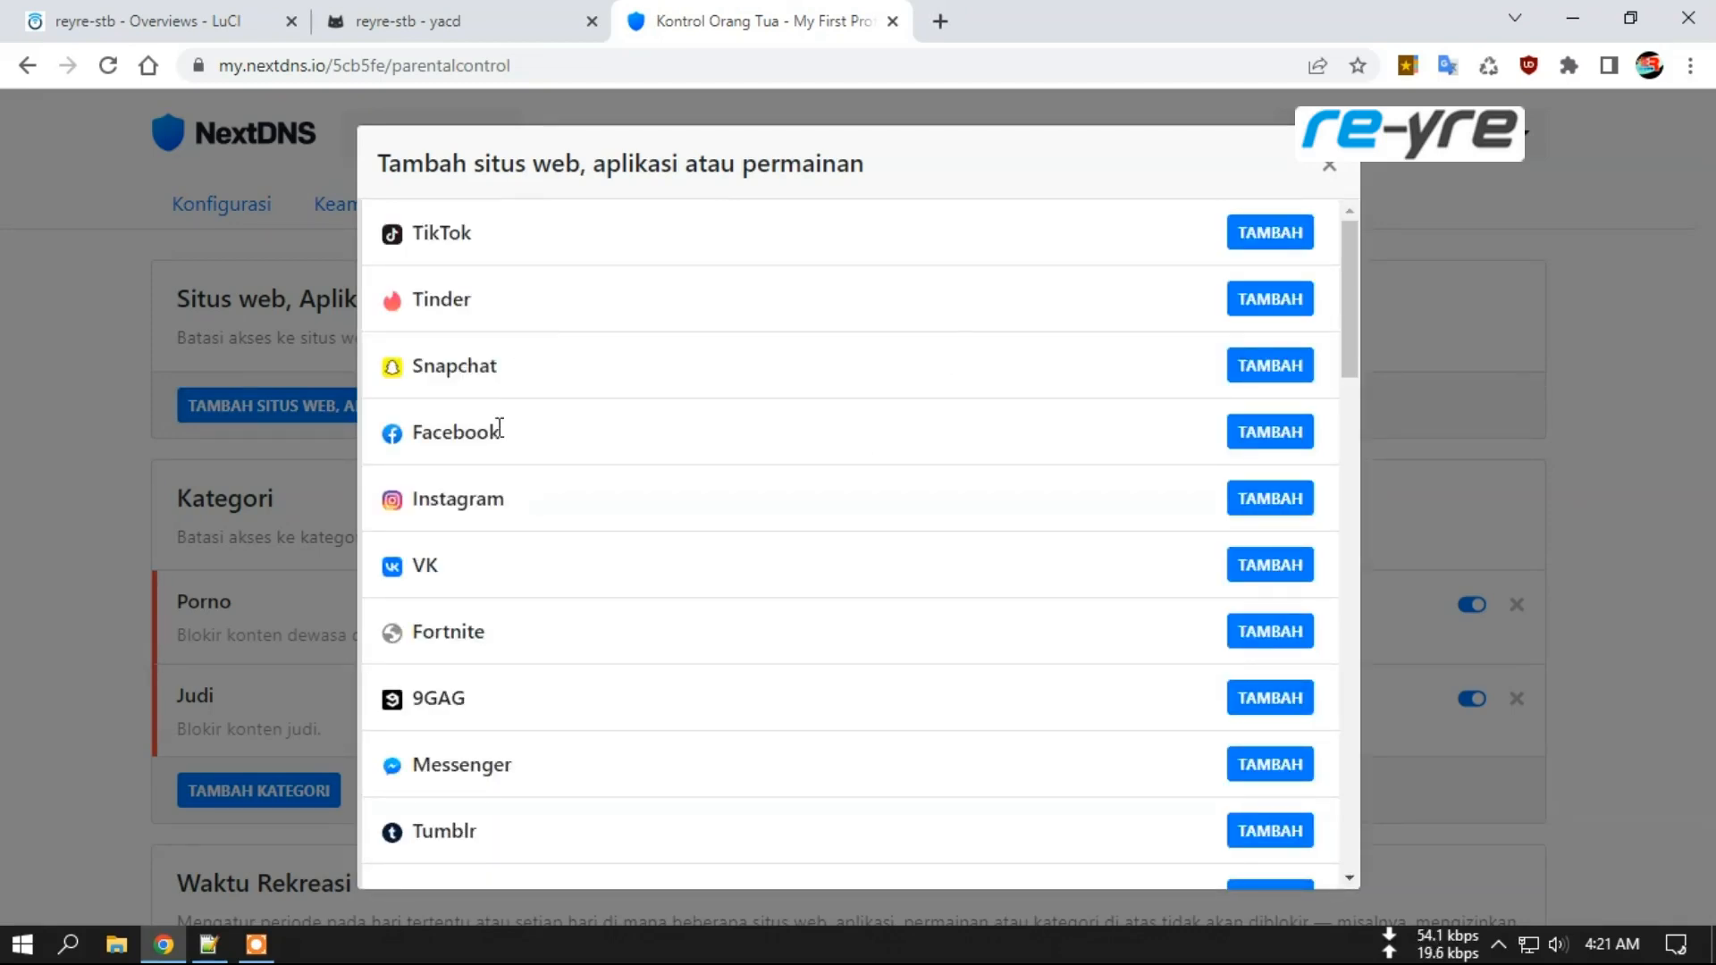
scroll(613, 452, "down", 10)
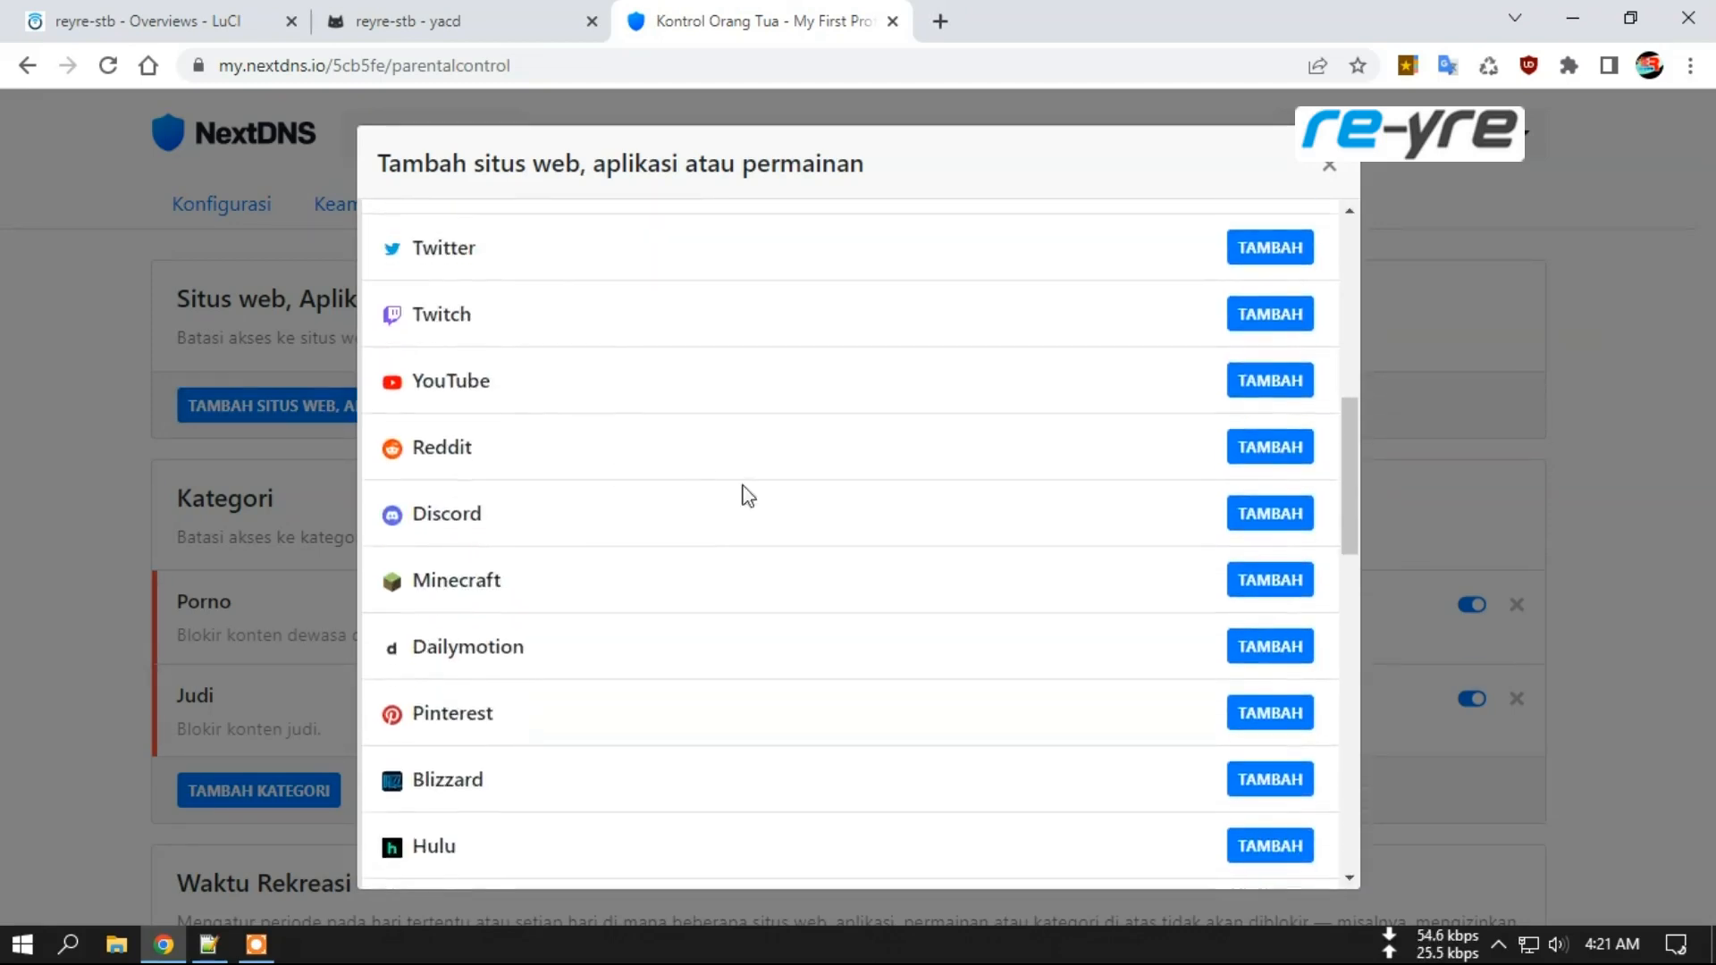
left_click_drag(1357, 458, 1344, 766)
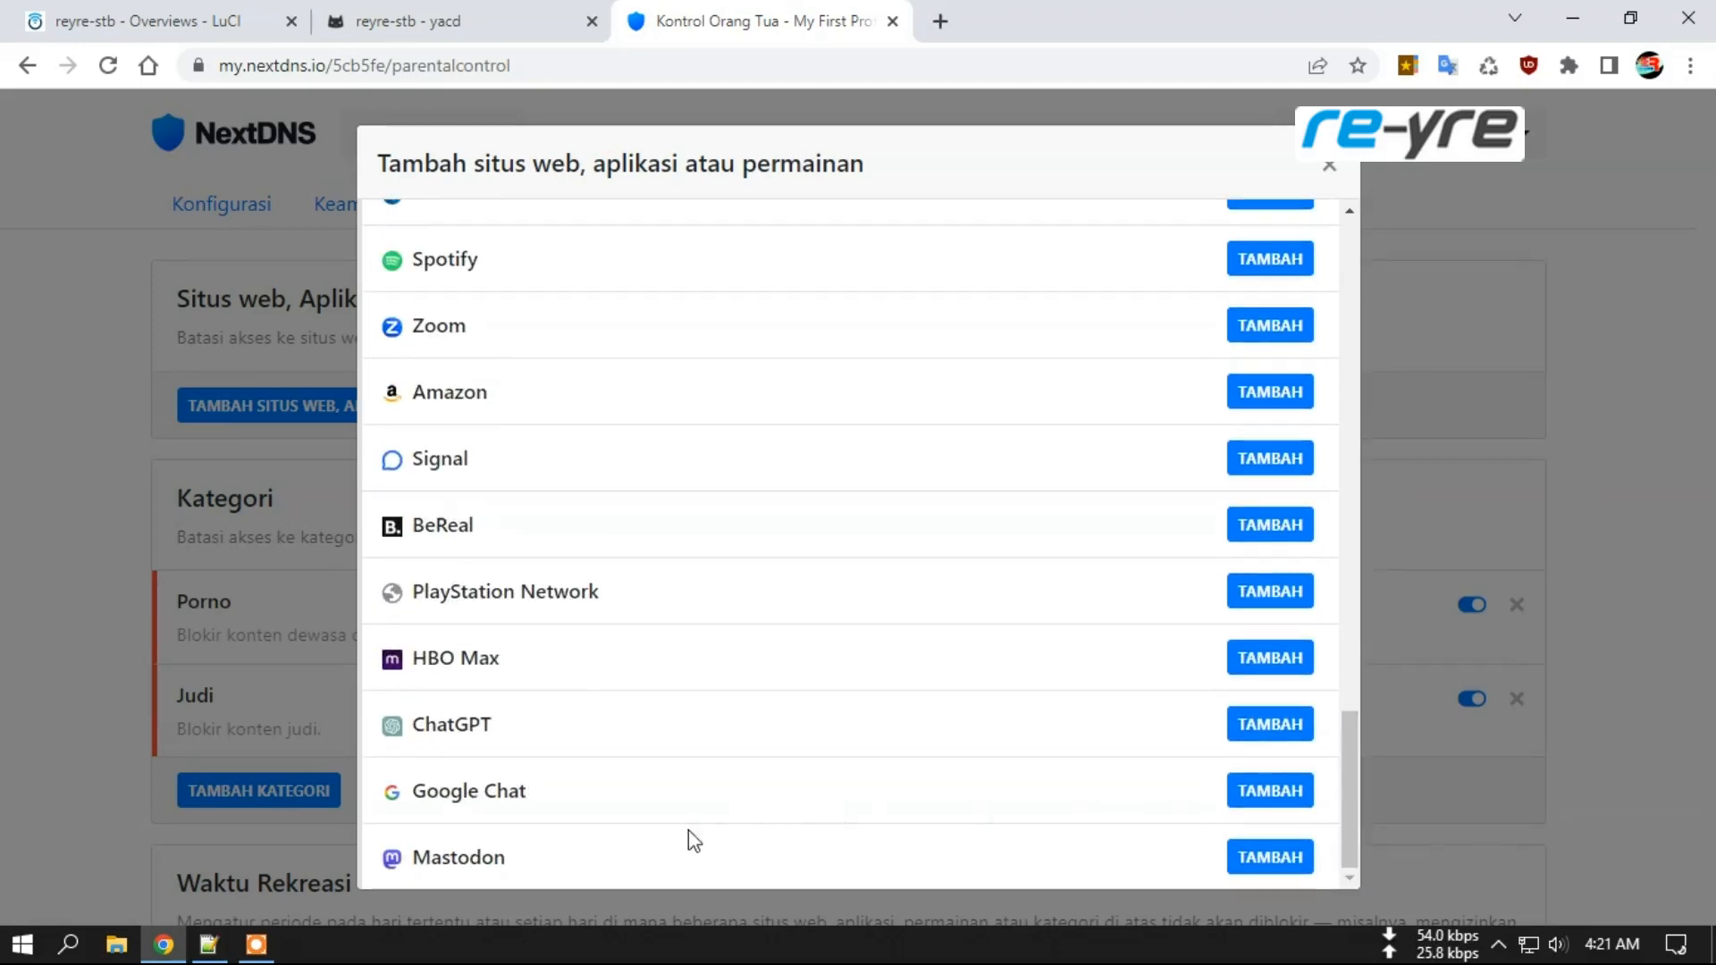
left_click_drag(1355, 768, 1348, 578)
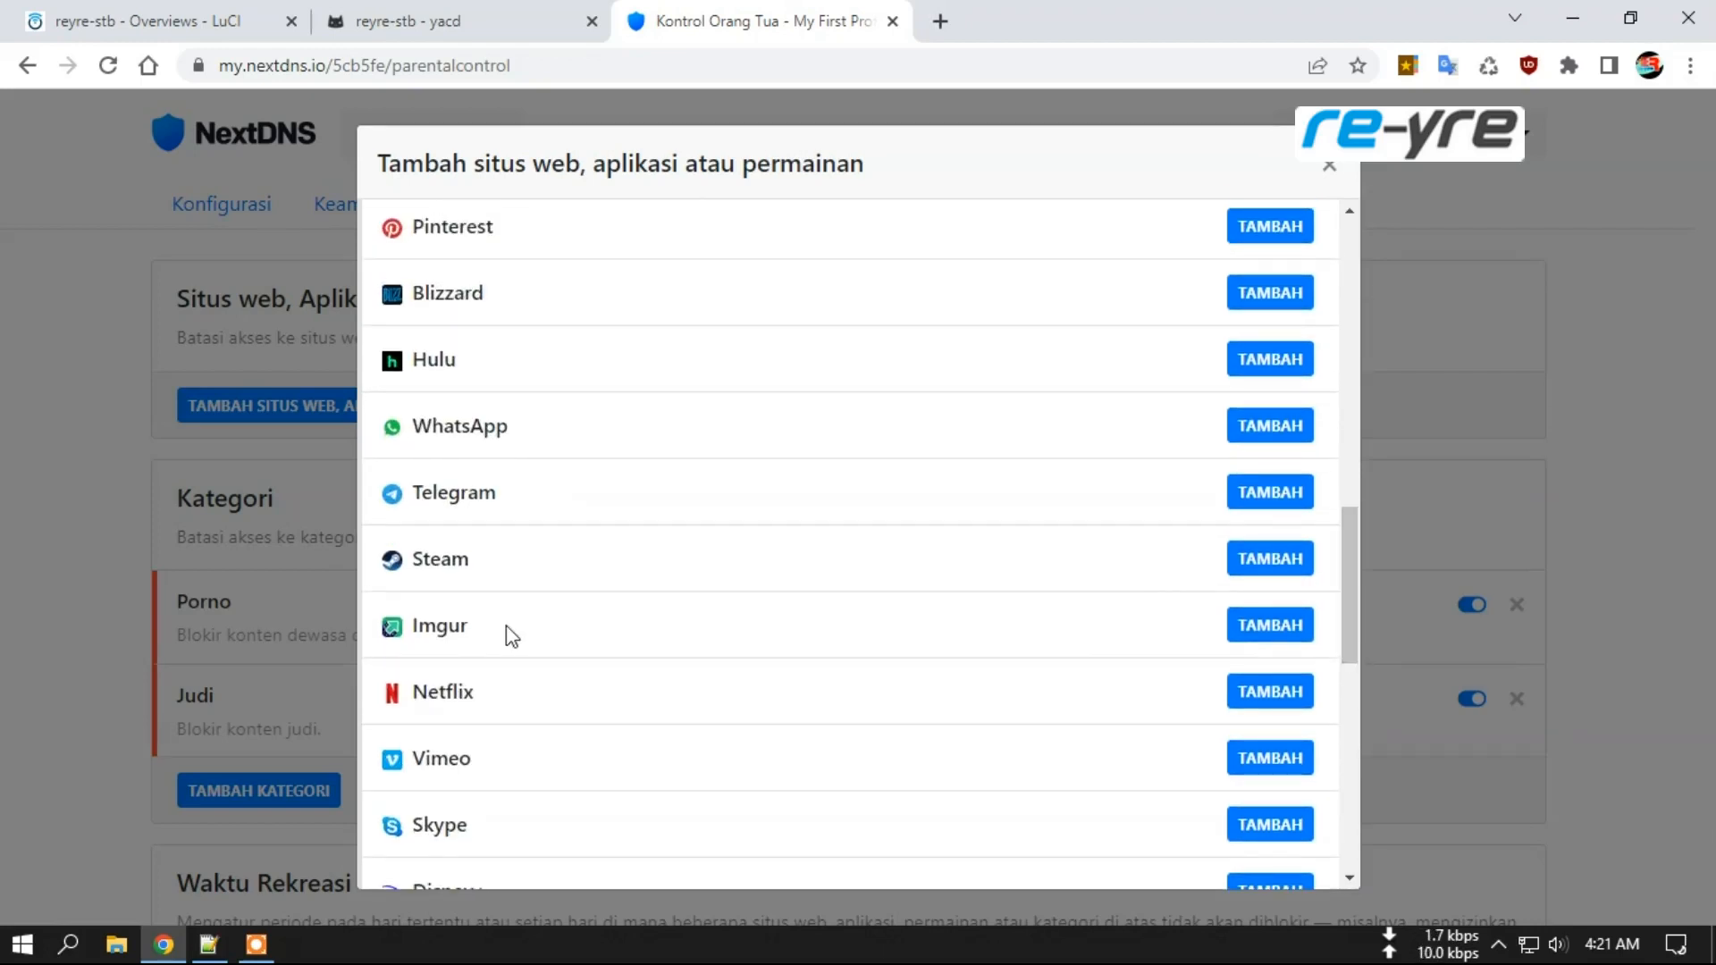
scroll(502, 644, "up", 12)
scroll(608, 666, "up", 1)
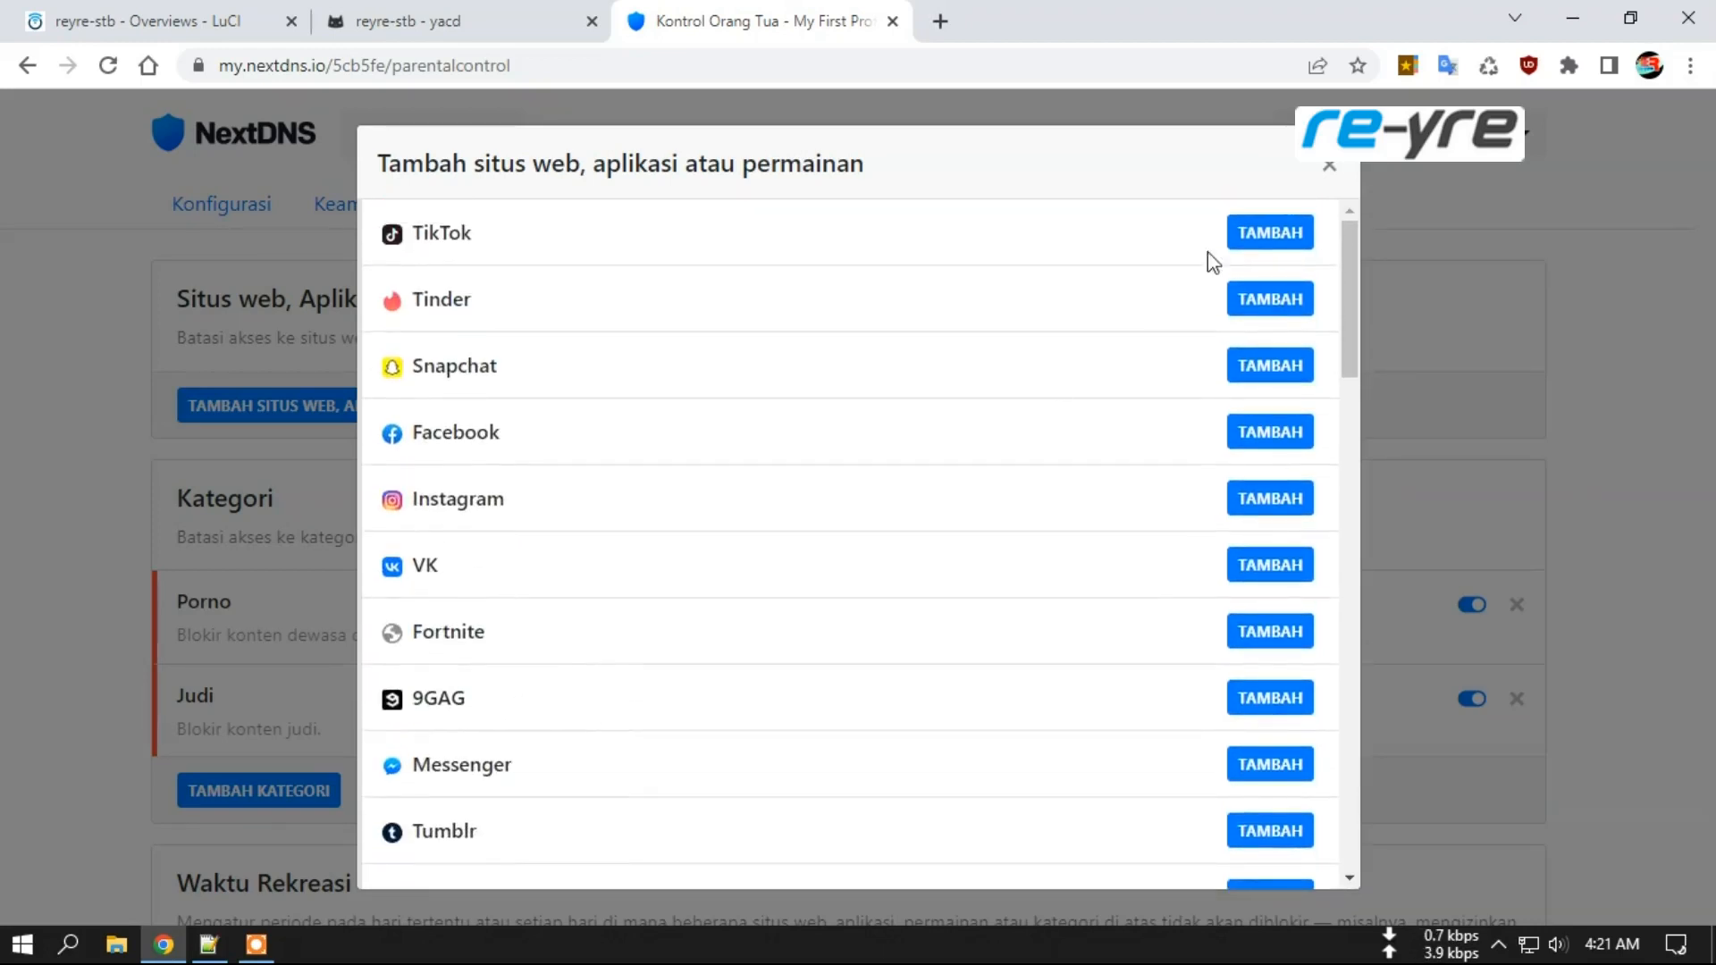
left_click(1329, 168)
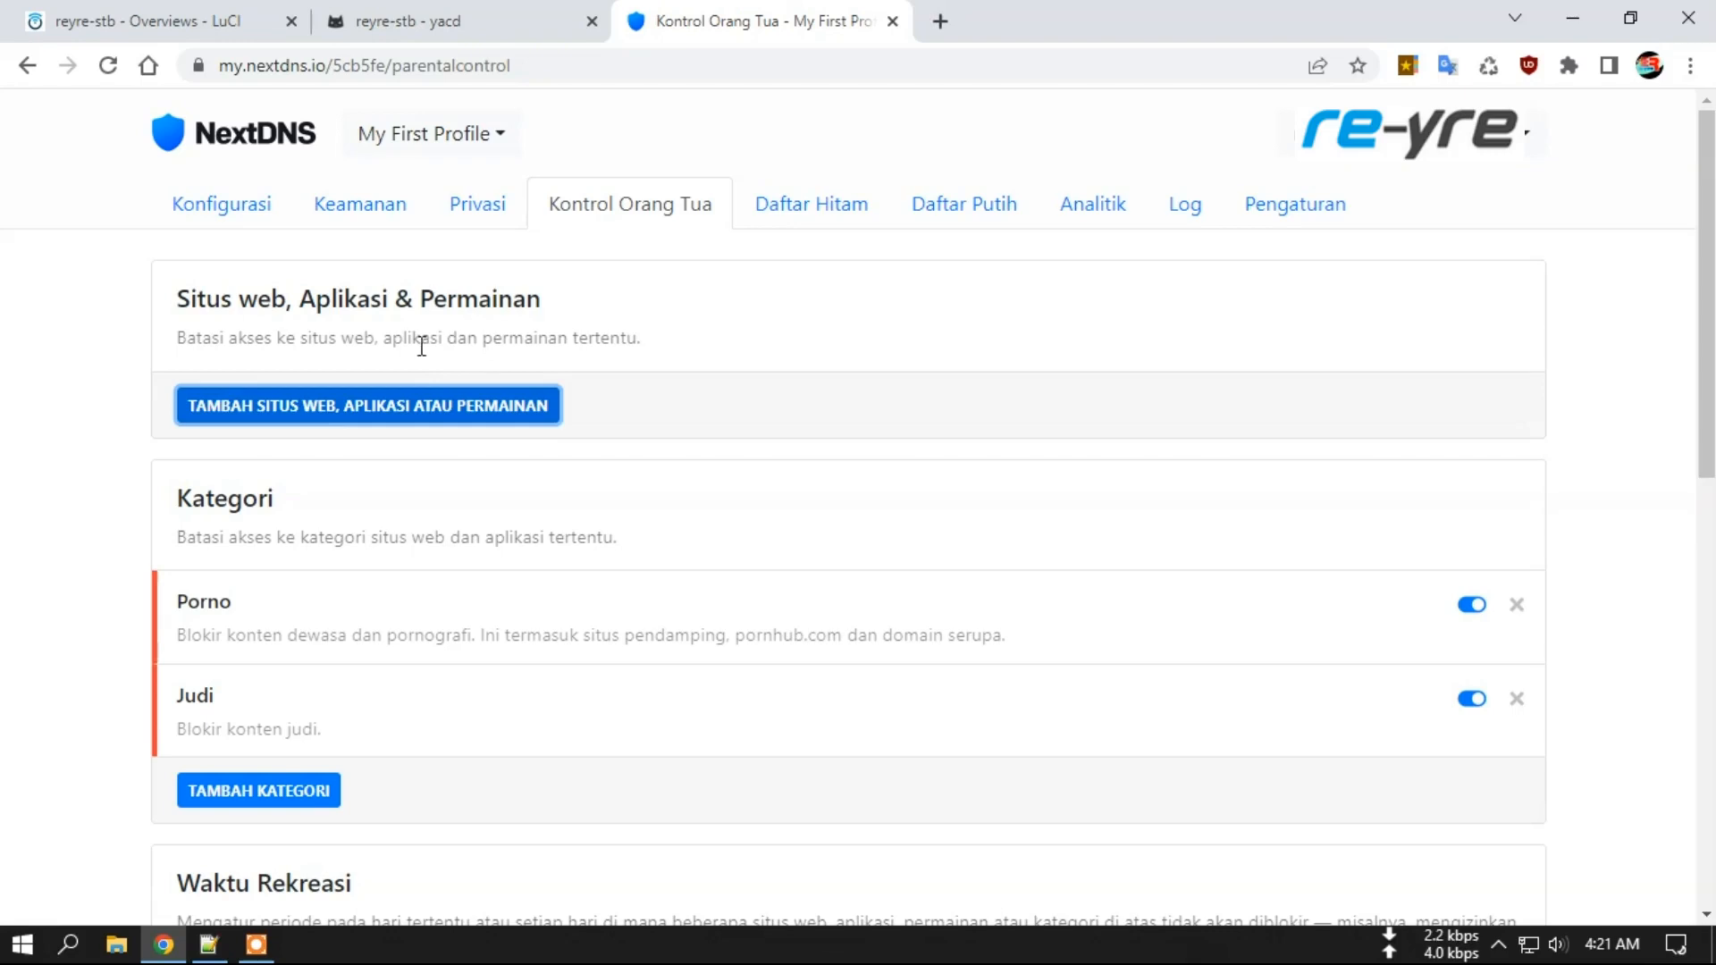
Check the Denylist and Allowlist, then open Analytics: 4,955 queries, 1,084 blocked (21.88%).
left_click(822, 216)
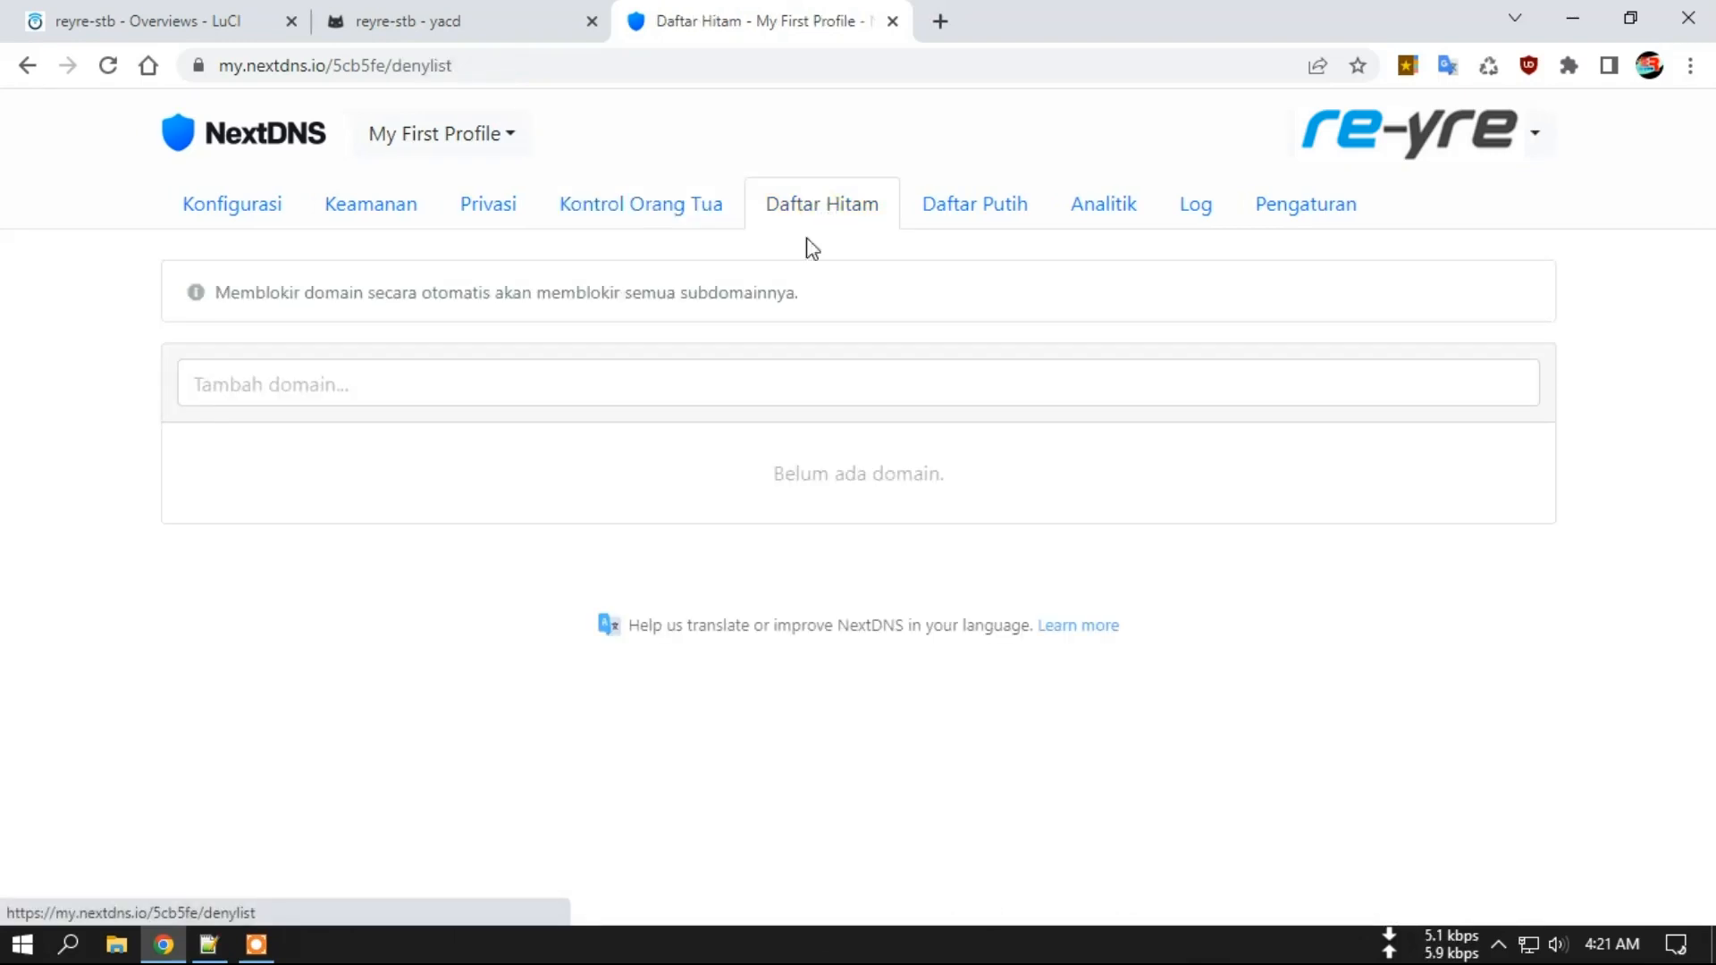
left_click(352, 386)
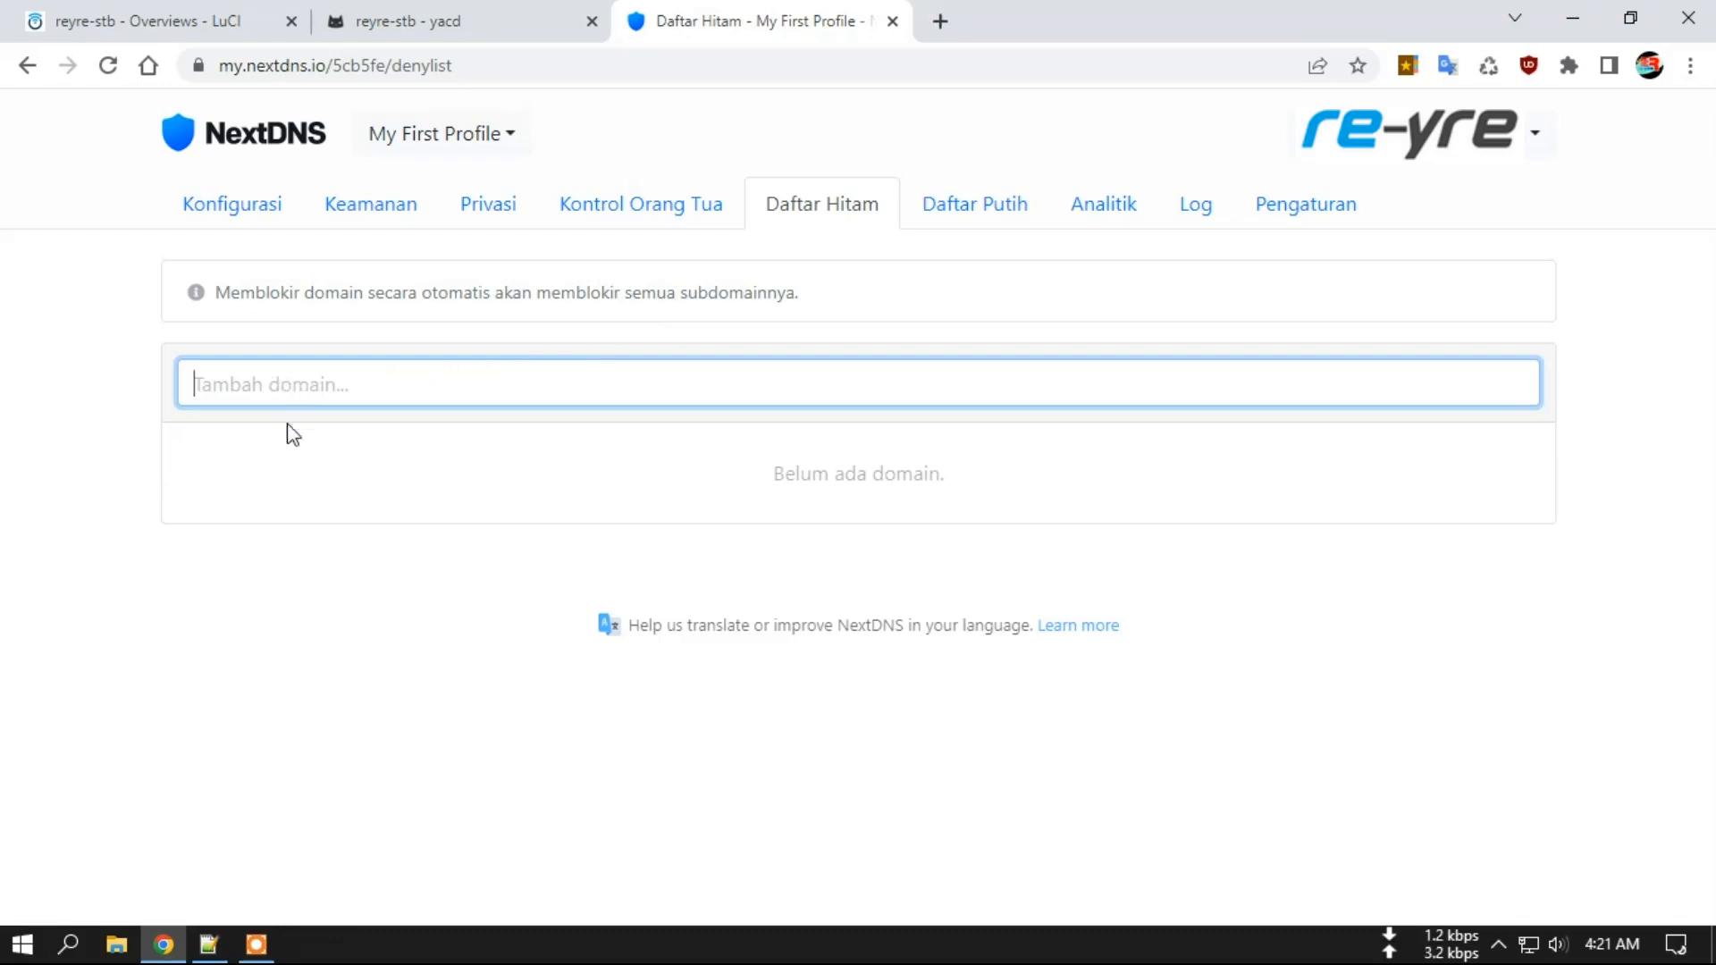
left_click(990, 222)
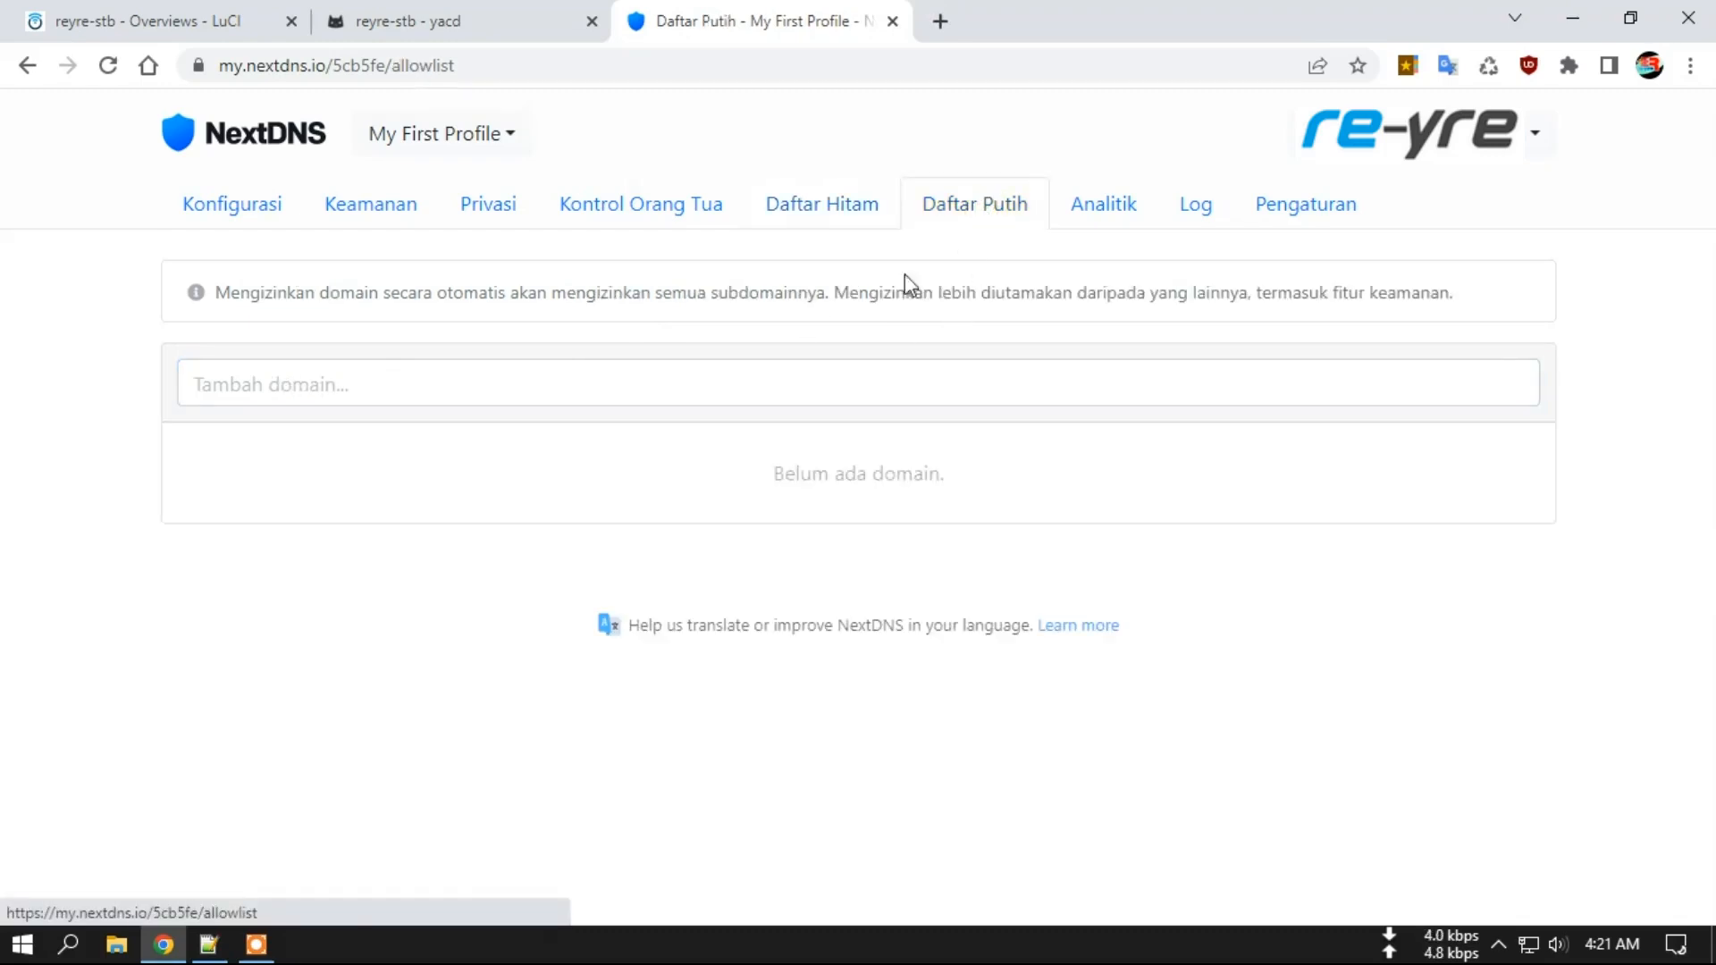
left_click(354, 387)
left_click(136, 404)
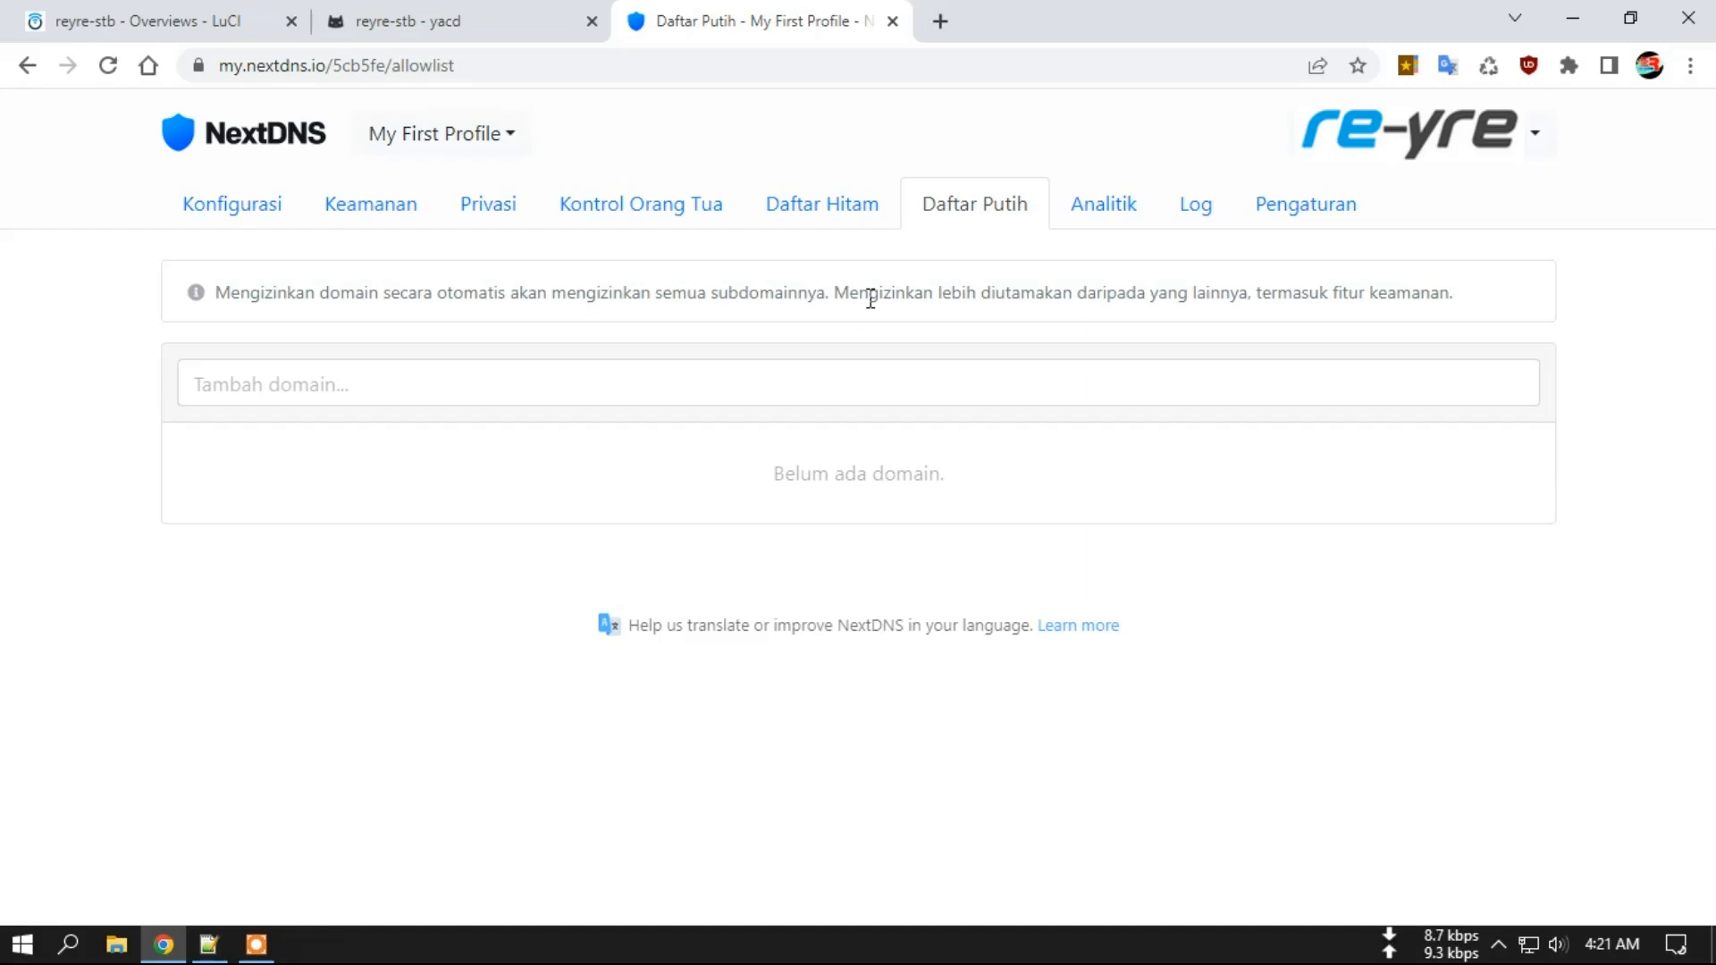
left_click(224, 391)
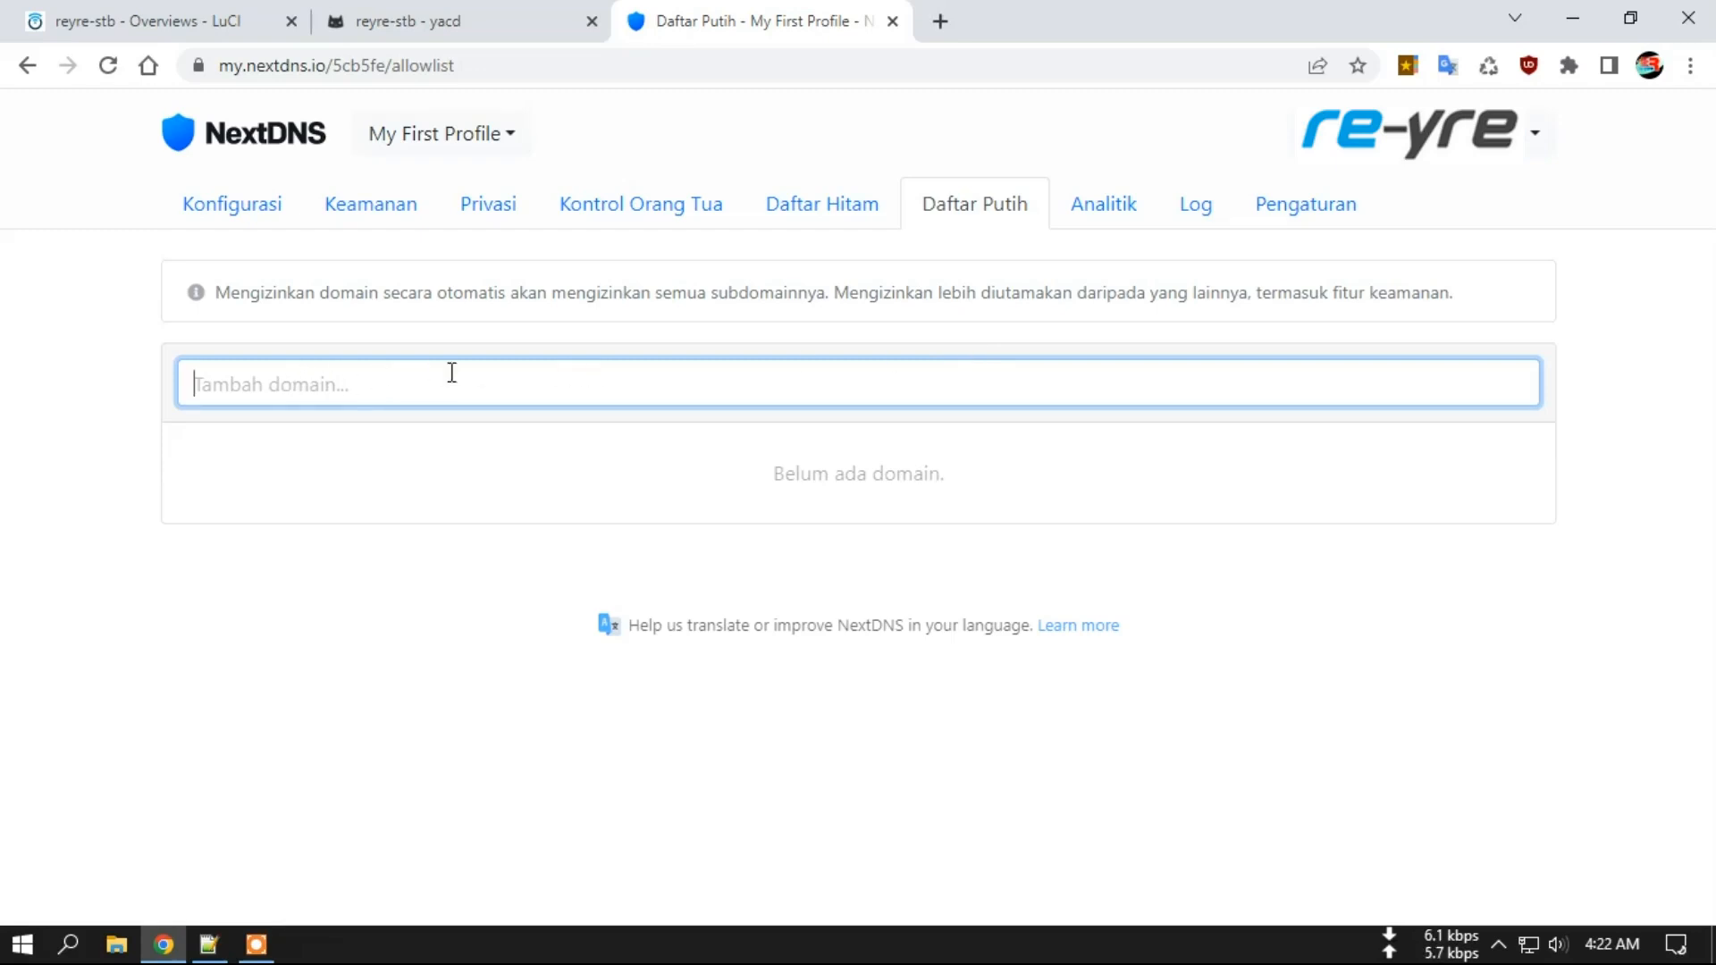
left_click(1110, 204)
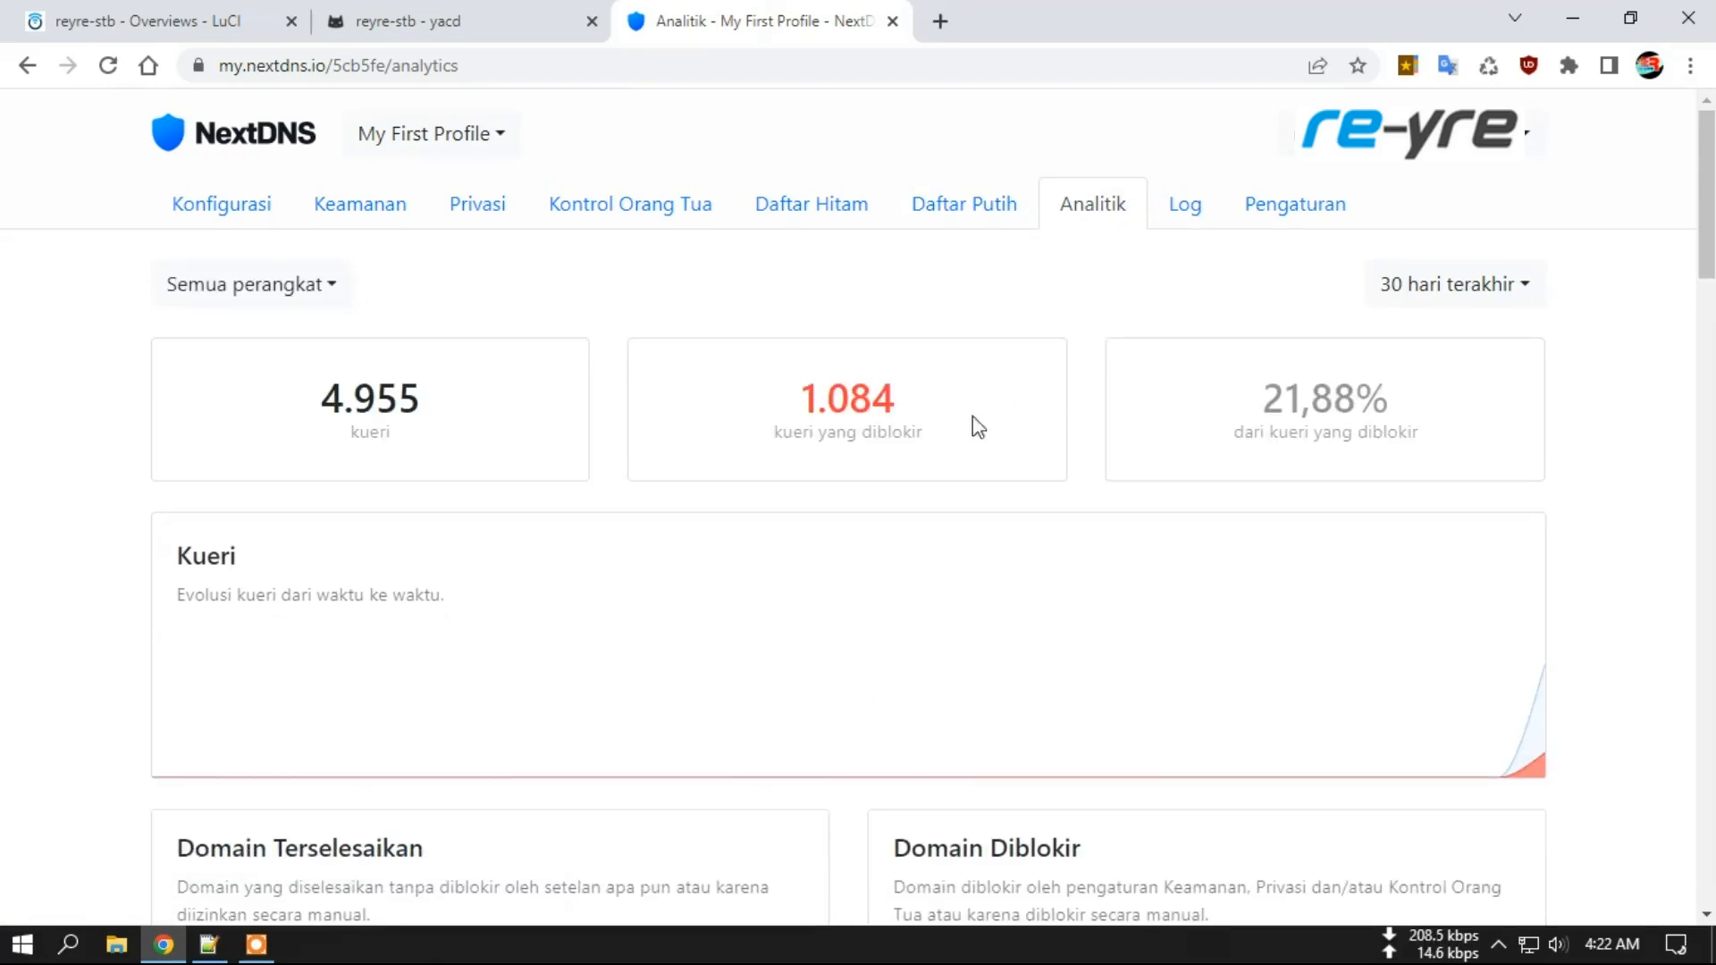
Scroll through the Analytics page, then view the Log of recent DNS queries.
scroll(987, 451, "down", 7)
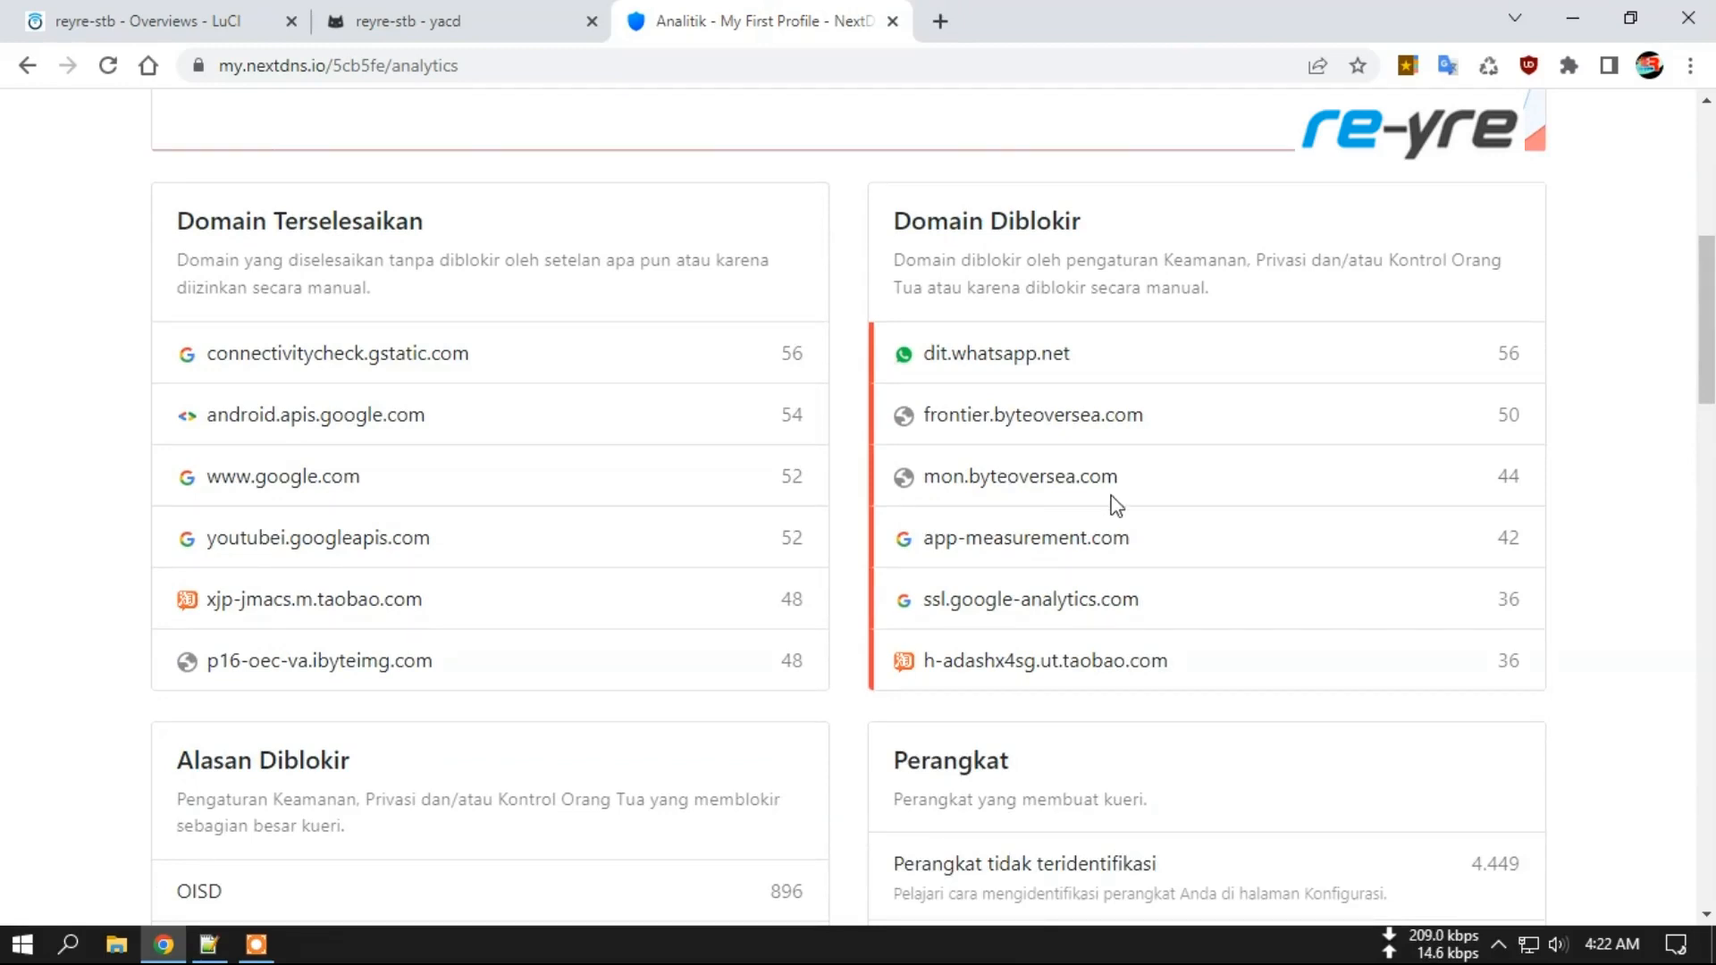
left_click_drag(1709, 374, 1710, 447)
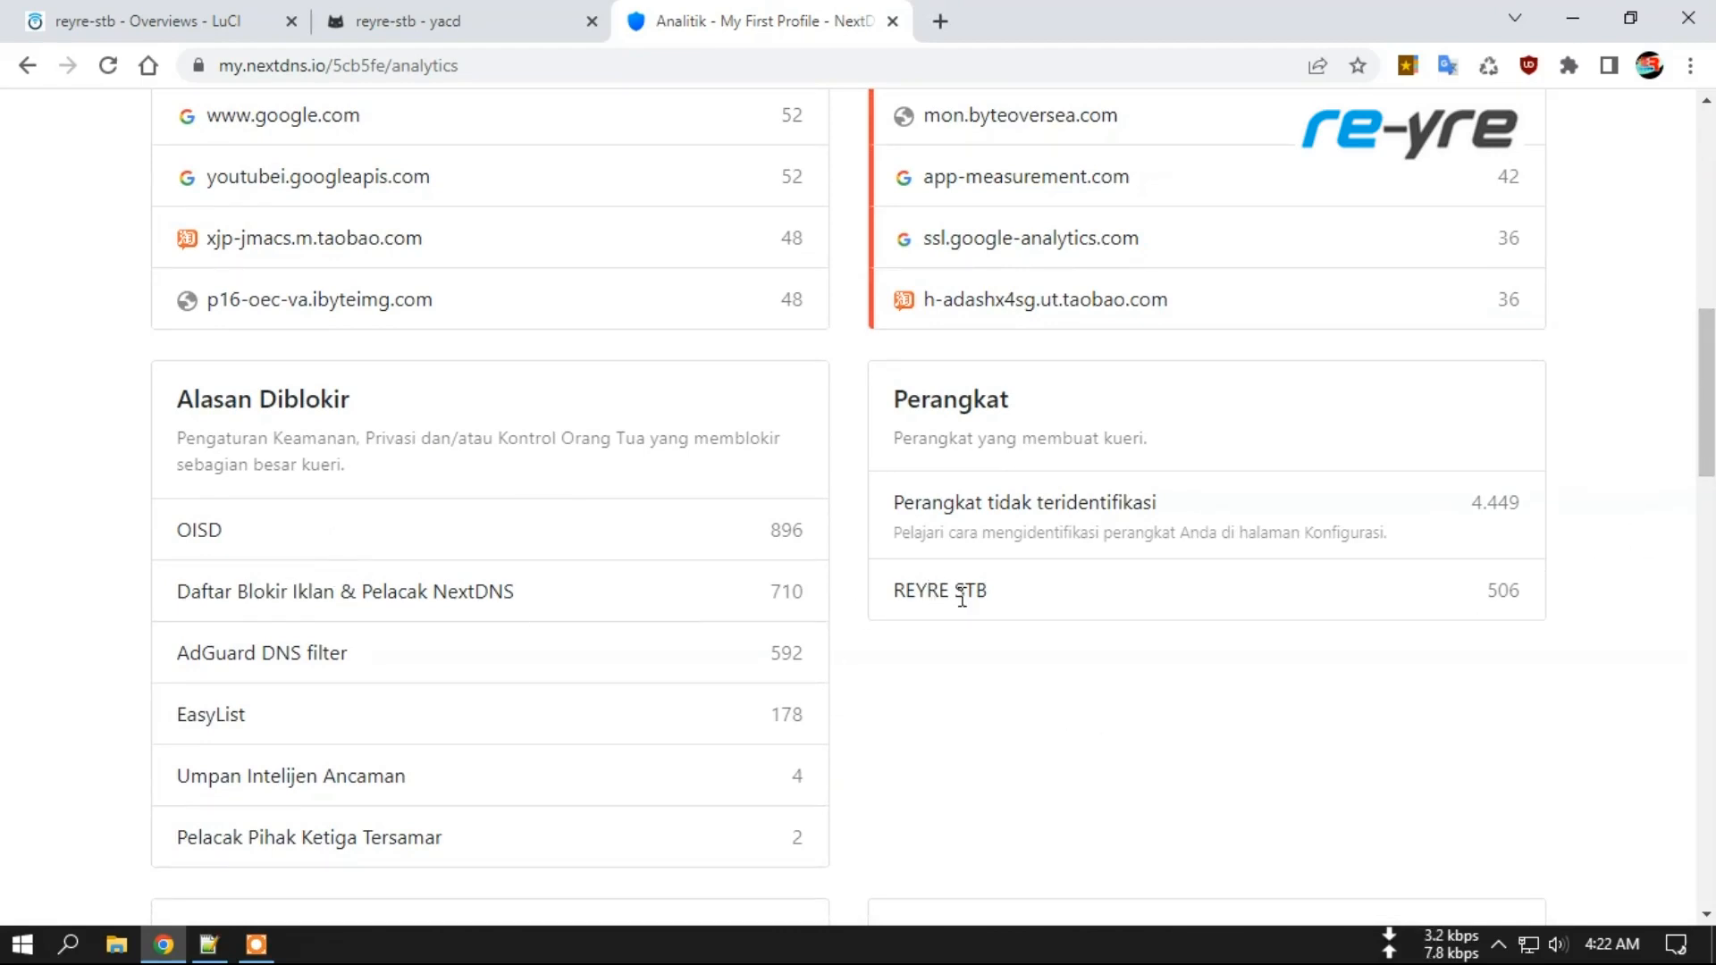
left_click_drag(898, 593, 1003, 601)
left_click(1064, 594)
left_click_drag(1708, 400, 1712, 190)
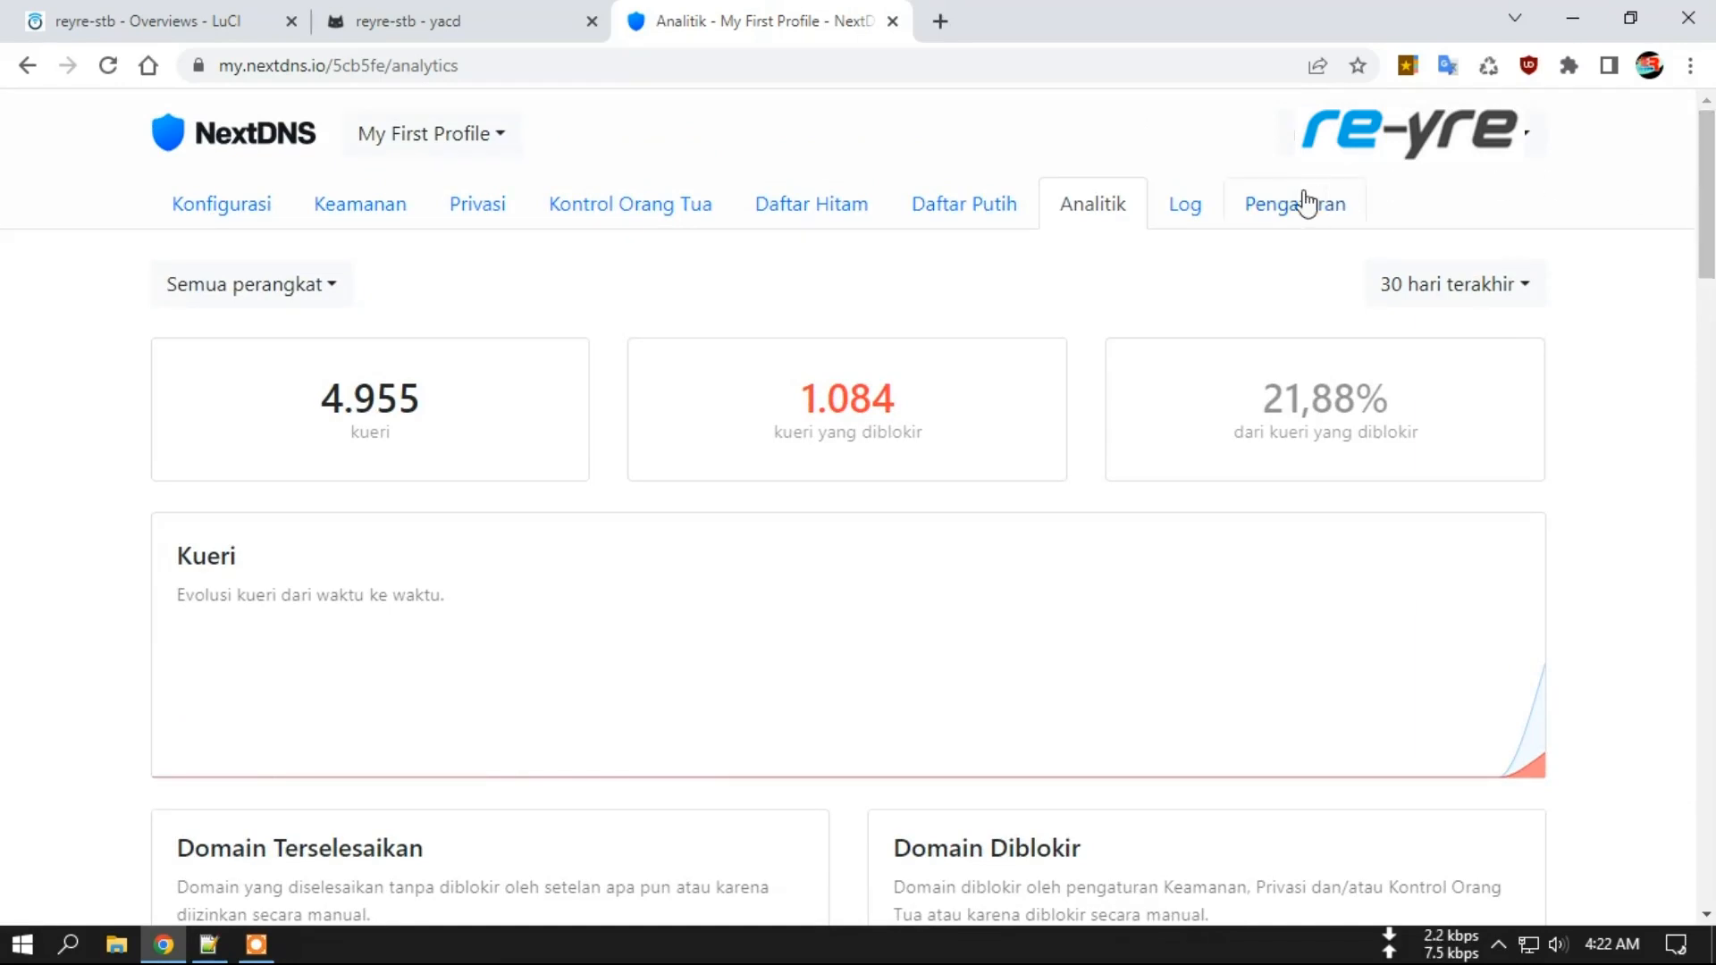
left_click(1188, 214)
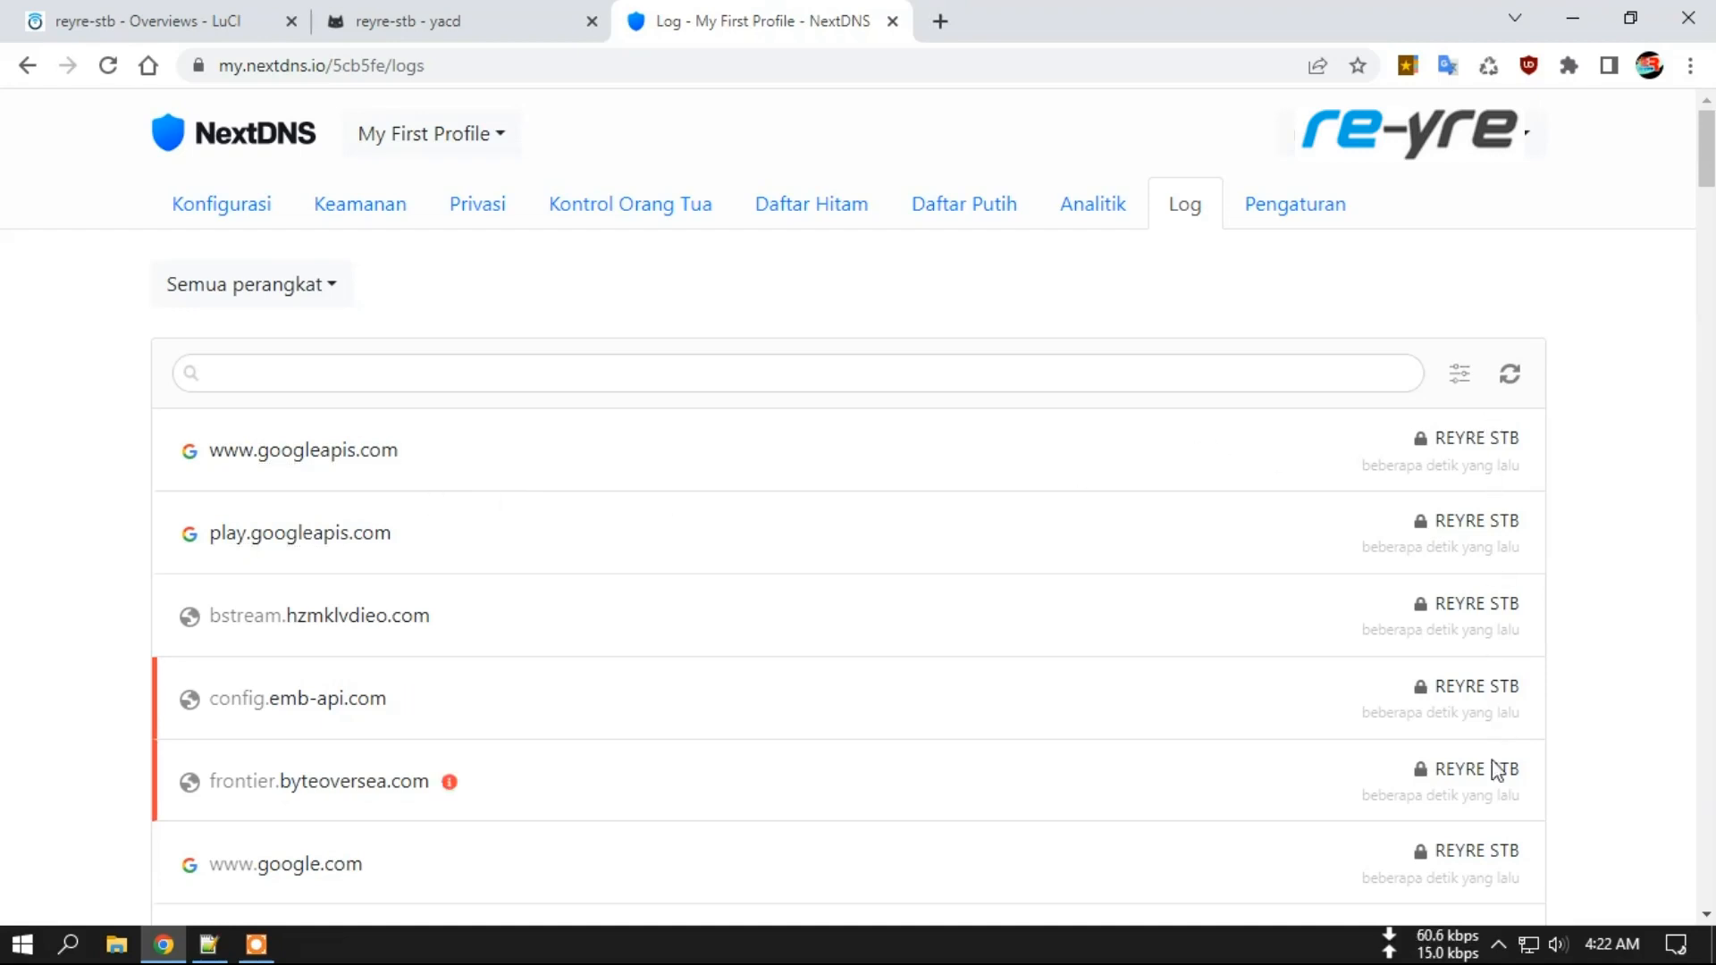
mouse_move(1479, 442)
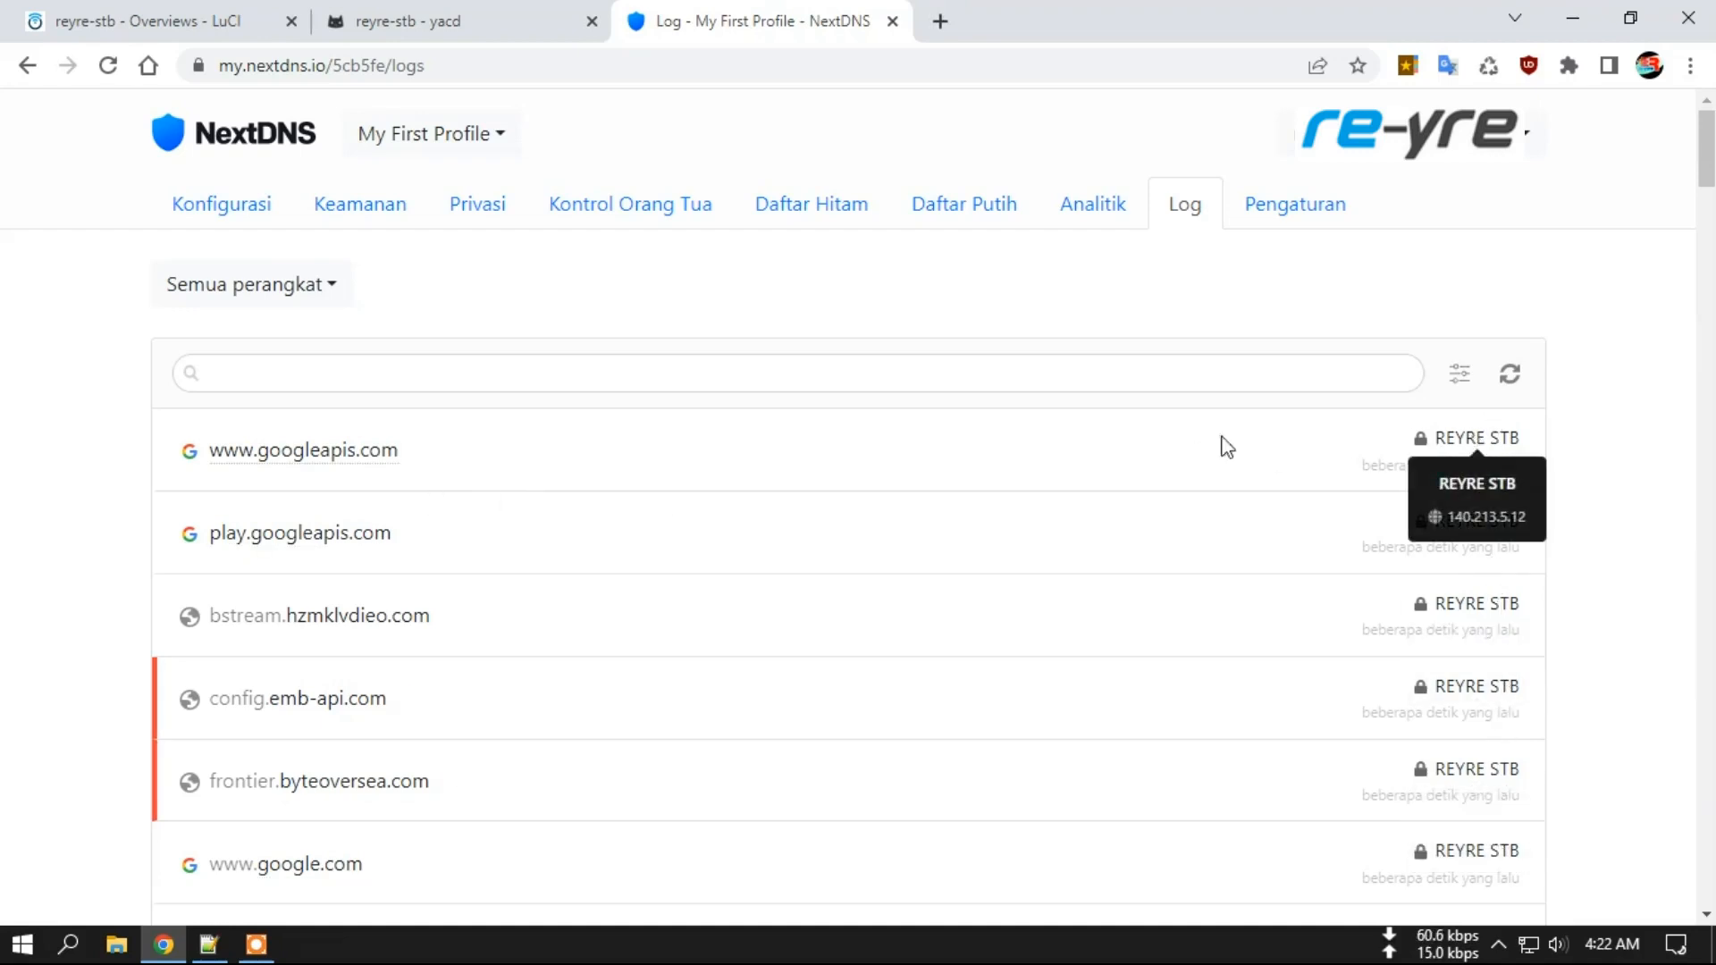
Review My First Profile settings, with logging enabled and 3-month retention.
left_click(1294, 210)
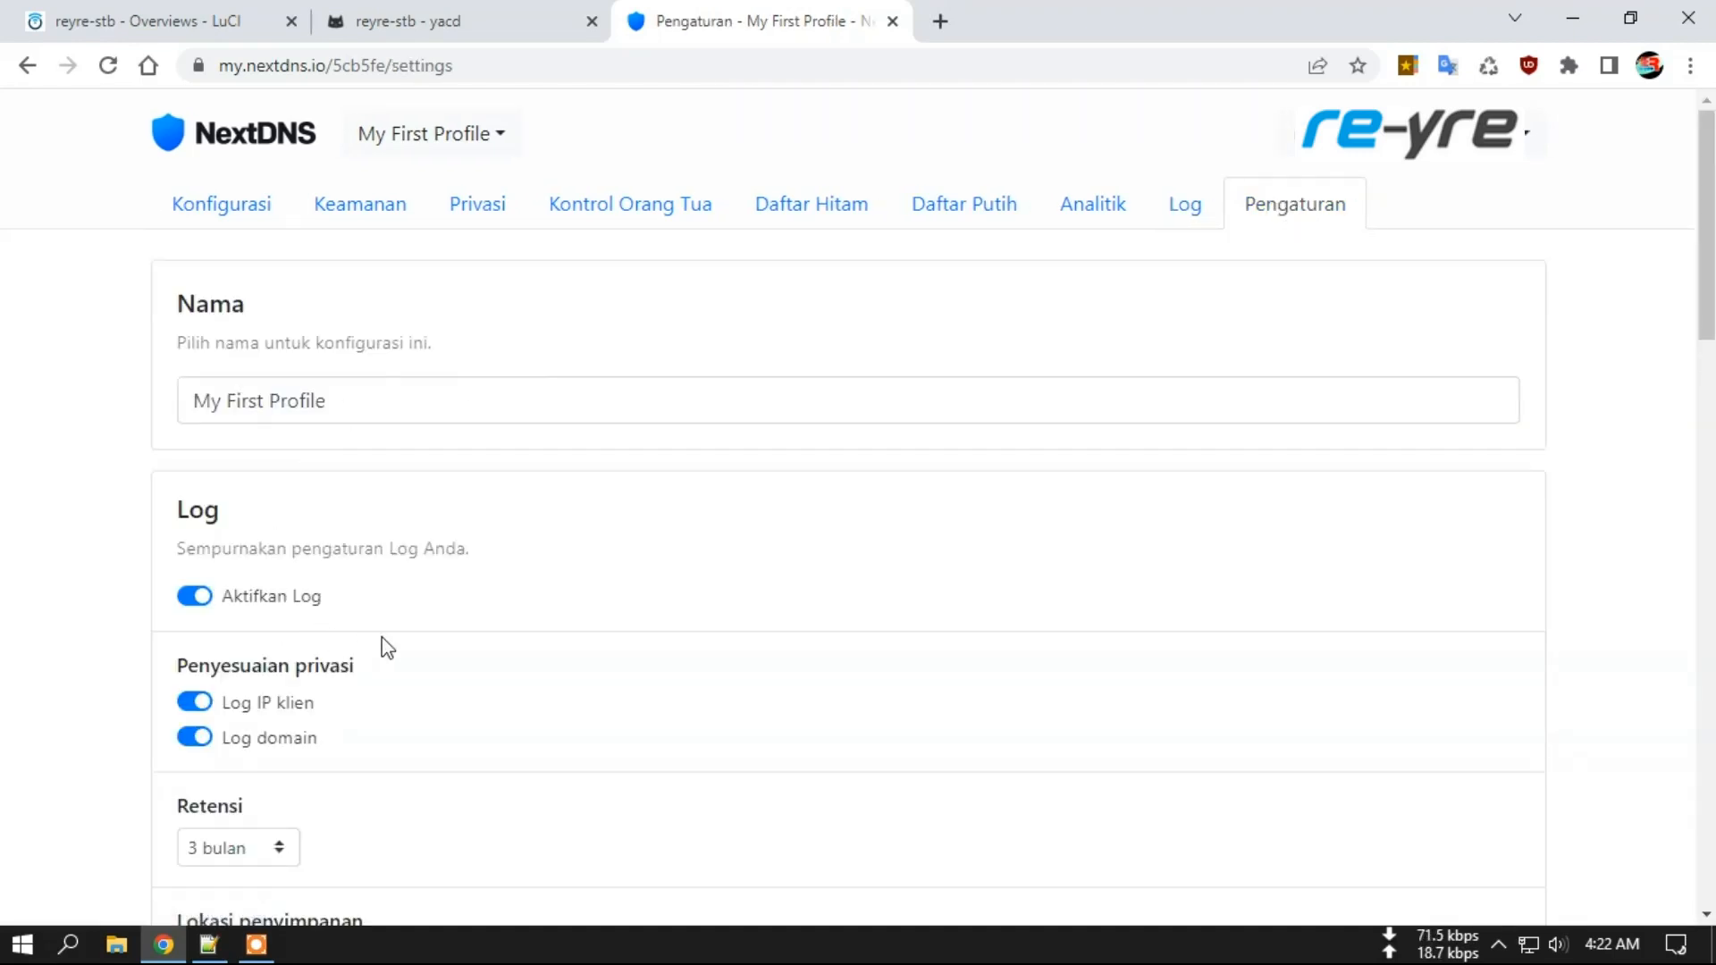
scroll(363, 643, "down", 3)
scroll(453, 642, "down", 5)
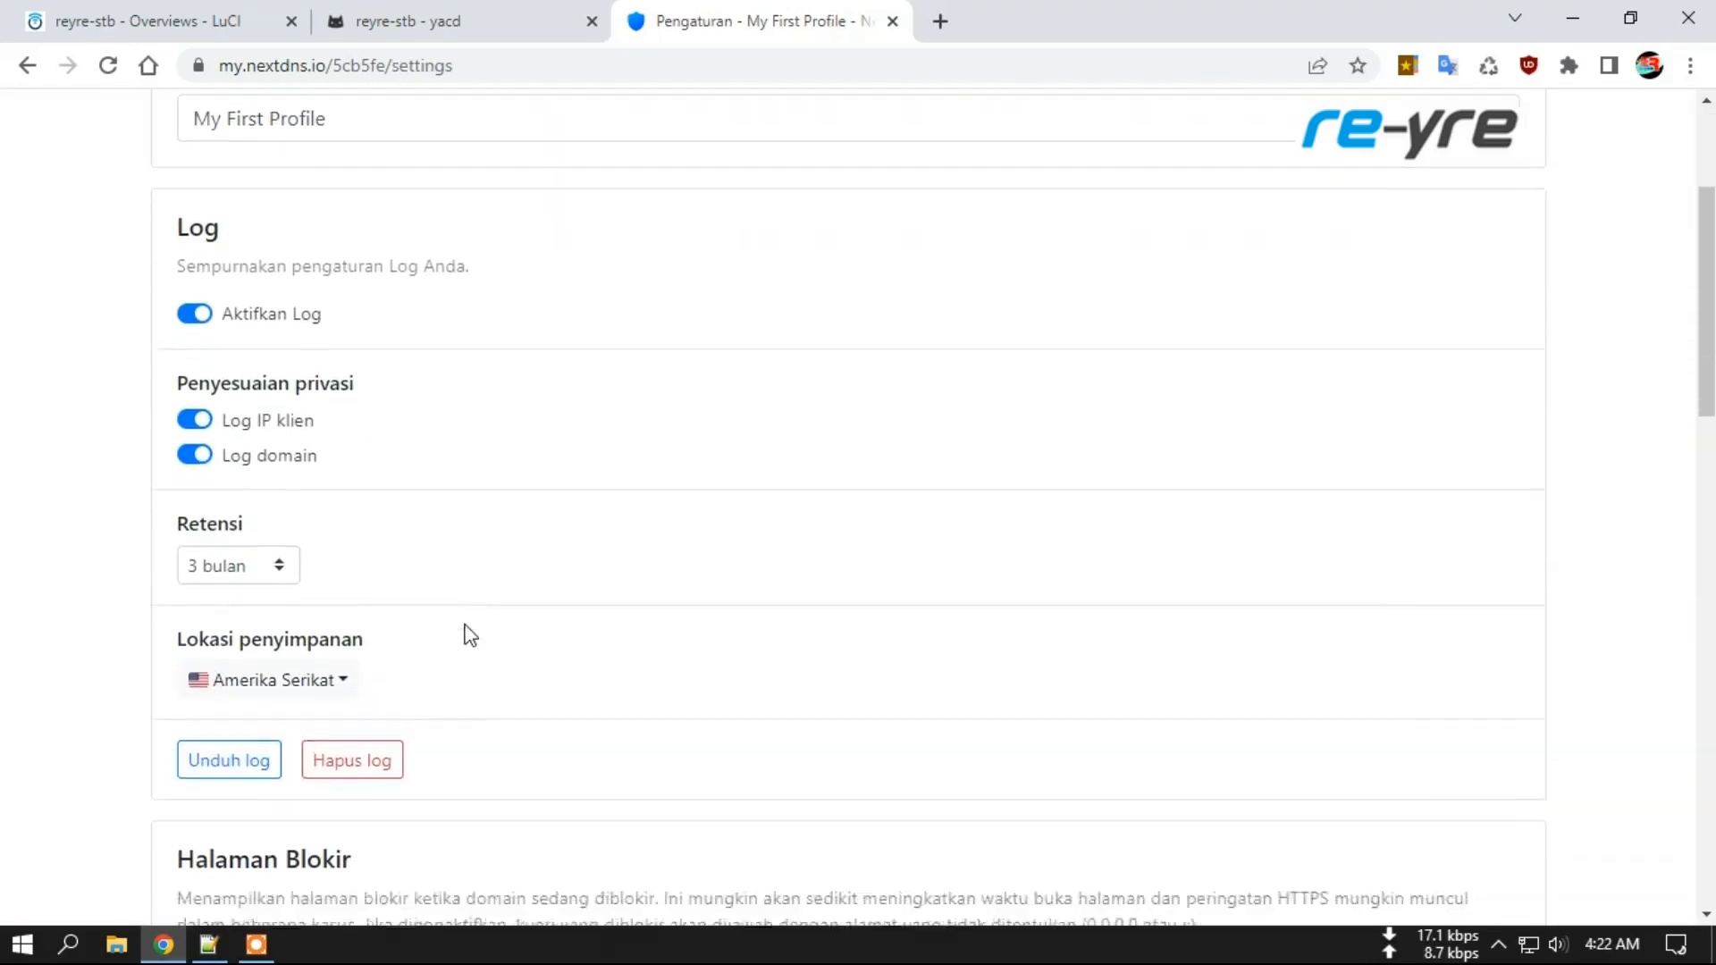
scroll(405, 496, "down", 7)
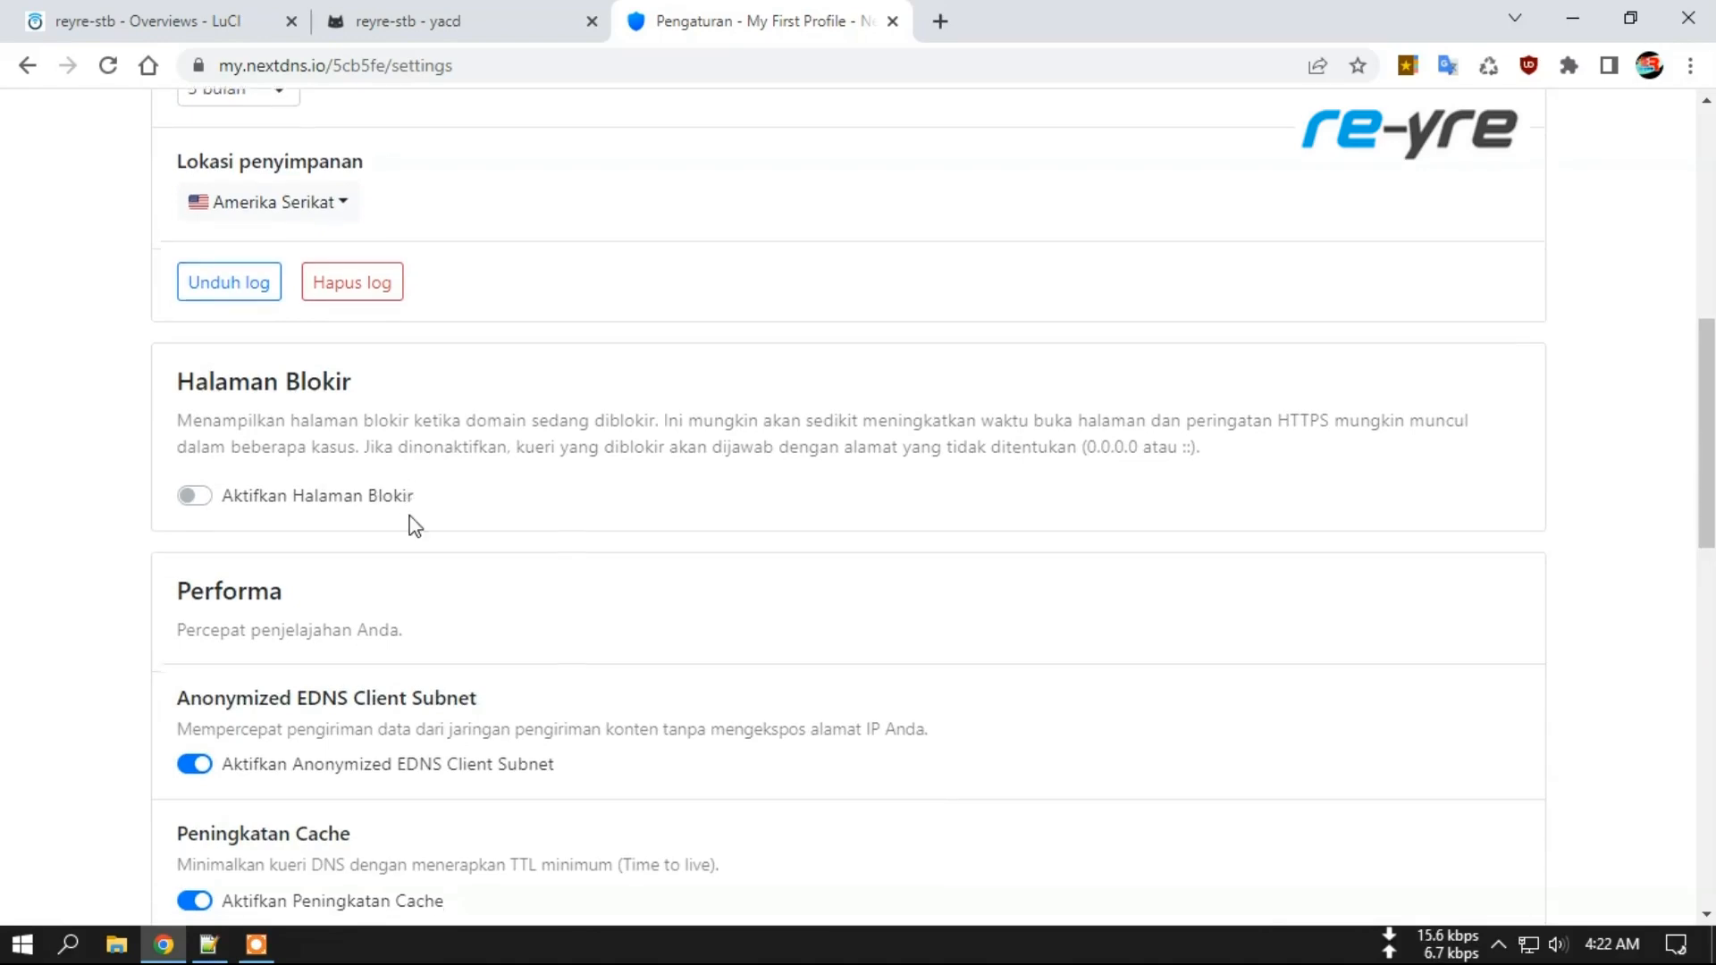
scroll(625, 536, "down", 3)
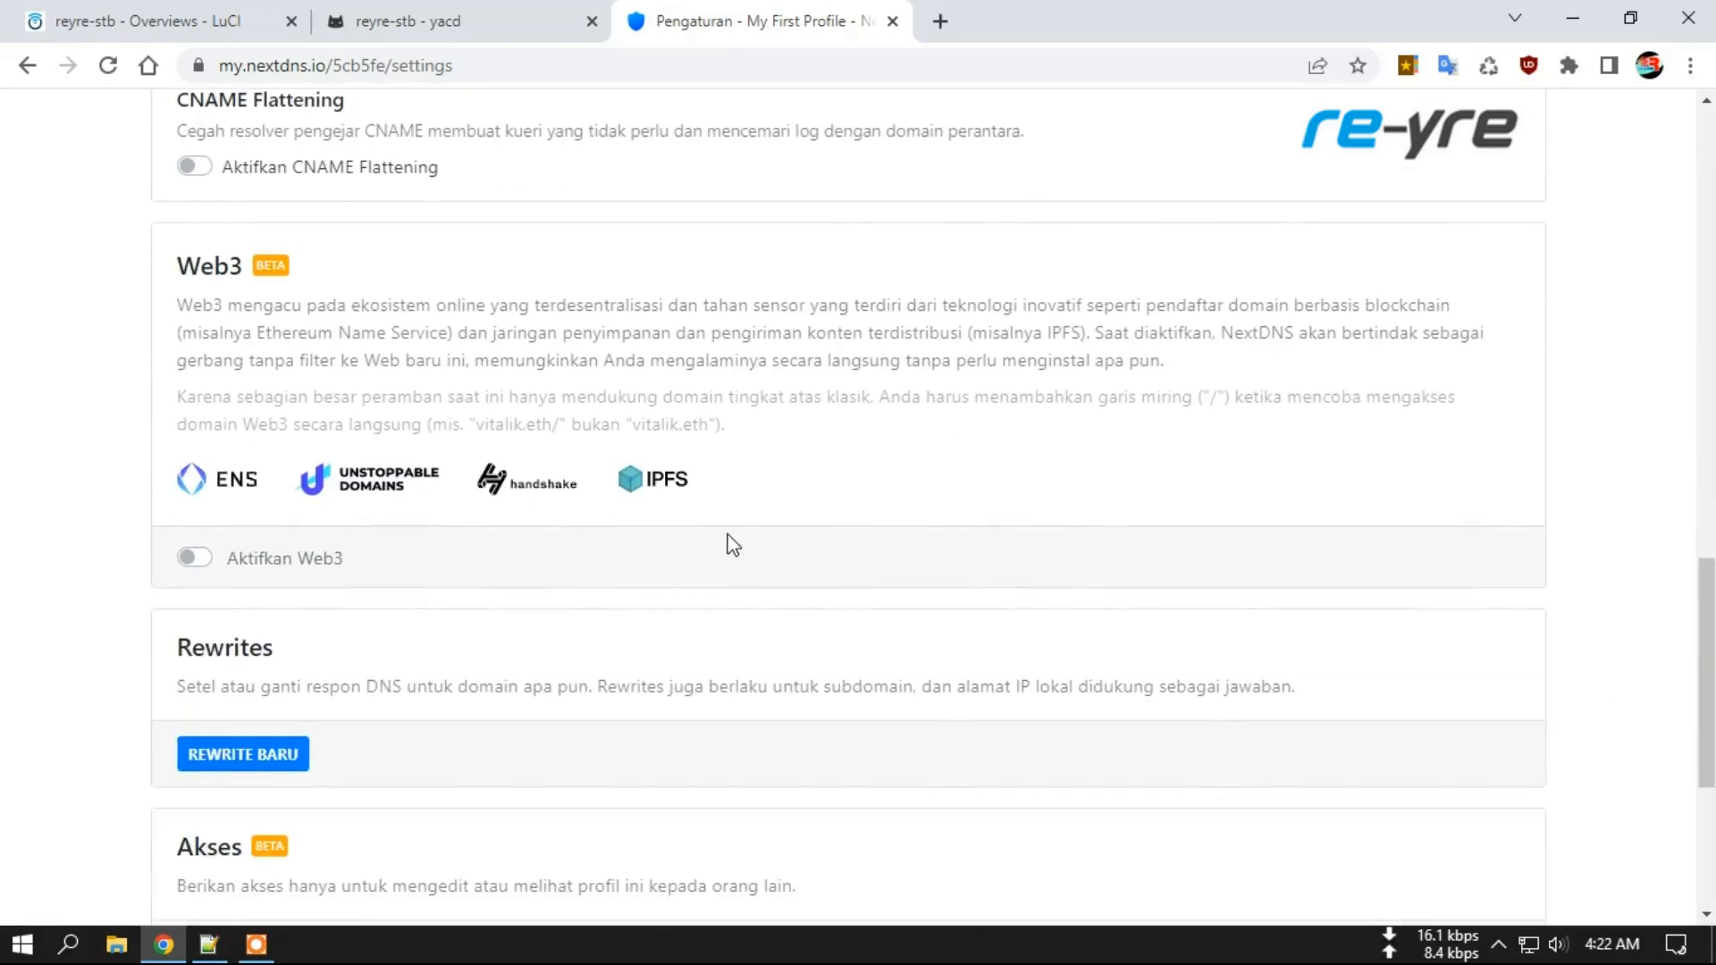
scroll(758, 569, "down", 3)
left_click_drag(1707, 737, 1711, 177)
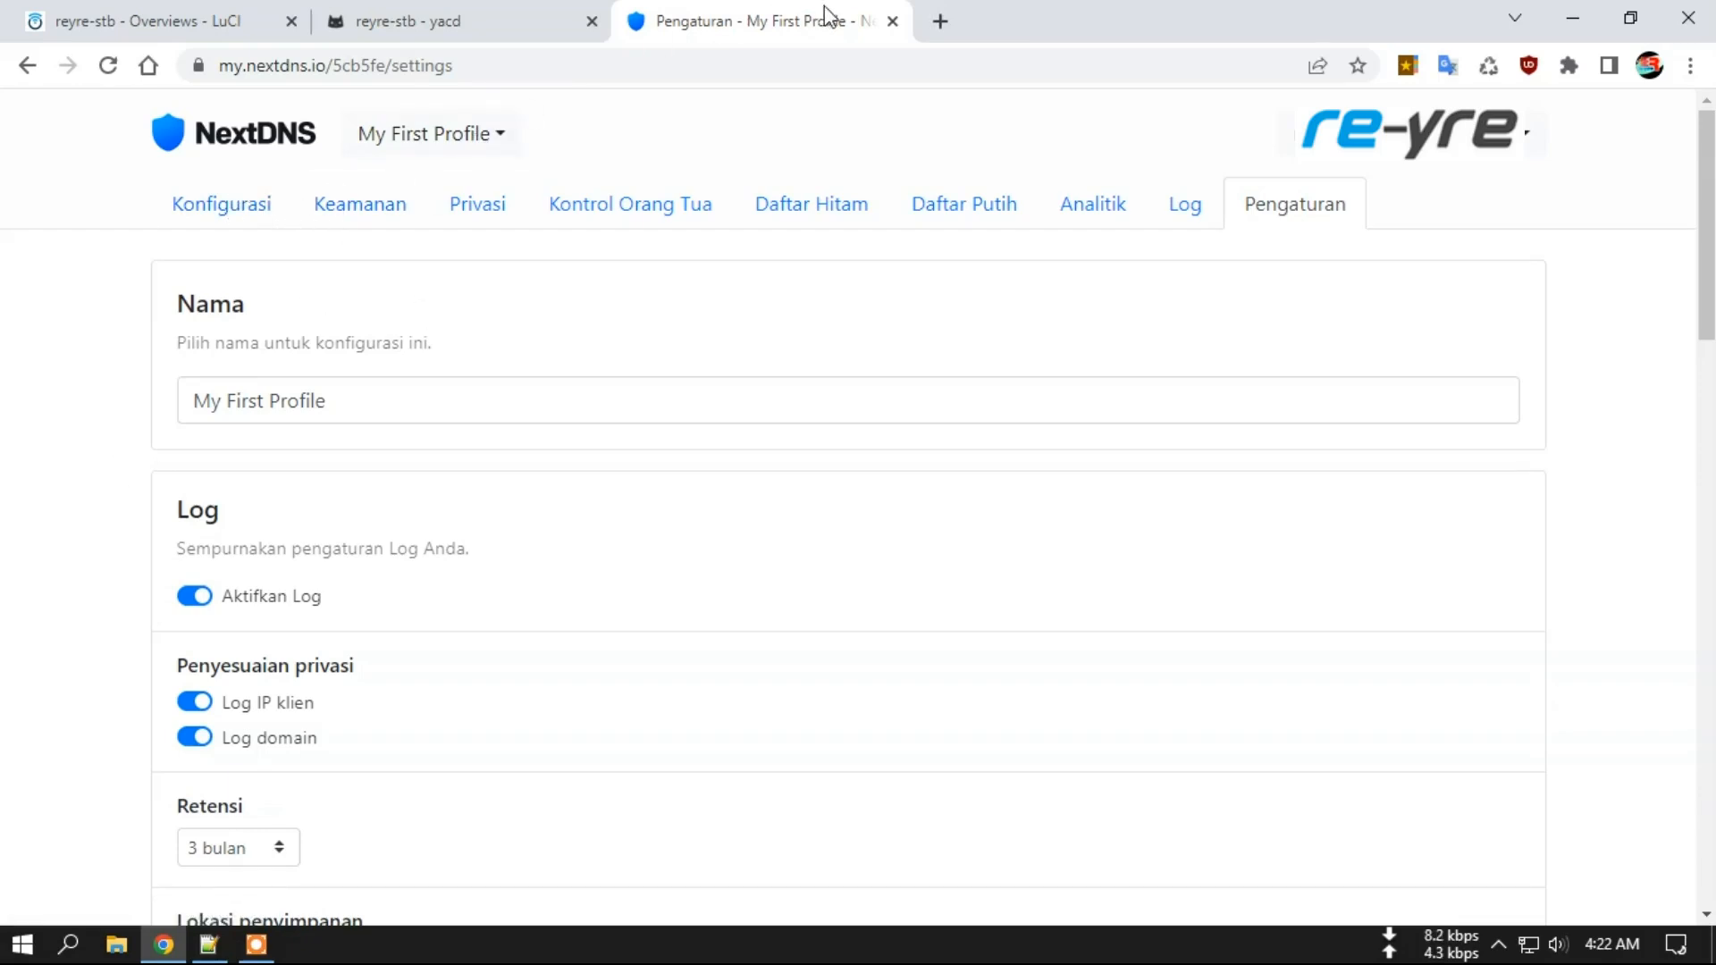
Close the yacd dashboard and go to OpenClash Plugin Settings > DNS Settings.
left_click(238, 12)
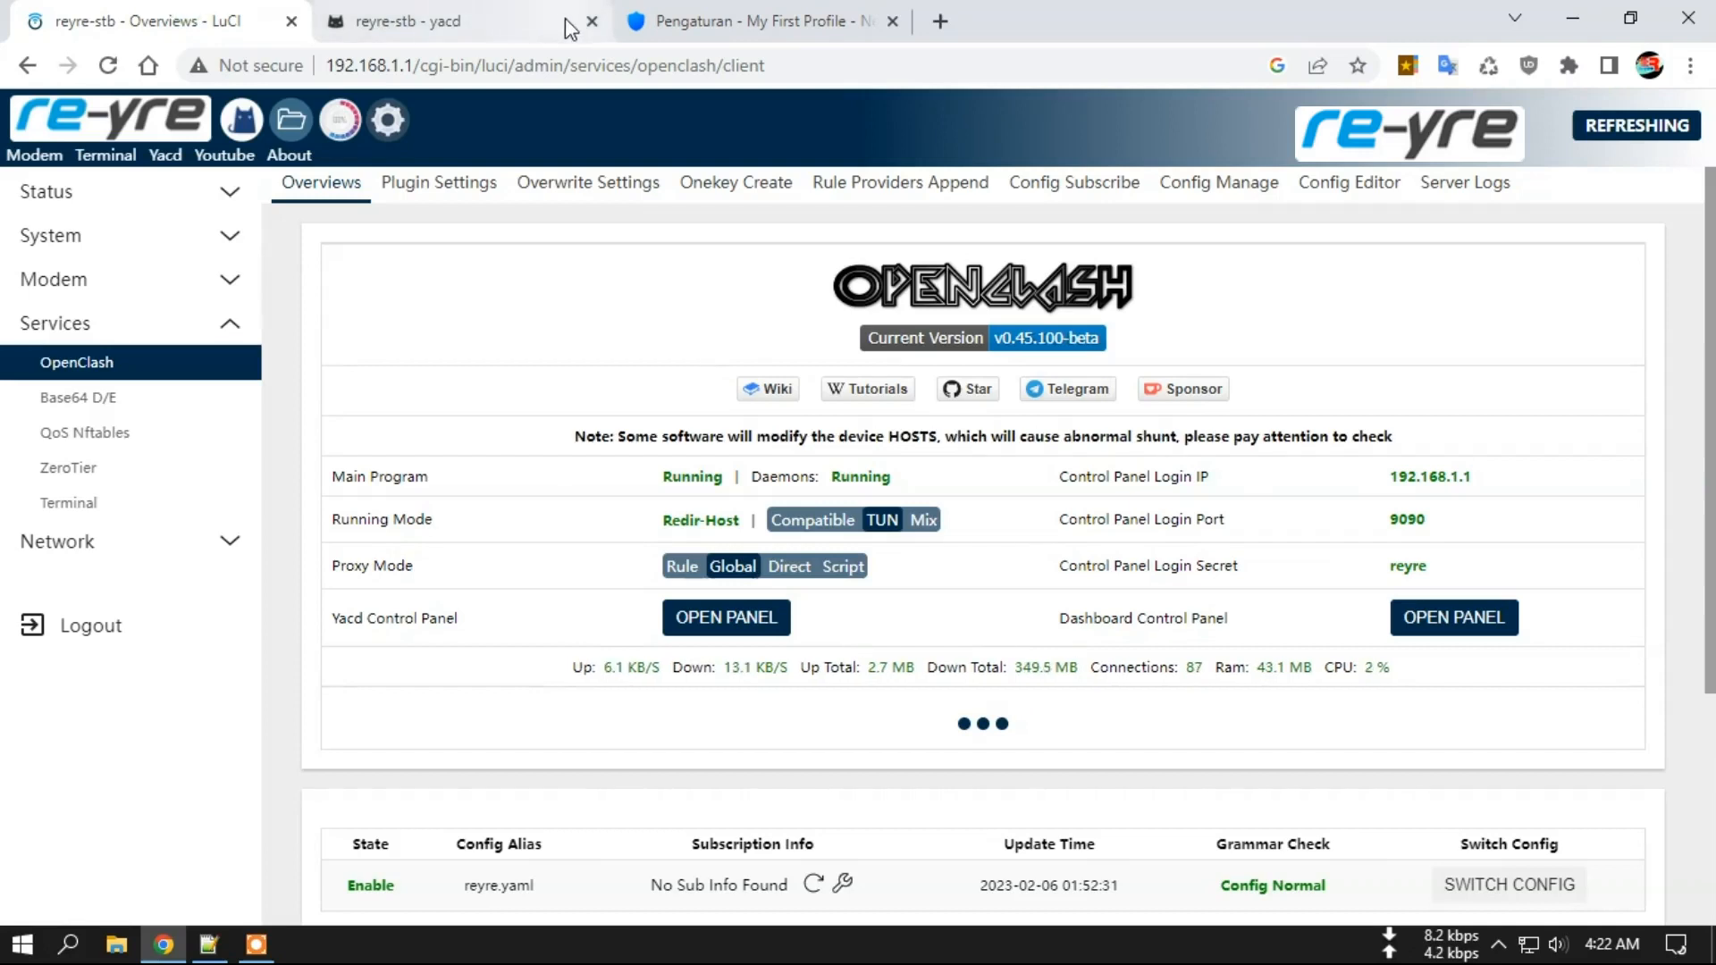
left_click(592, 21)
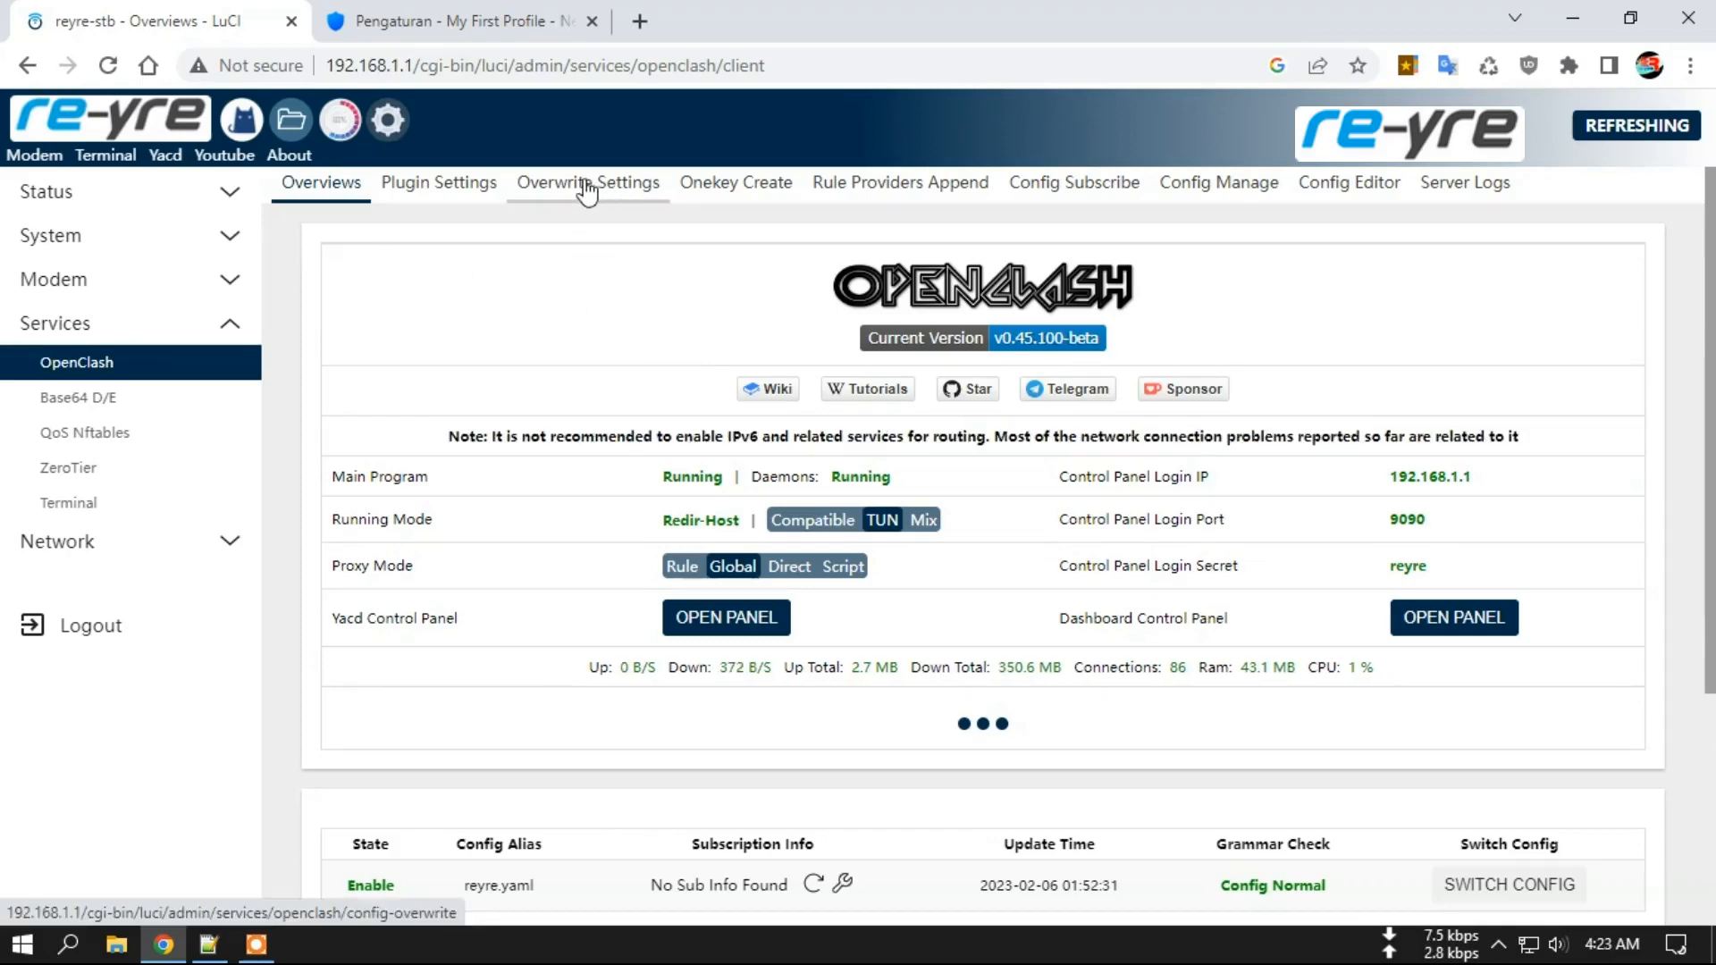
left_click(434, 189)
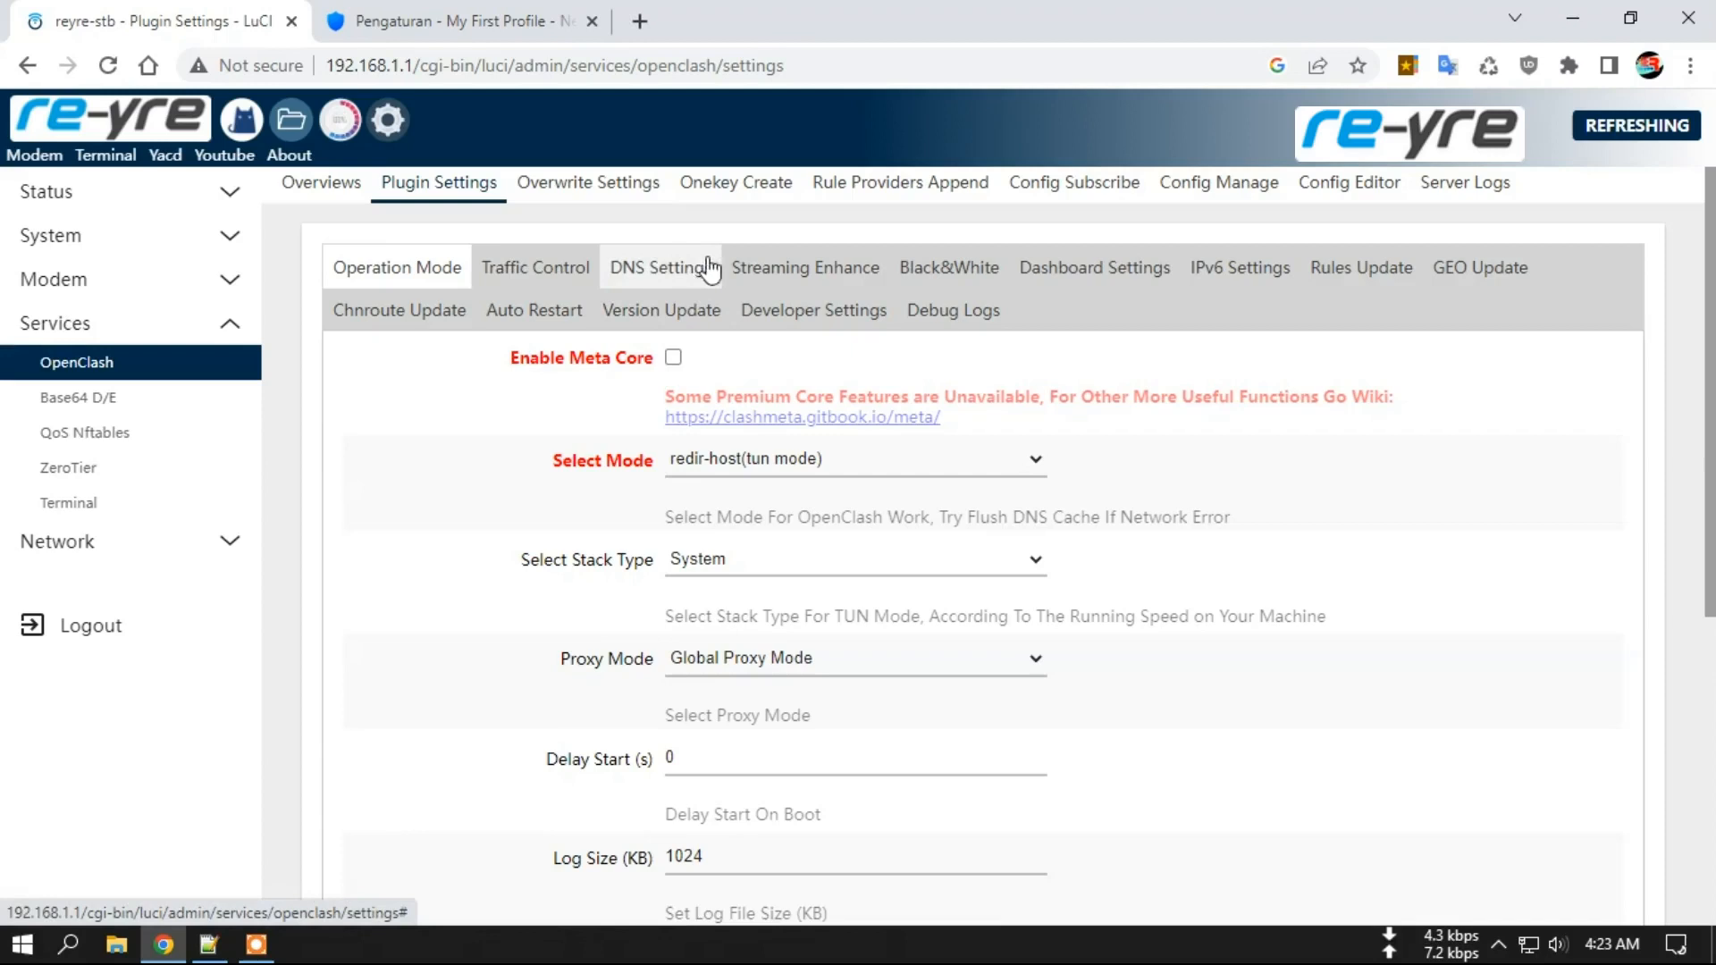
left_click(659, 268)
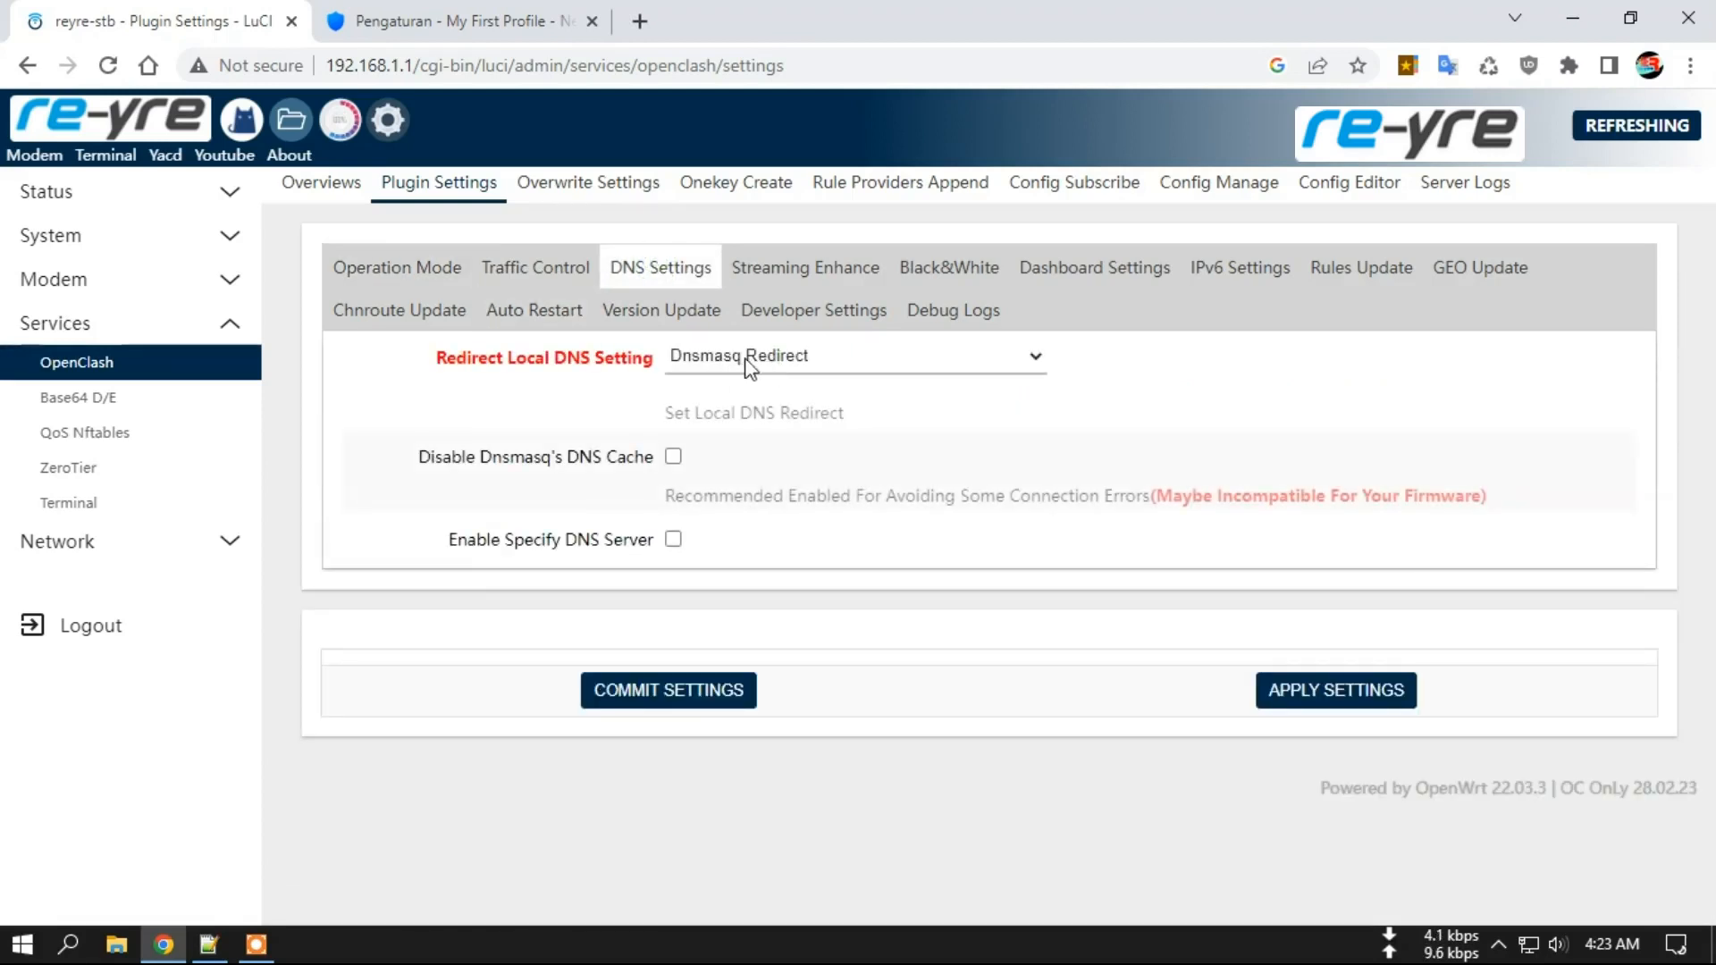
Leave Redirect Local DNS Setting on Dnsmasq Redirect and open Overwrite Settings.
left_click(815, 365)
left_click(798, 357)
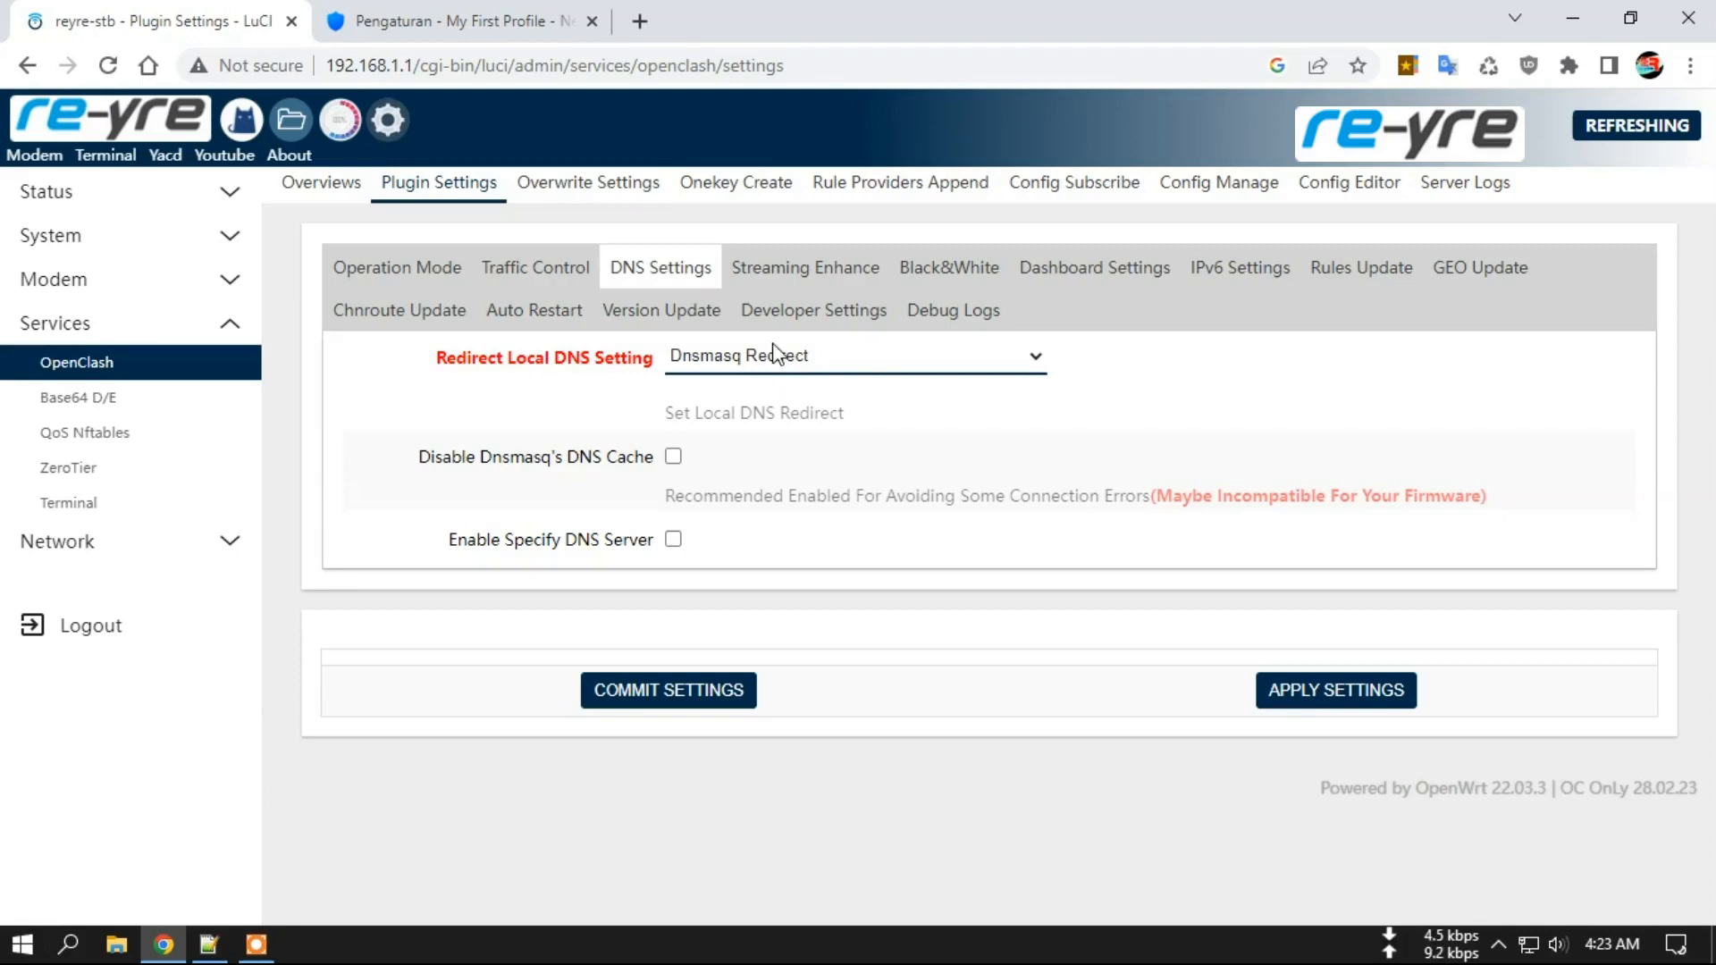
left_click(777, 354)
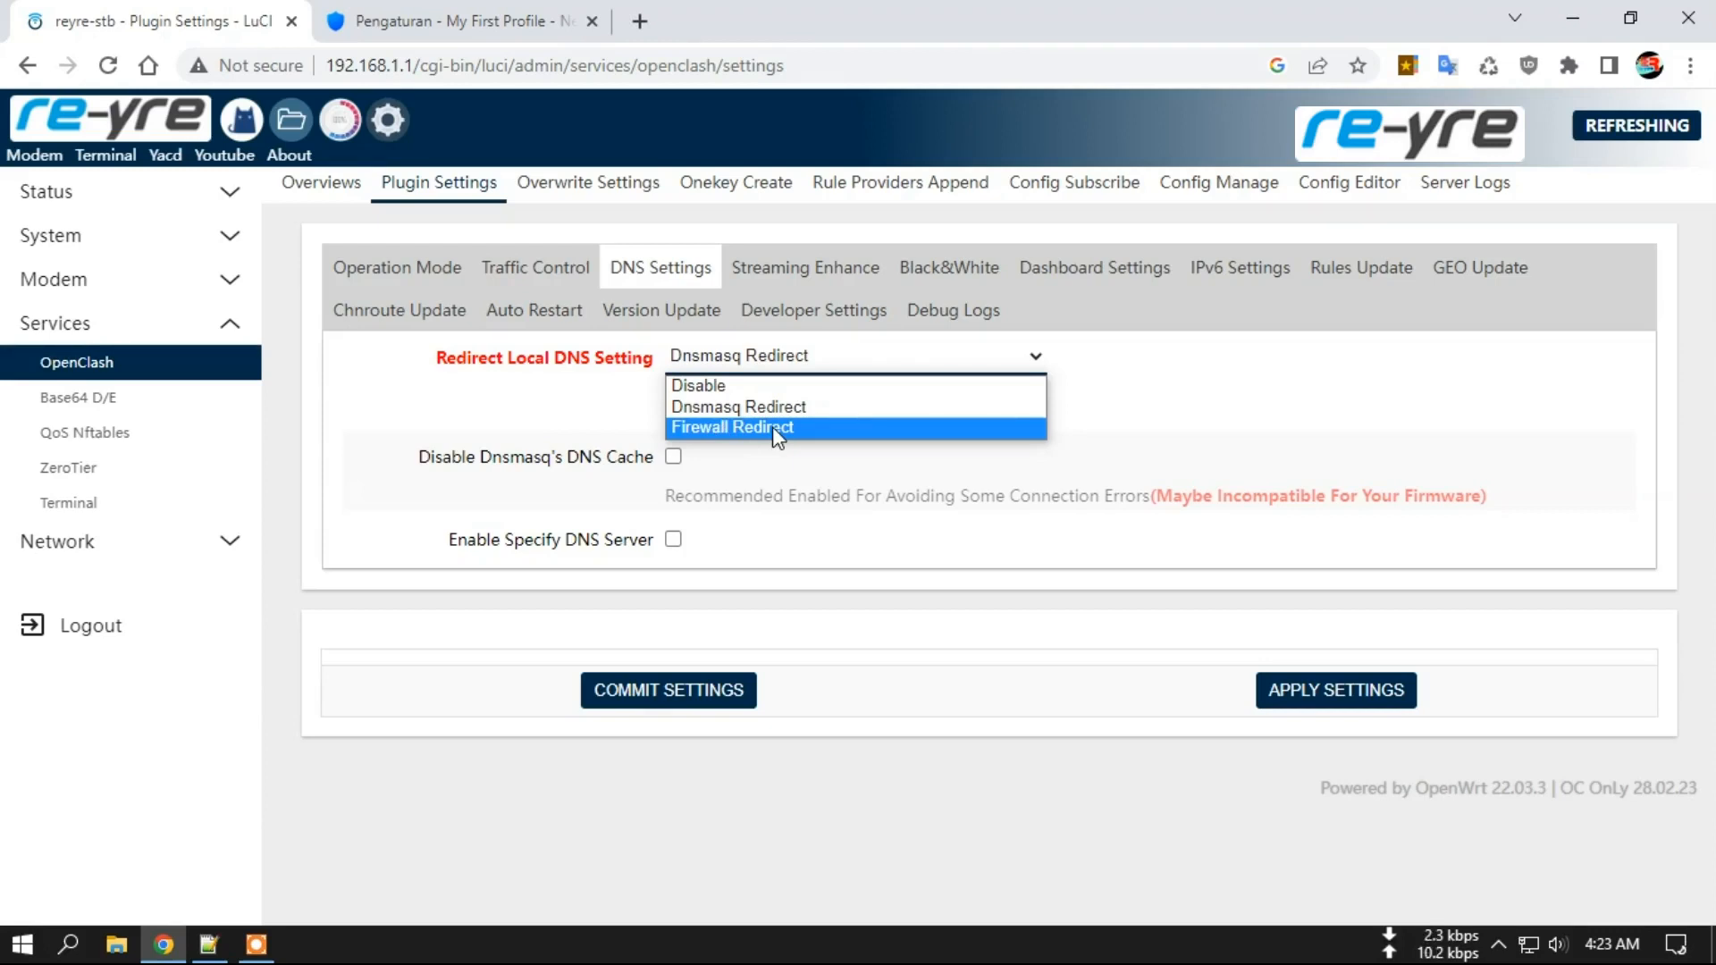
left_click(727, 406)
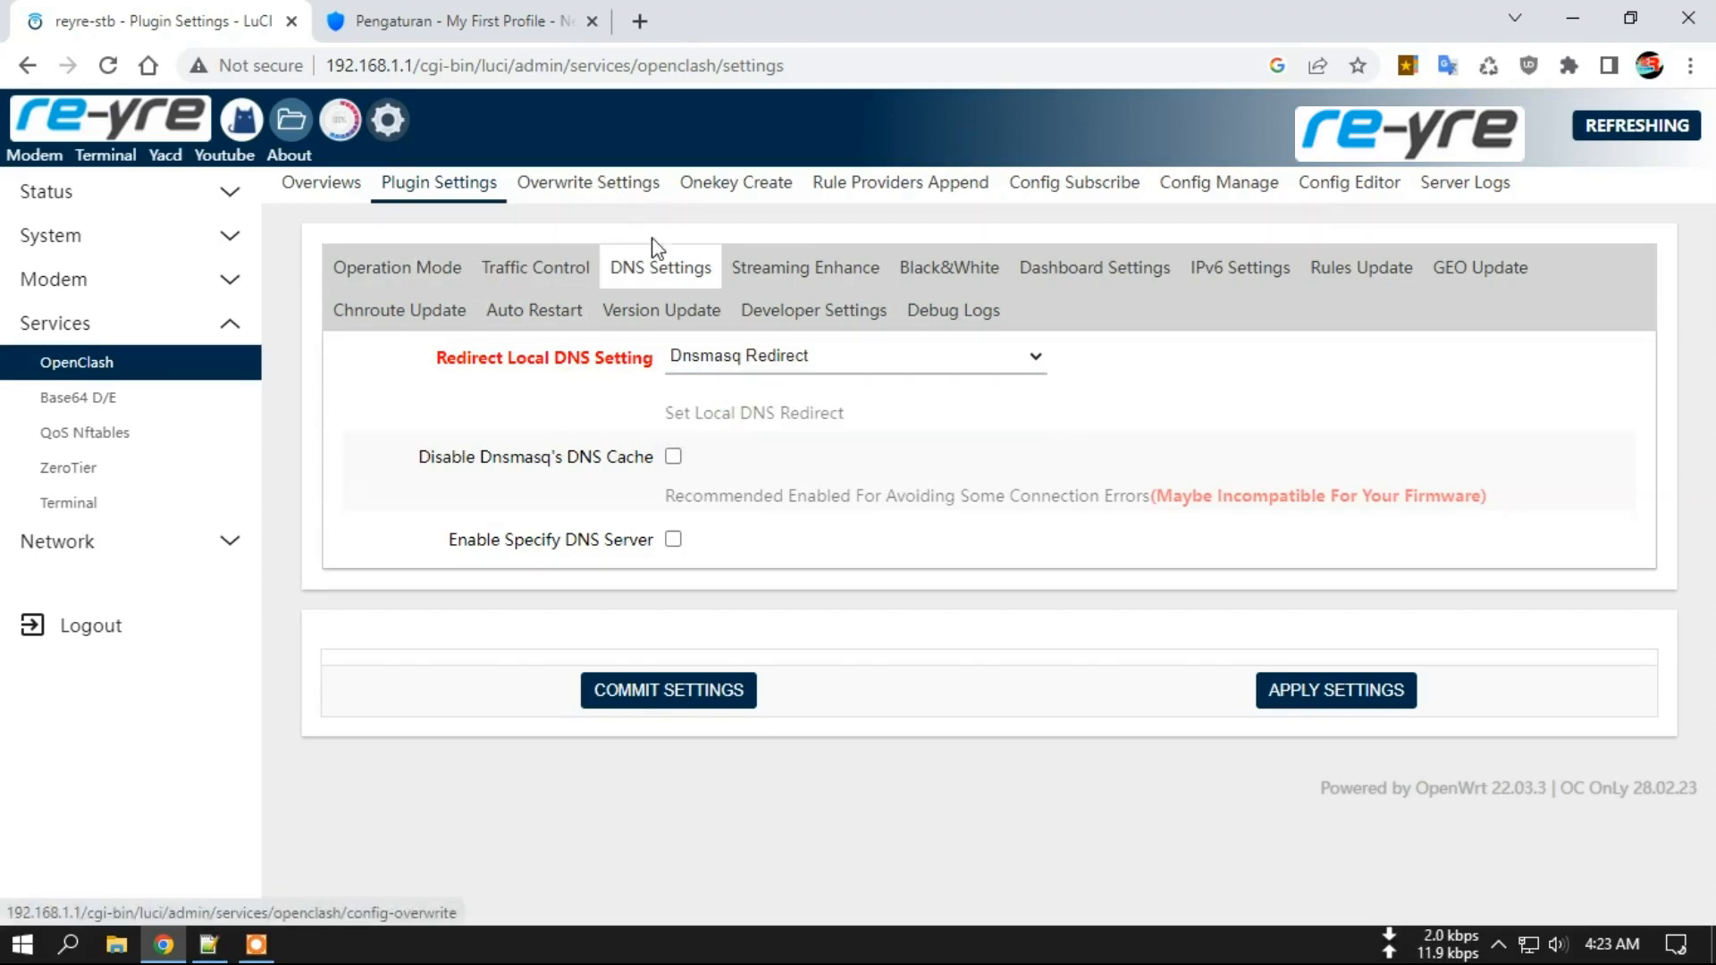
left_click(587, 186)
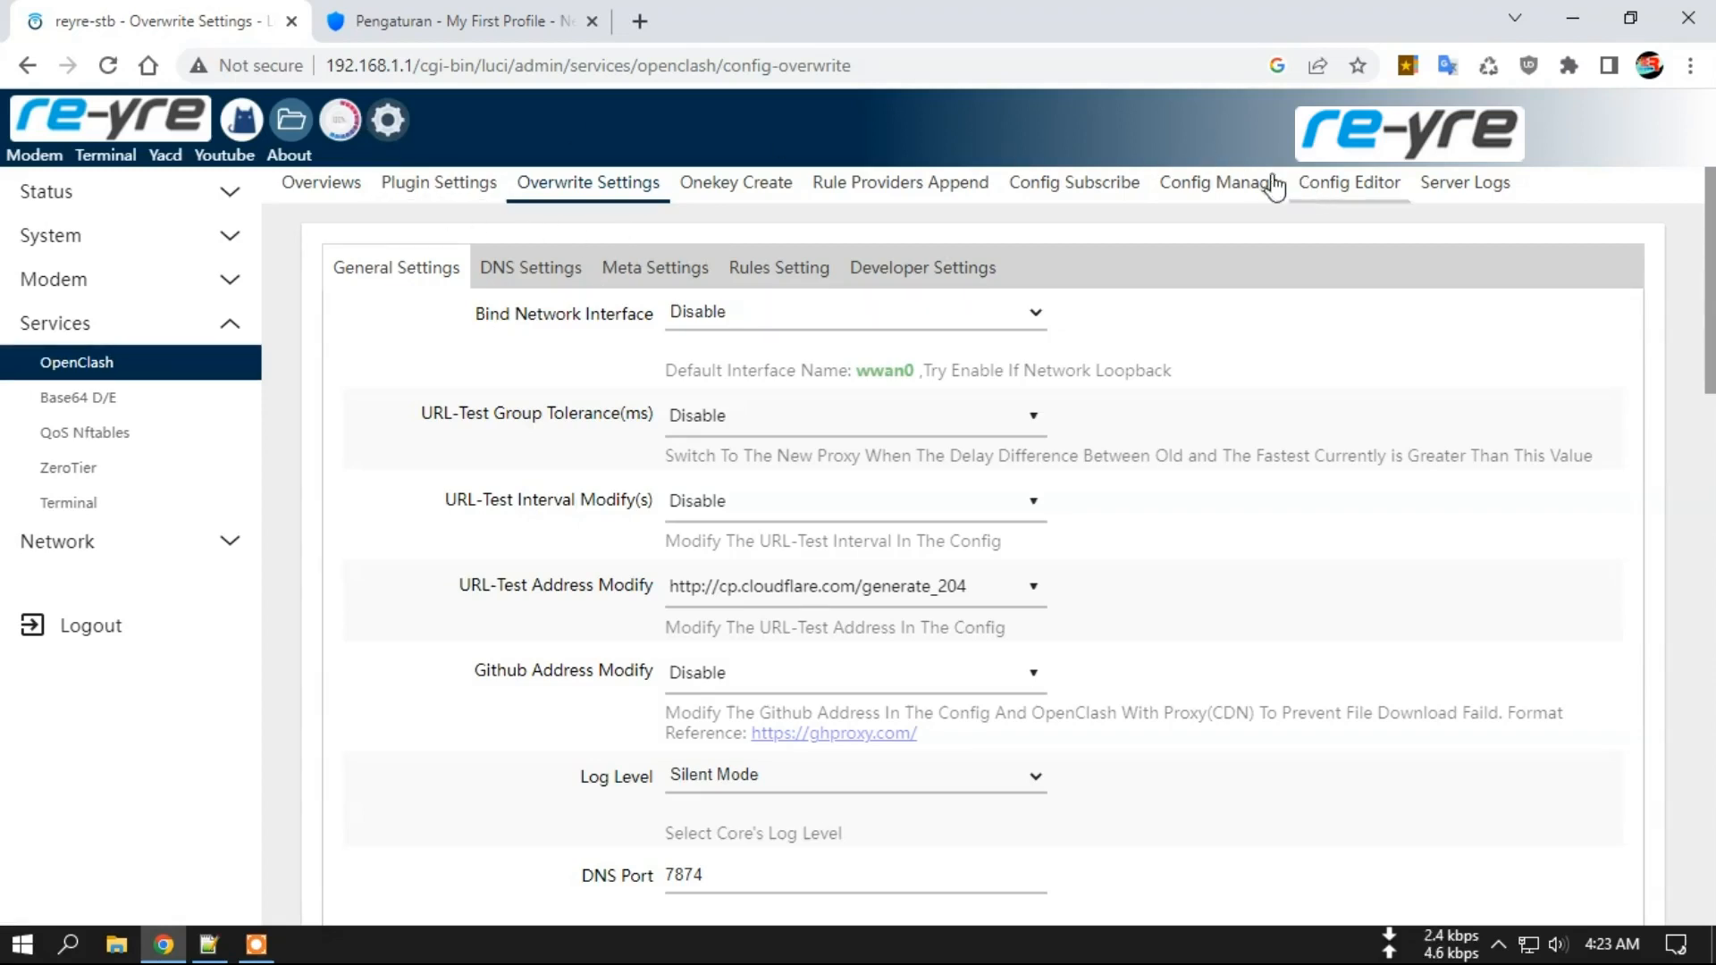
Open Config Editor in a new tab and view rule_provider/reject.yaml with its IP-CIDR payload.
right_click(1351, 189)
left_click(1421, 202)
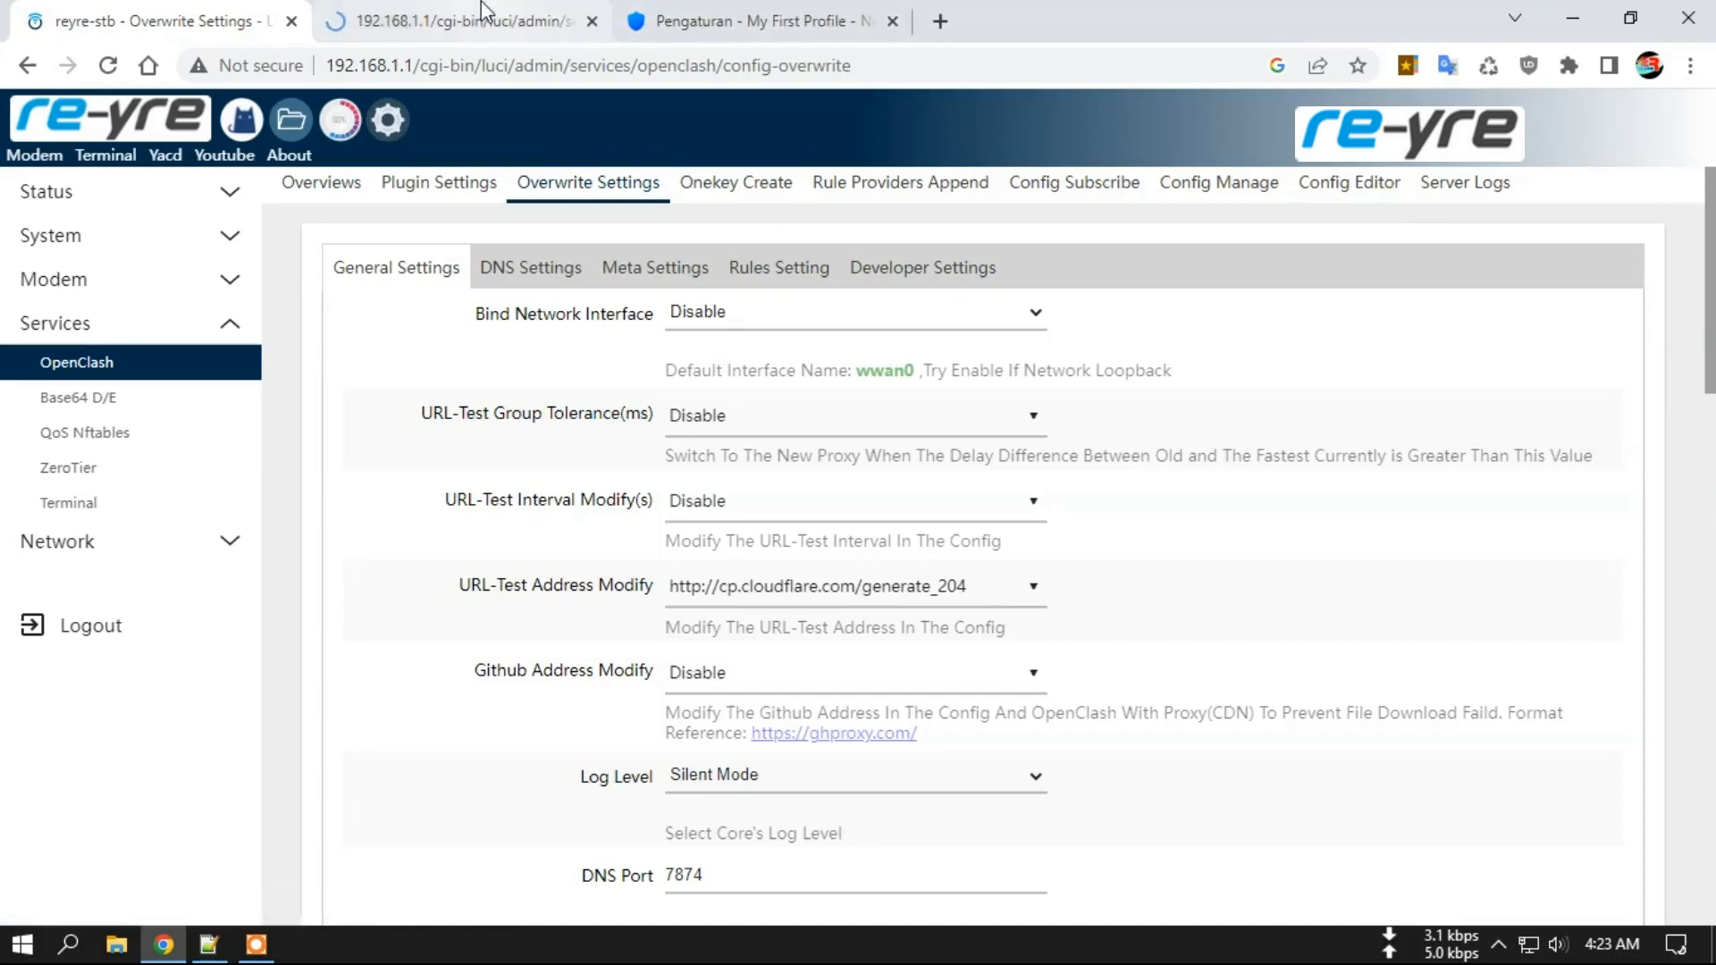
left_click(465, 20)
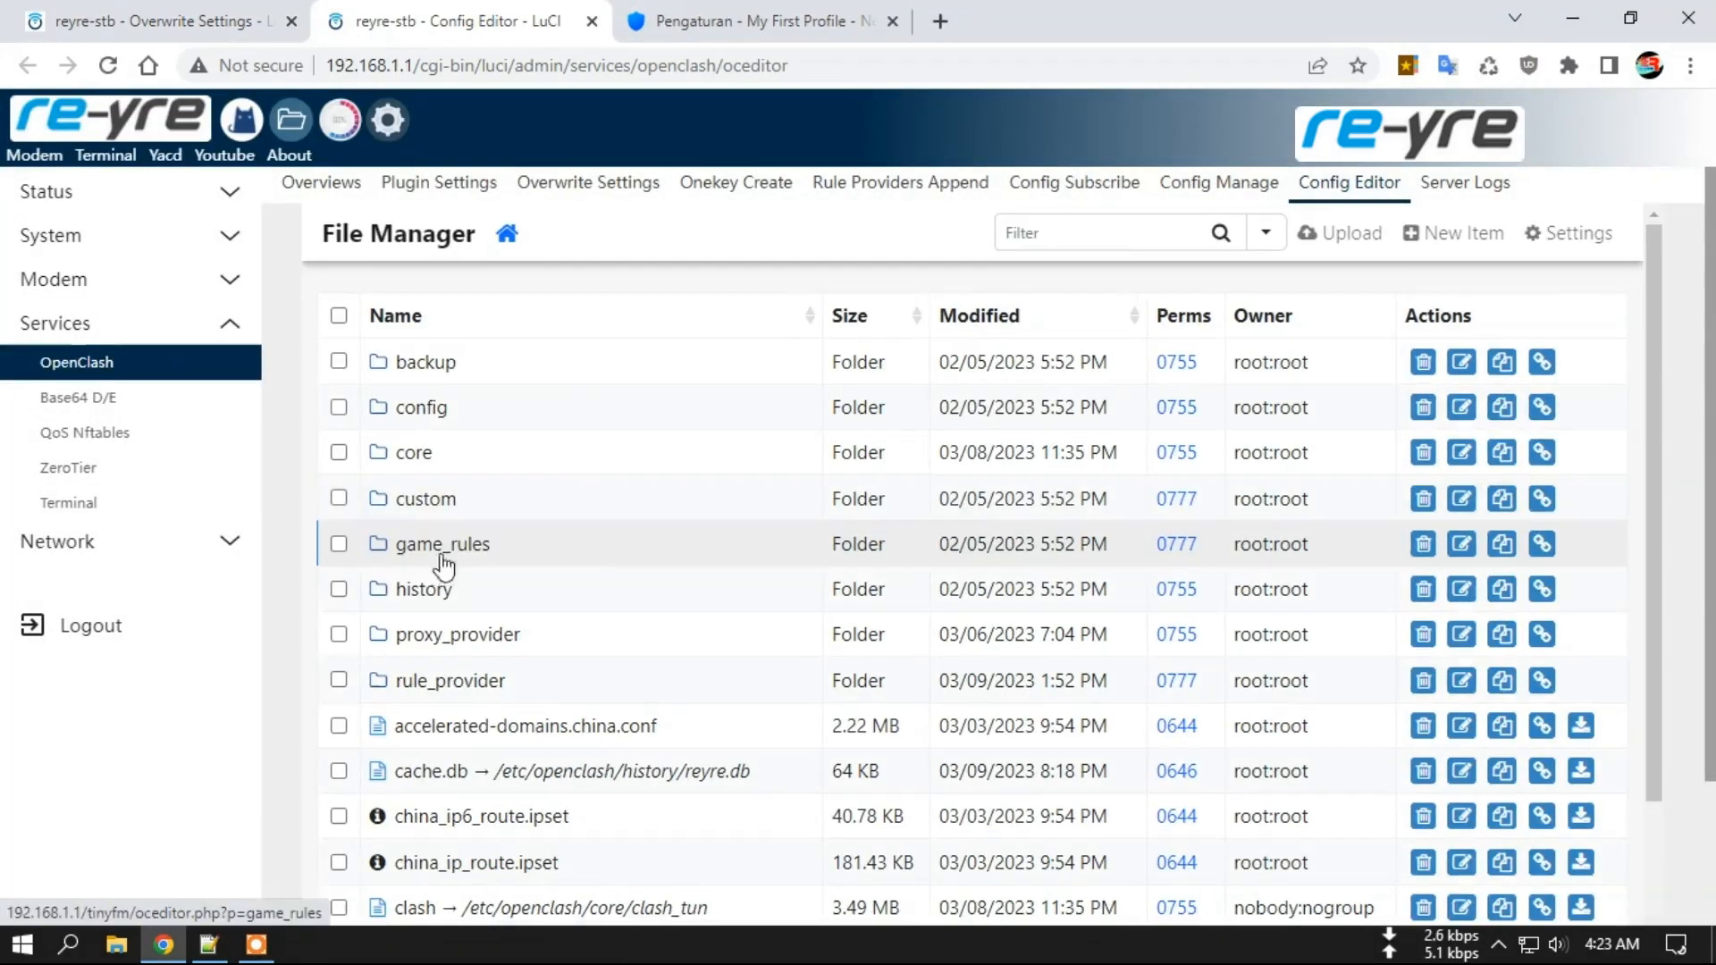
left_click(447, 682)
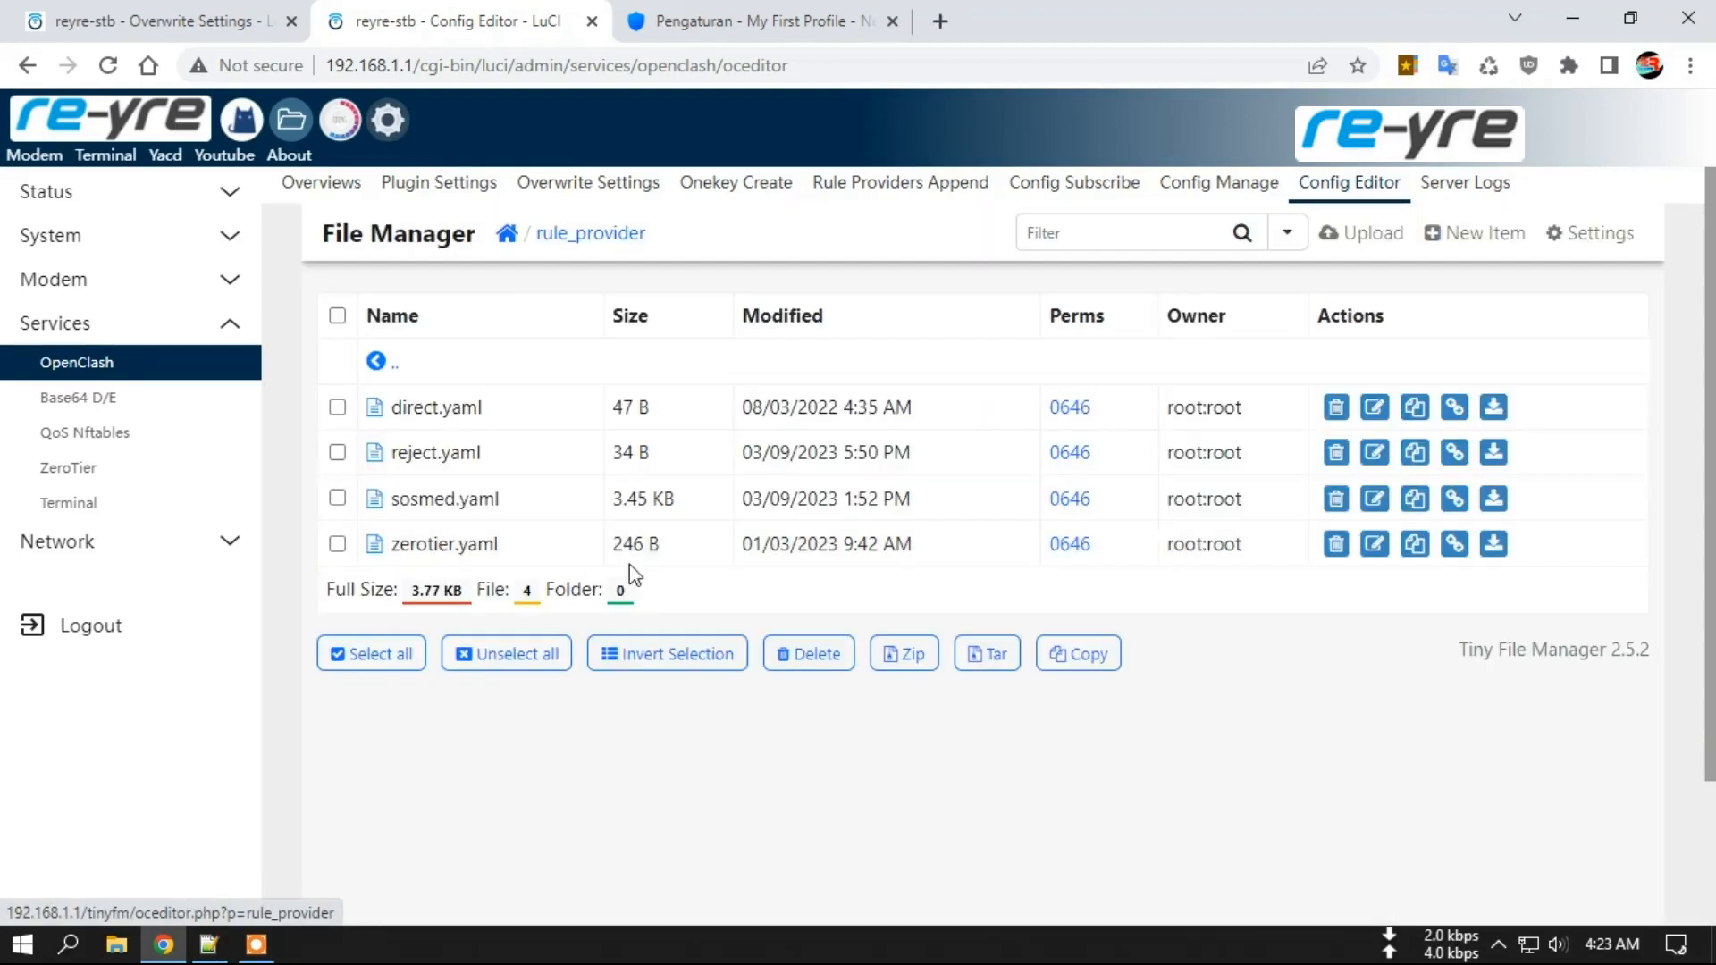
left_click(447, 458)
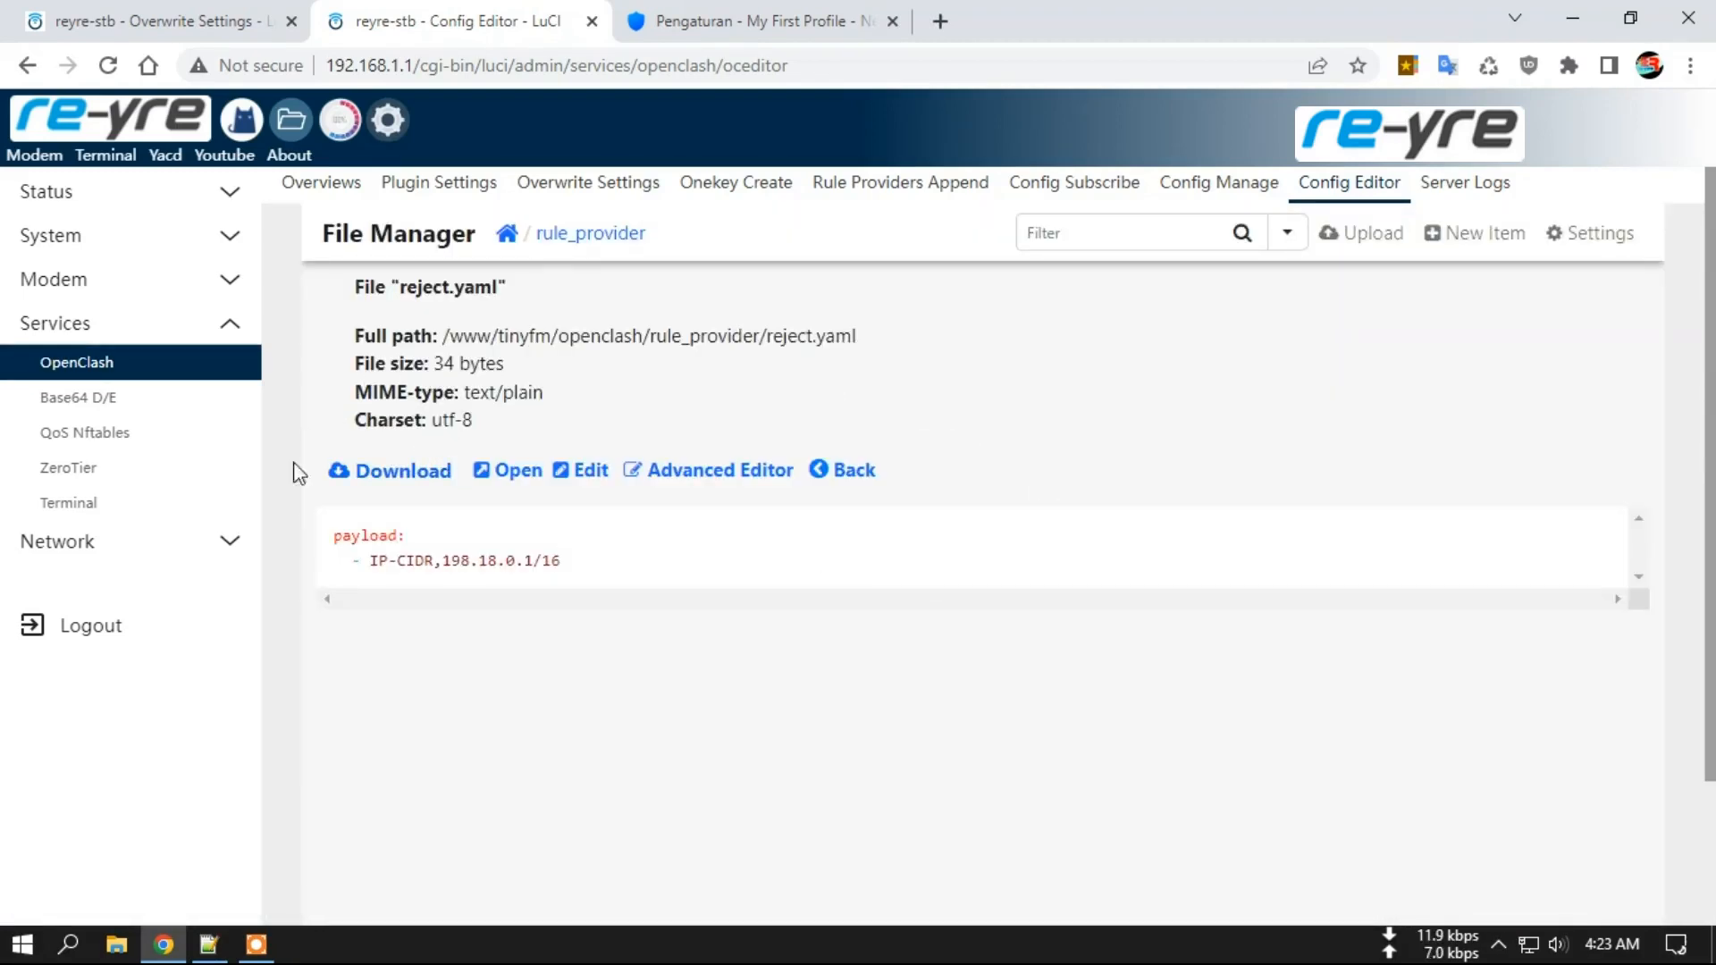
scroll(376, 599, "down", 2)
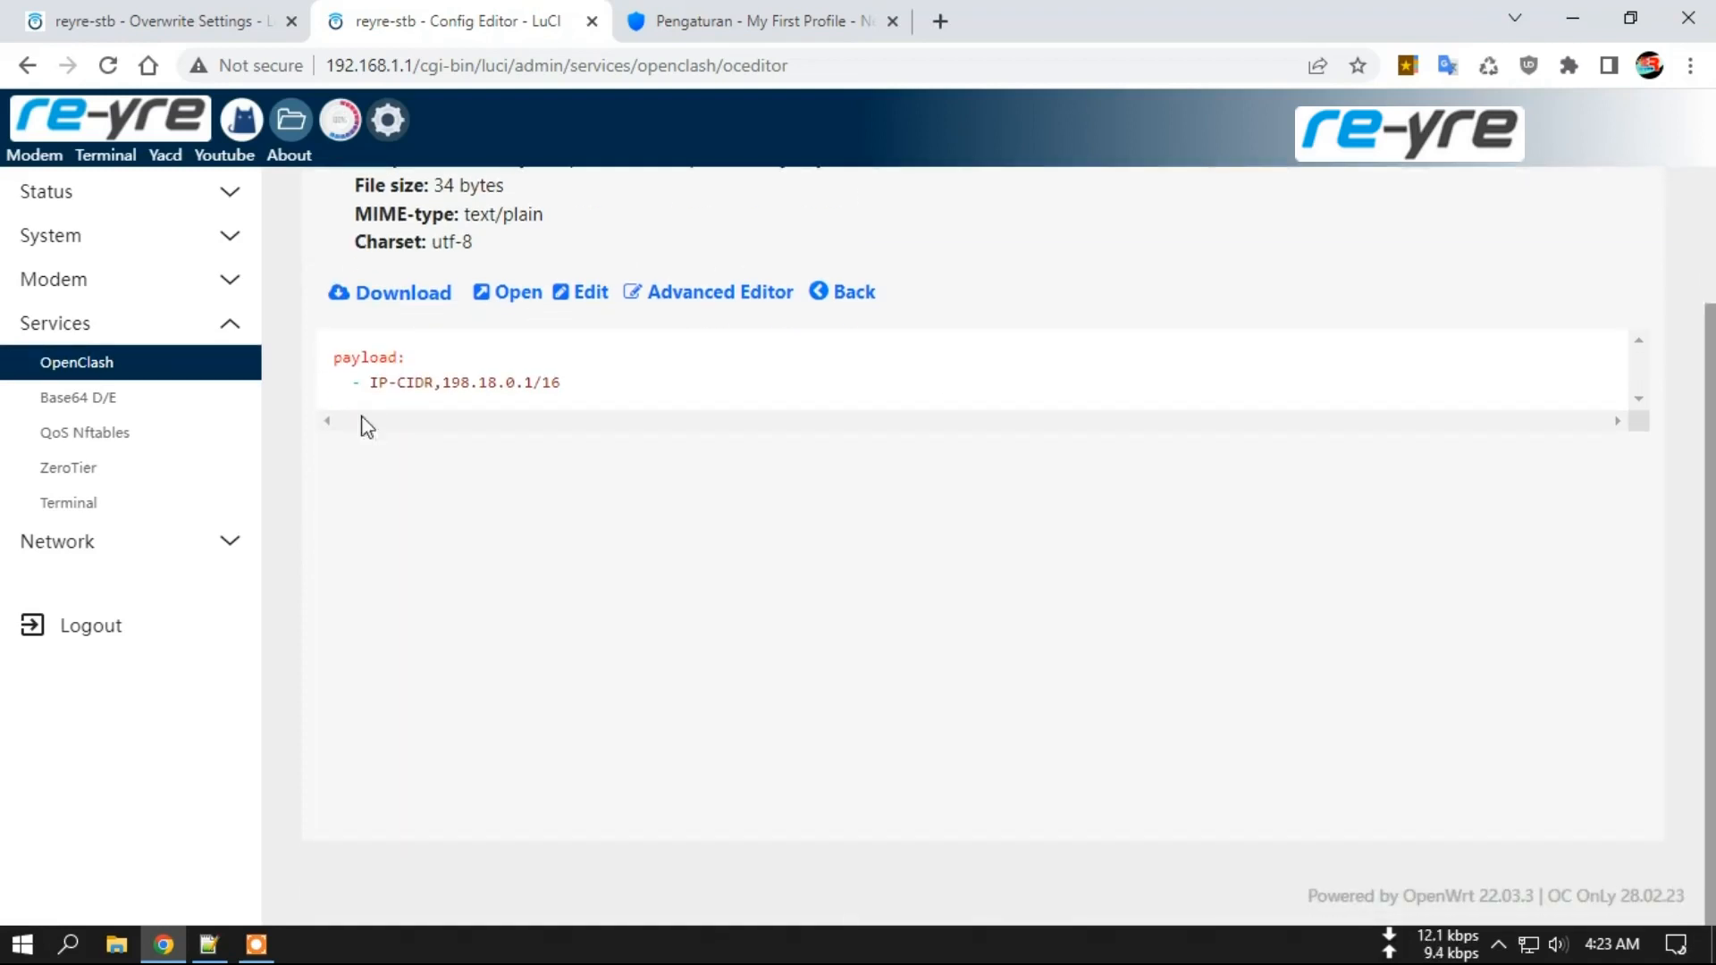
scroll(558, 715, "up", 2)
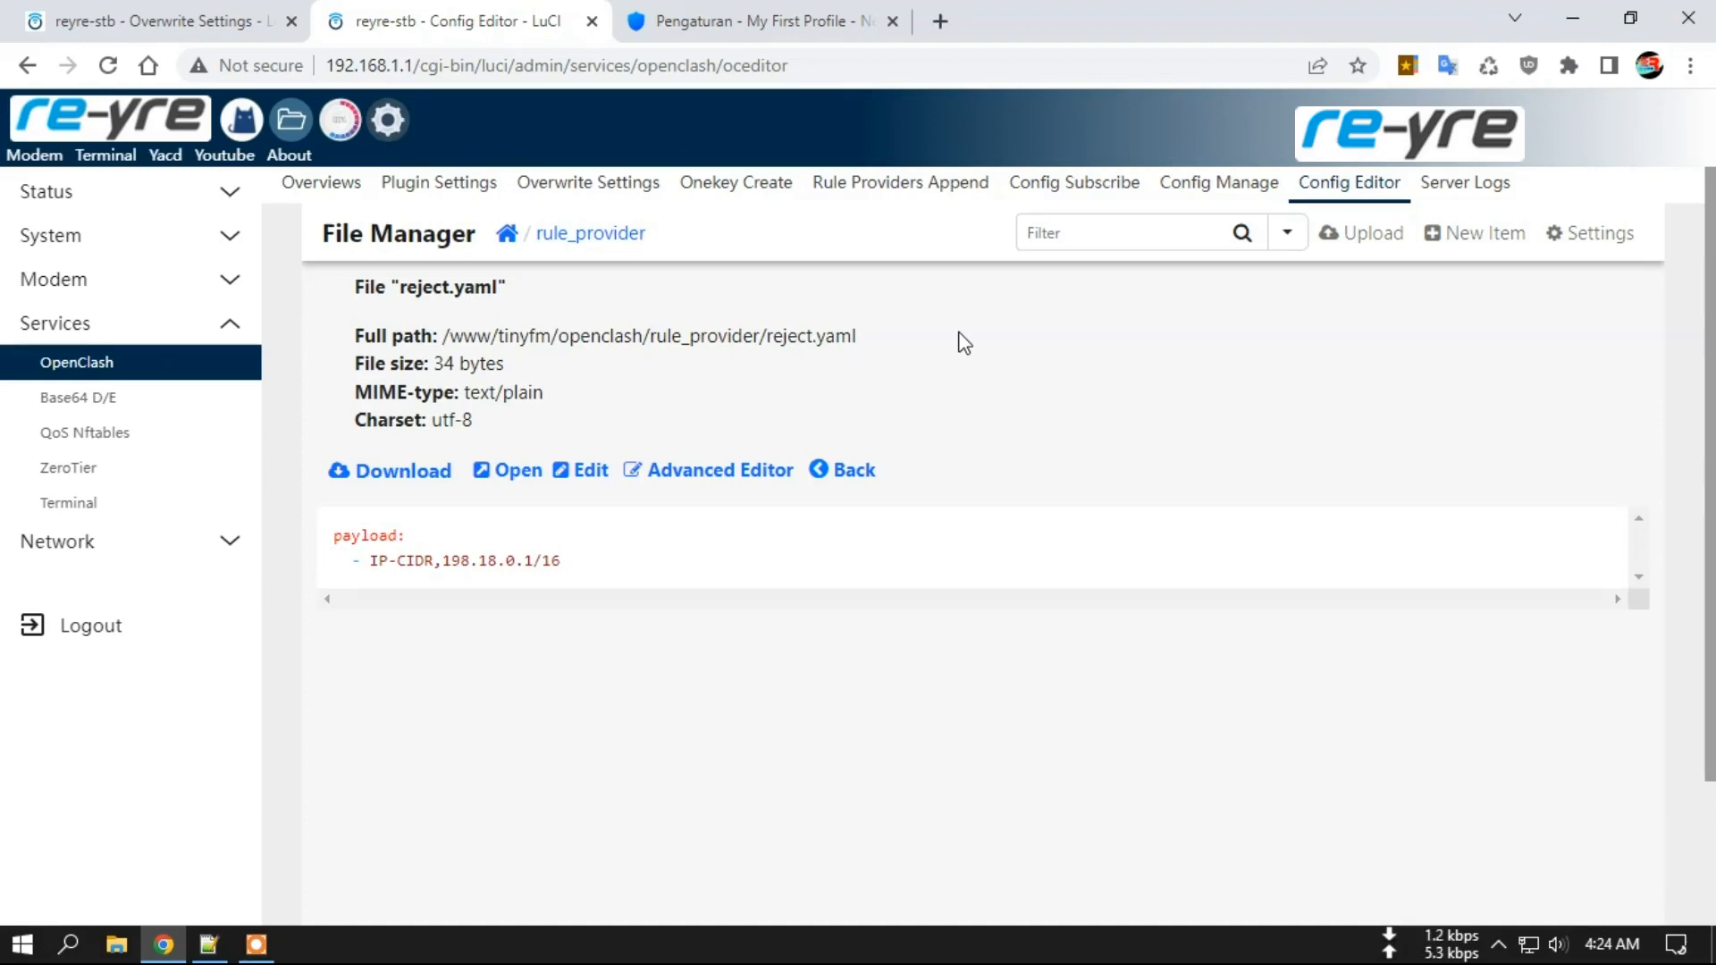
Close the Config Editor tab and show the DNS overwrite settings.
left_click(592, 21)
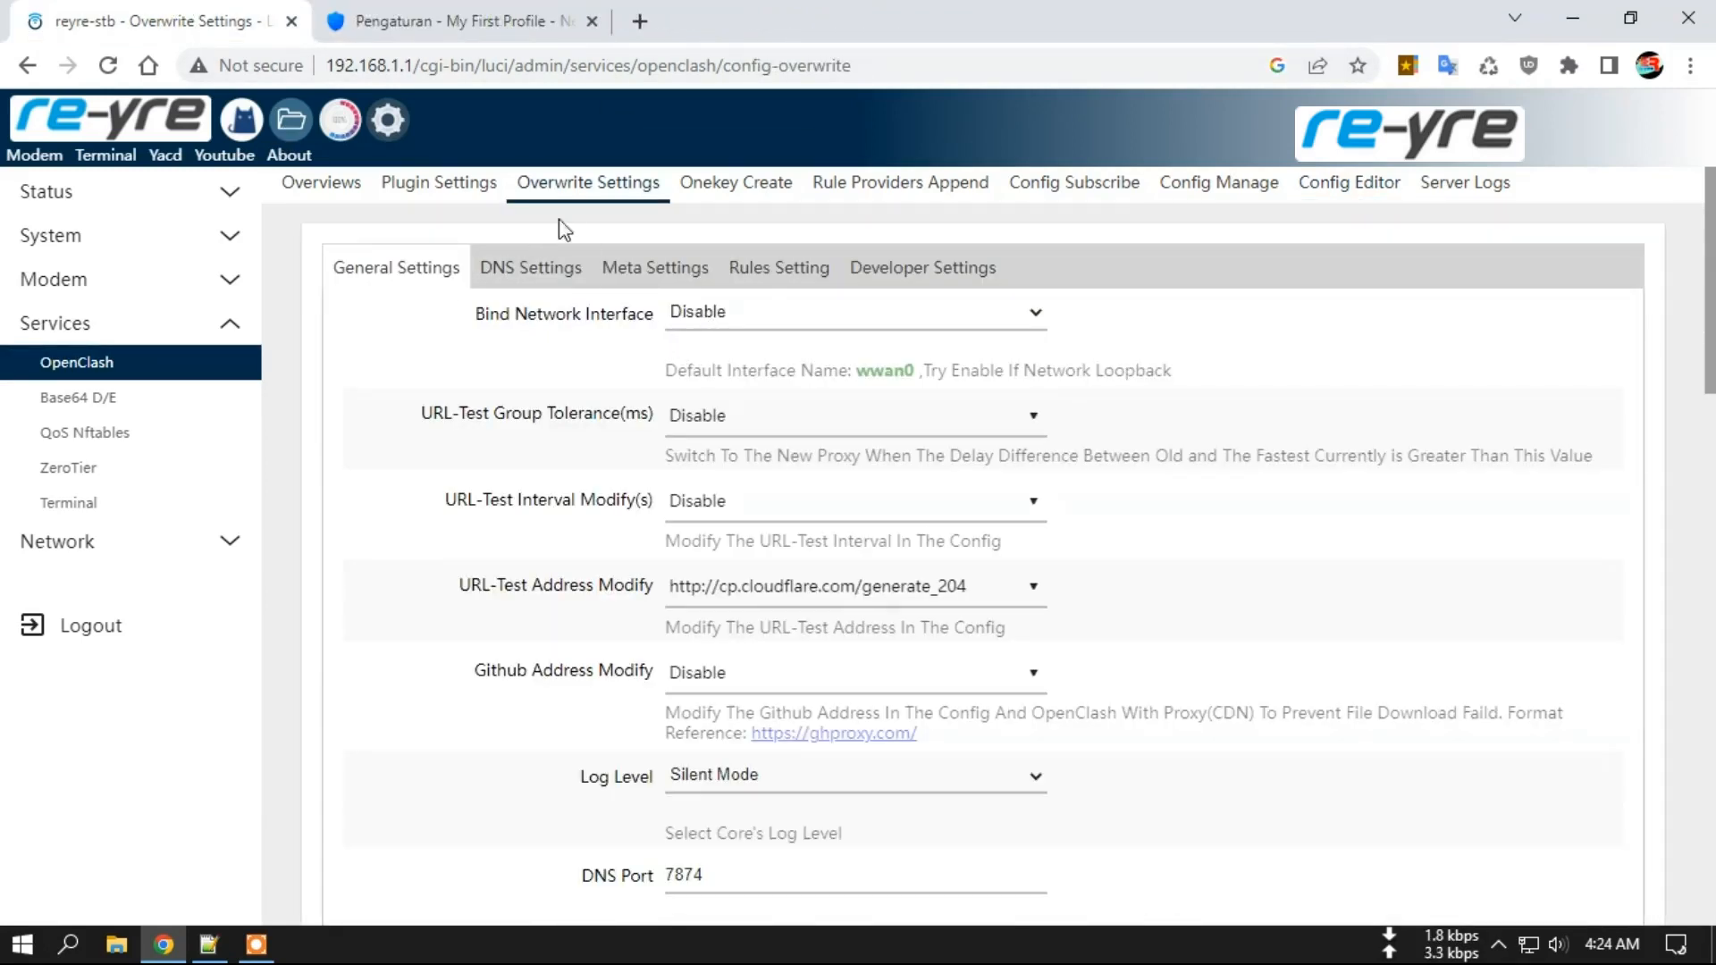
left_click(530, 273)
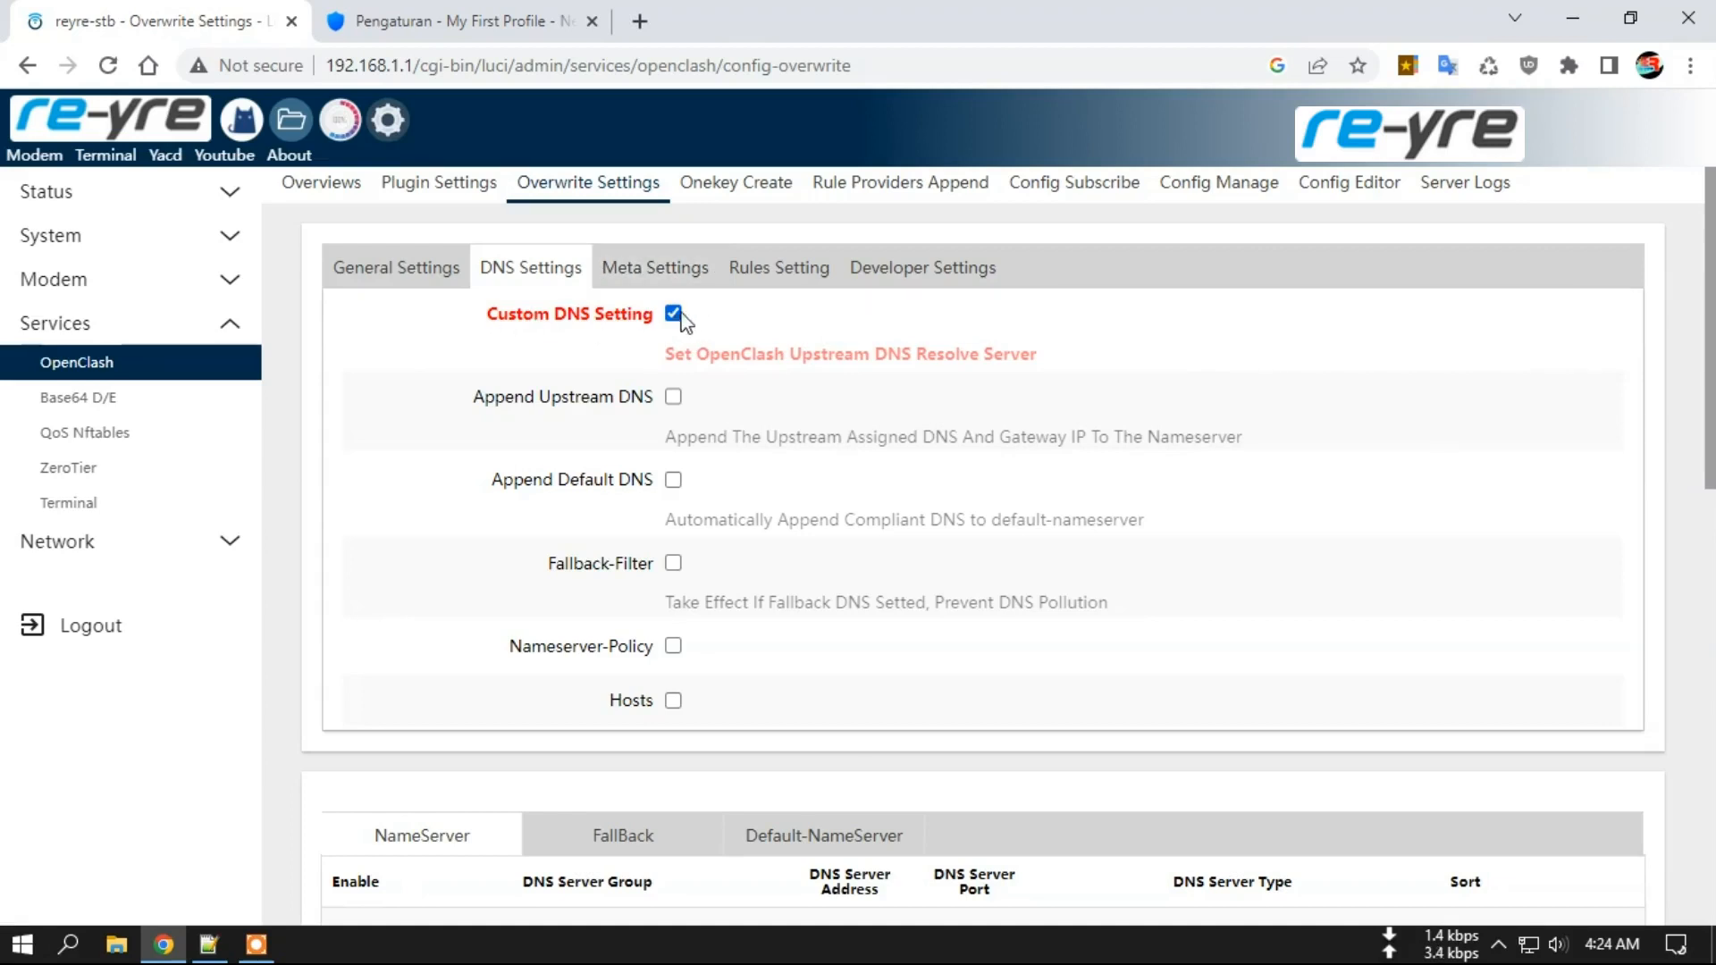
scroll(804, 352, "down", 5)
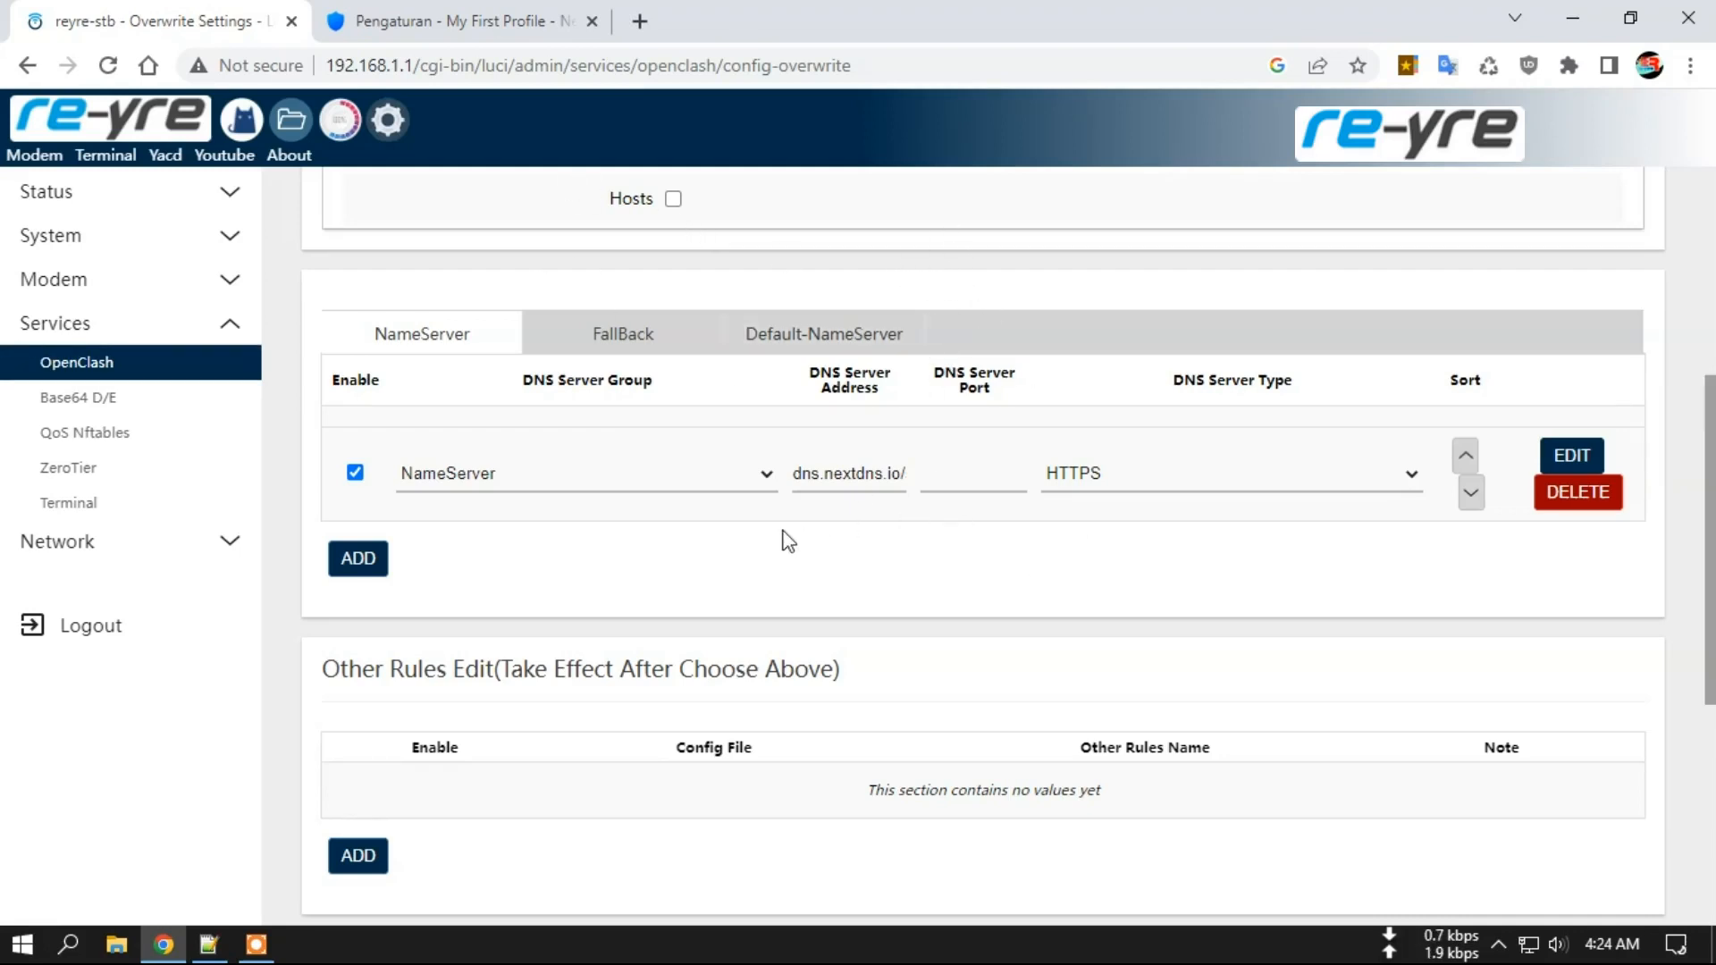
left_click(420, 333)
Copy the NameServer's NextDNS HTTPS server address from the table into Notepad++.
left_click(487, 482)
left_click(463, 500)
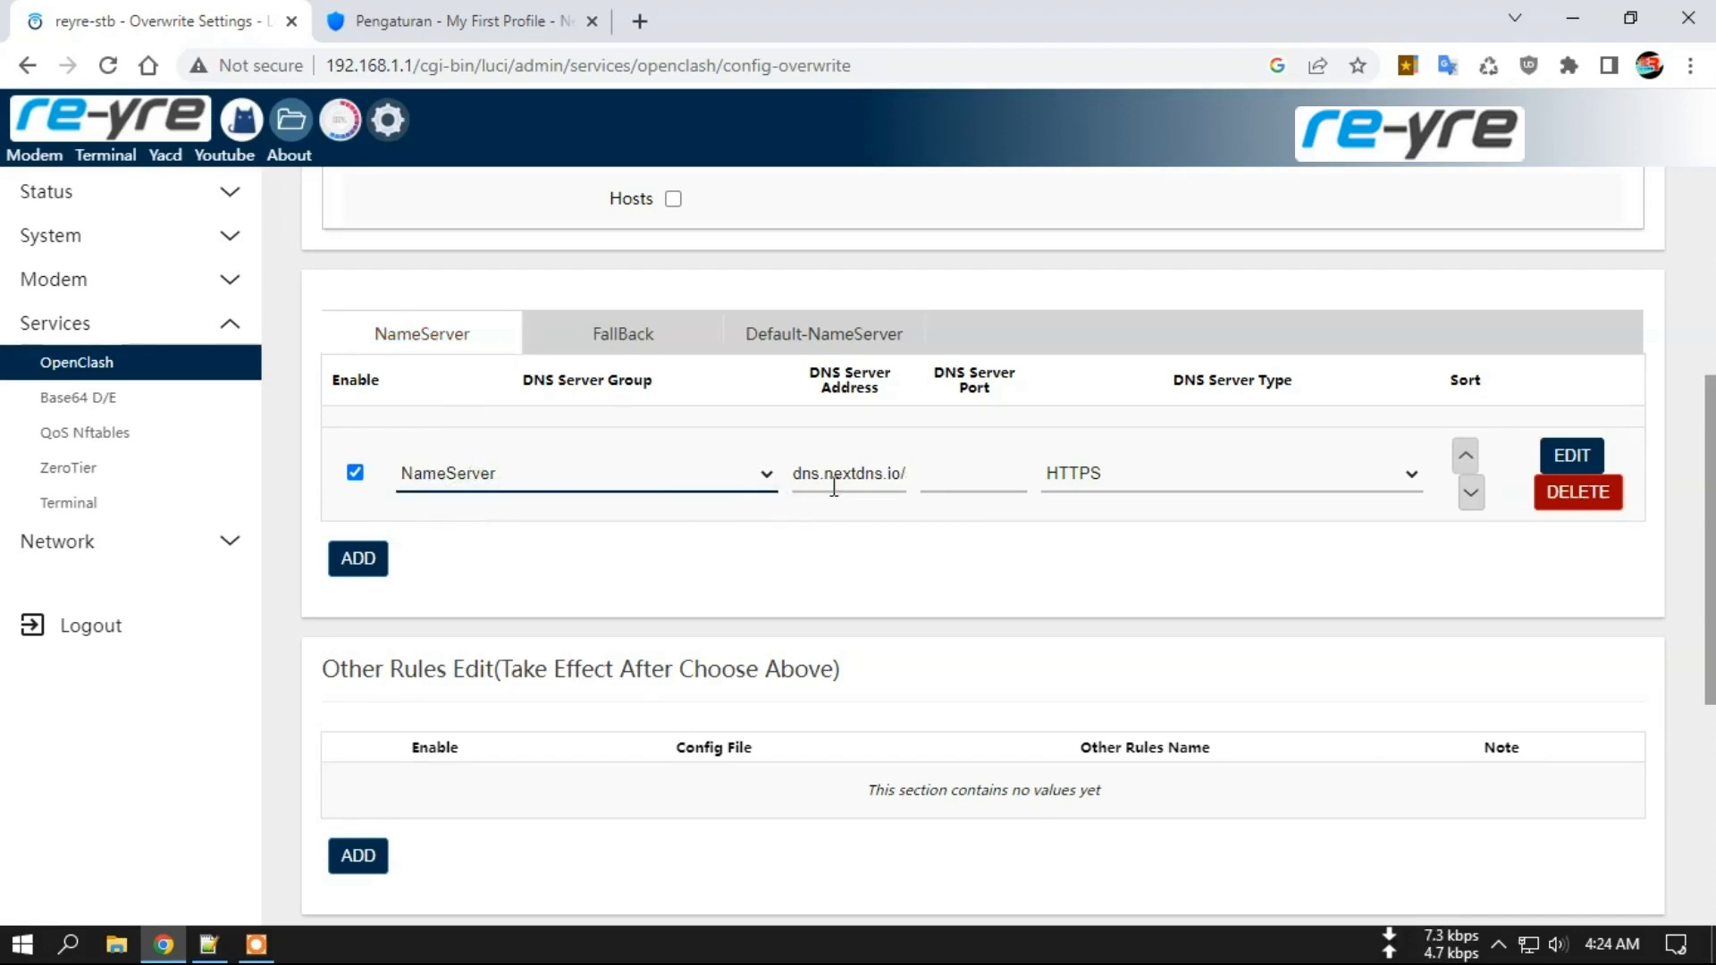
left_click_drag(790, 474, 909, 472)
right_click(880, 470)
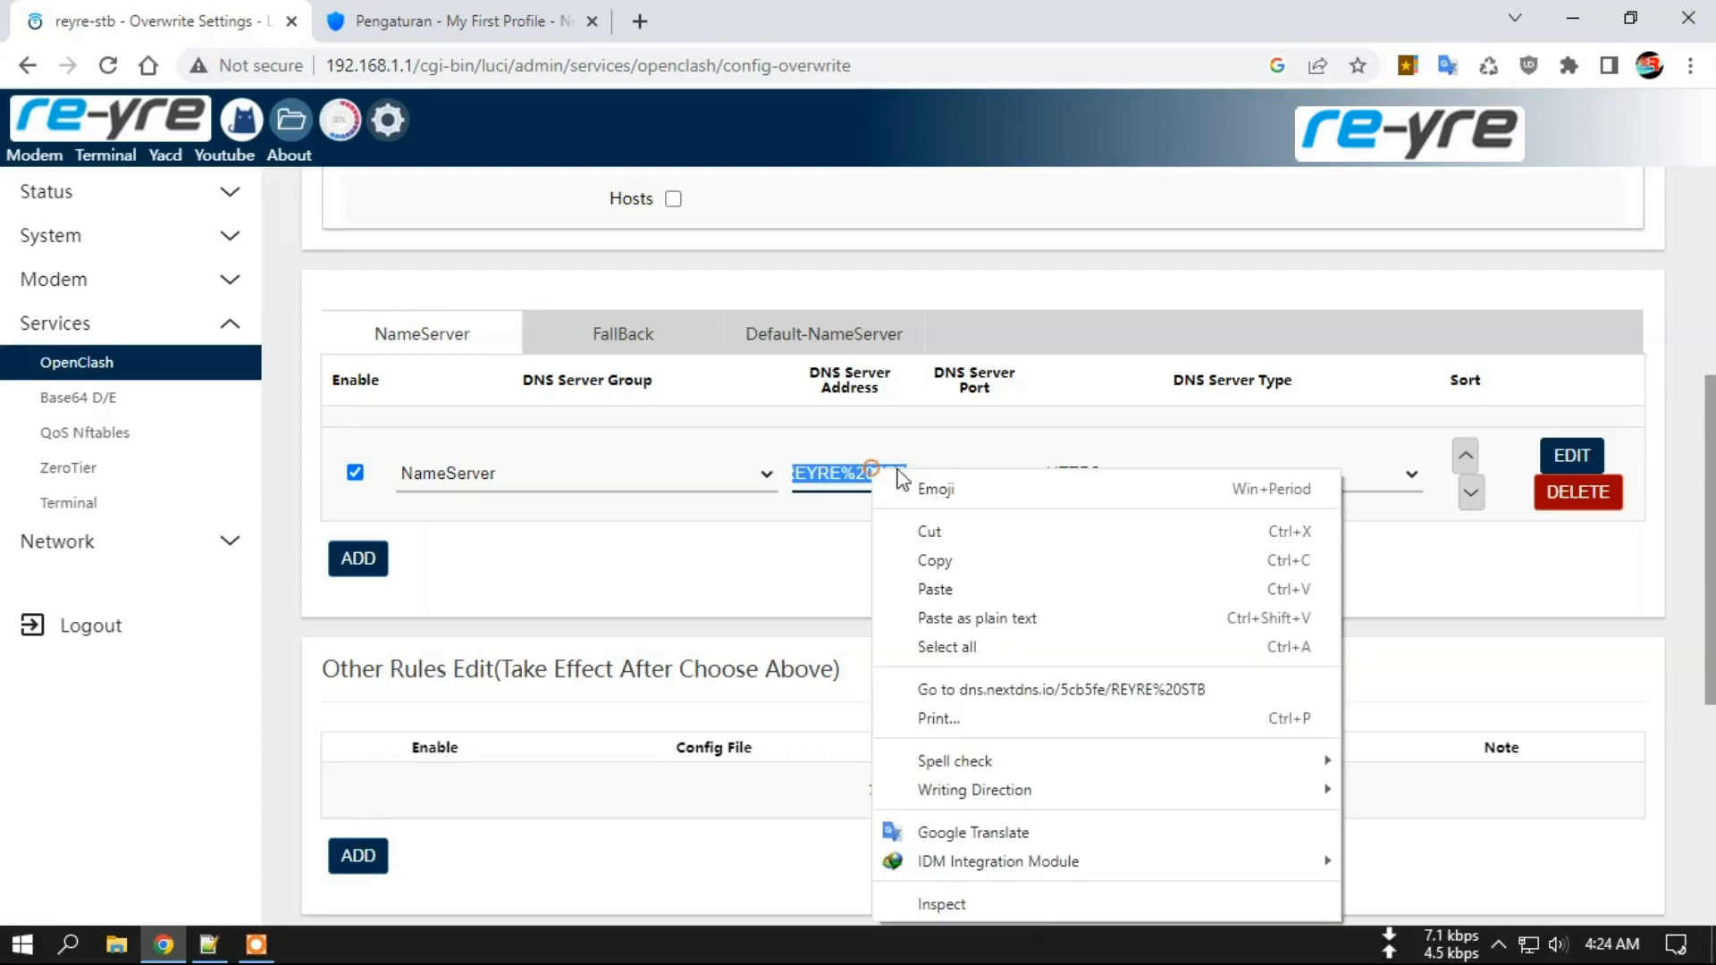
left_click(957, 562)
left_click(221, 948)
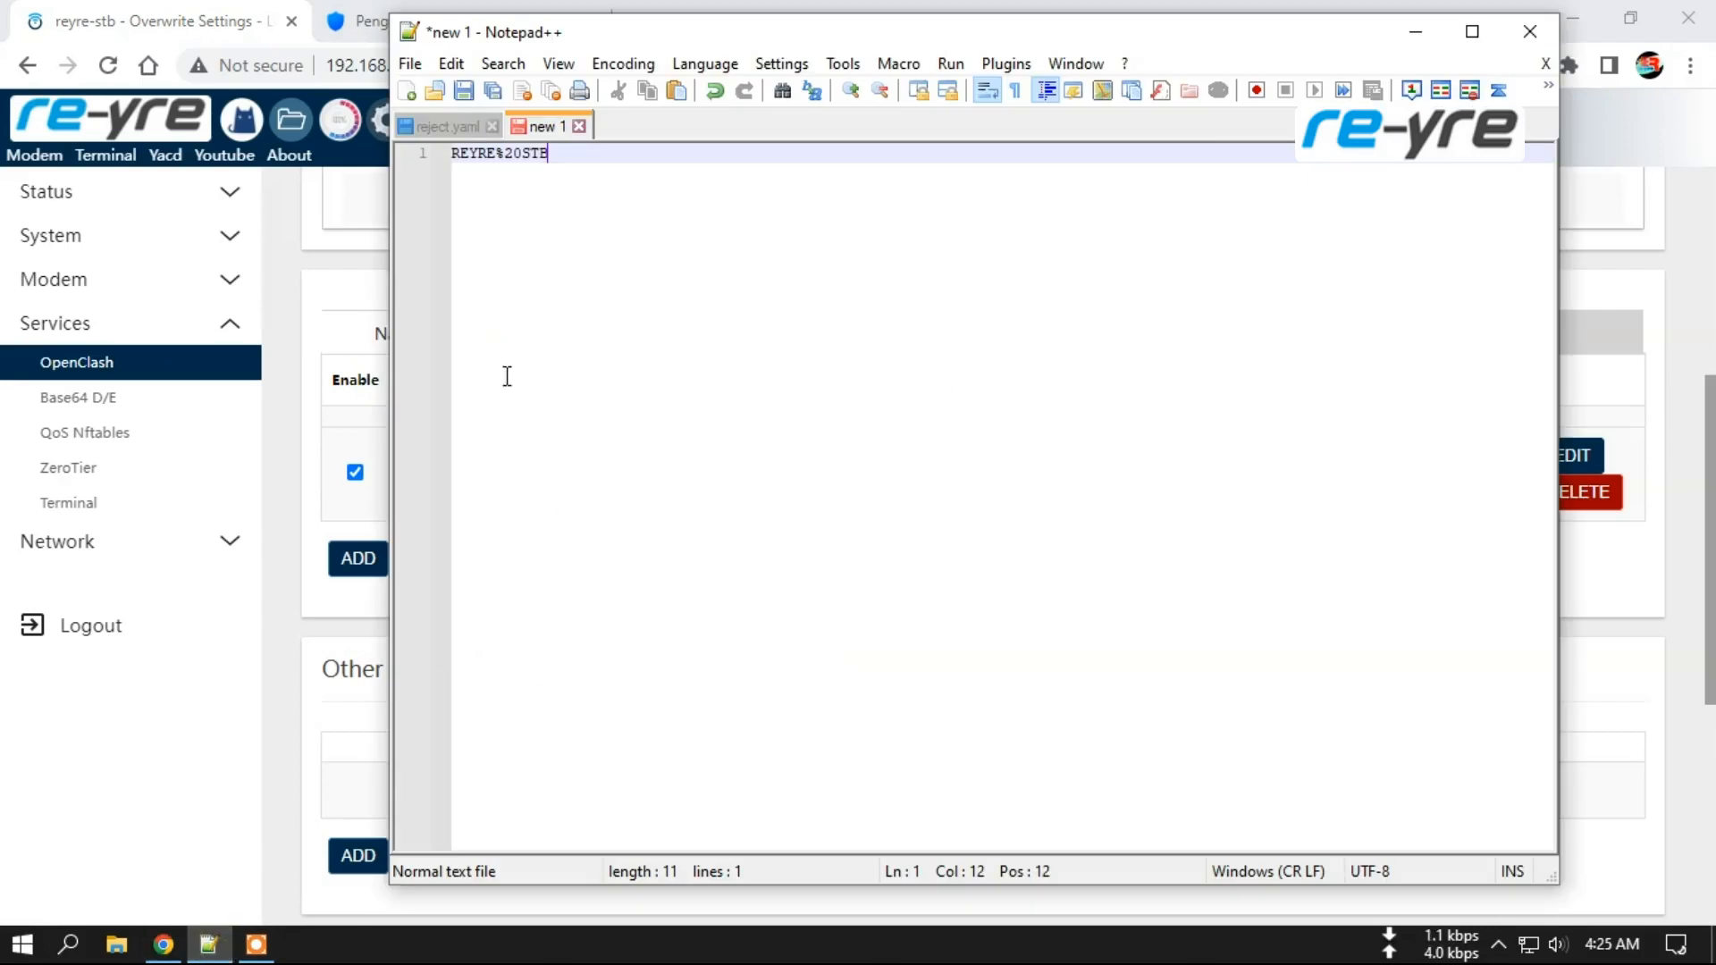
Paste the copied NextDNS address onto a new line 3.
key("Return")
key("Return")
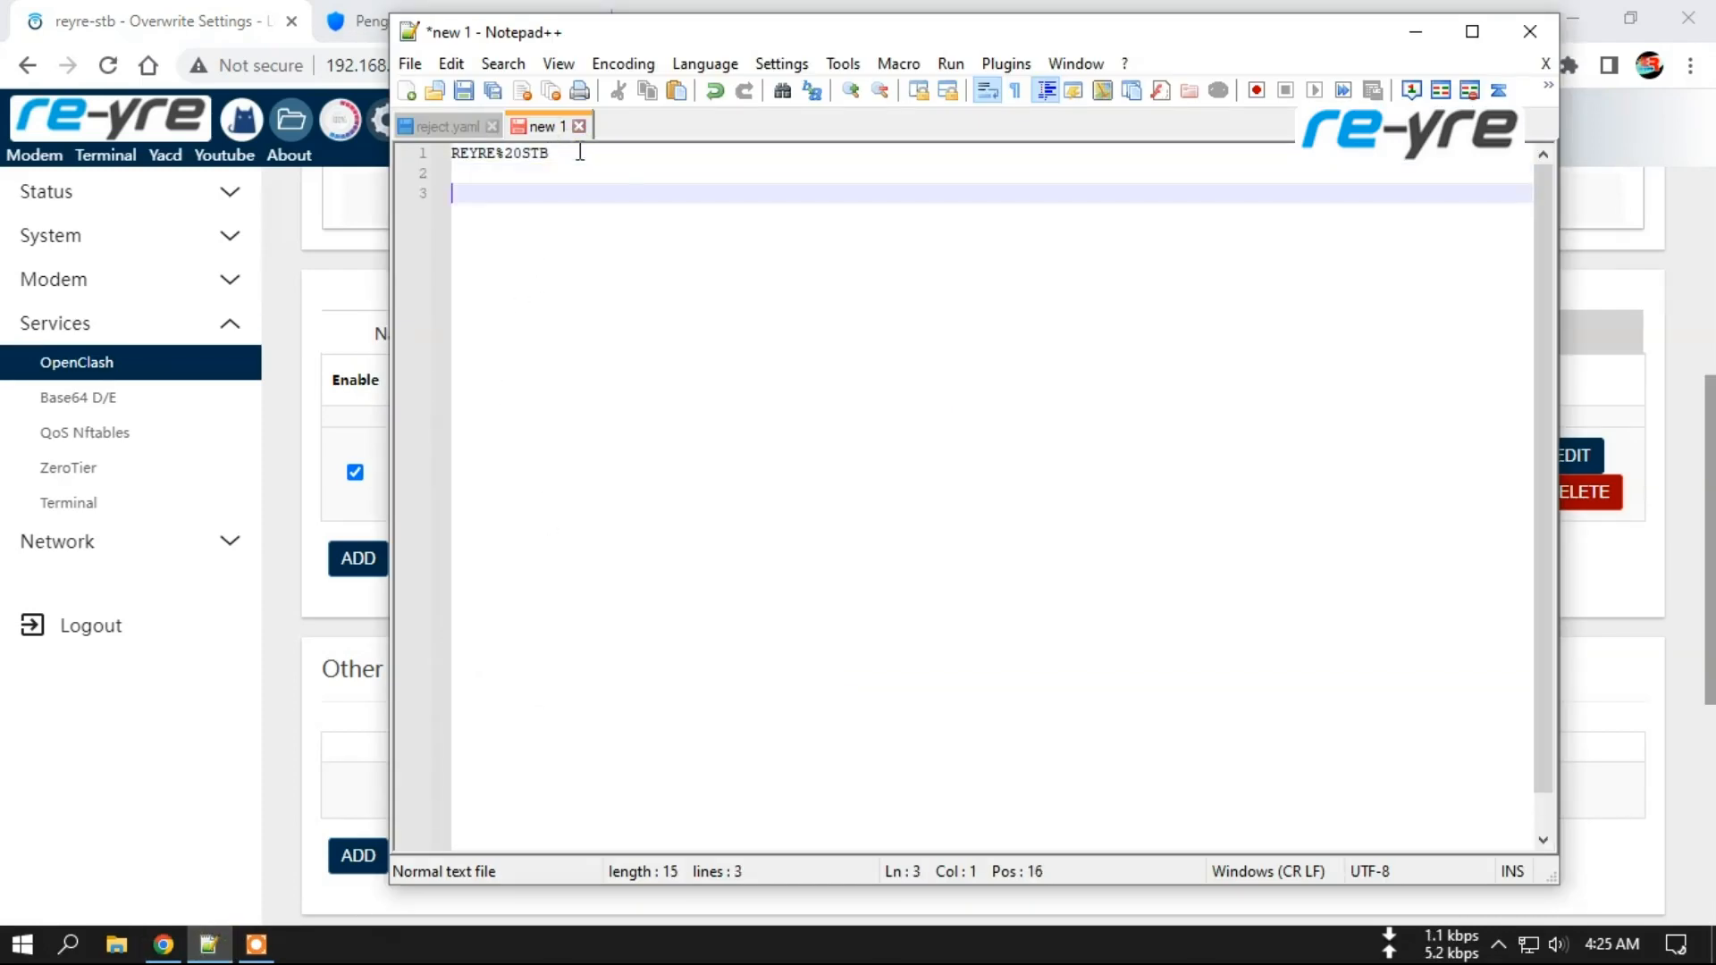
right_click(574, 198)
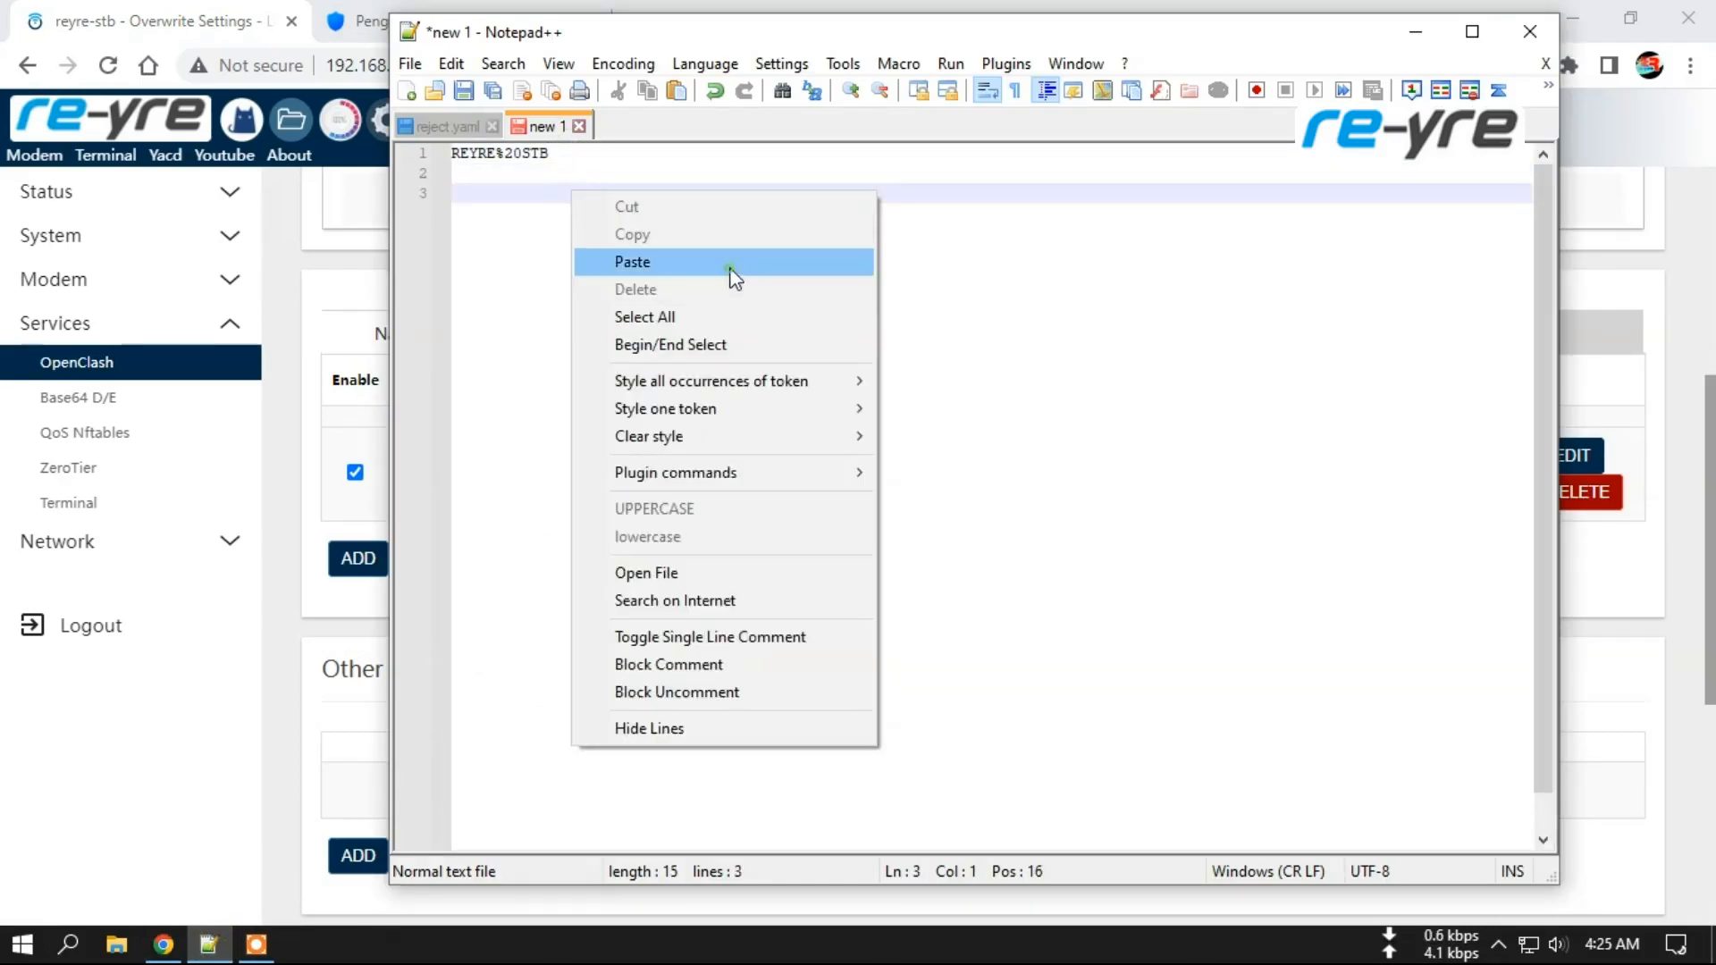
left_click(729, 262)
Trim the trailing device name and slash, leaving dns.nextdns.io plus the profile ID.
left_click(452, 193)
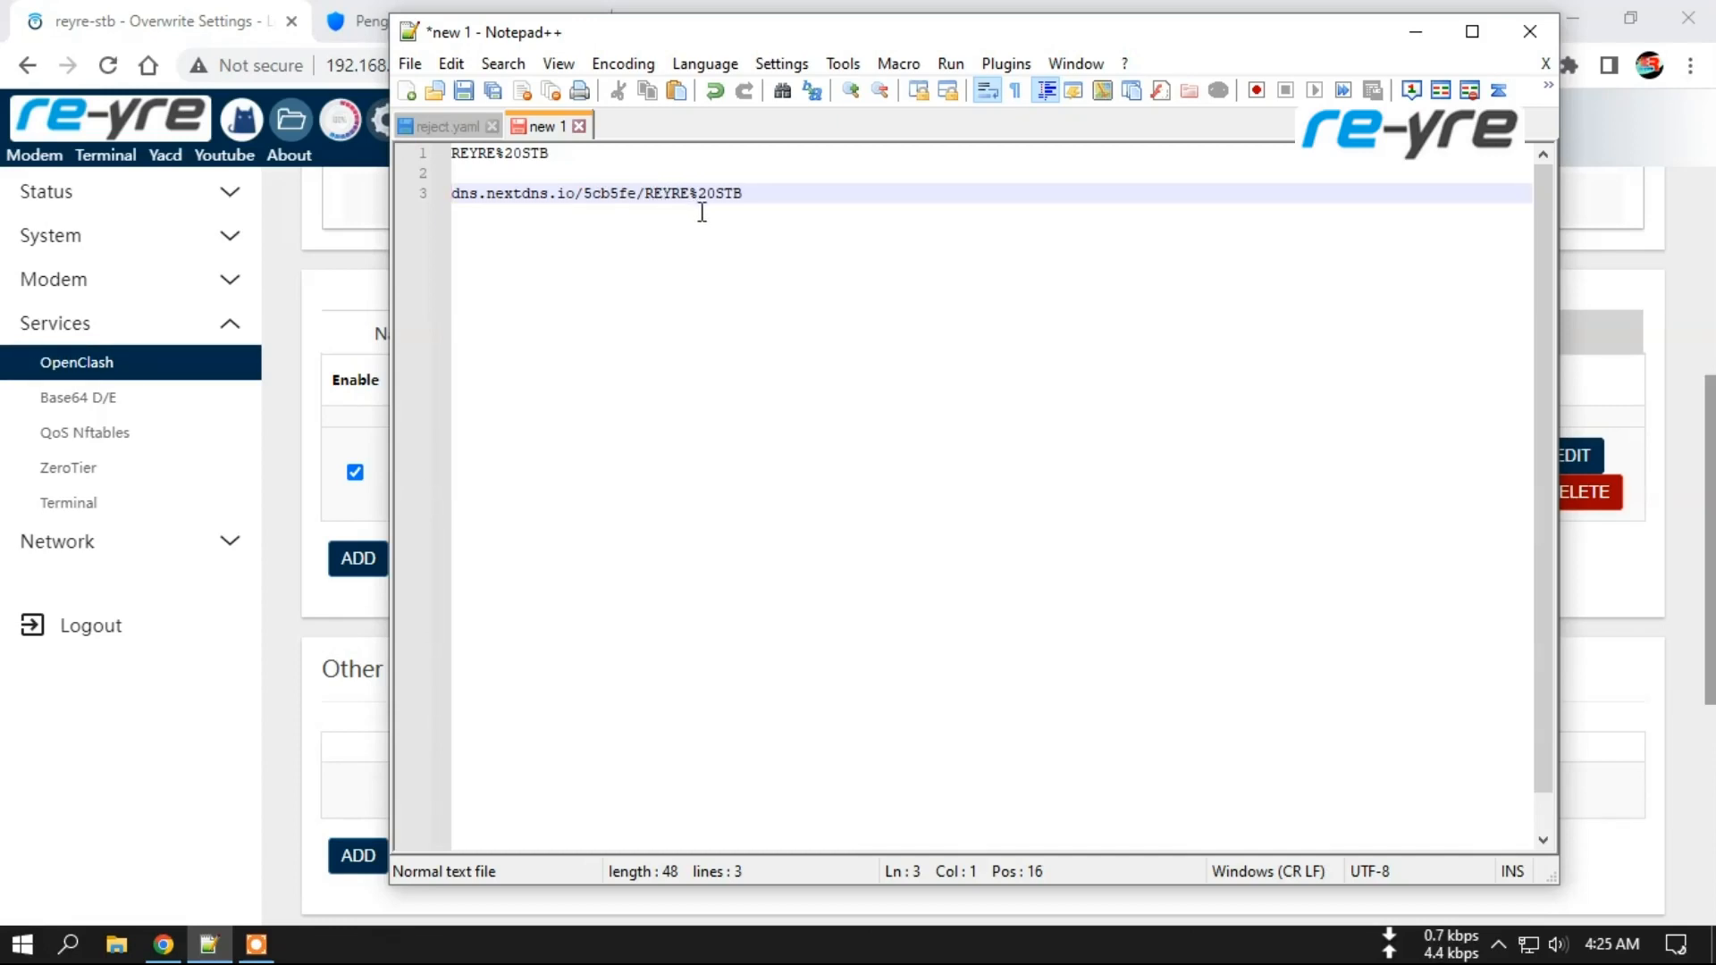
left_click_drag(645, 193, 782, 190)
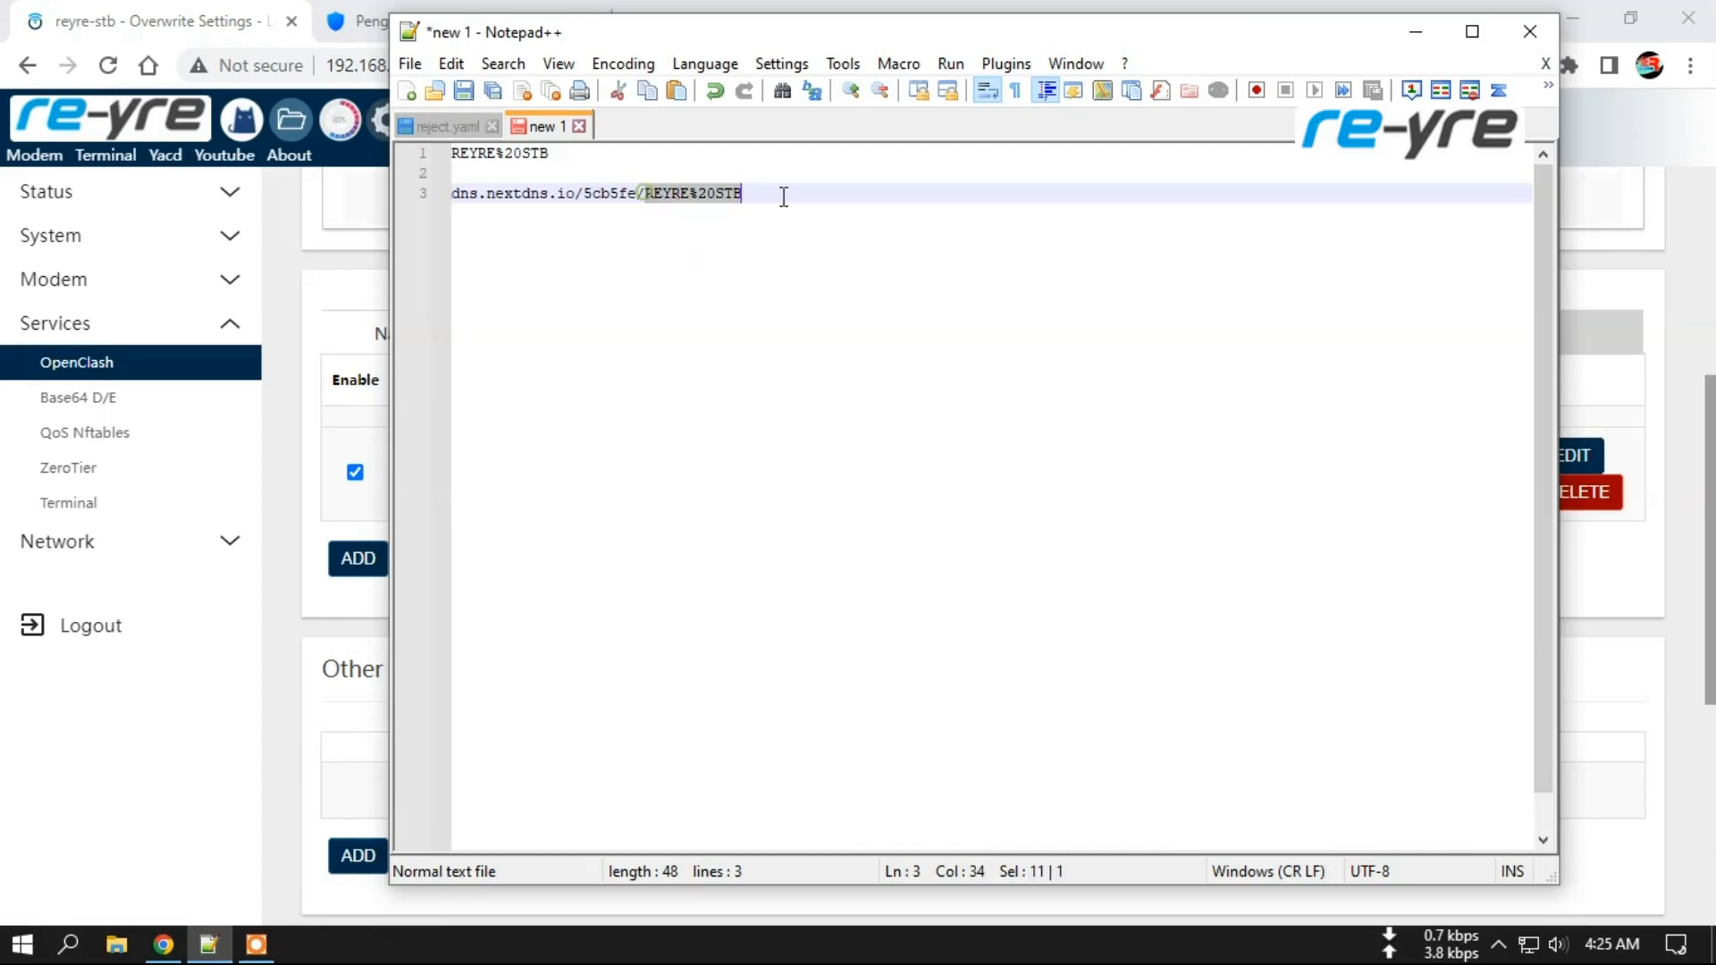
key("Delete")
key("BackSpace")
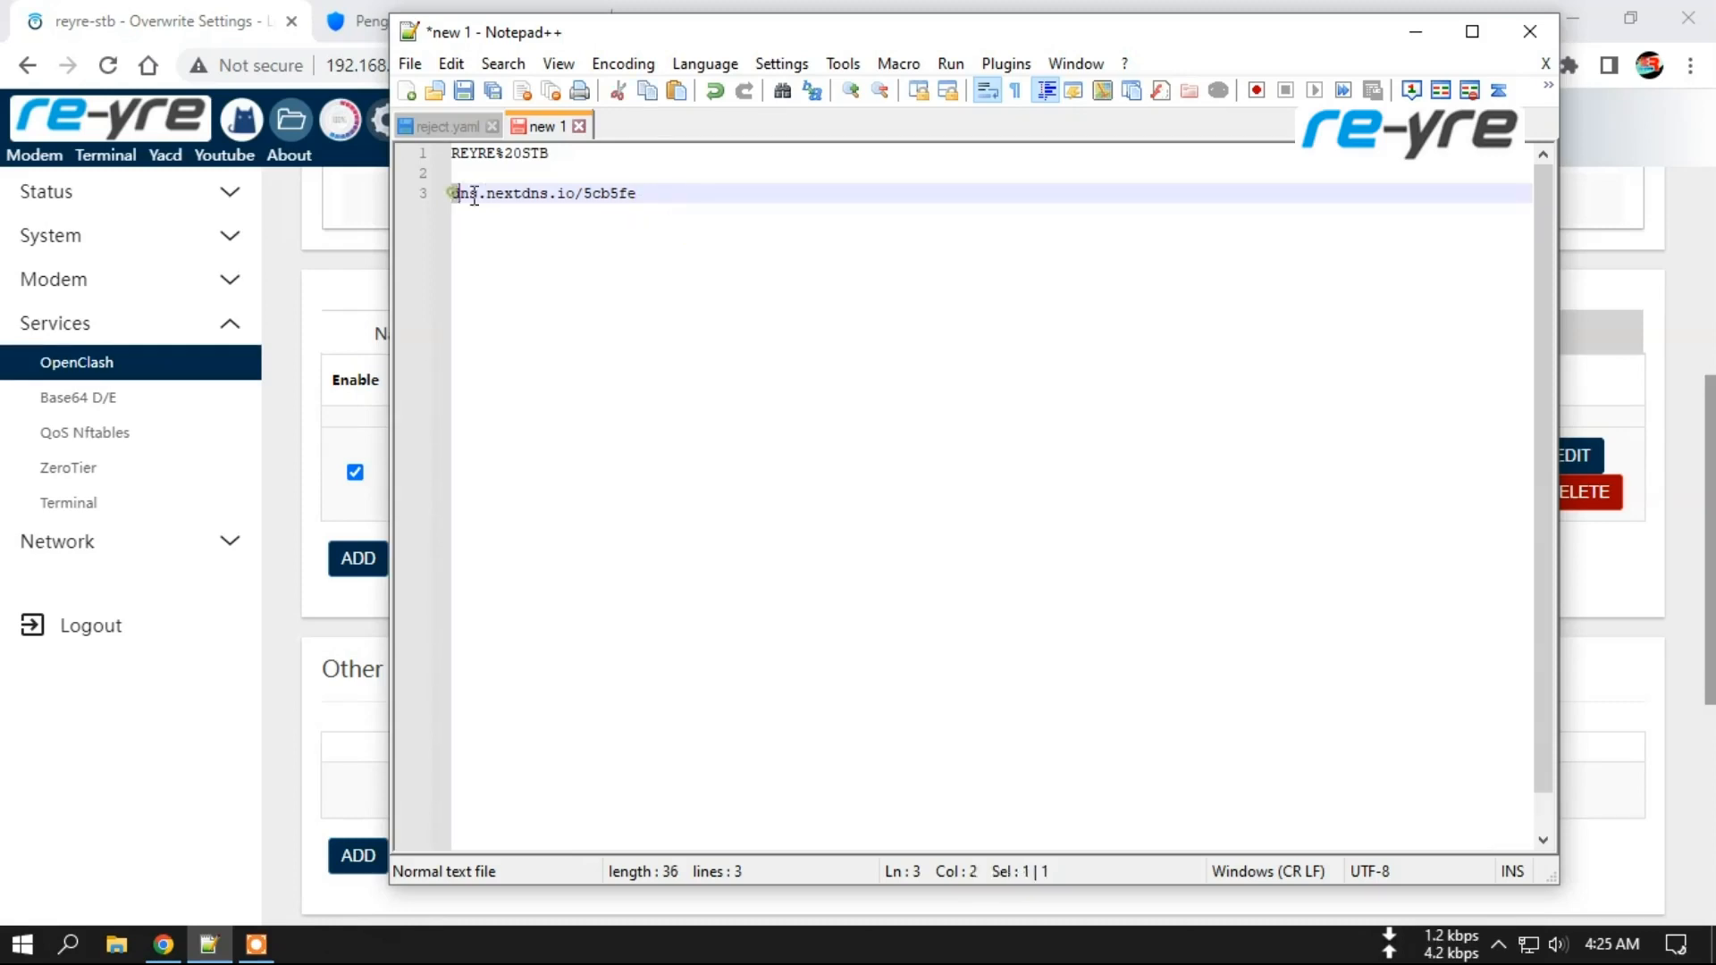
left_click_drag(453, 193, 645, 193)
left_click(656, 193)
left_click(171, 10)
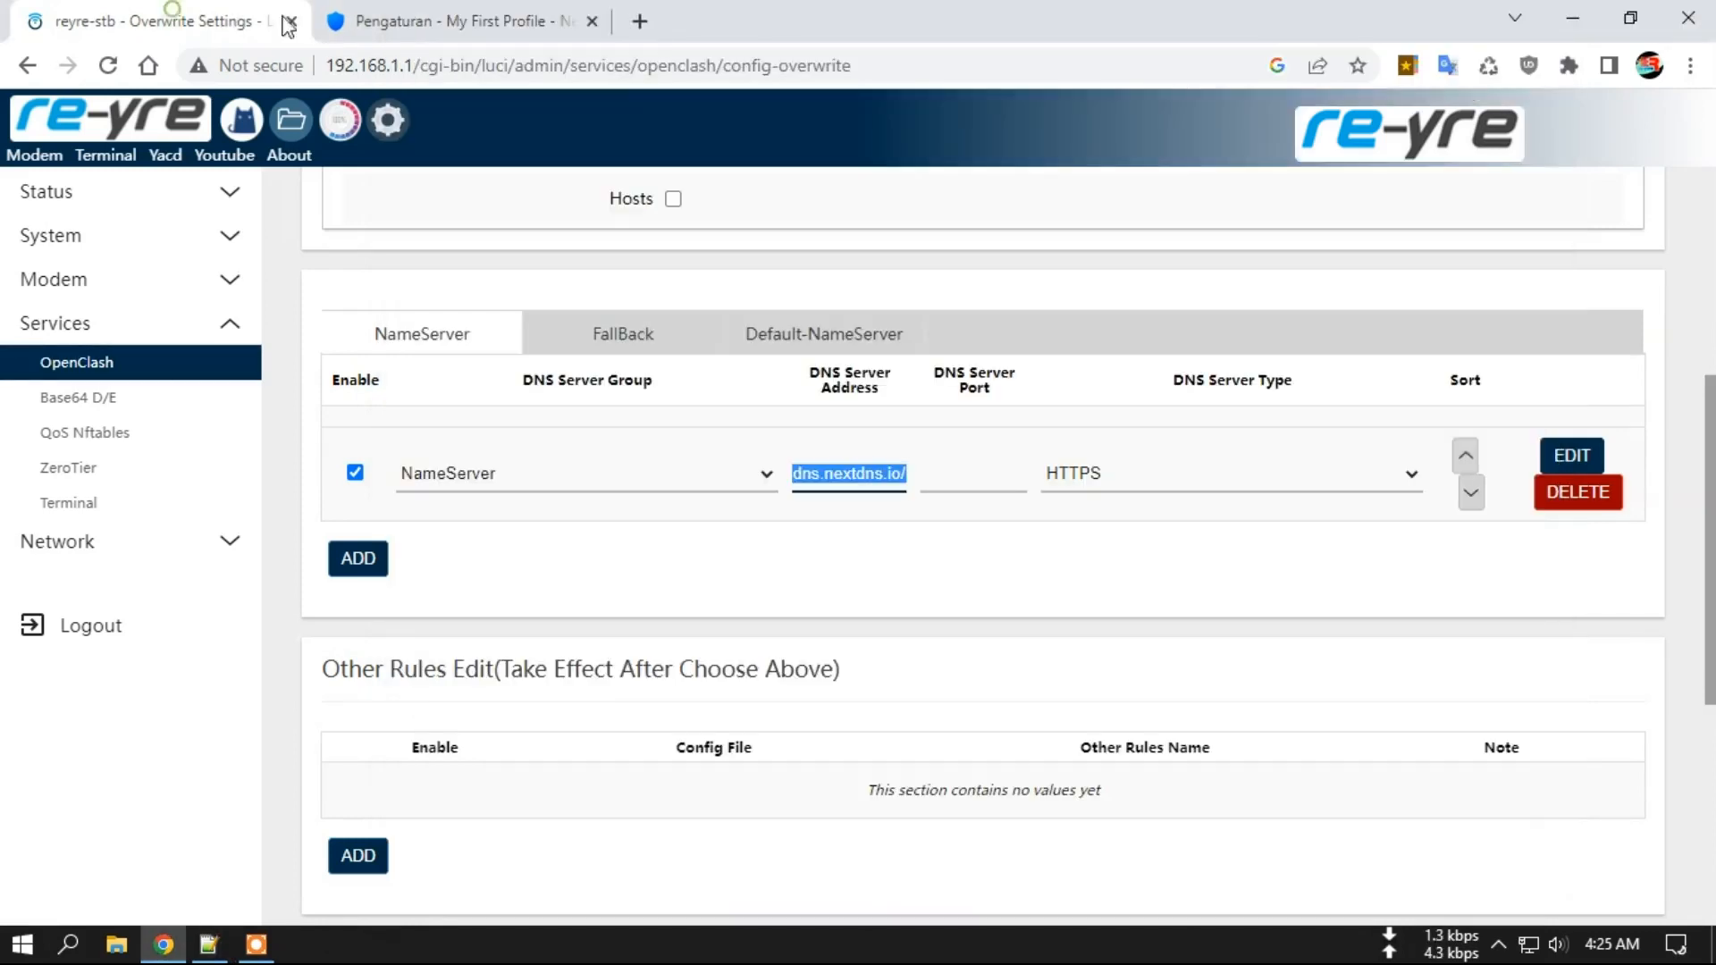
left_click(401, 9)
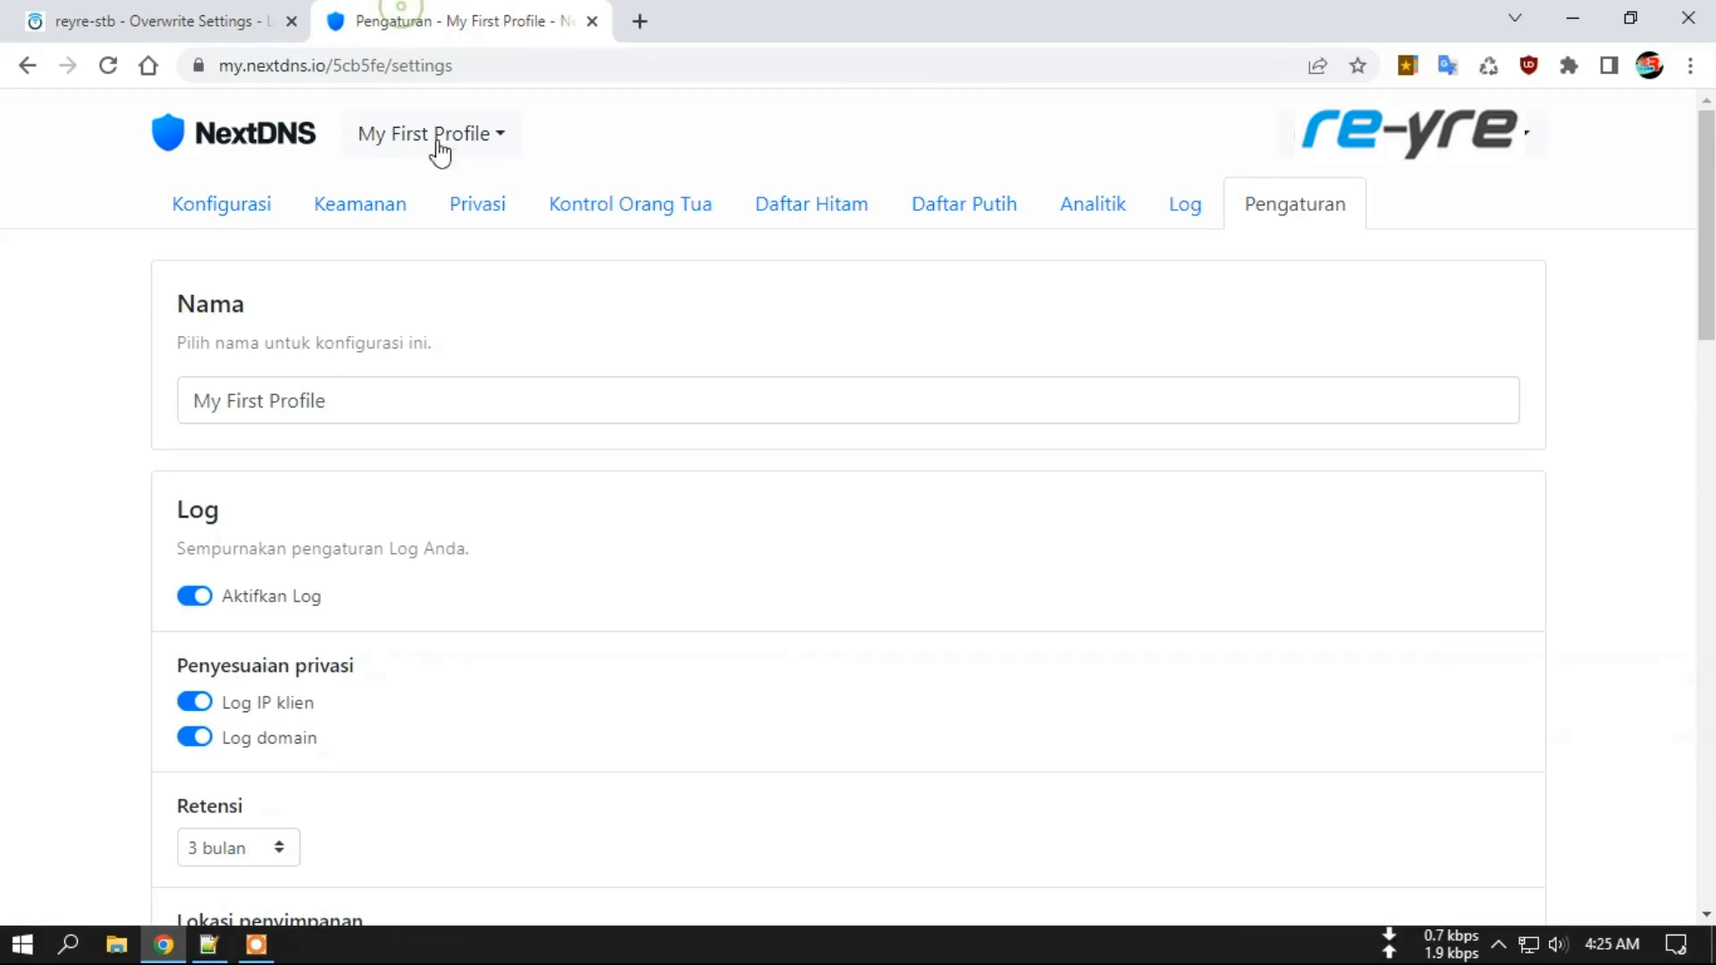
left_click(219, 209)
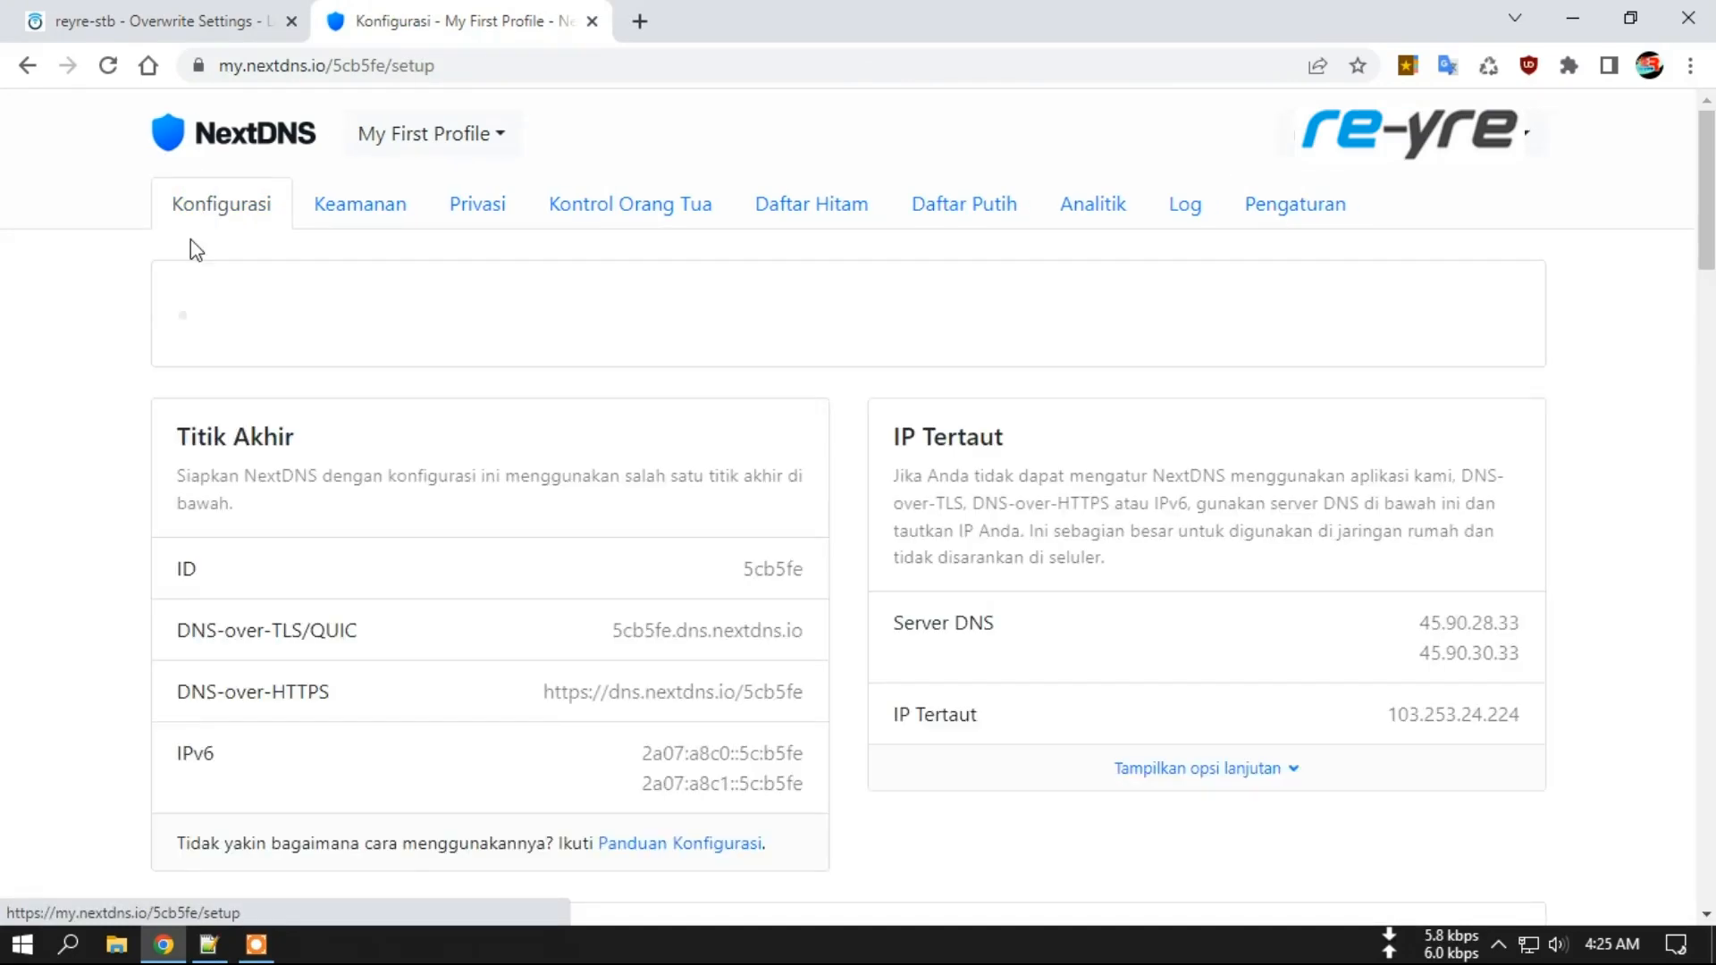
scroll(125, 331, "down", 3)
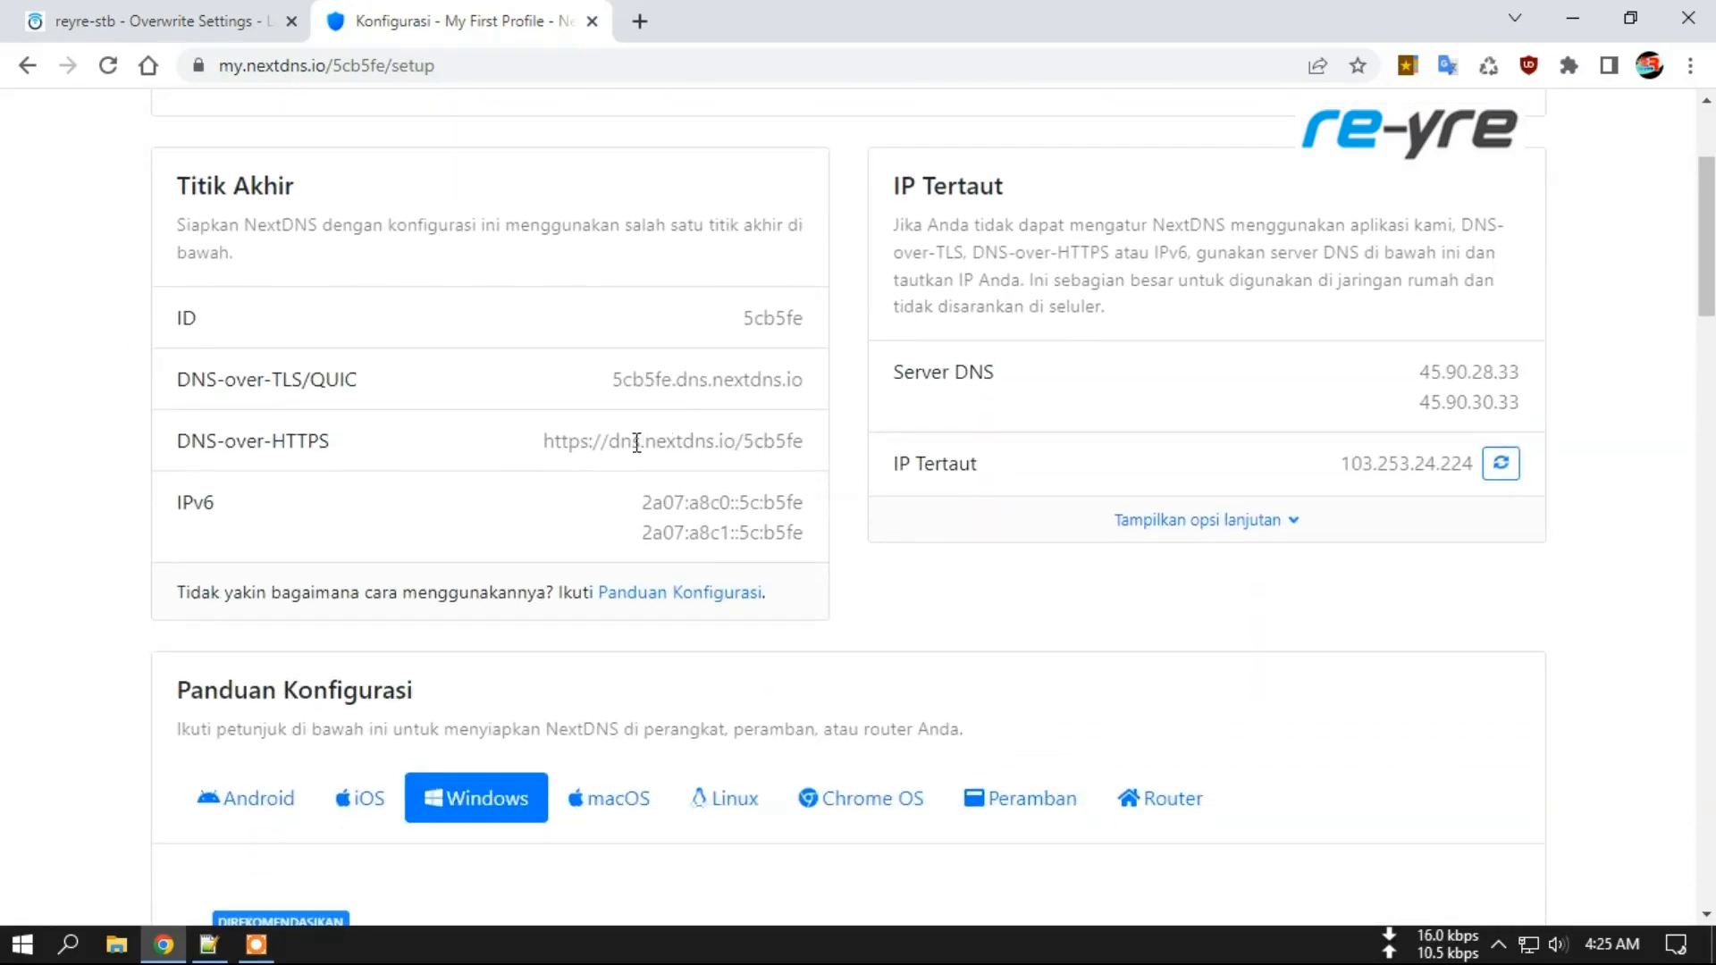
left_click_drag(613, 443, 793, 439)
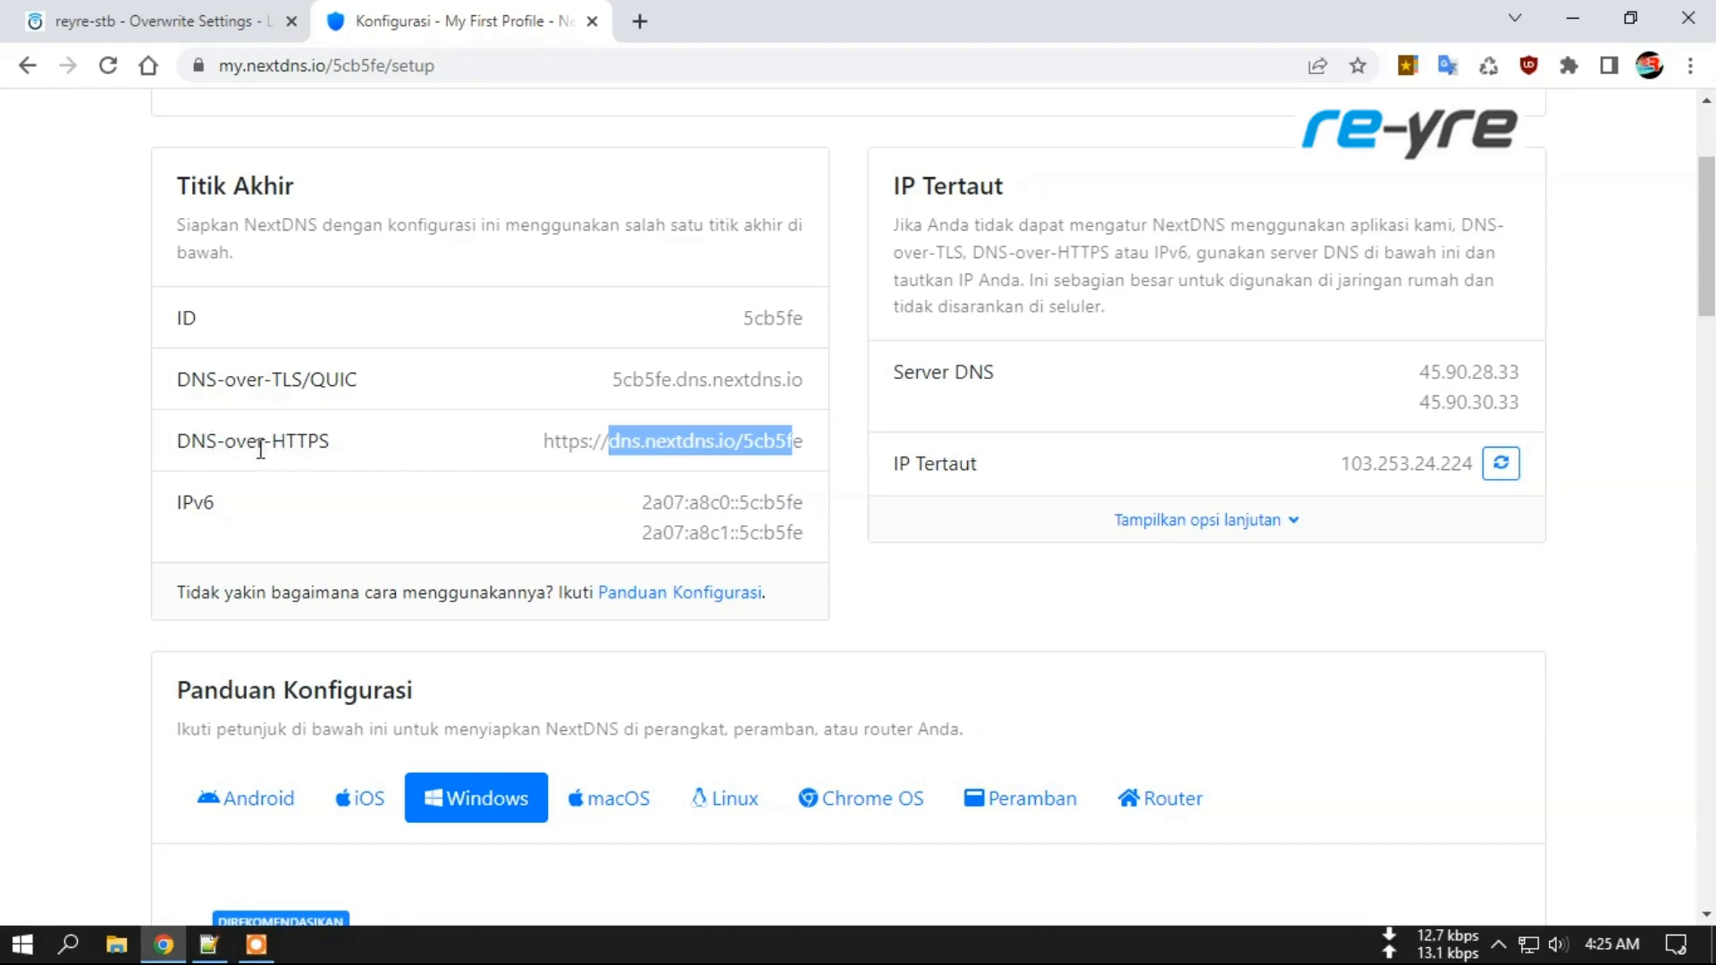
left_click_drag(609, 441, 804, 440)
left_click(761, 442)
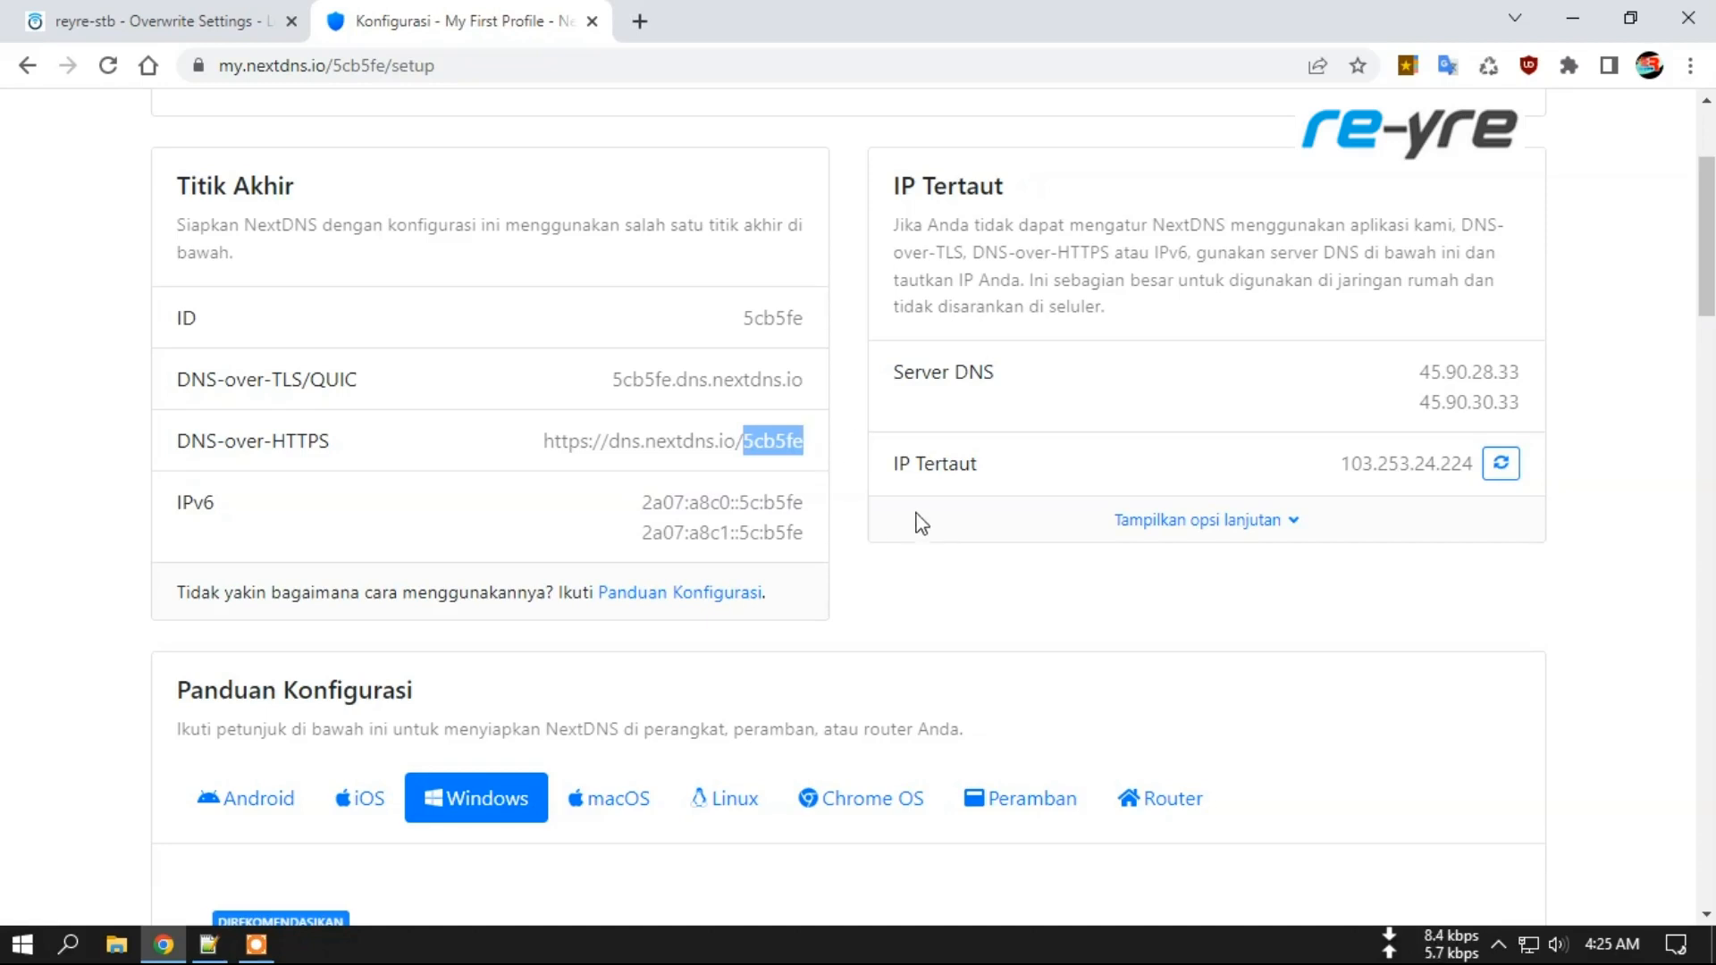
Highlight and deselect the profile ID 5cb5fe, then scroll back to the top.
scroll(920, 518, "up", 3)
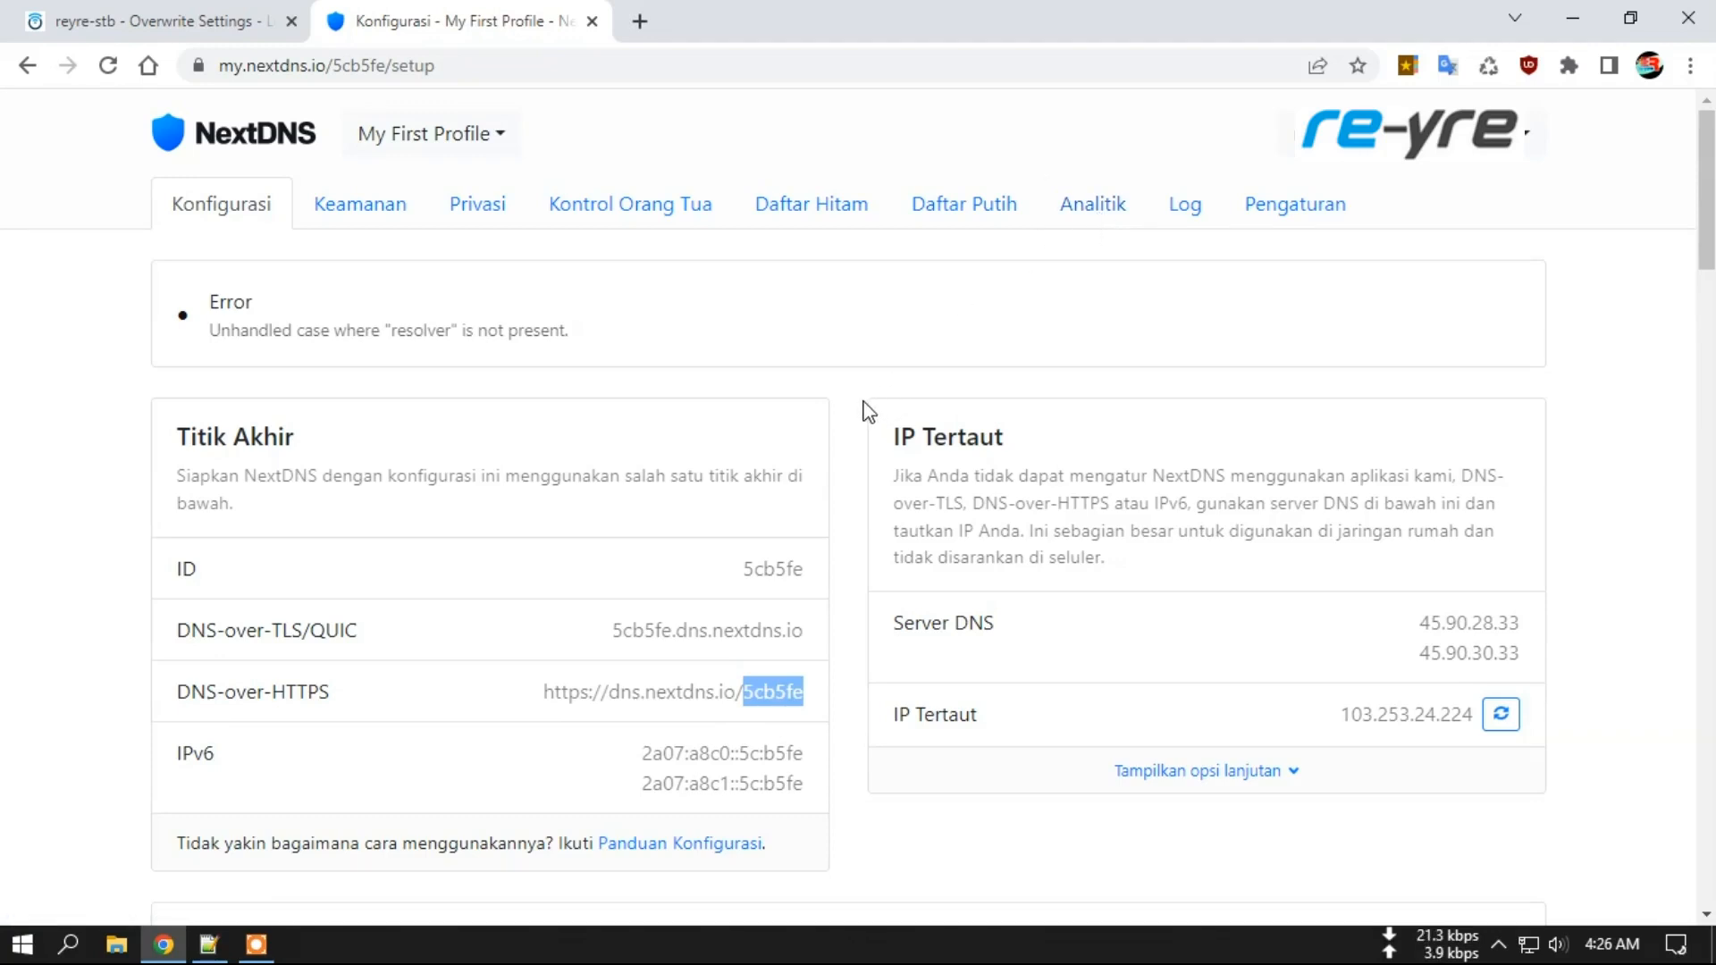
left_click(789, 693)
left_click_drag(743, 693, 808, 699)
left_click(808, 695)
scroll(935, 599, "down", 1)
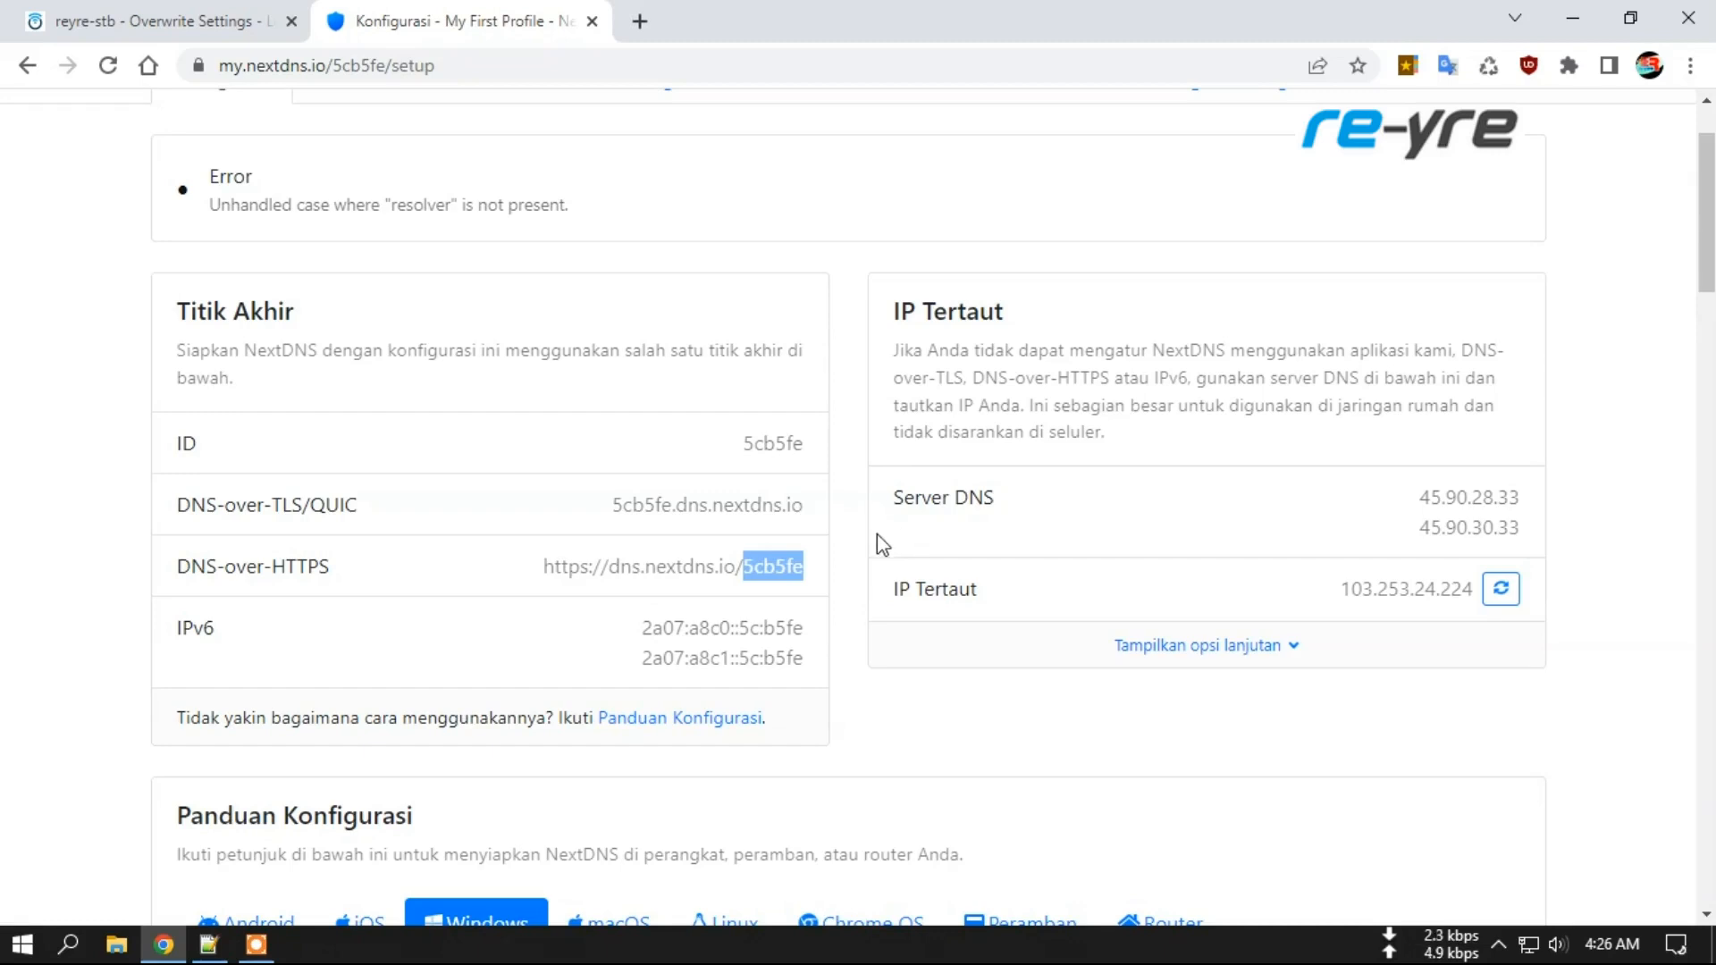
left_click(771, 566)
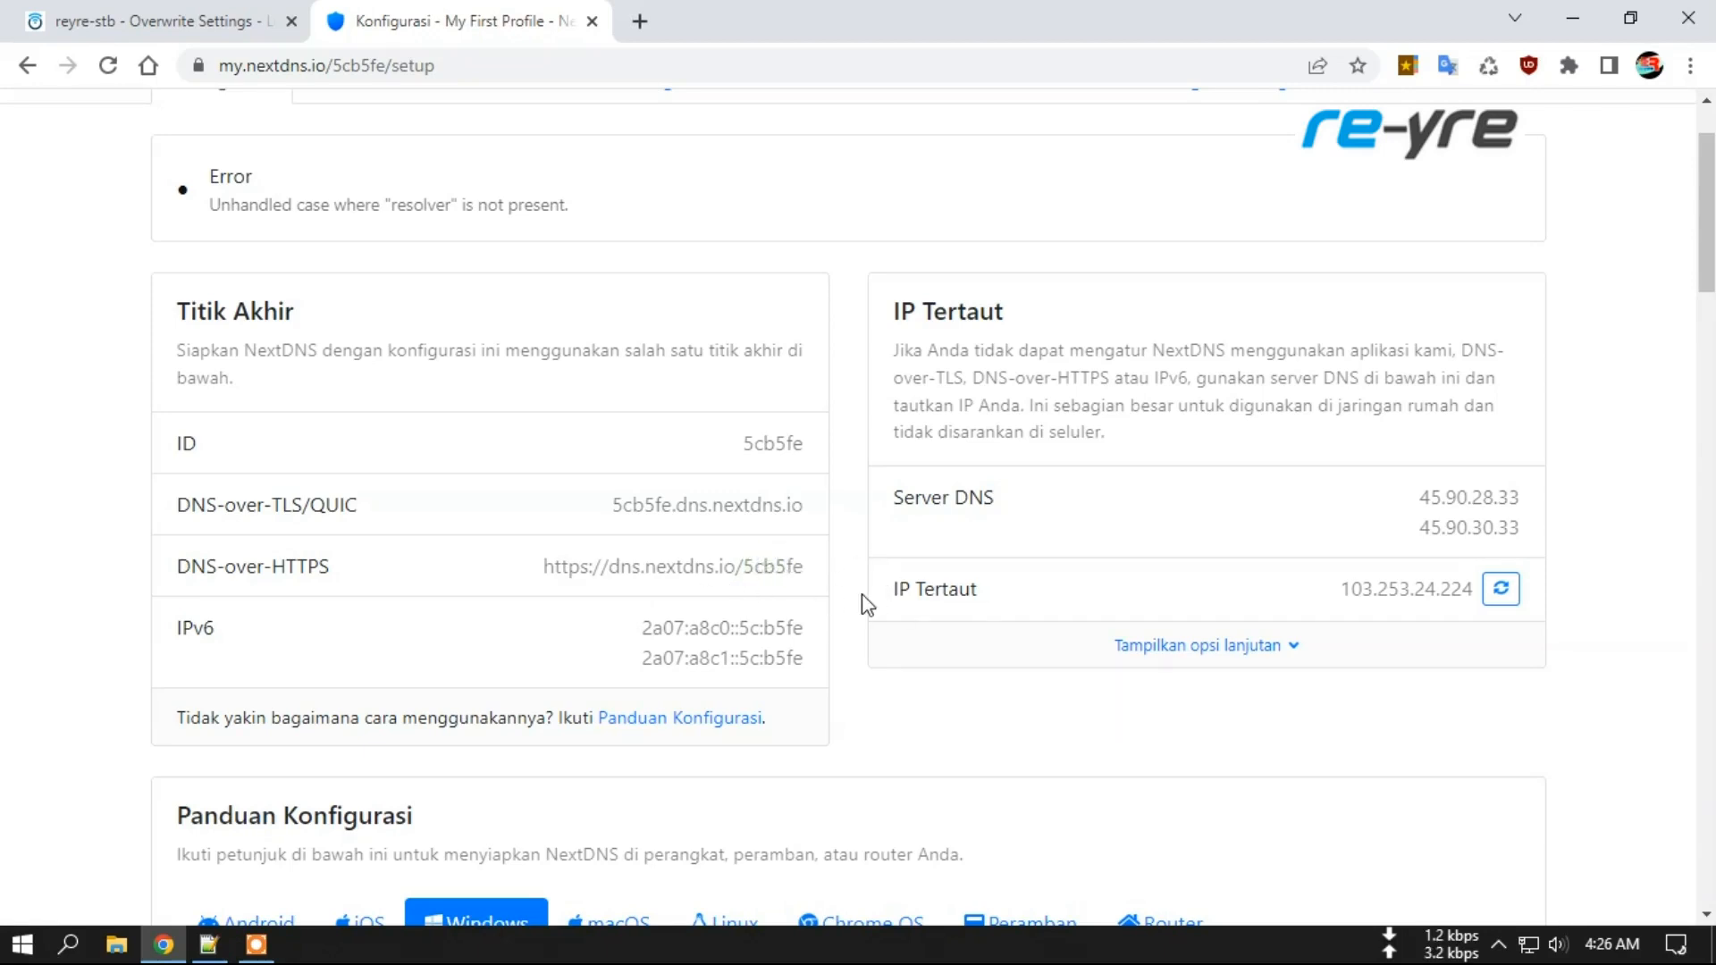
scroll(813, 576, "up", 2)
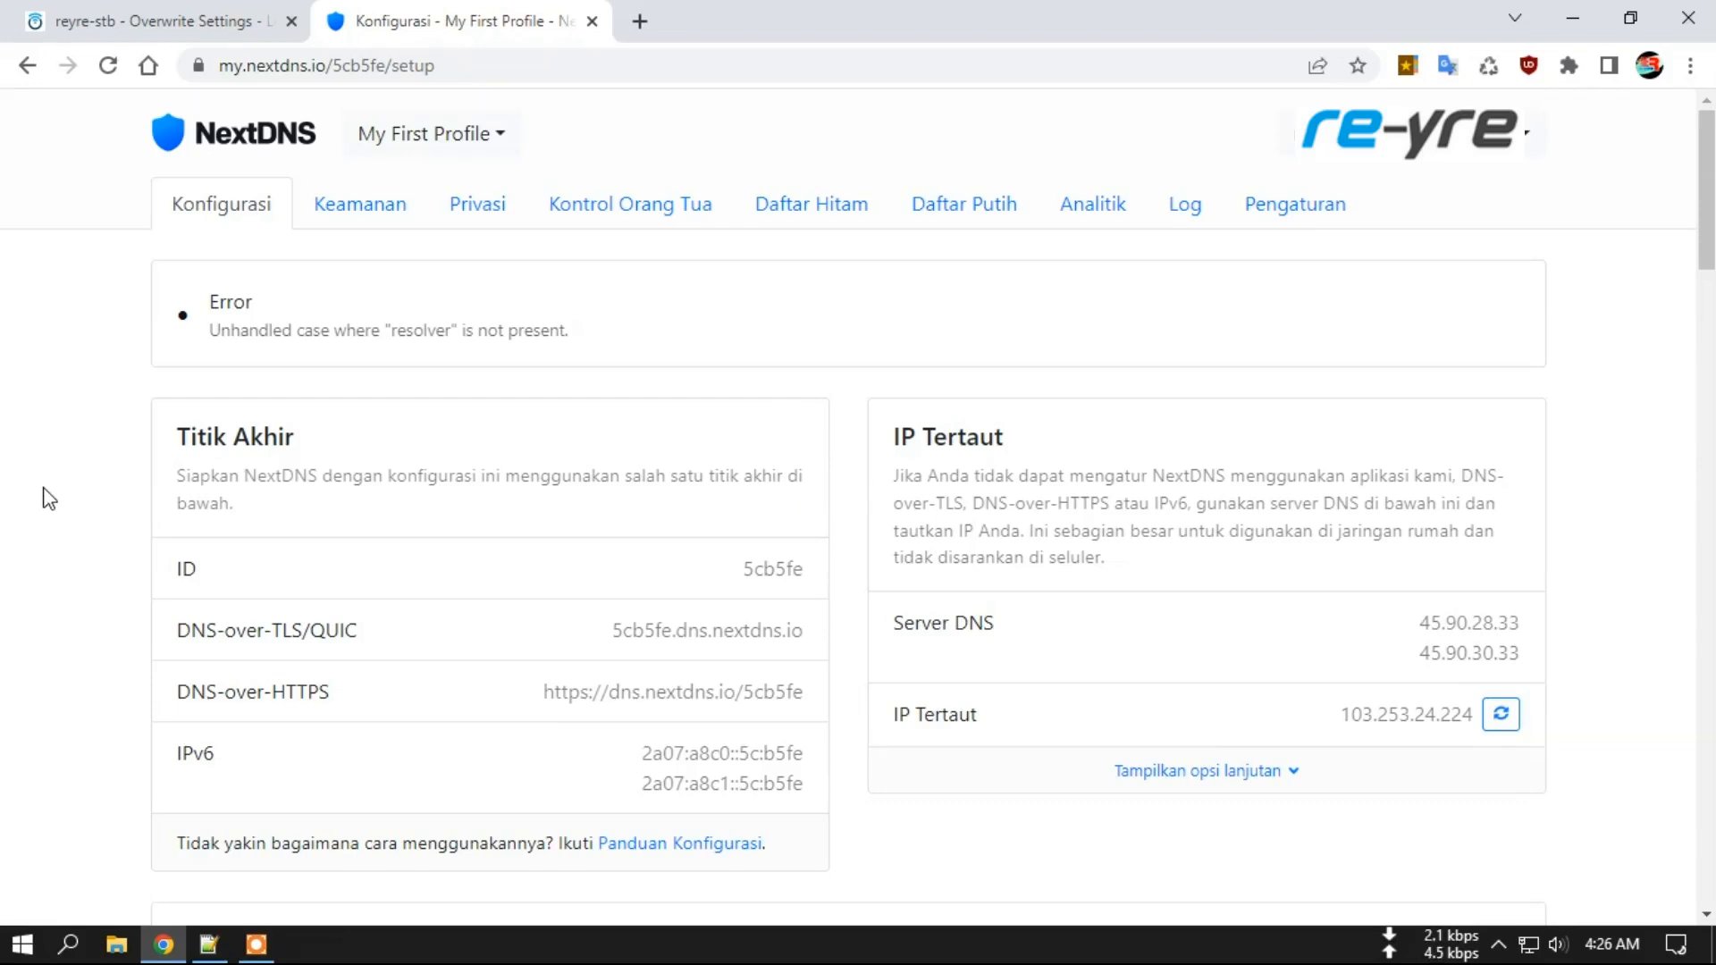
Check the end of the NameServer address in OpenClash, then return to the notes file.
left_click(138, 25)
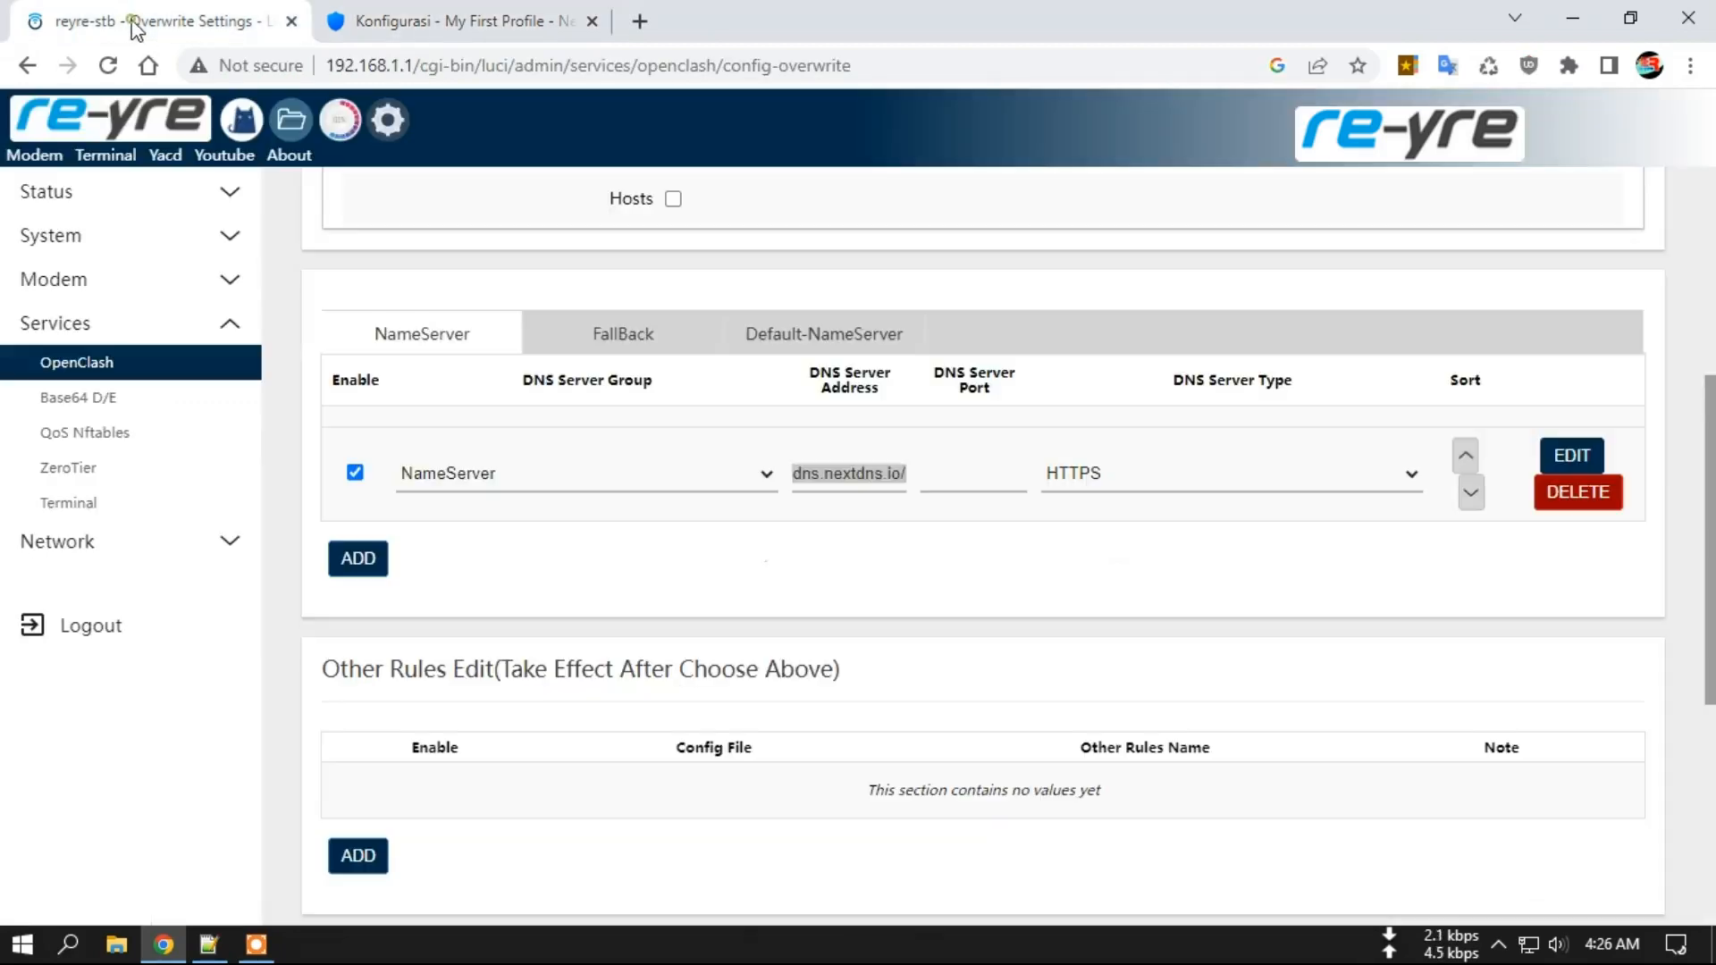
left_click(663, 552)
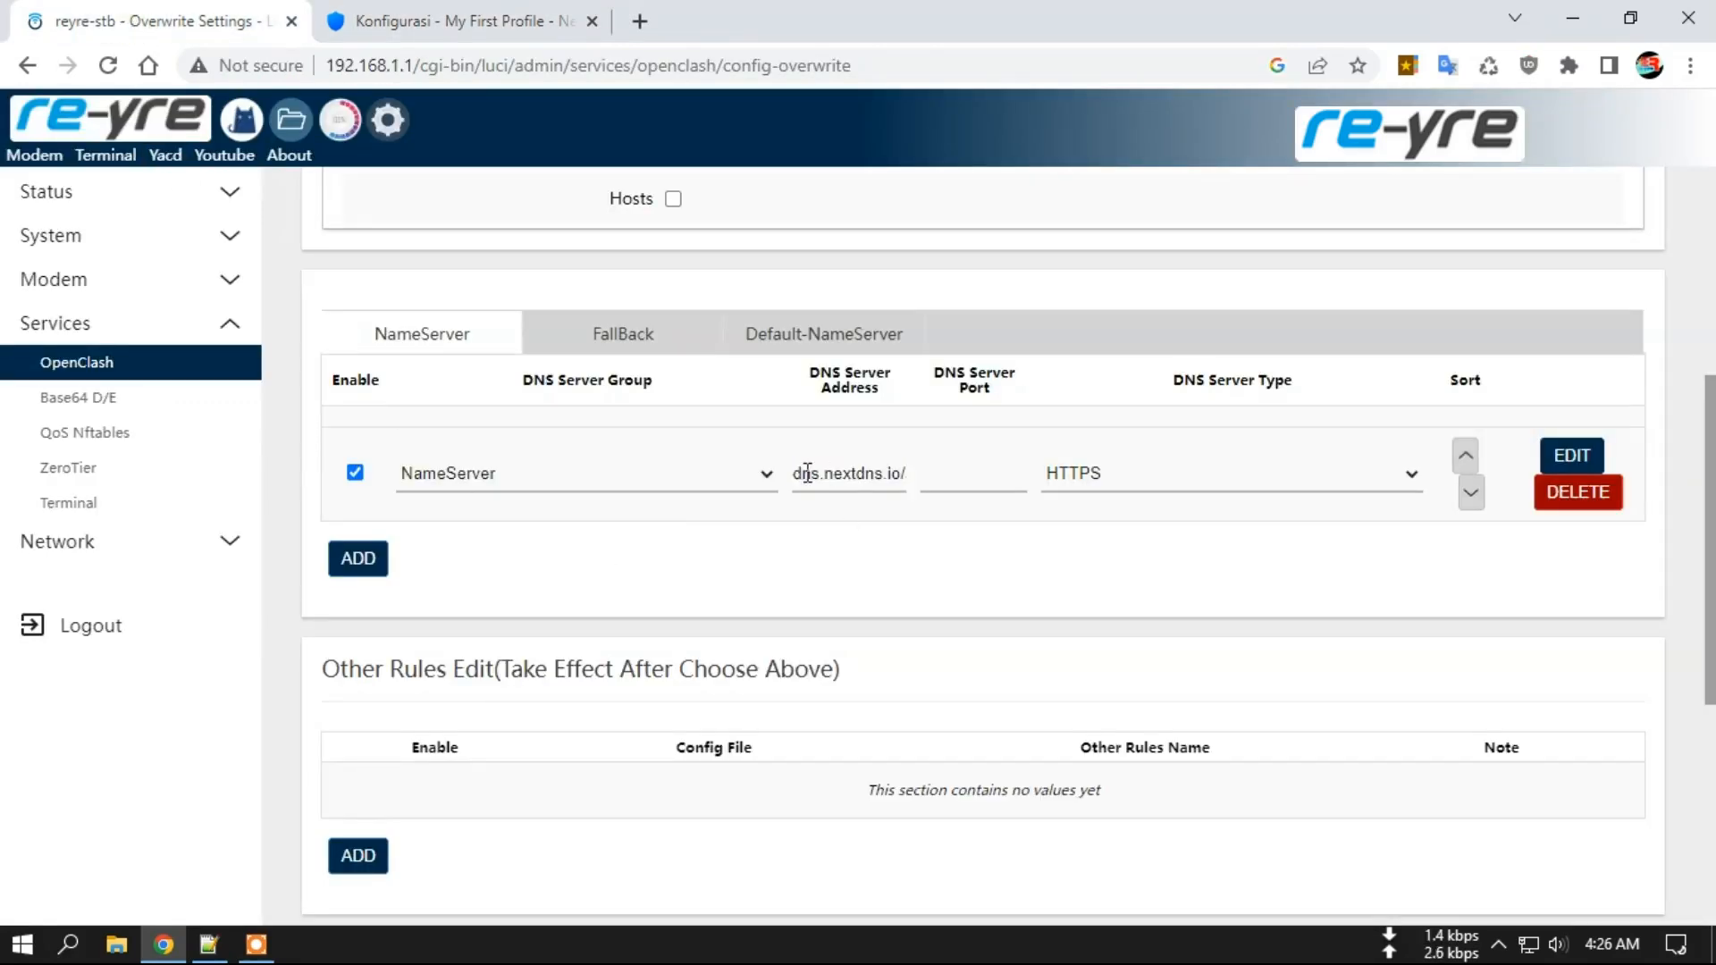
left_click_drag(797, 473, 943, 472)
left_click(208, 945)
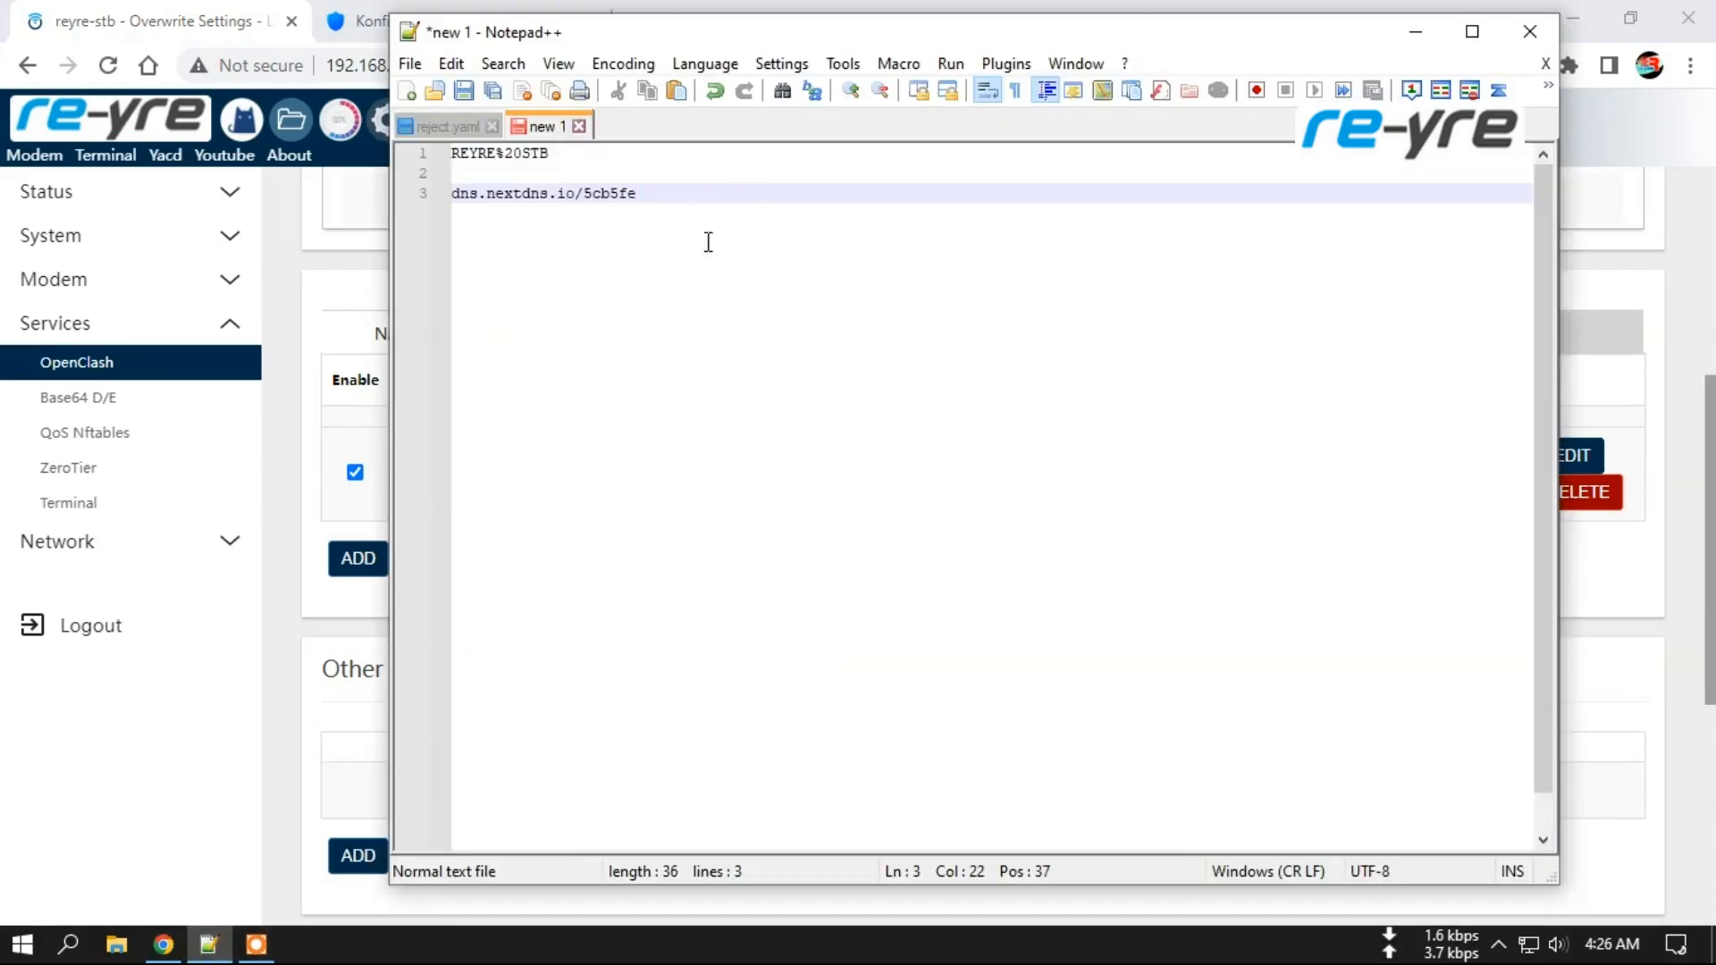
type(",")
Copy REYRE%20STB from line 1 and paste it after 5cb5fe/ on line 3.
left_click_drag(562, 156, 432, 156)
right_click(468, 150)
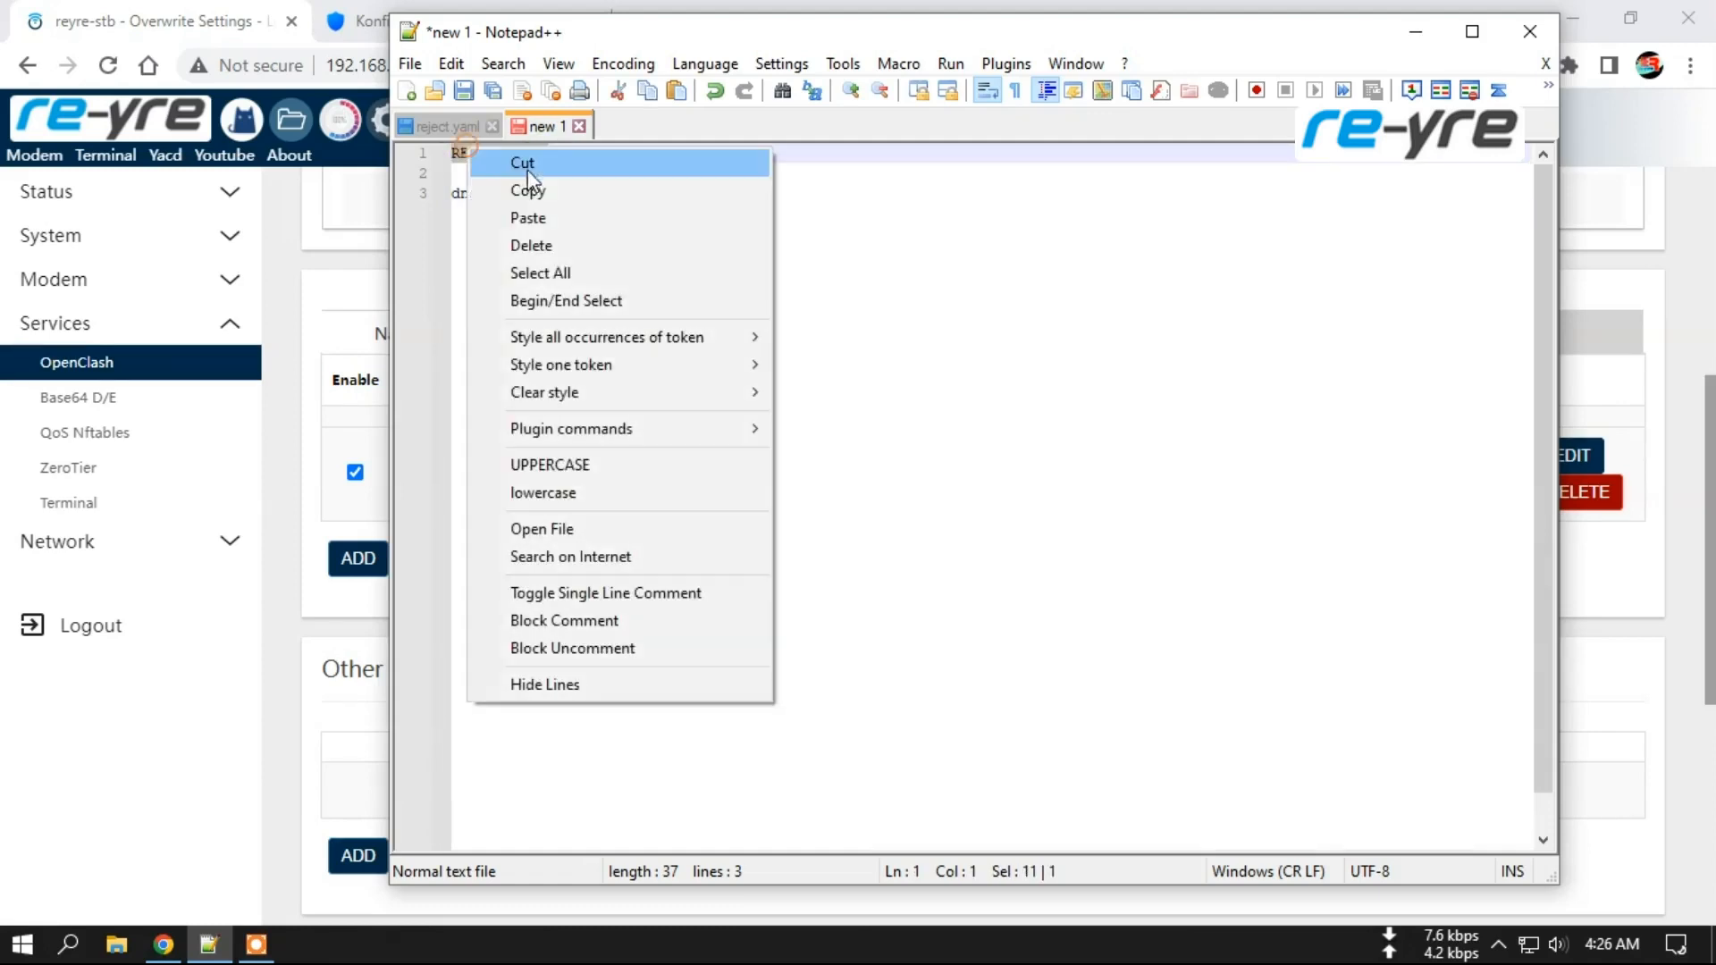
left_click(536, 191)
right_click(651, 197)
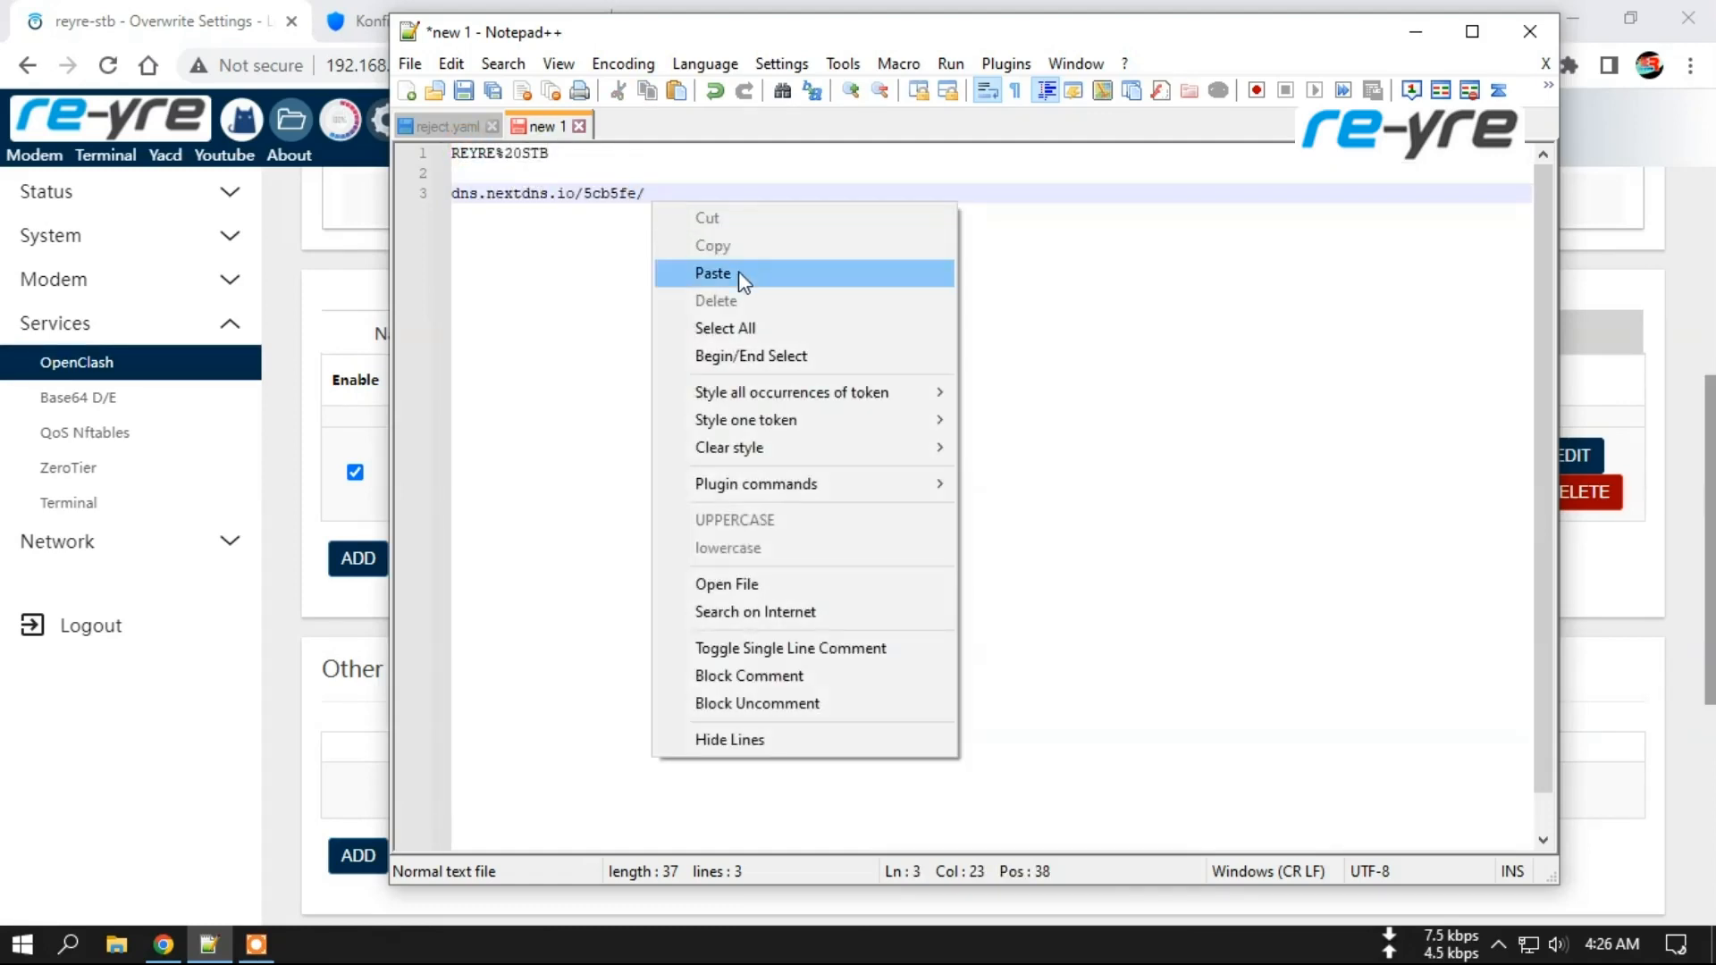
left_click(738, 272)
left_click_drag(707, 193, 695, 191)
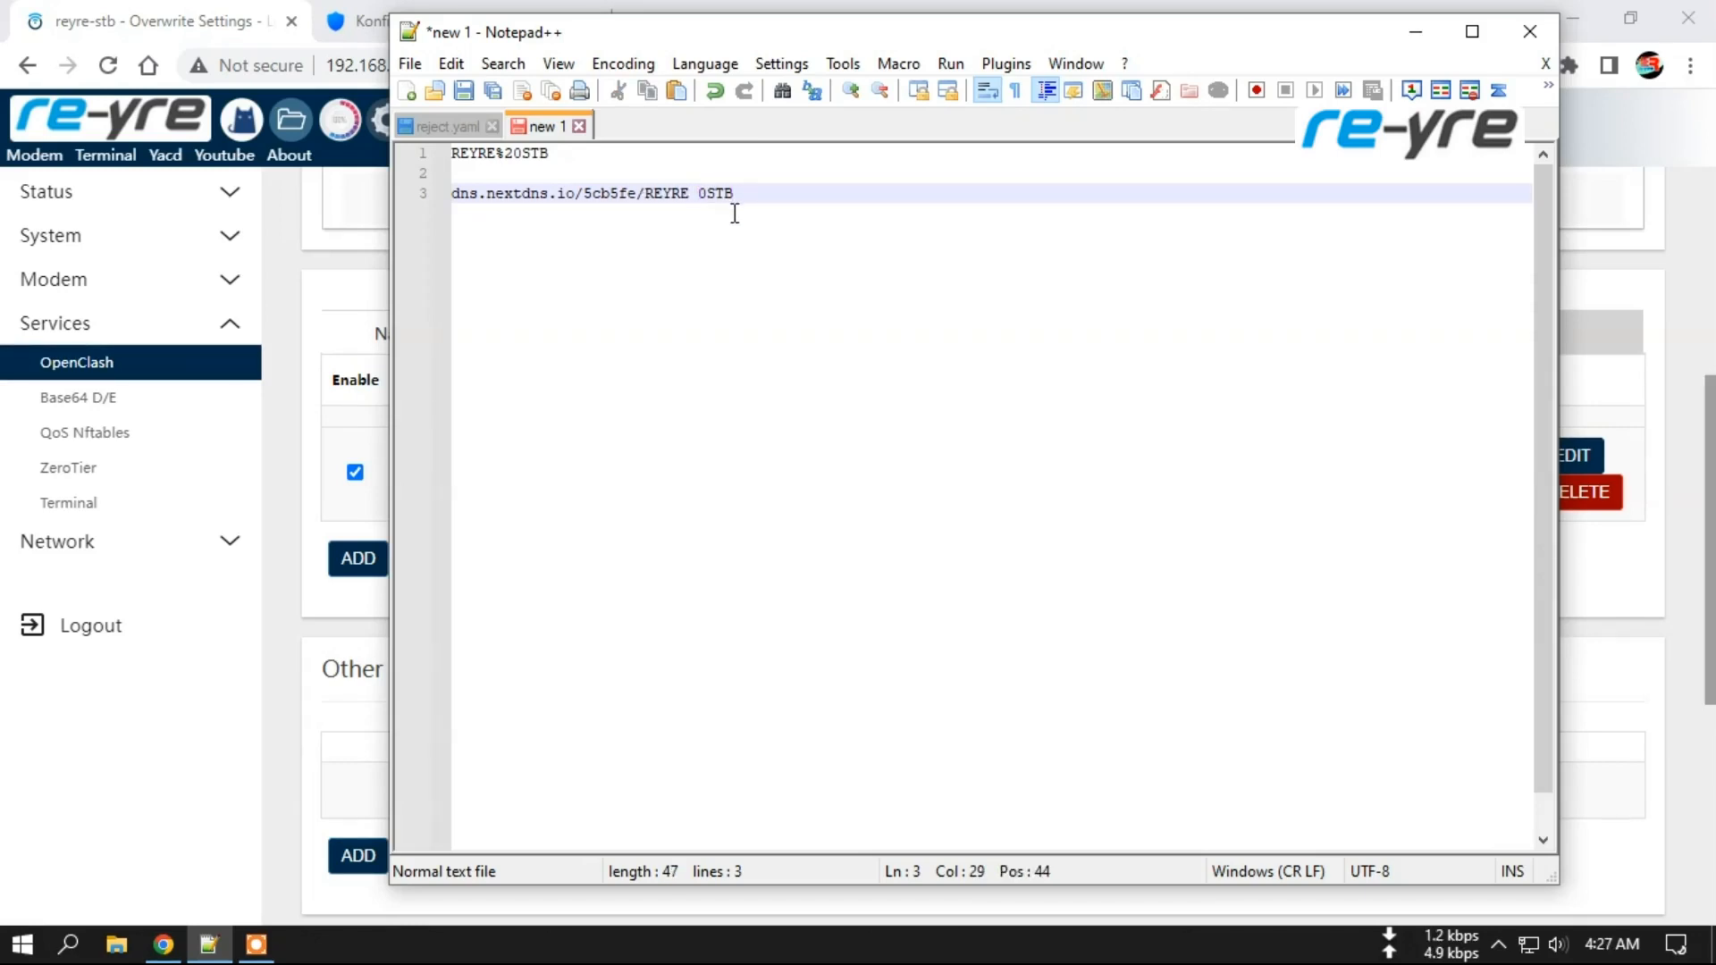
key("Delete")
Try fixing the space in the pasted name using the %20 code copied from line 1.
left_click_drag(453, 193, 778, 185)
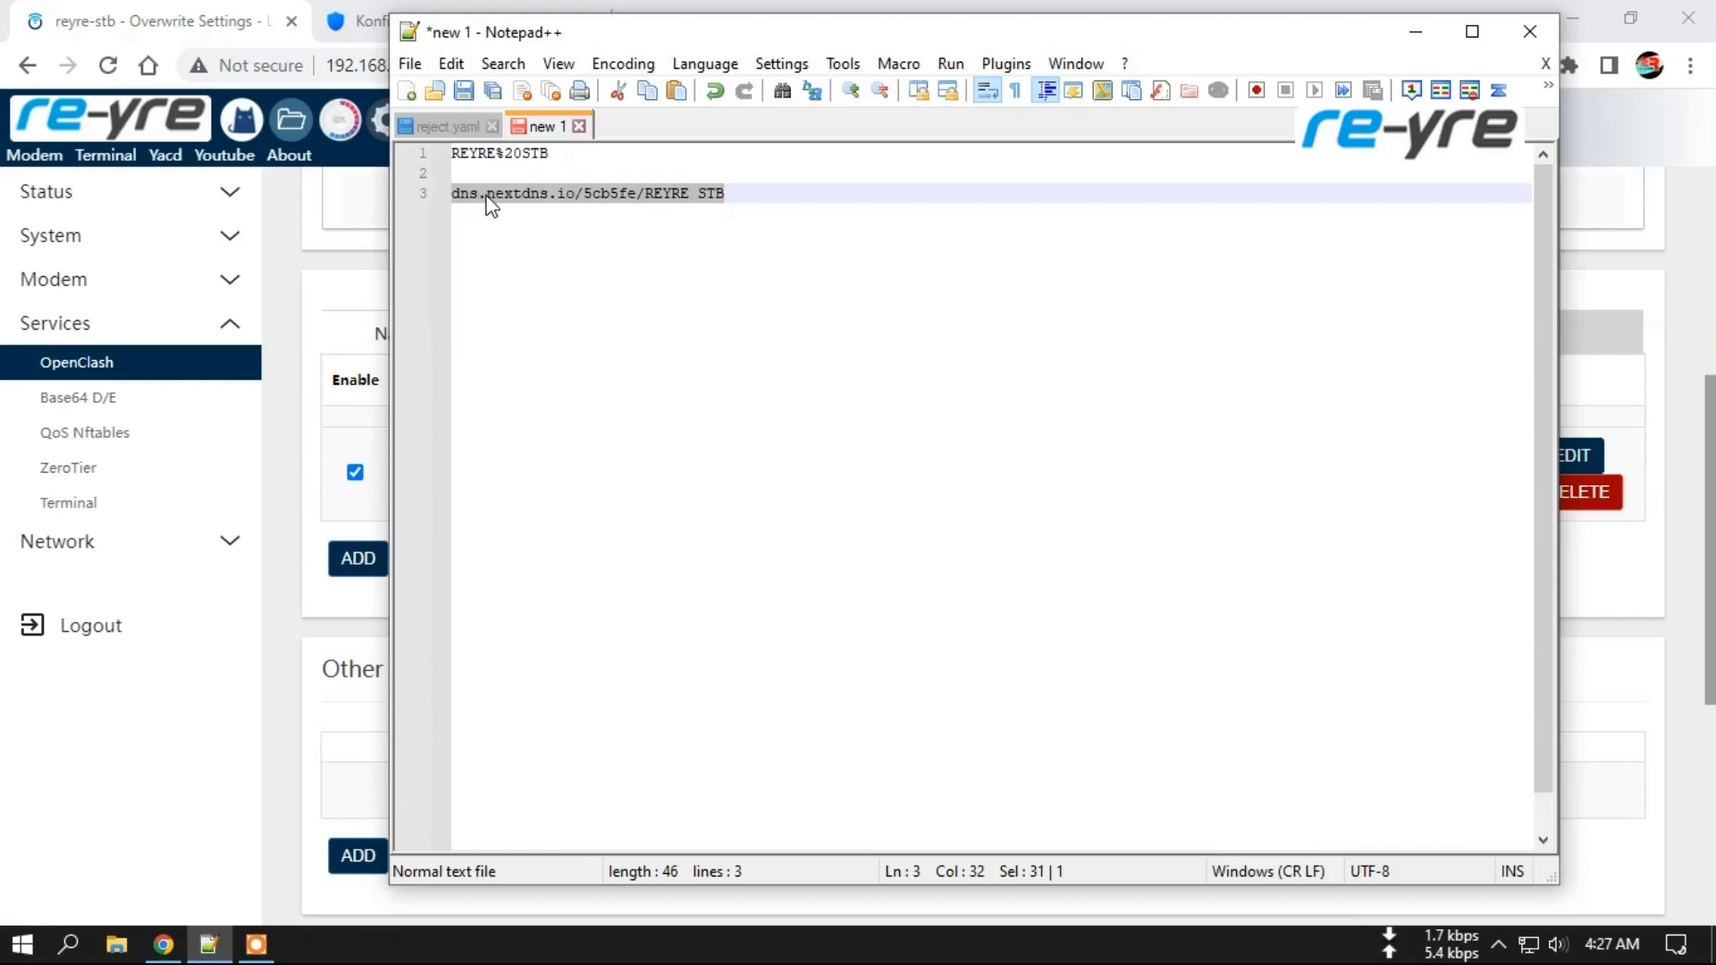
left_click(708, 239)
left_click(699, 195)
left_click_drag(701, 195, 692, 195)
left_click_drag(496, 154, 516, 154)
right_click(520, 154)
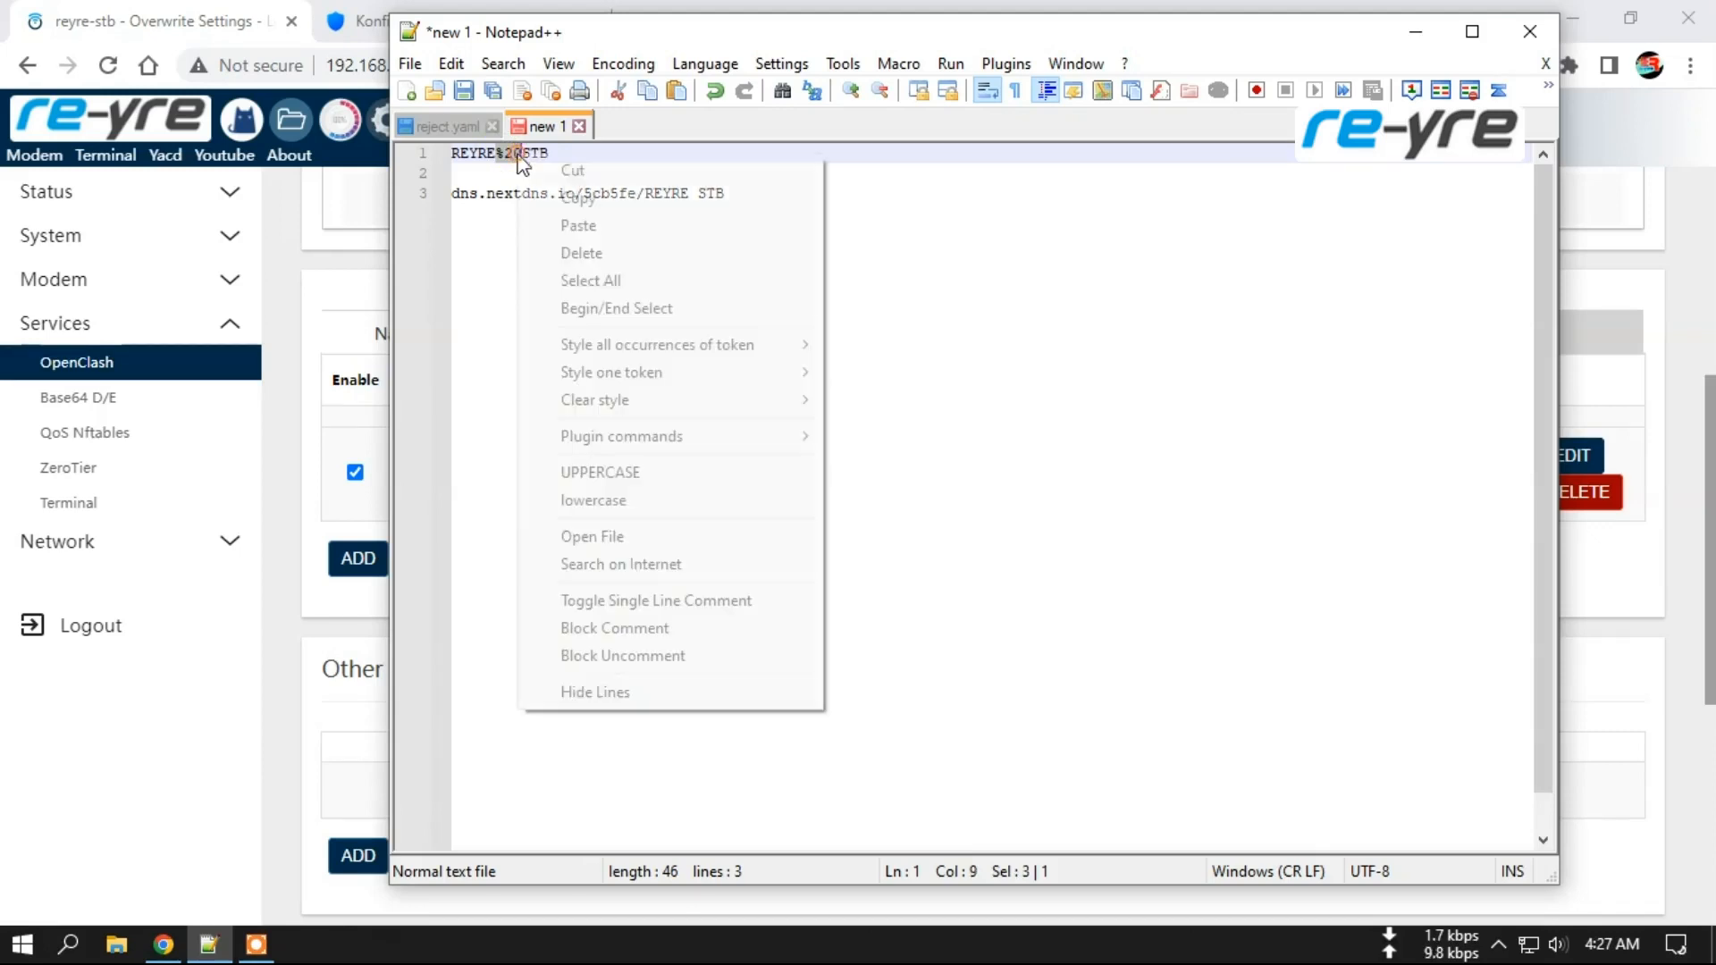
left_click(580, 197)
left_click_drag(699, 191, 692, 192)
right_click(690, 192)
left_click(655, 252)
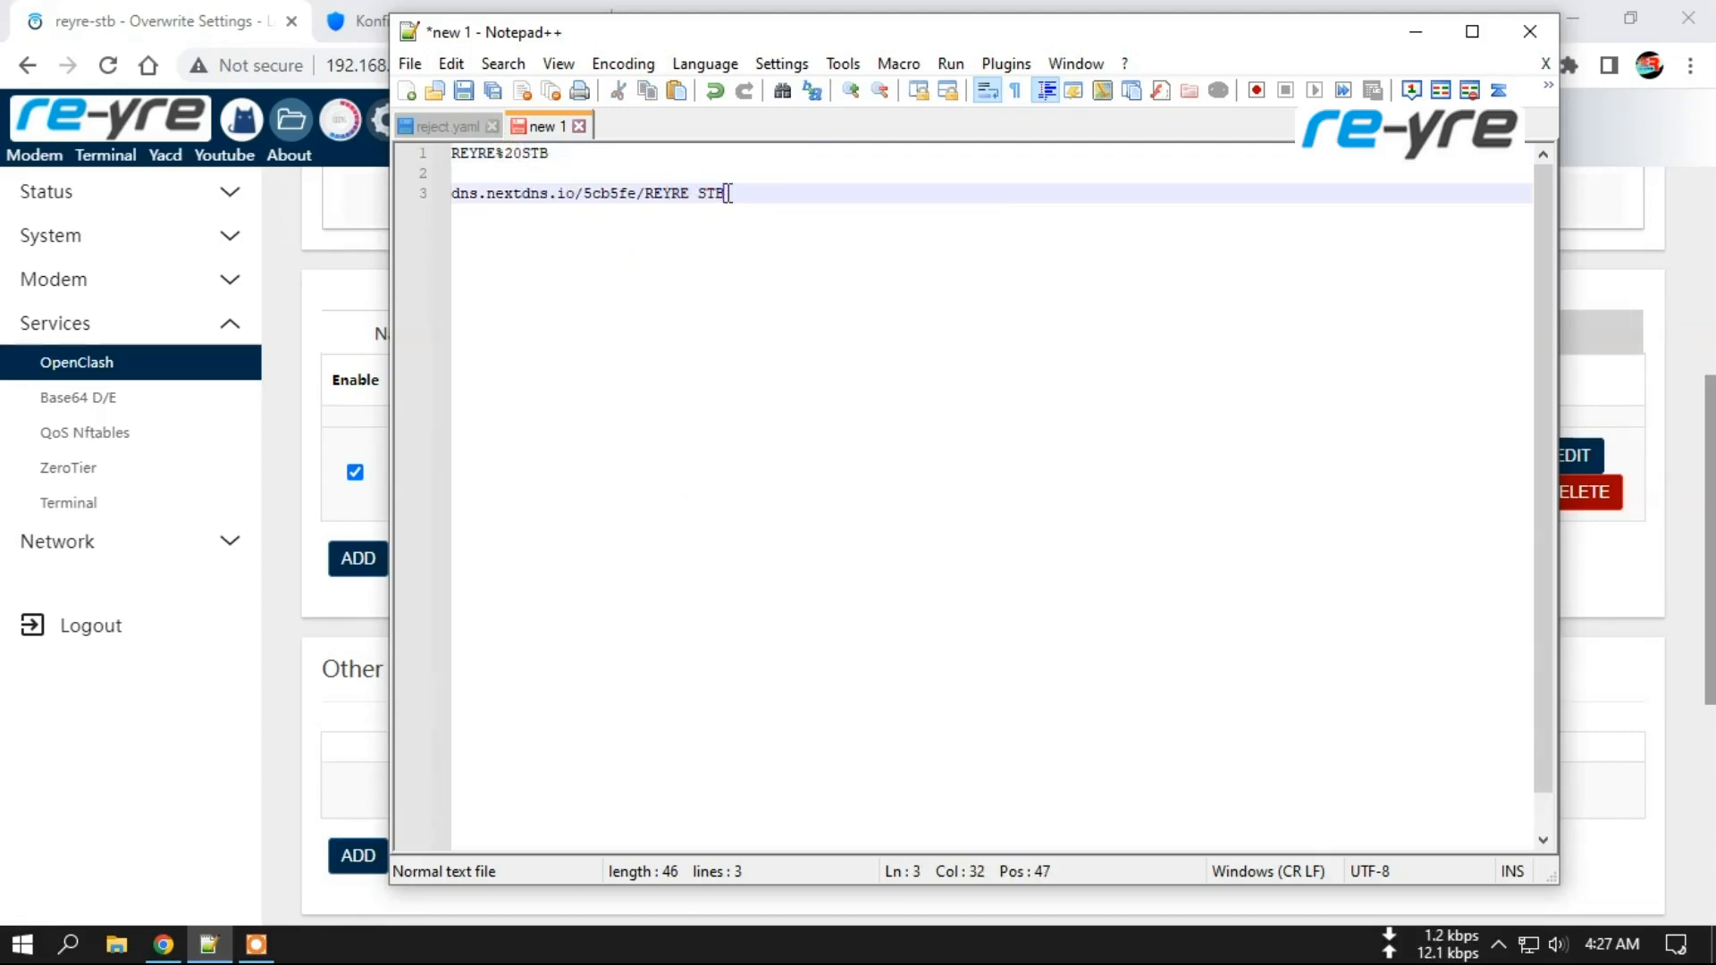
Replace REYRE STB on line 3 with REYRE%20STB copied from line 1.
left_click_drag(574, 150, 452, 153)
right_click(475, 169)
left_click(554, 203)
left_click_drag(647, 193, 724, 195)
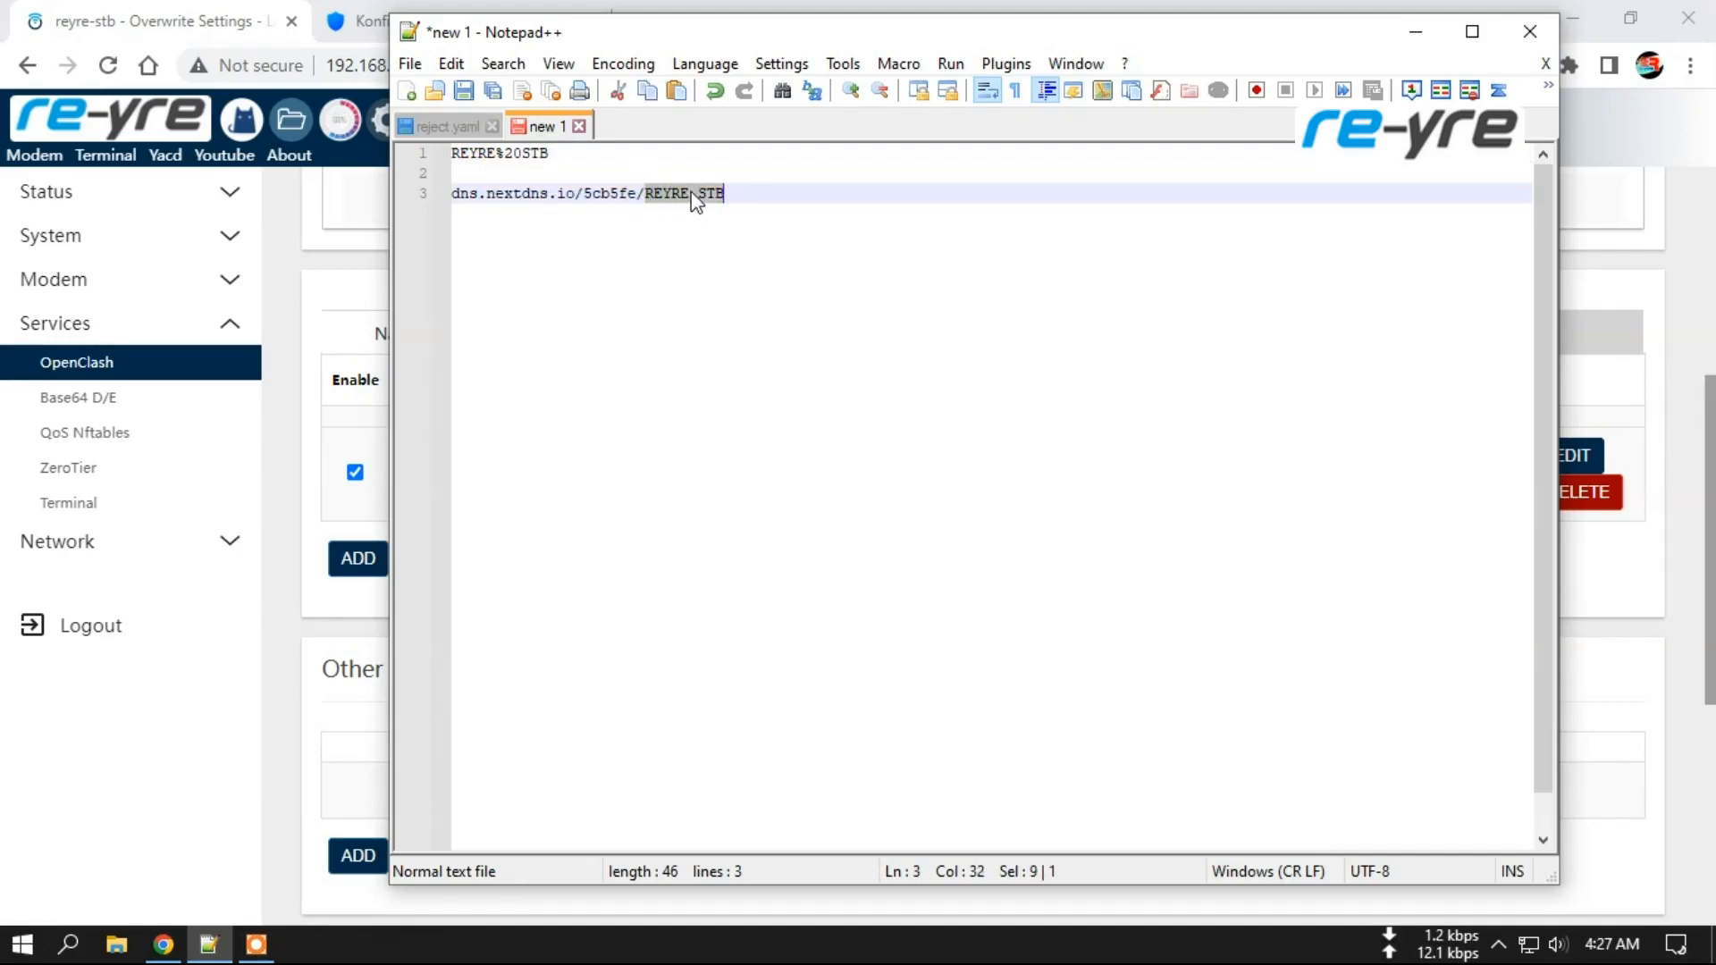
right_click(693, 193)
left_click(731, 263)
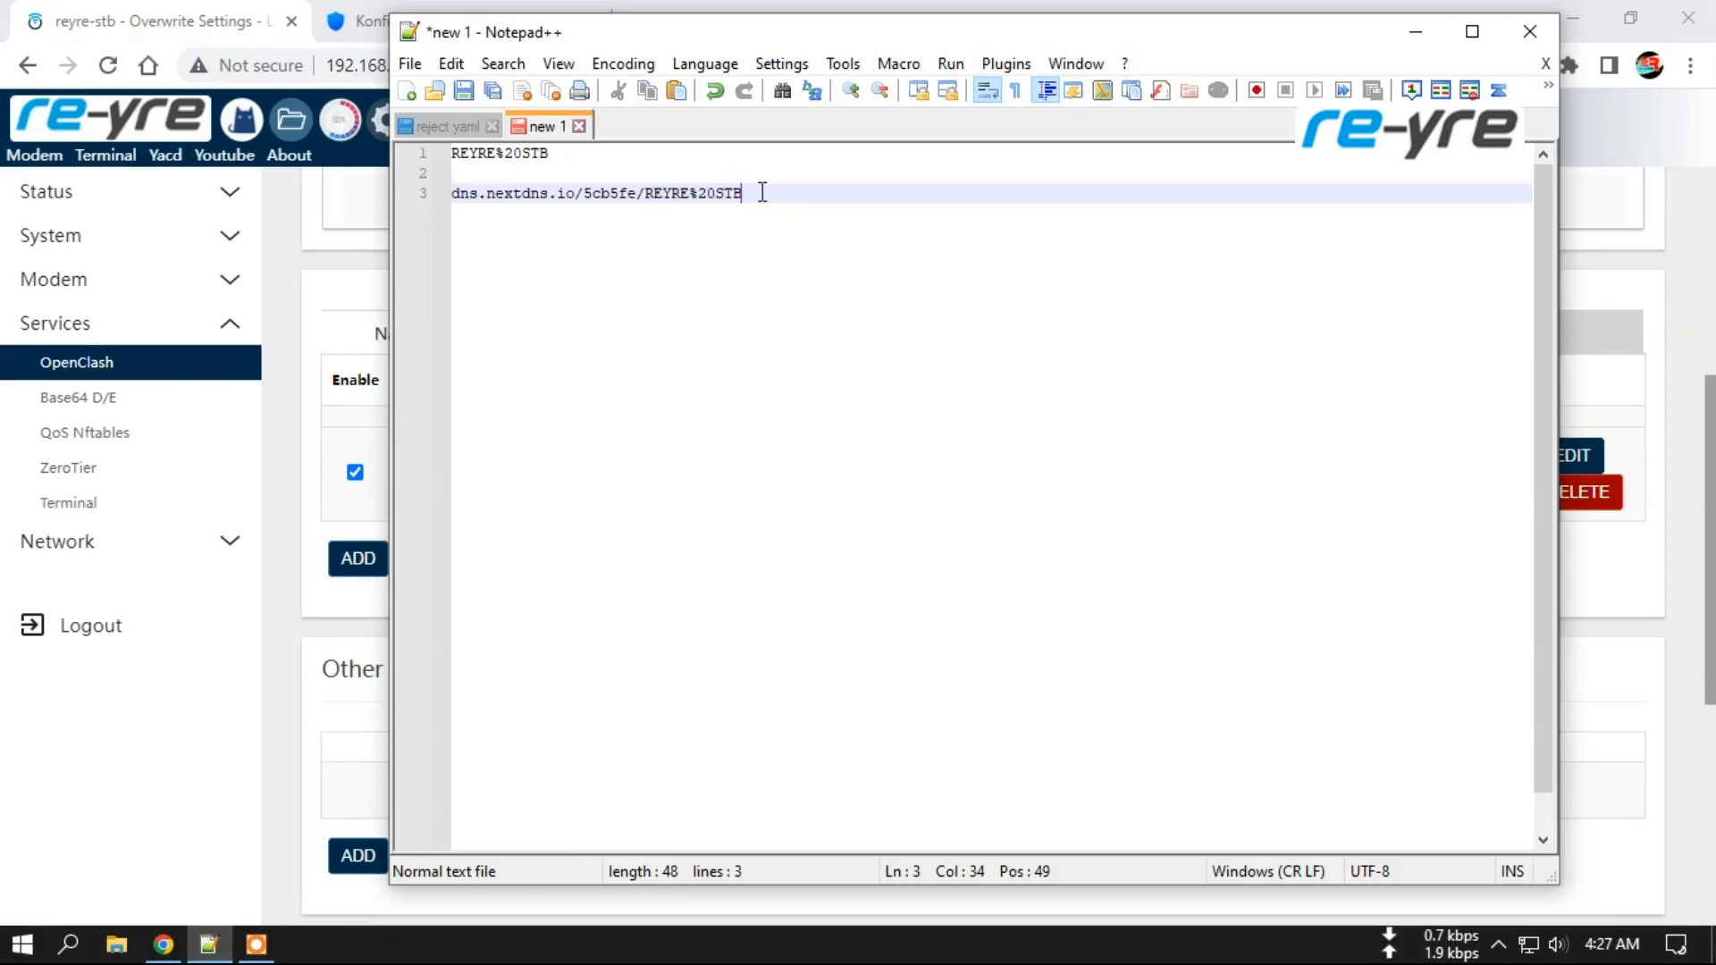
left_click(463, 90)
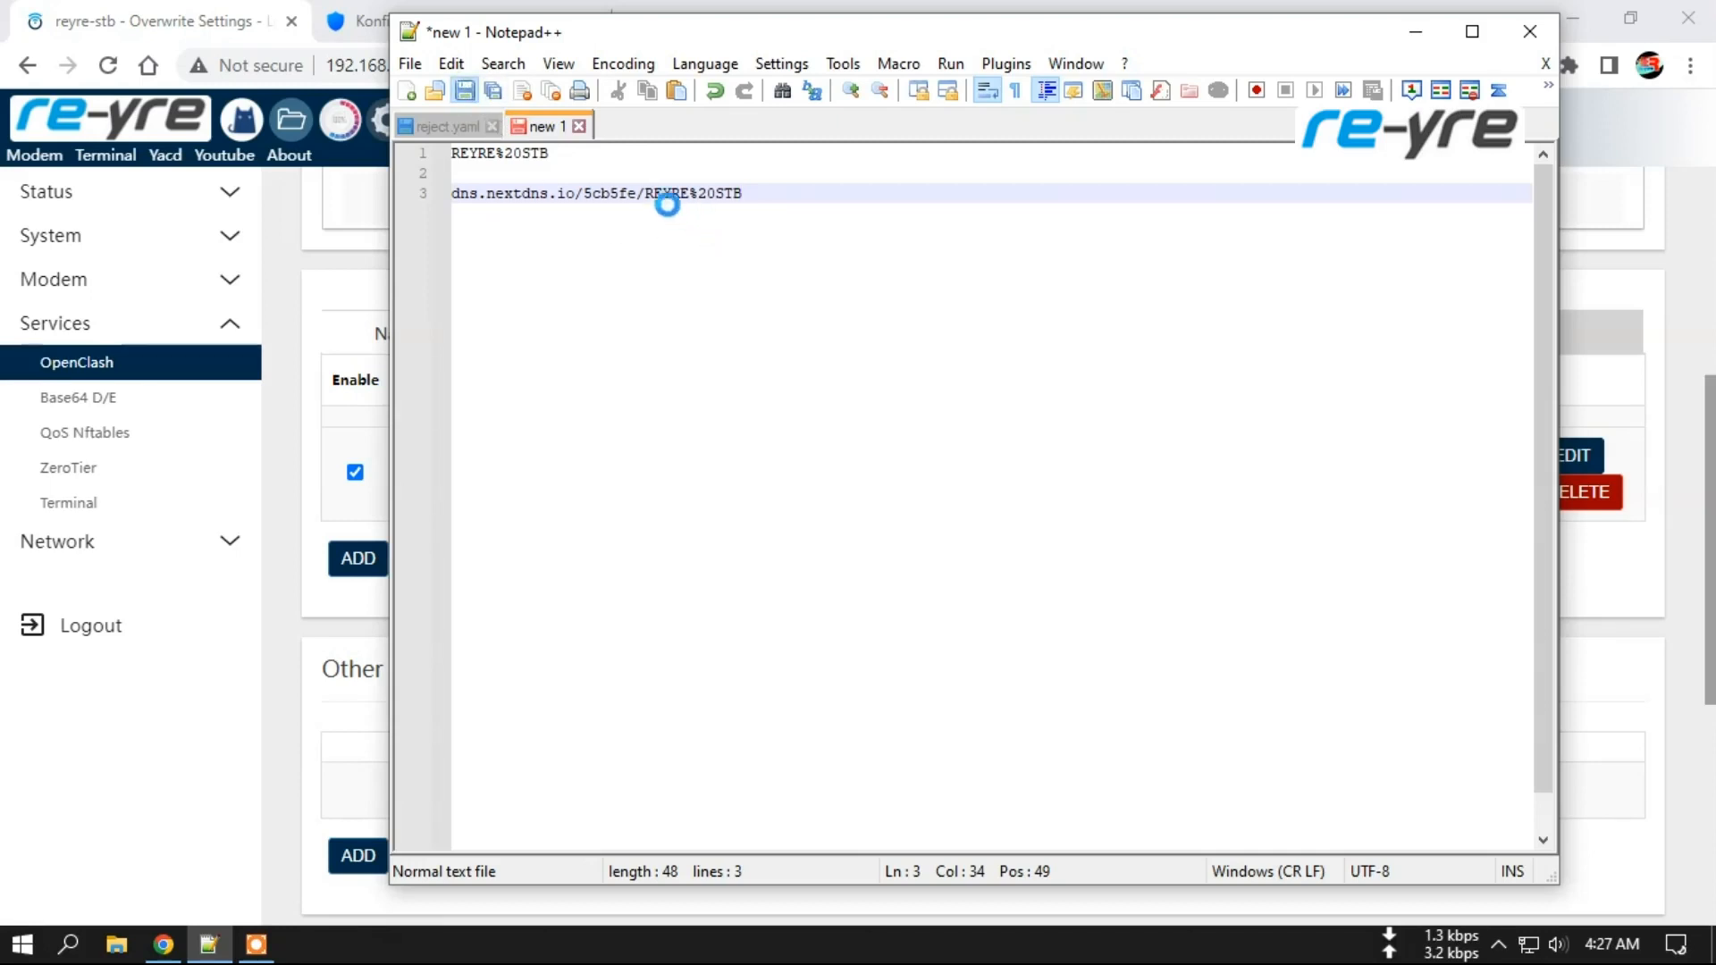
left_click(1162, 634)
left_click(637, 190)
key("shift+End")
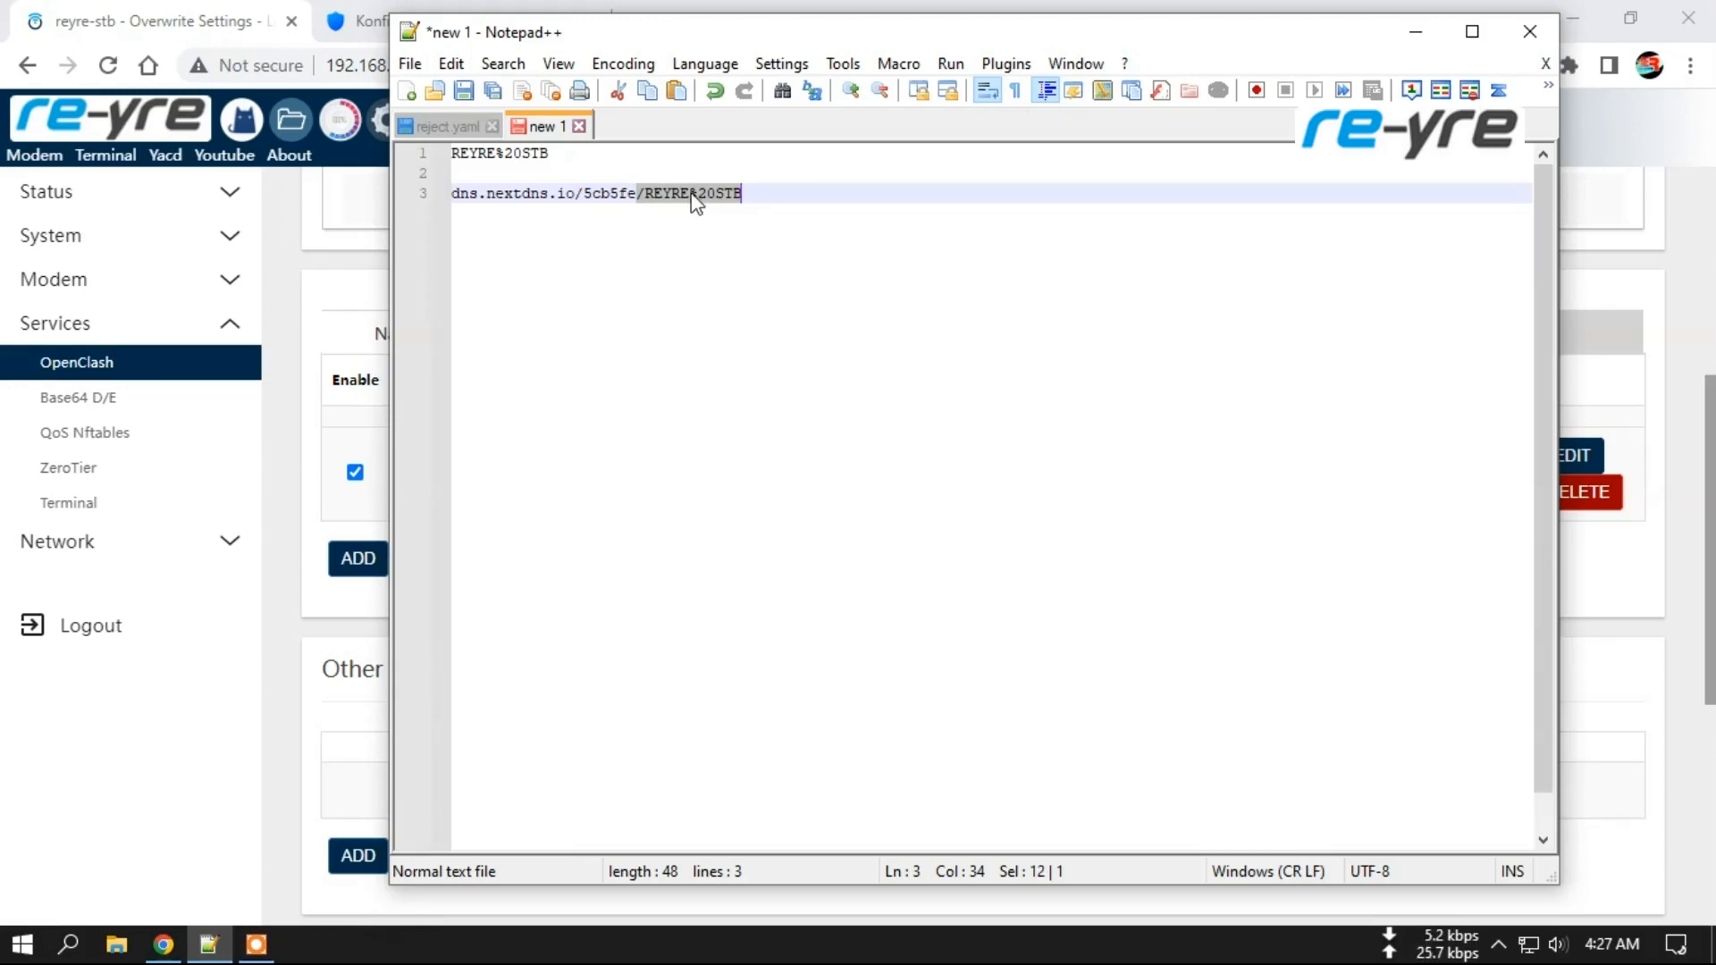
left_click(692, 193)
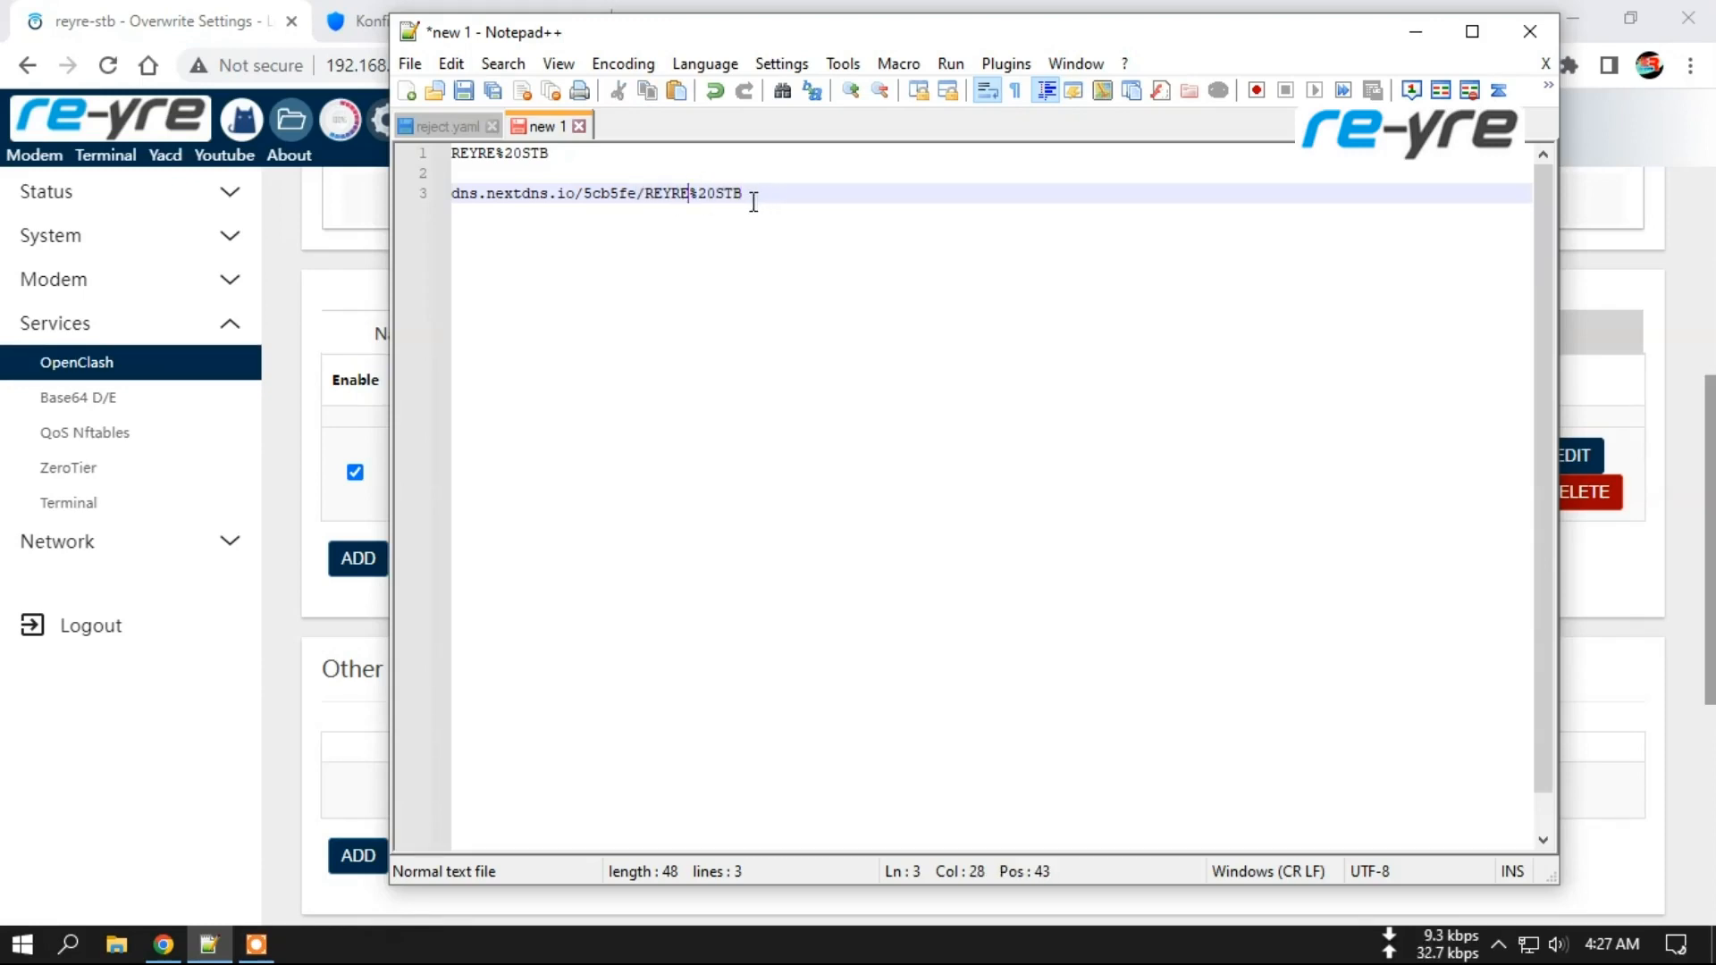
left_click_drag(637, 193, 818, 203)
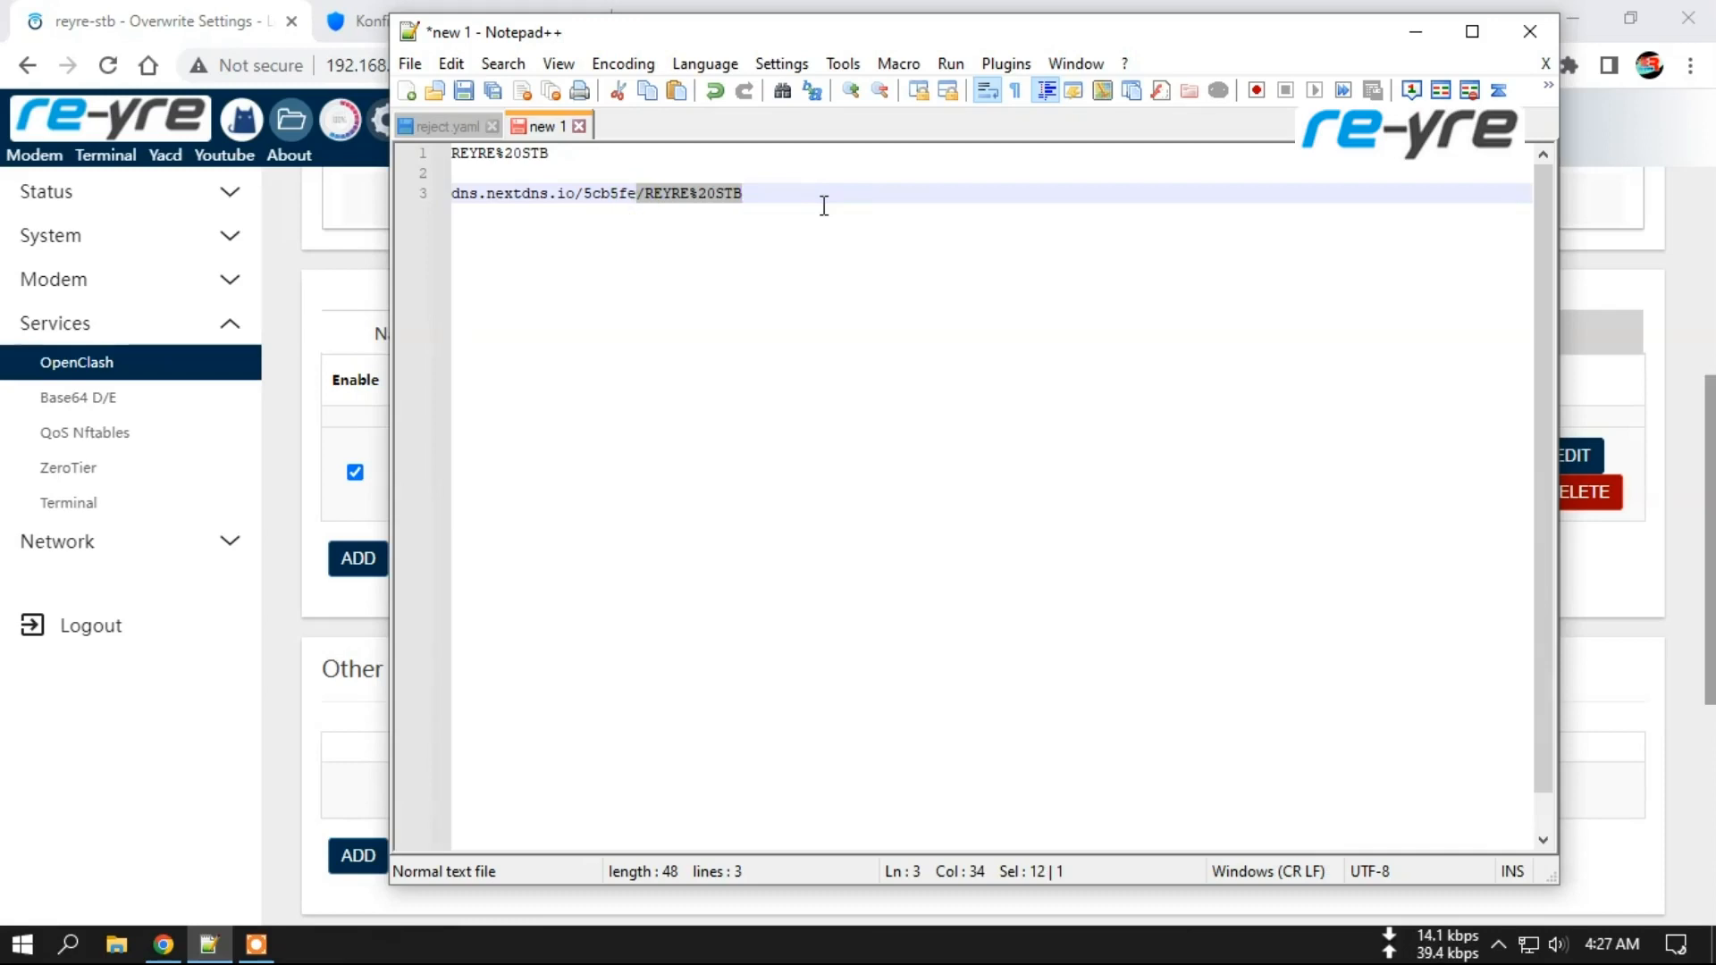
key("Delete")
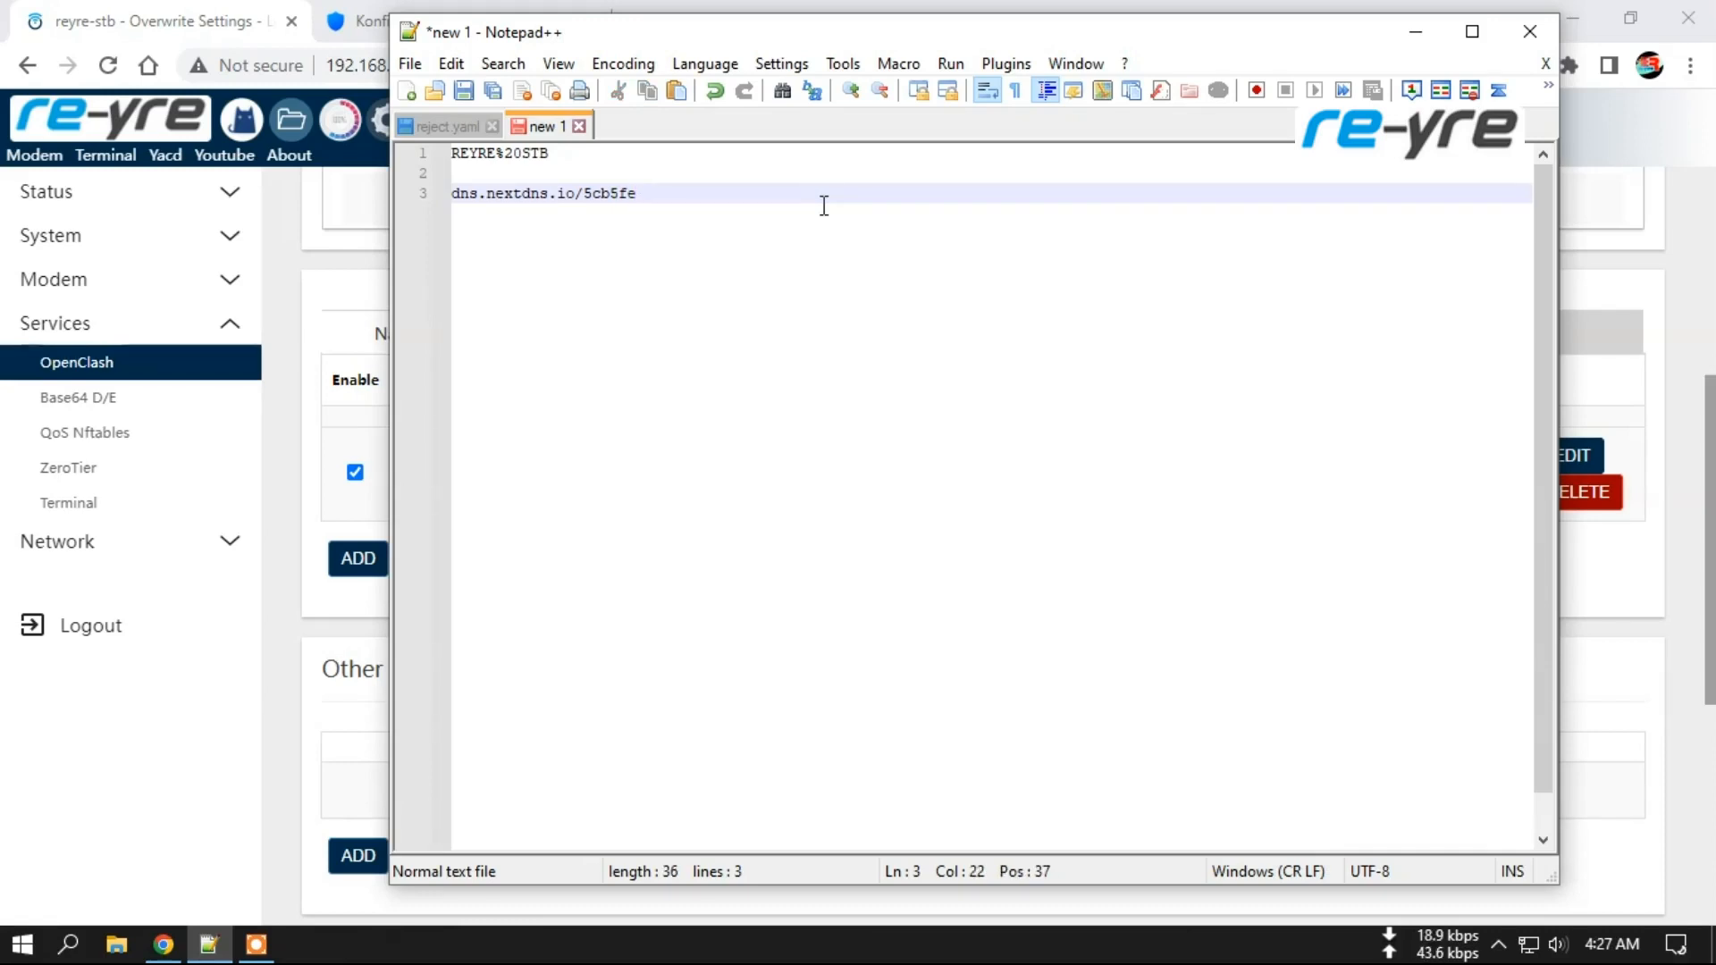
left_click(714, 90)
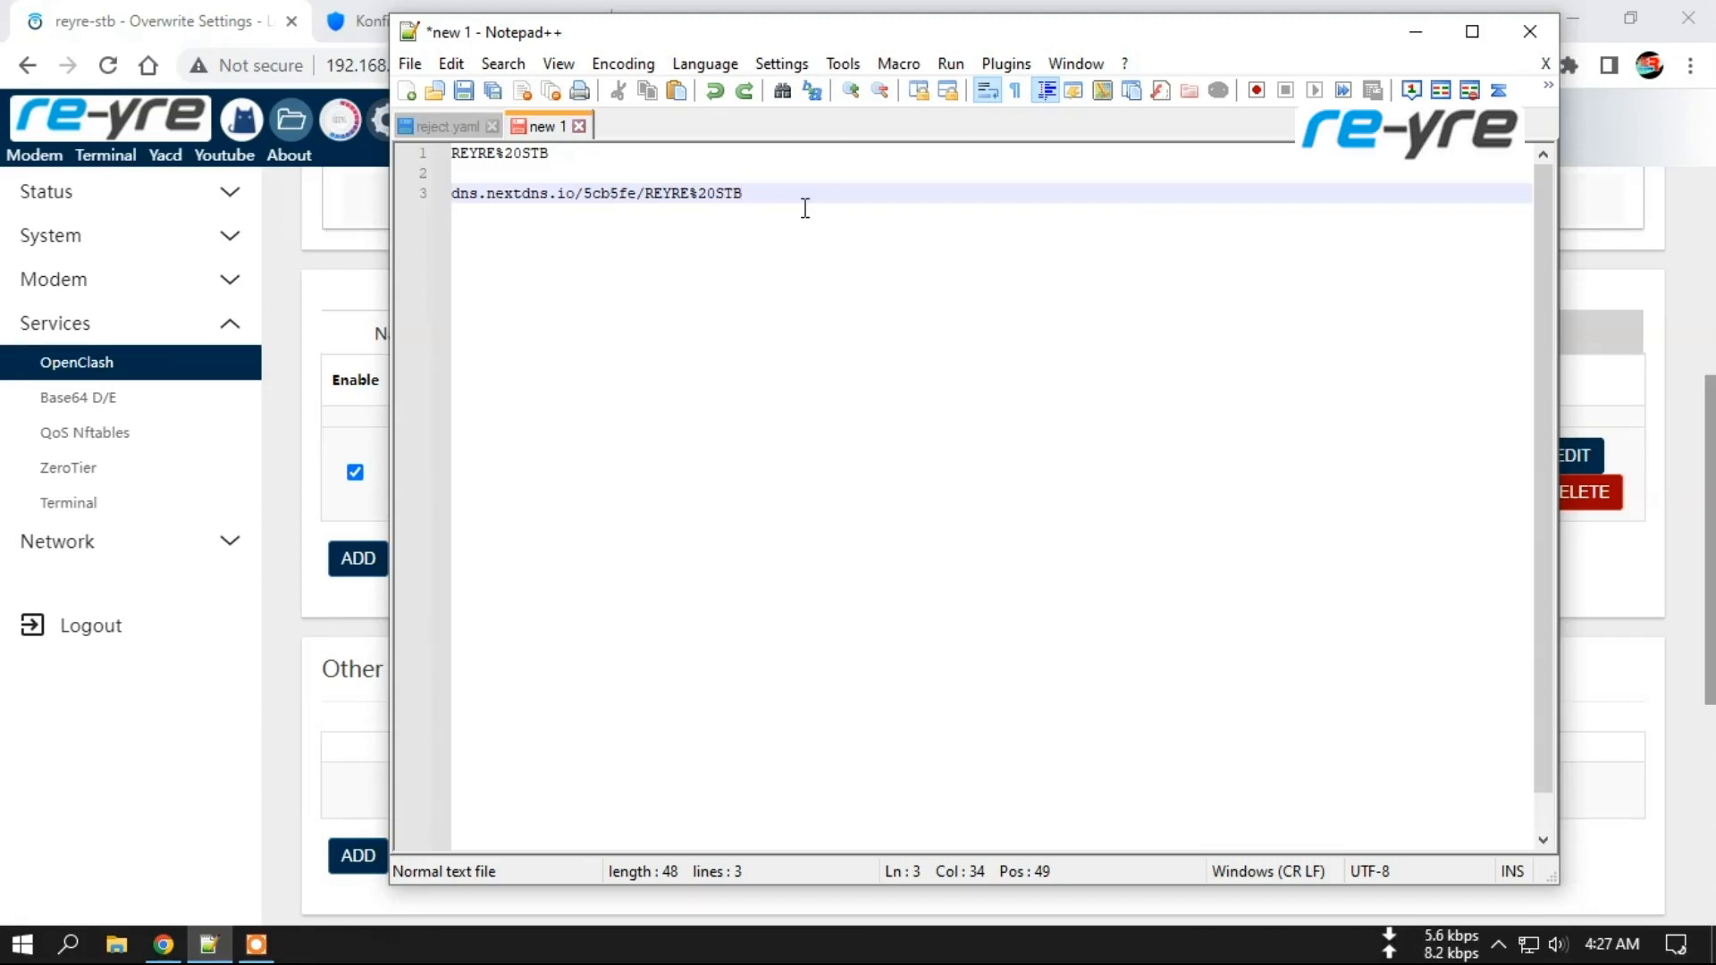
left_click_drag(741, 193, 449, 193)
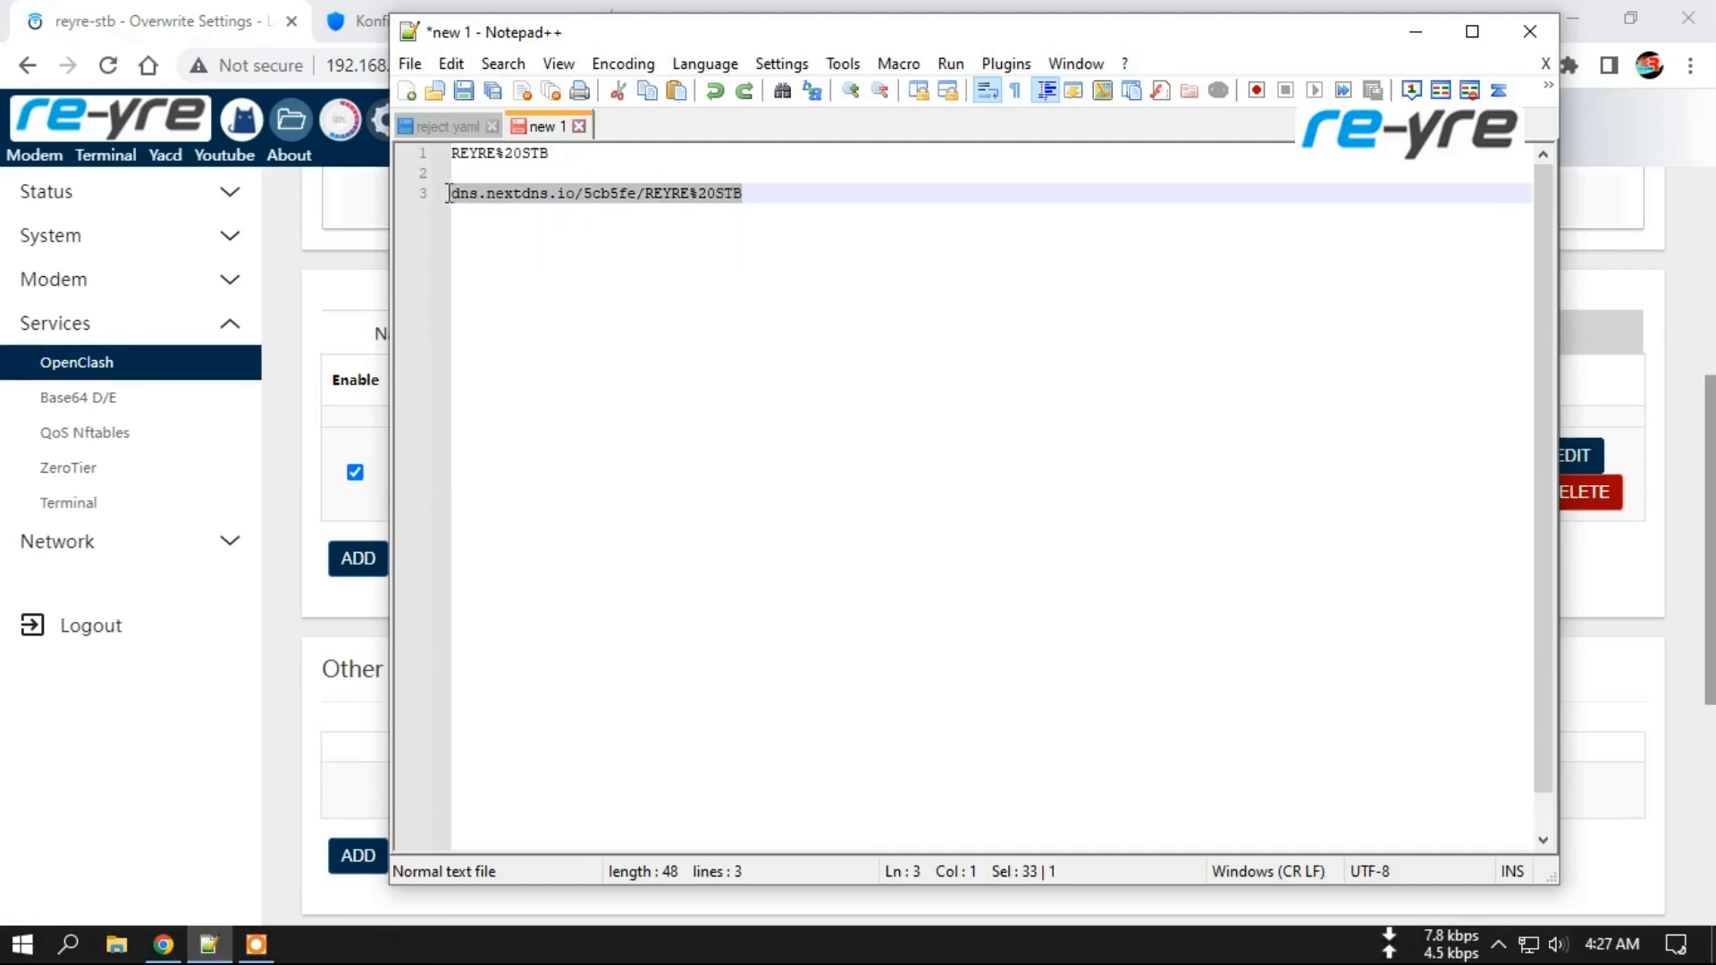
Compare the NameServer and FallBack HTTPS addresses, both ending in REYRE%20STB.
left_click(292, 348)
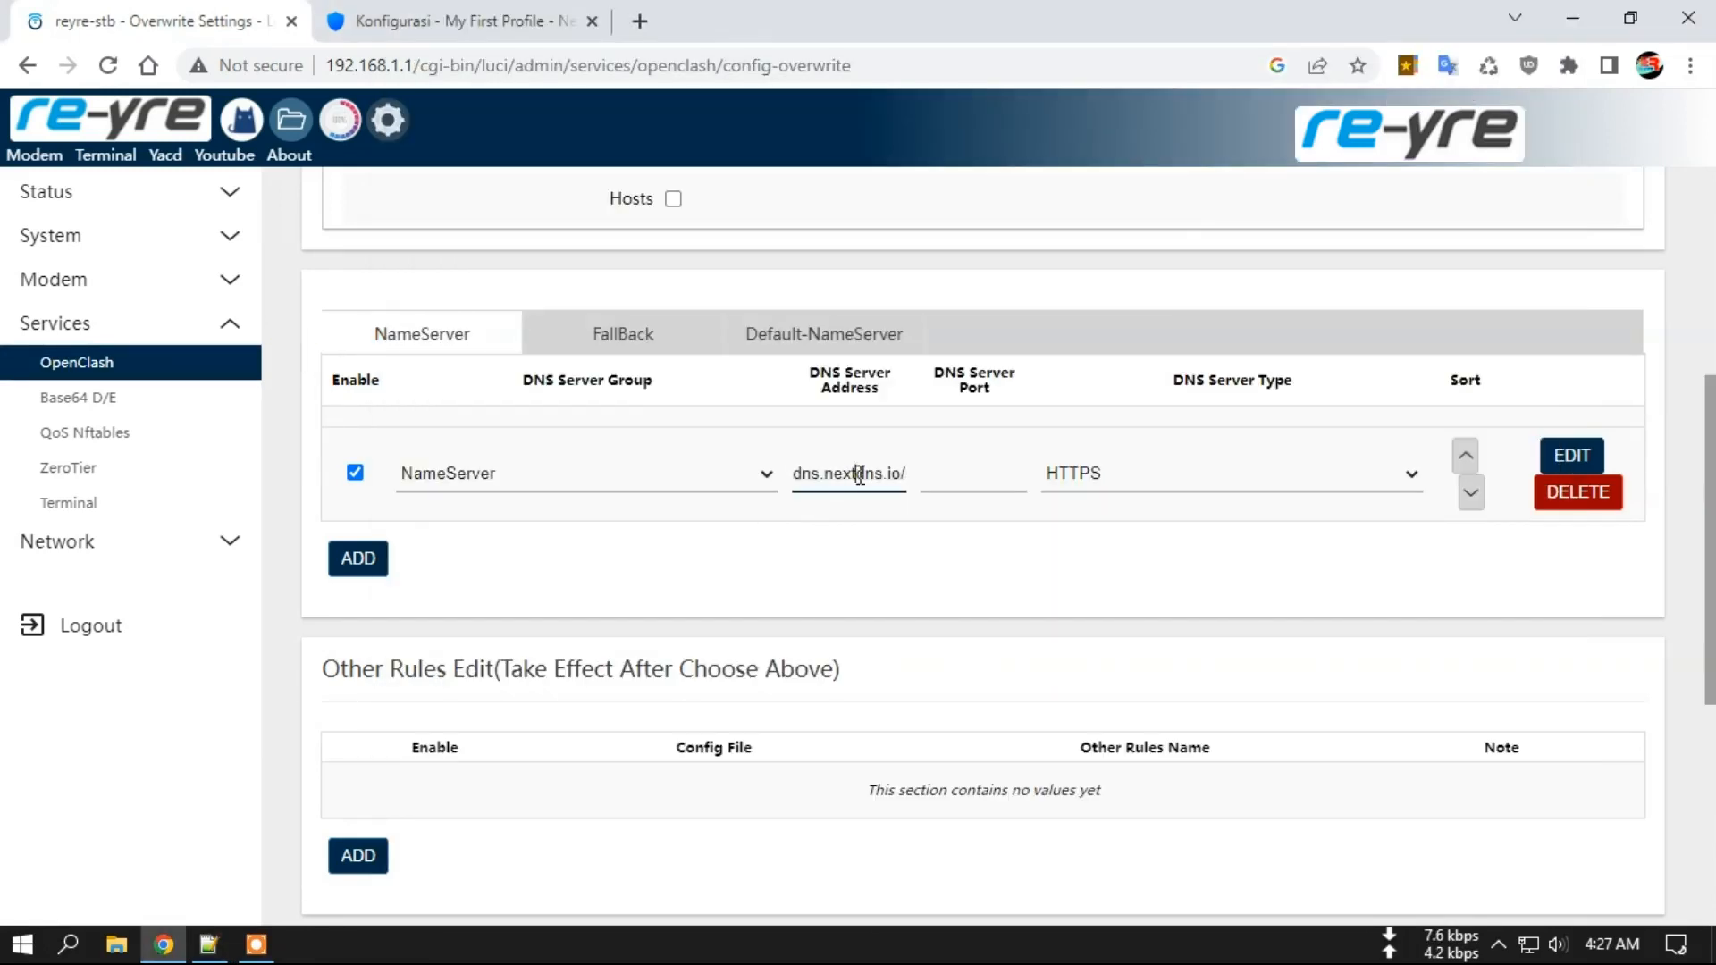
left_click_drag(797, 471, 934, 475)
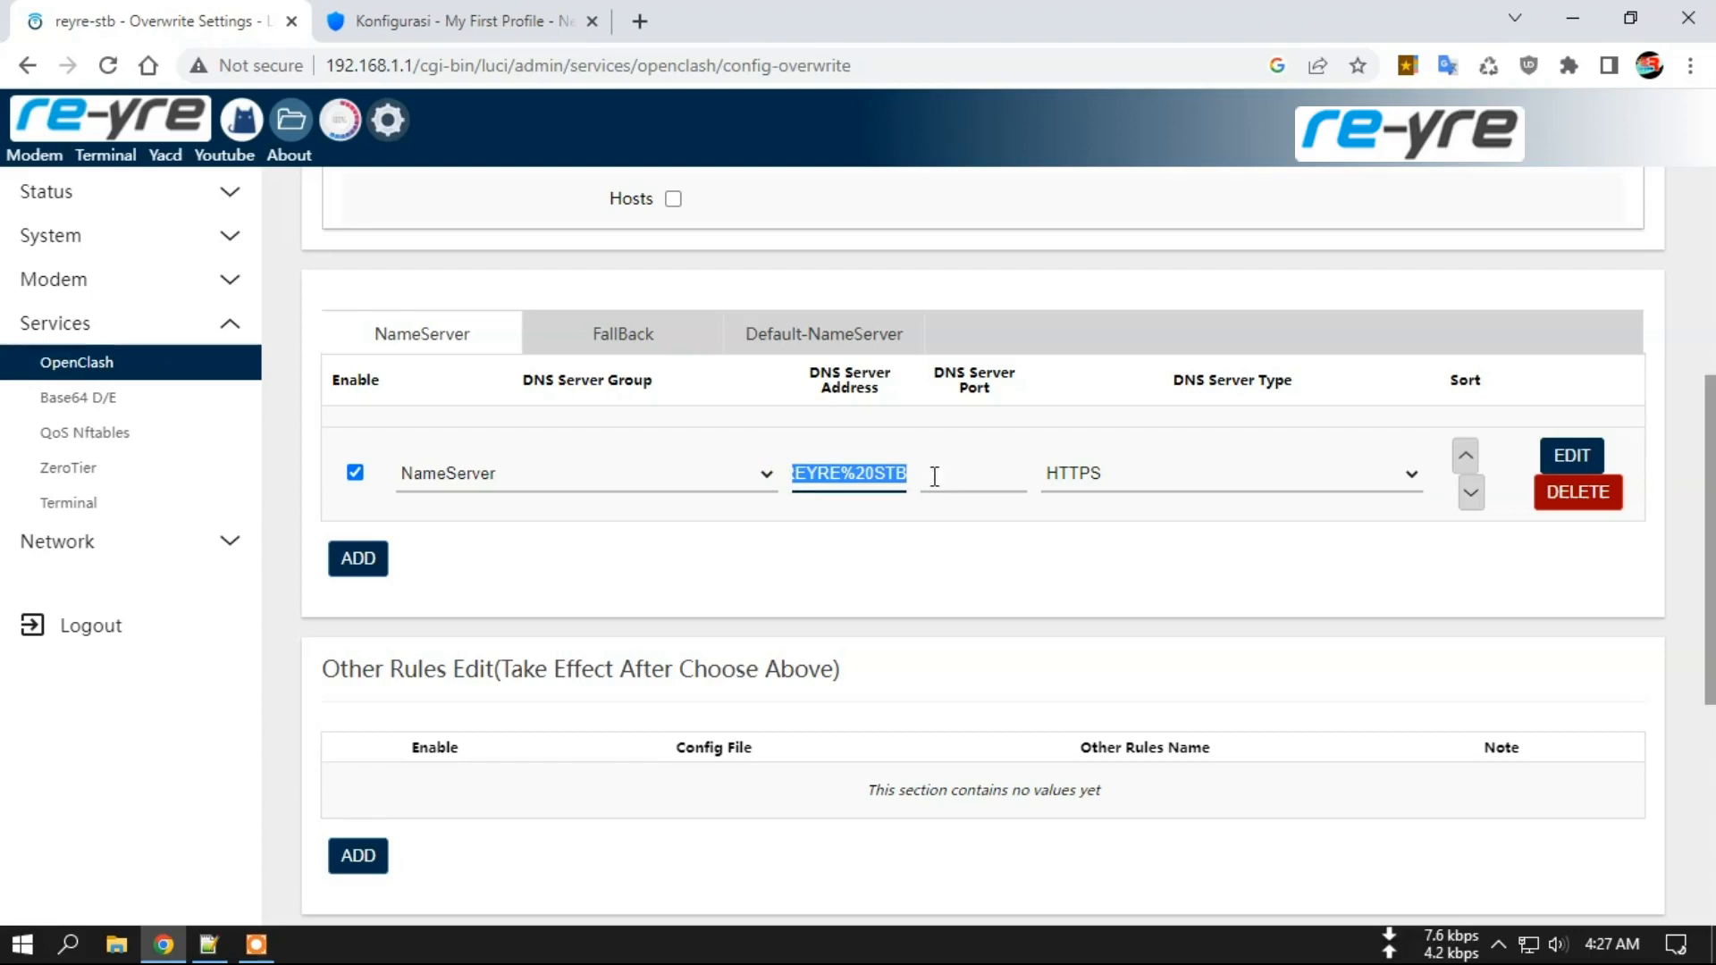
left_click(1041, 288)
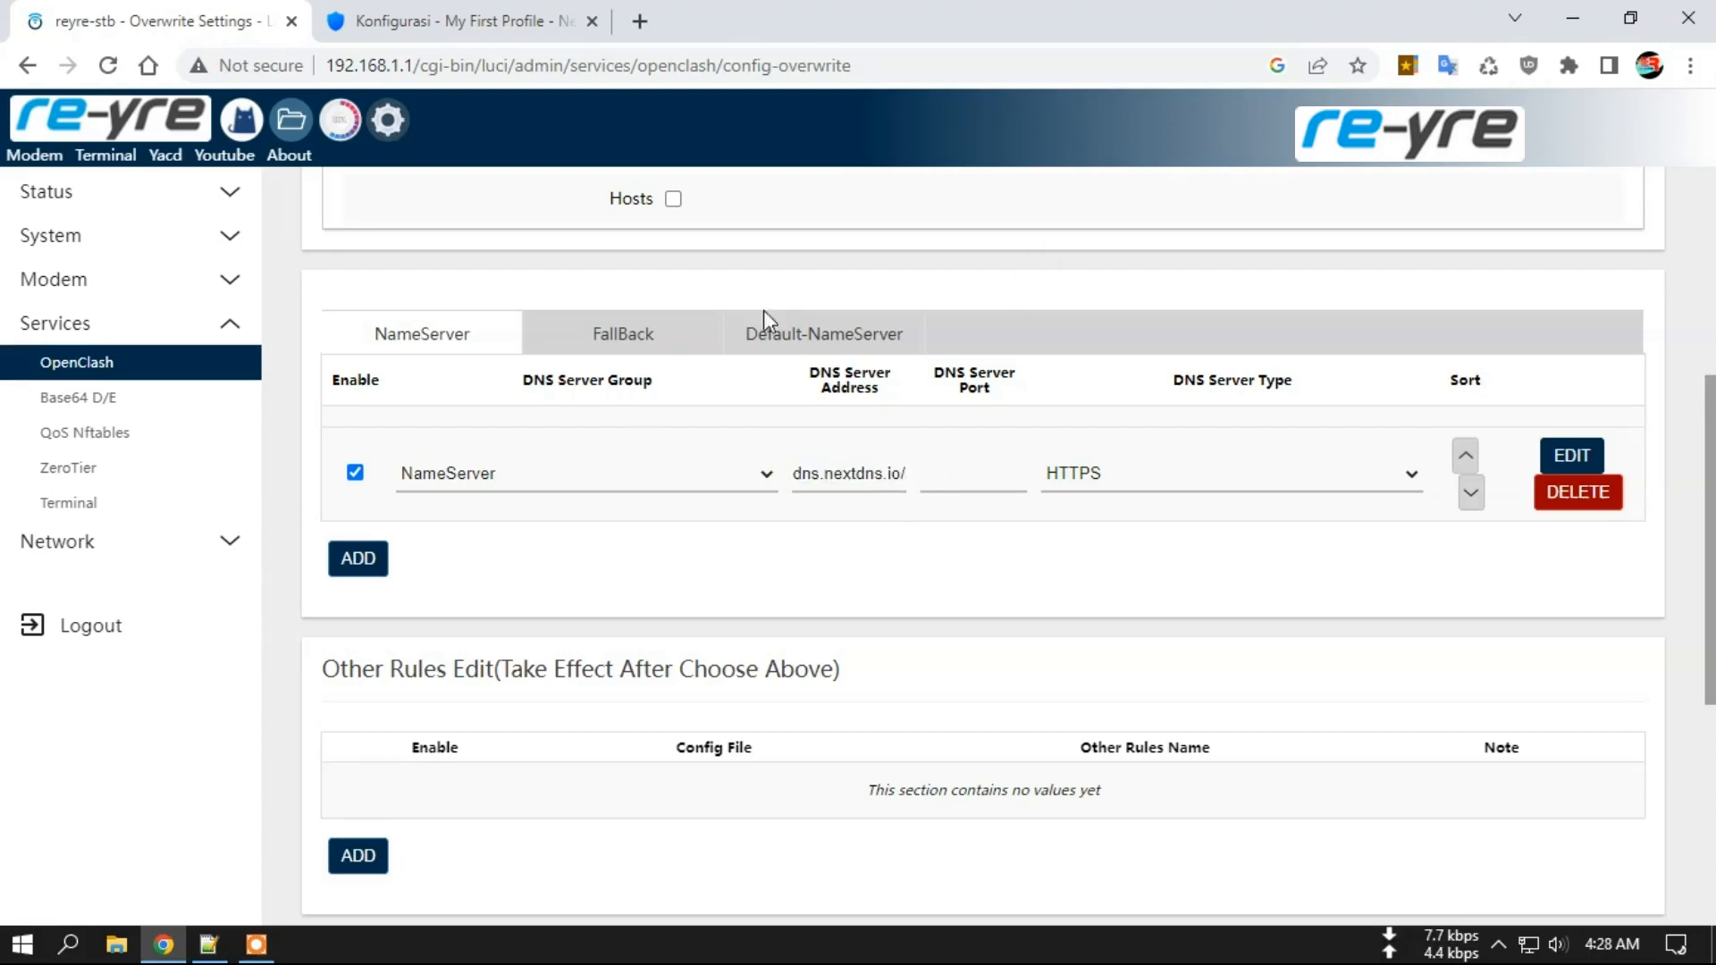
left_click(626, 336)
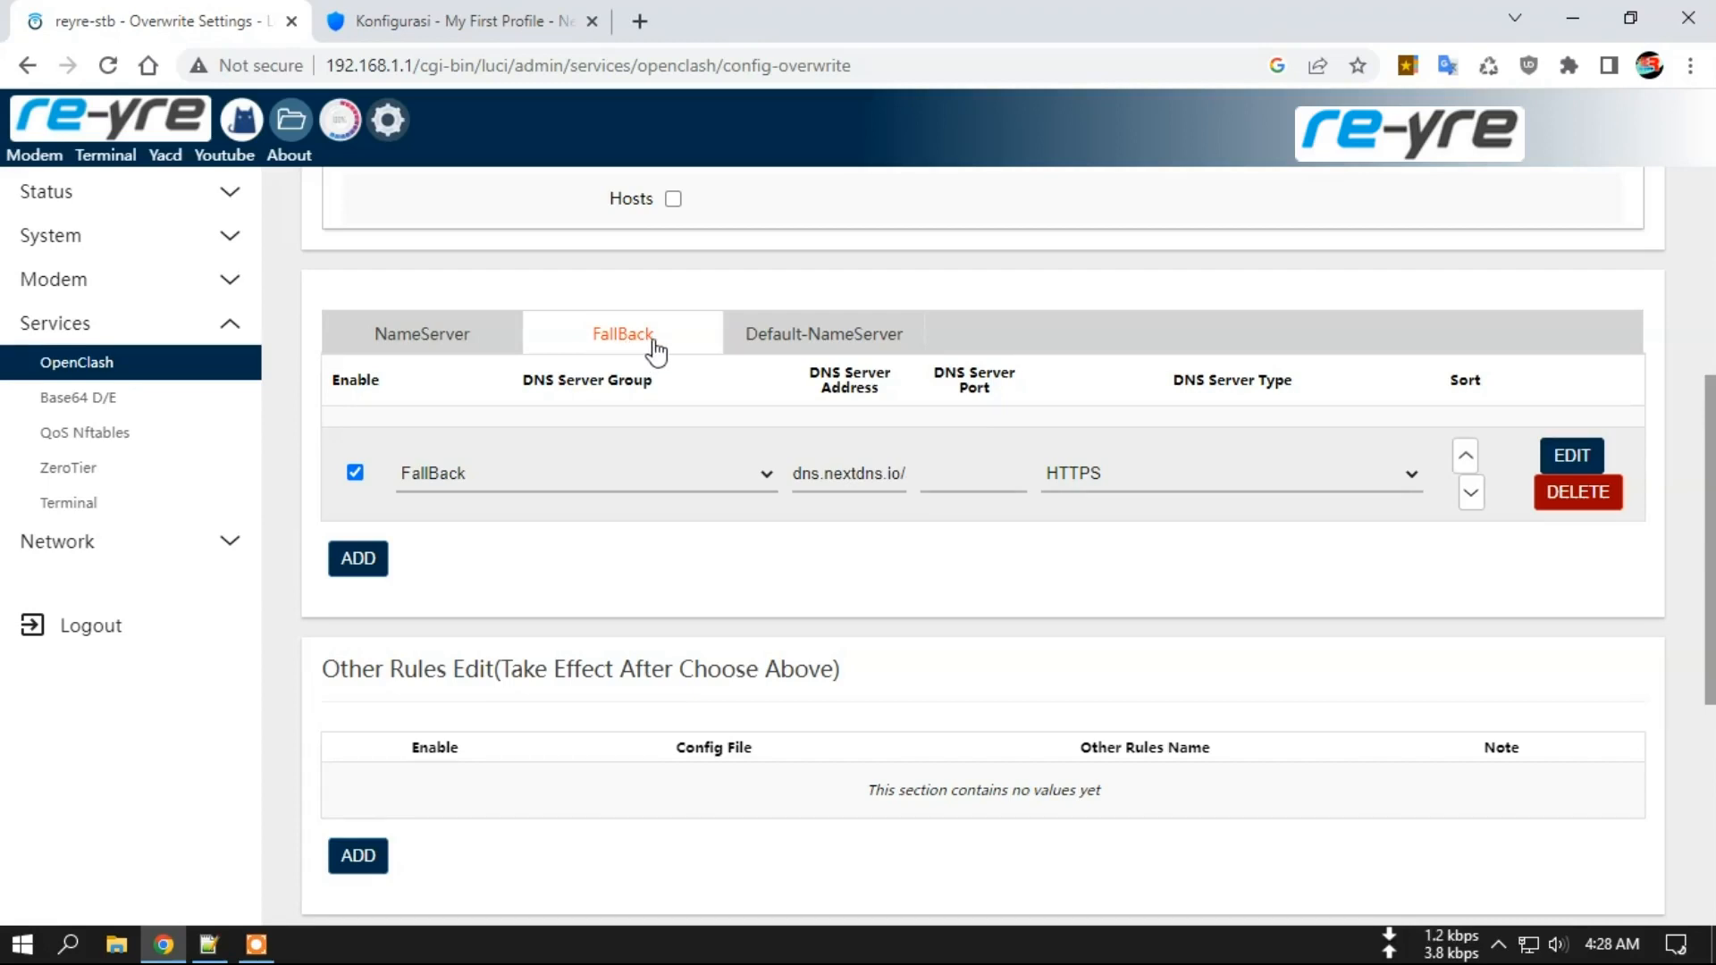
left_click(720, 487)
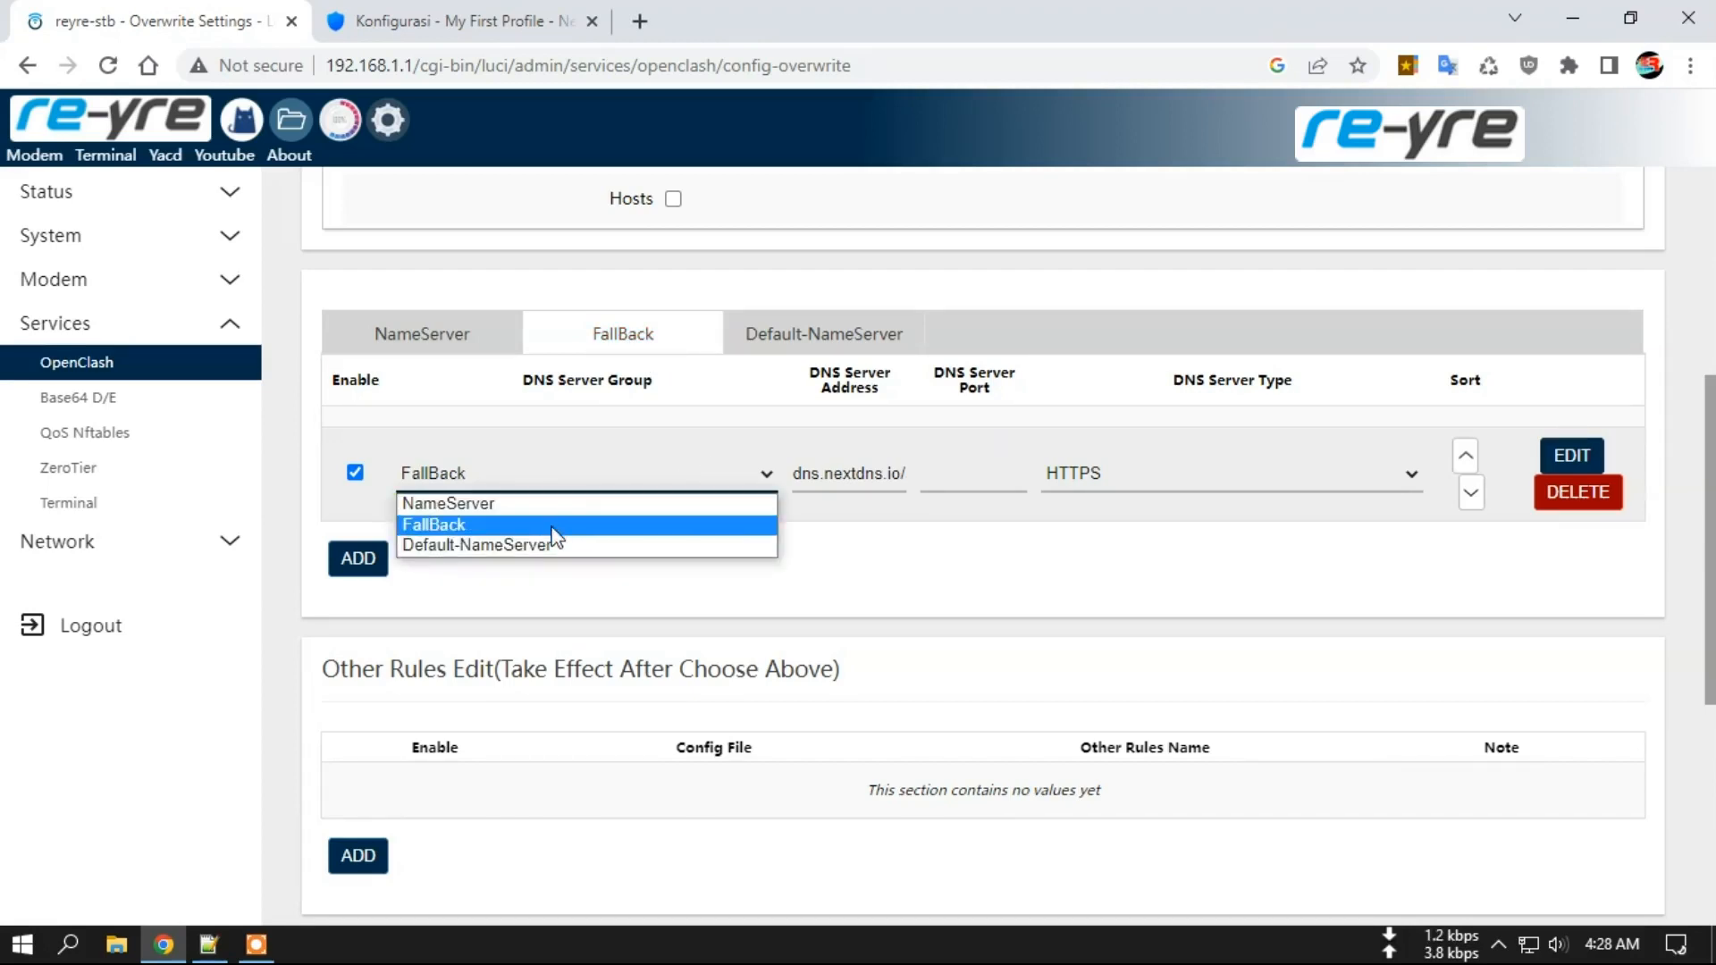
left_click(552, 521)
left_click_drag(791, 476, 943, 473)
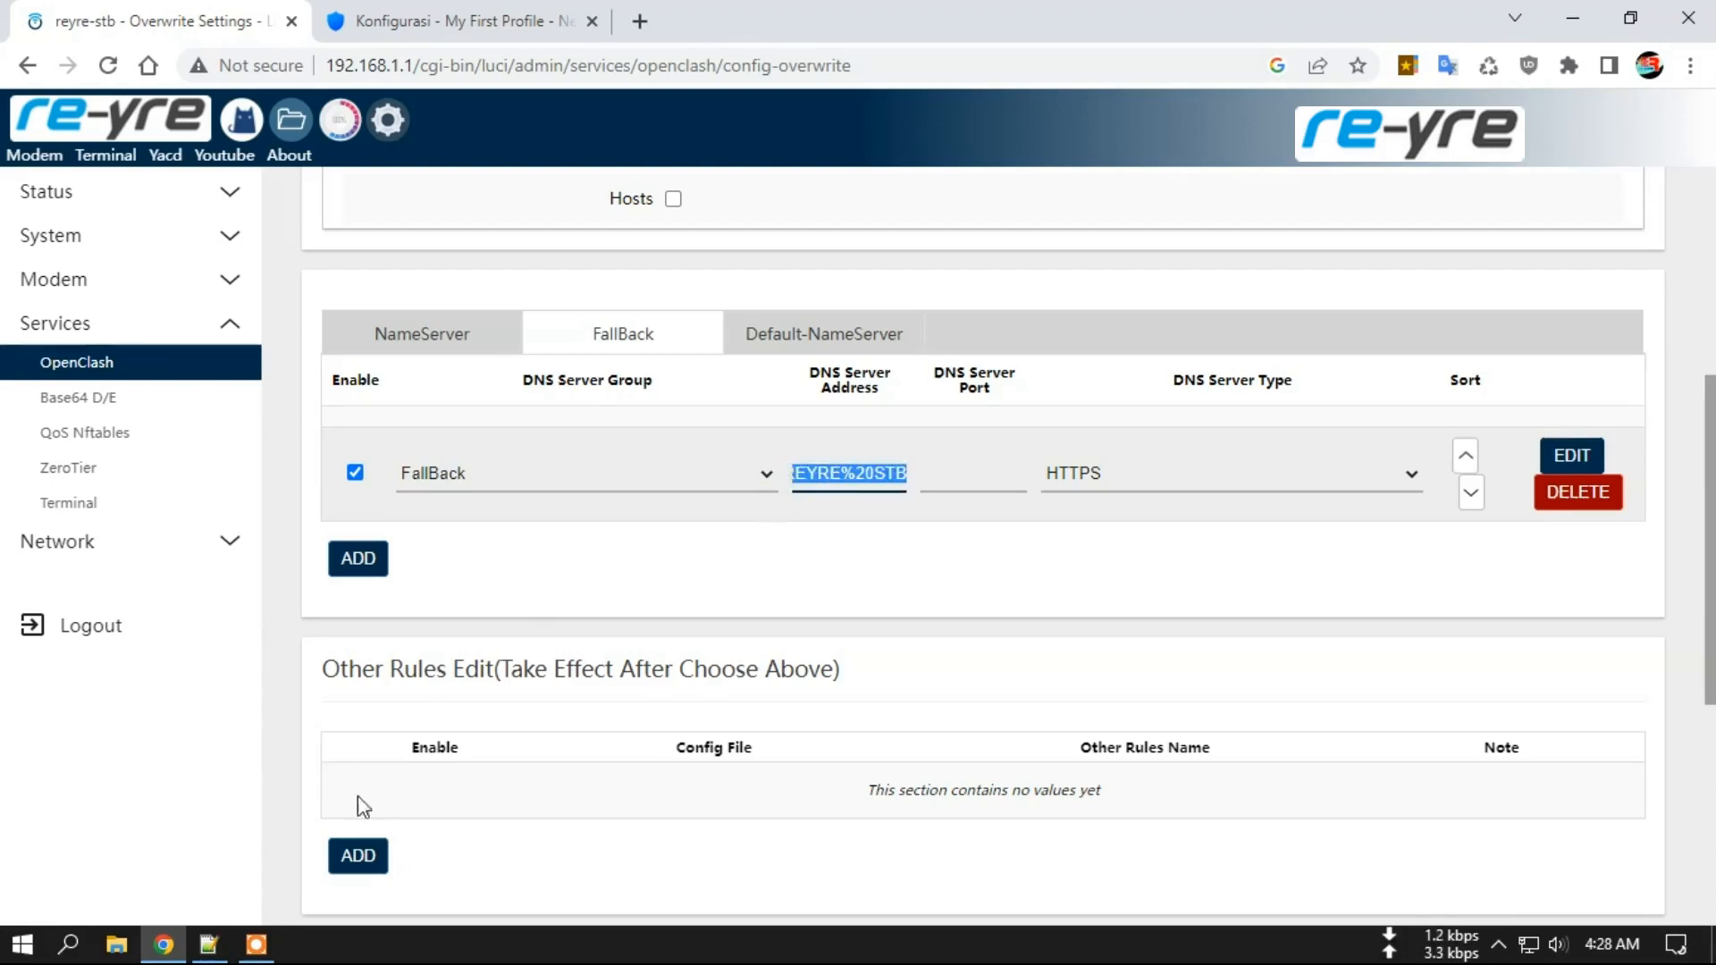
Bookmark line 3 holding the NextDNS address in Notepad++, then return to OpenClash.
left_click(209, 945)
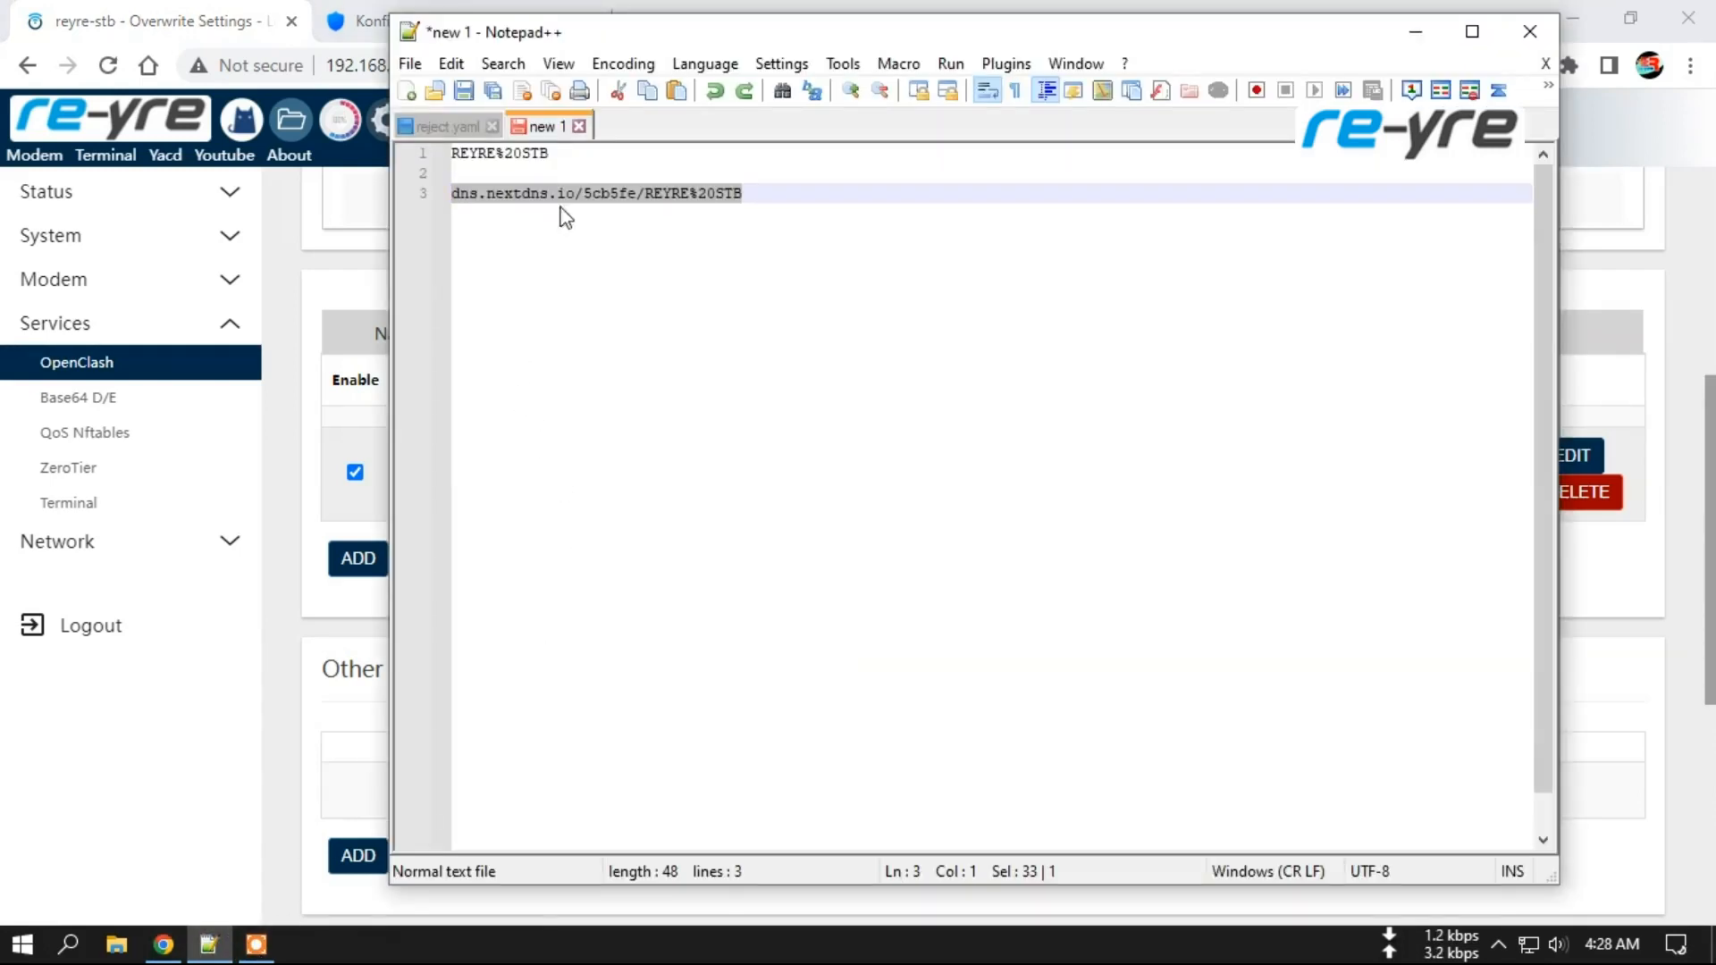
left_click(754, 187)
left_click(449, 193)
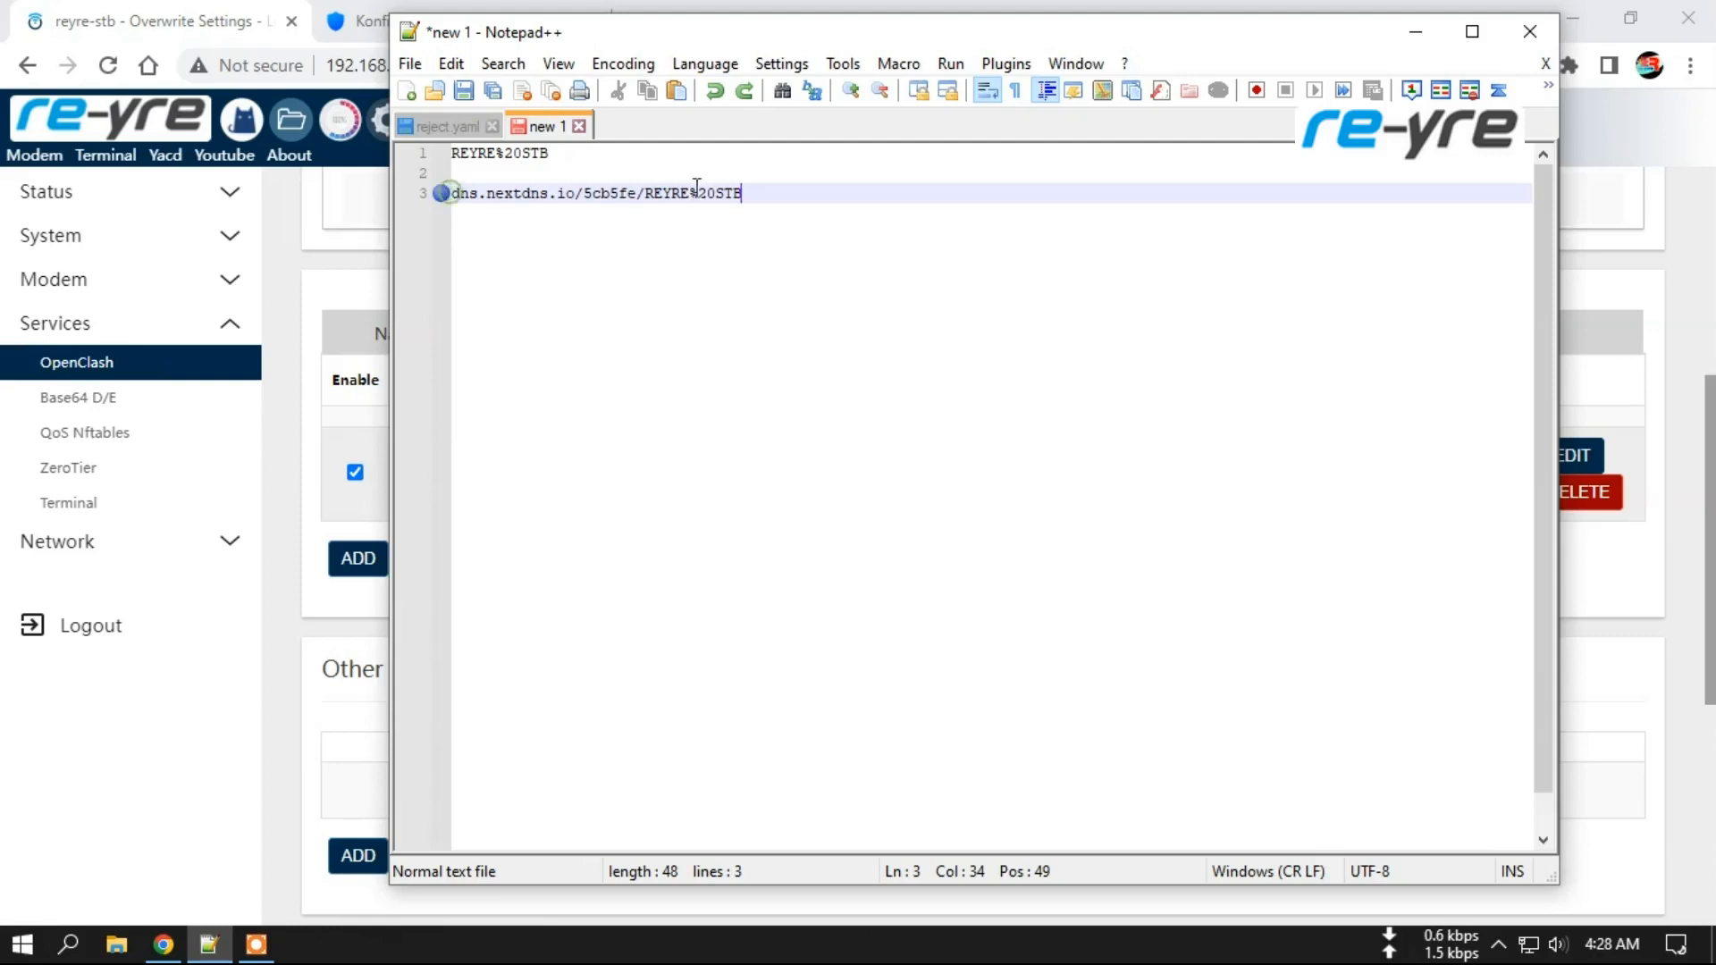
left_click(292, 365)
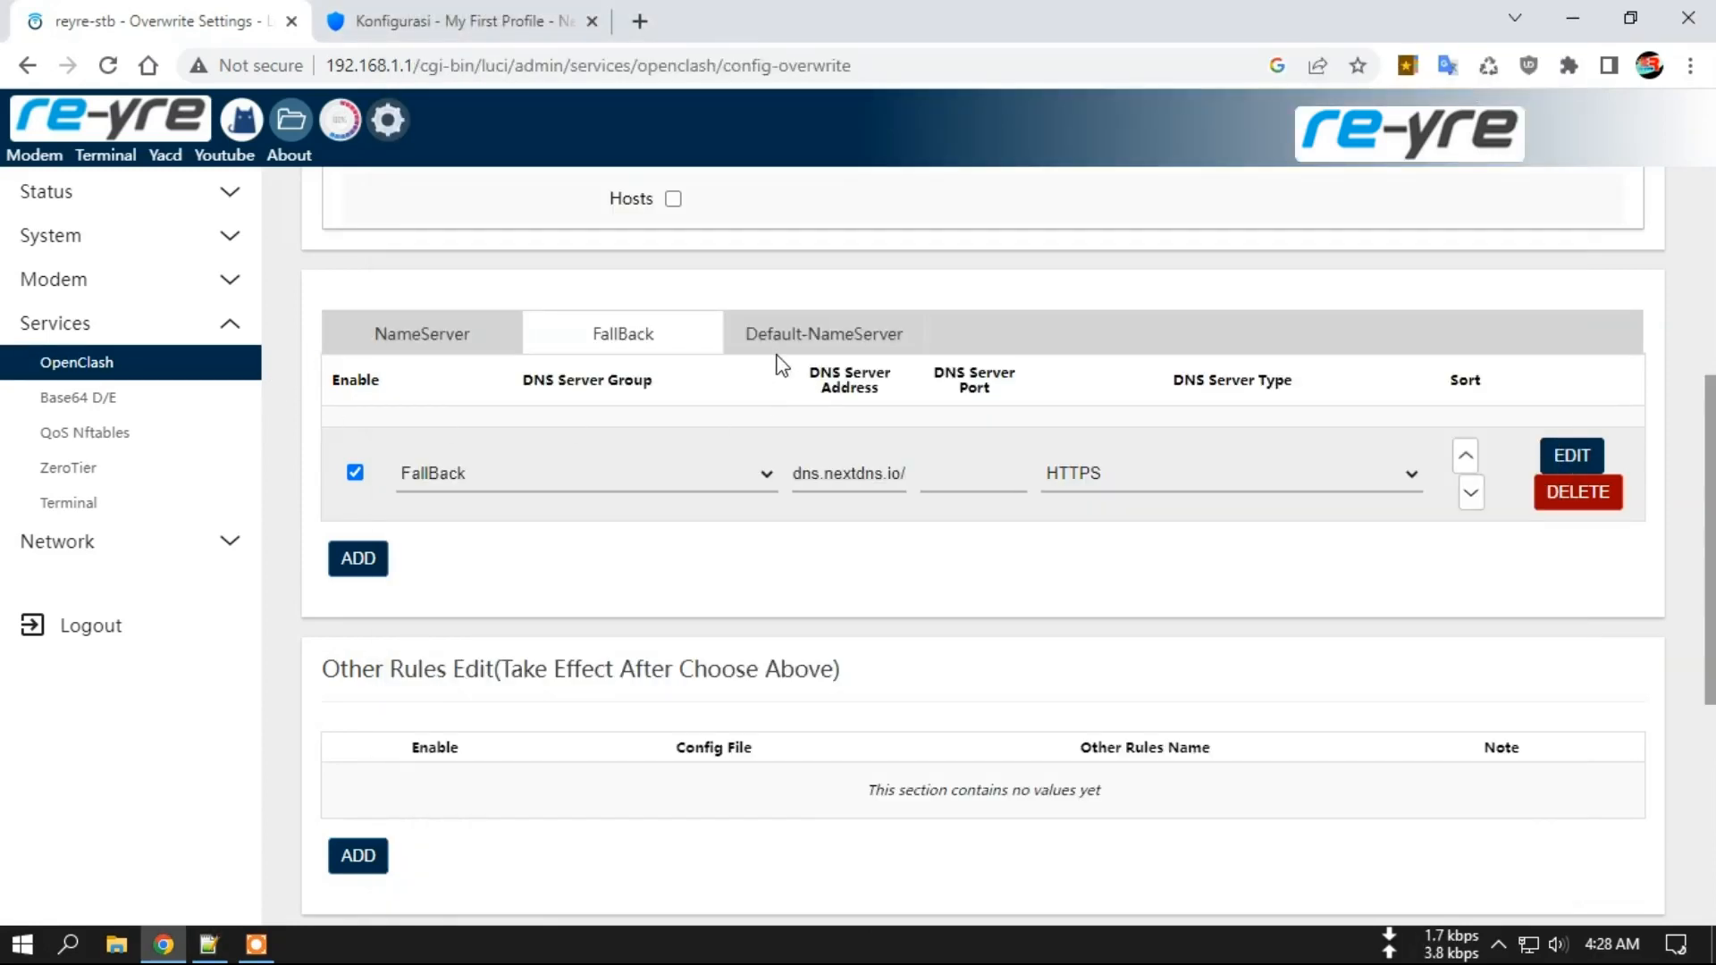
left_click(840, 344)
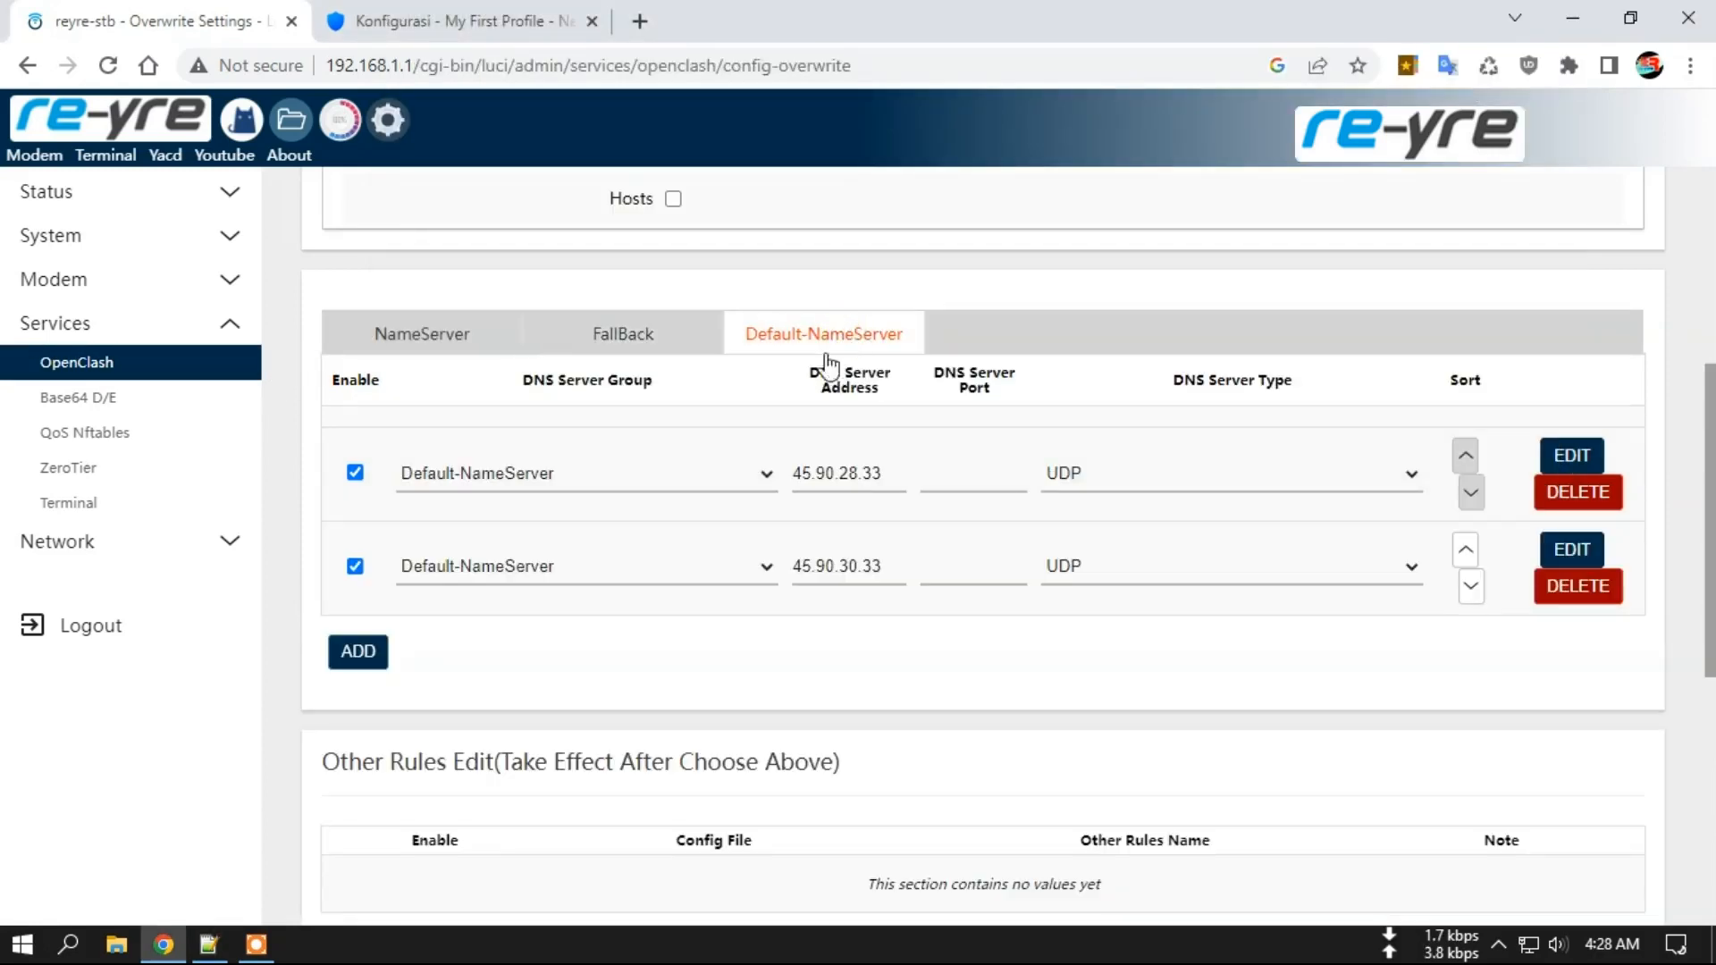
left_click_drag(889, 477, 817, 482)
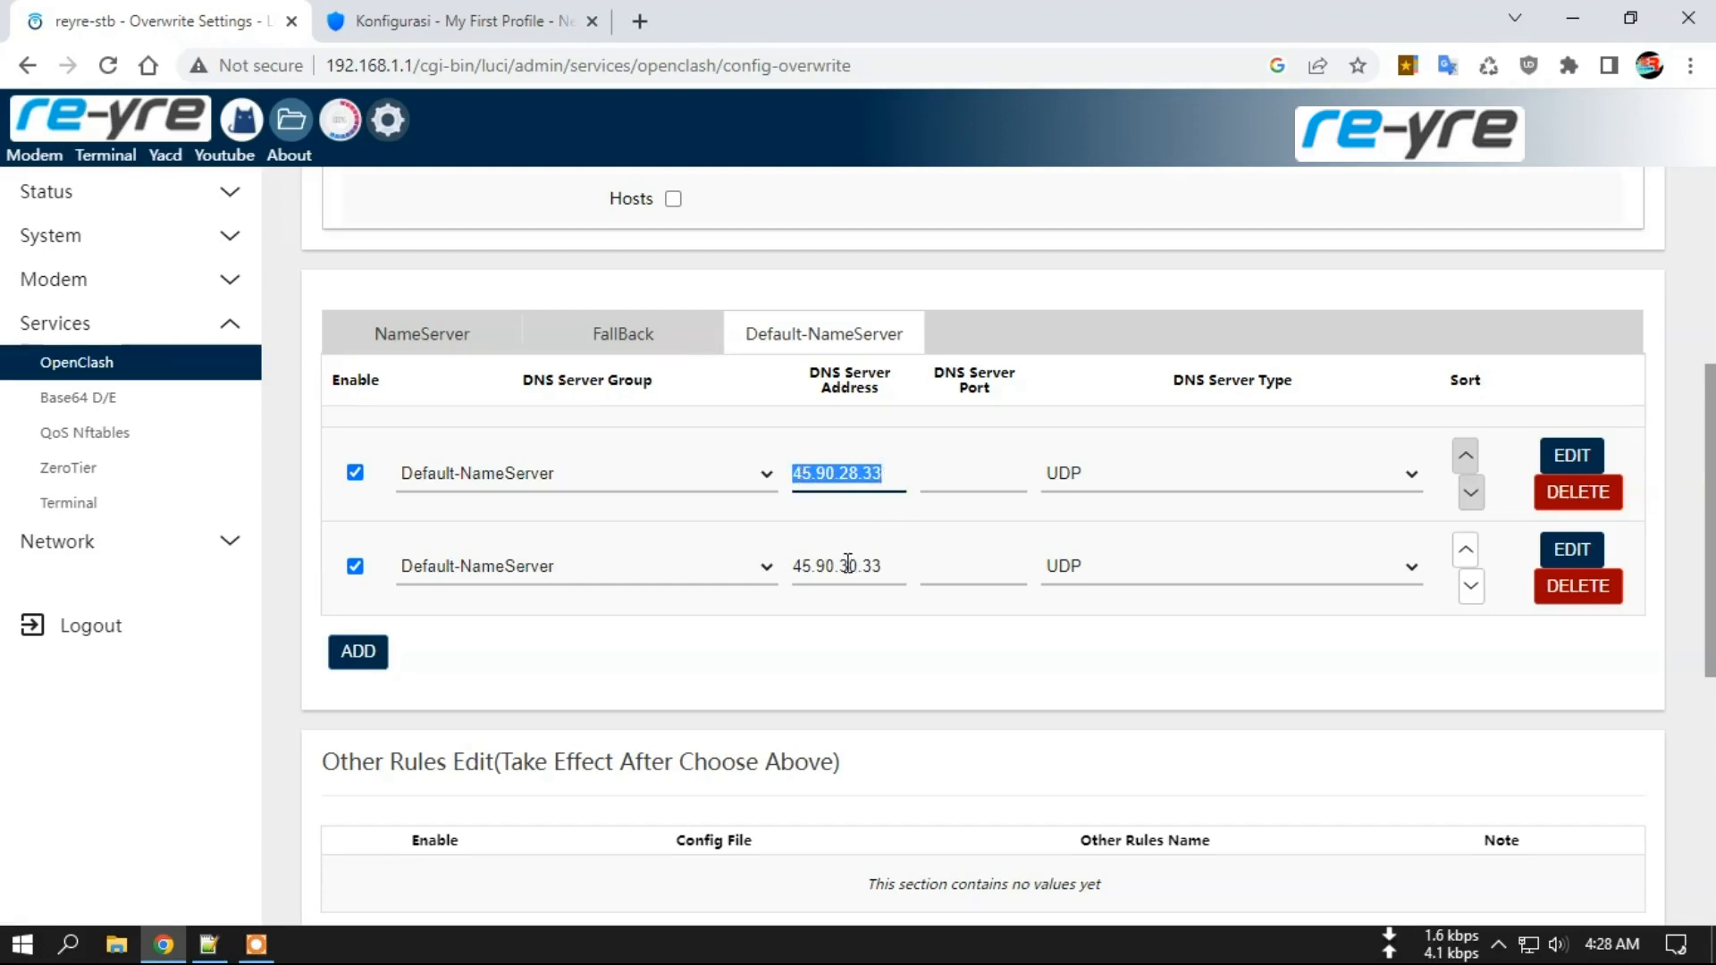
left_click_drag(843, 568, 886, 564)
left_click(886, 563)
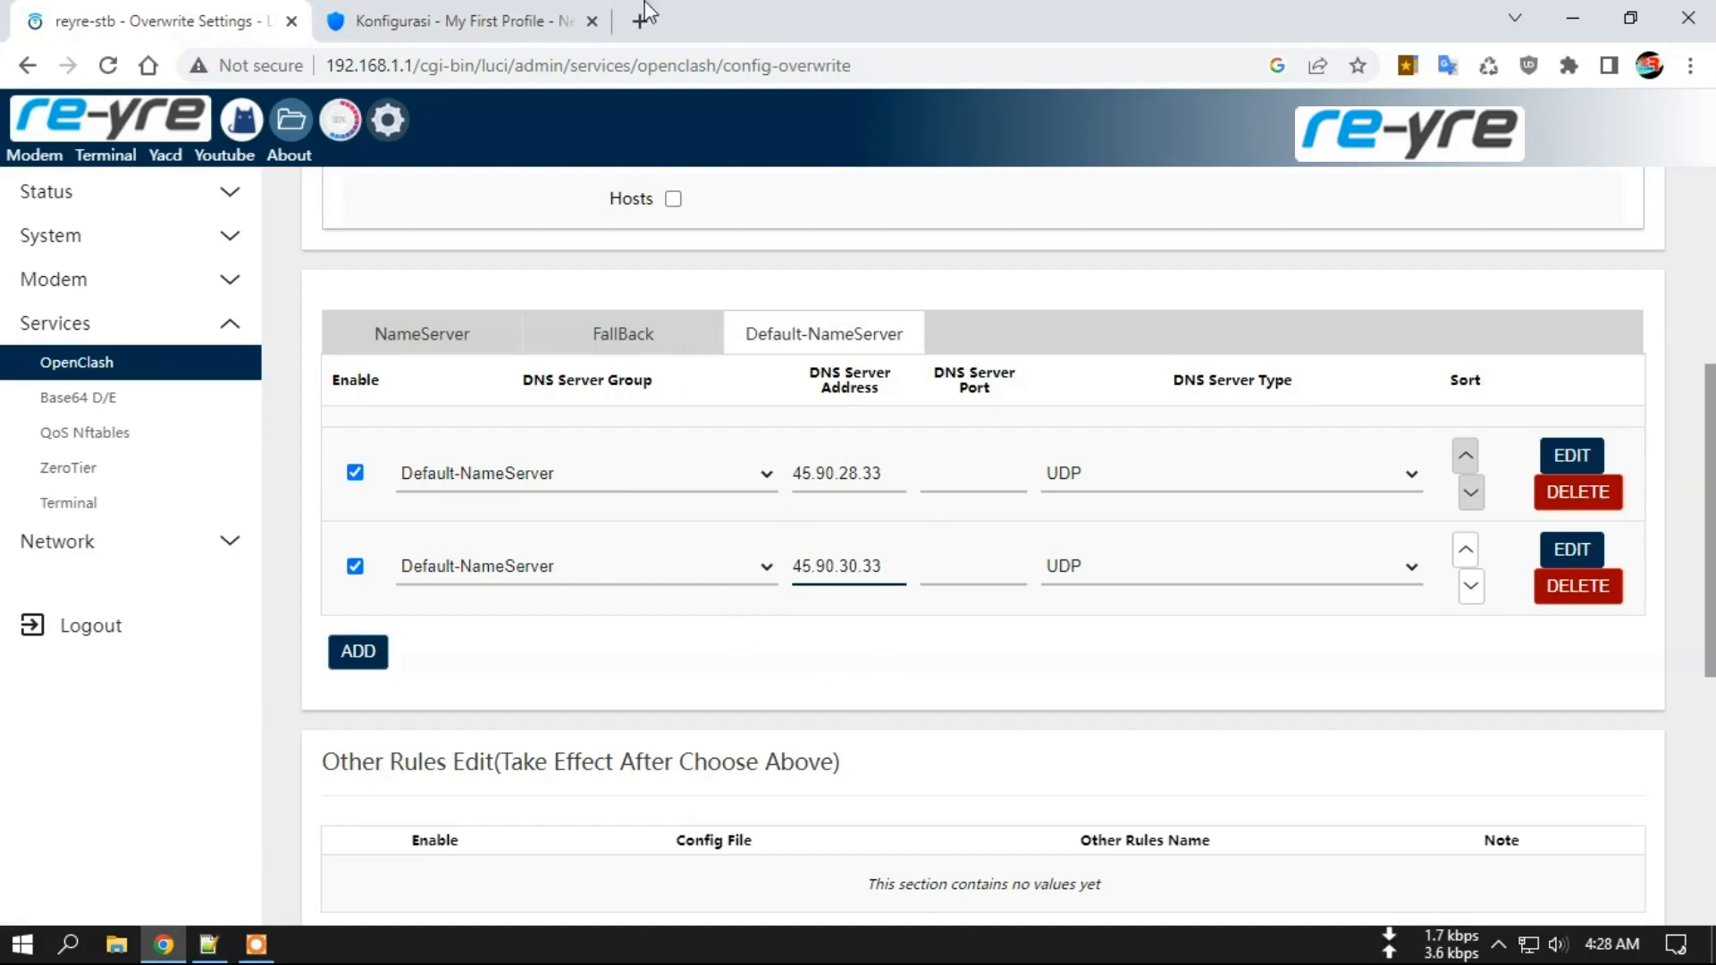
left_click(490, 24)
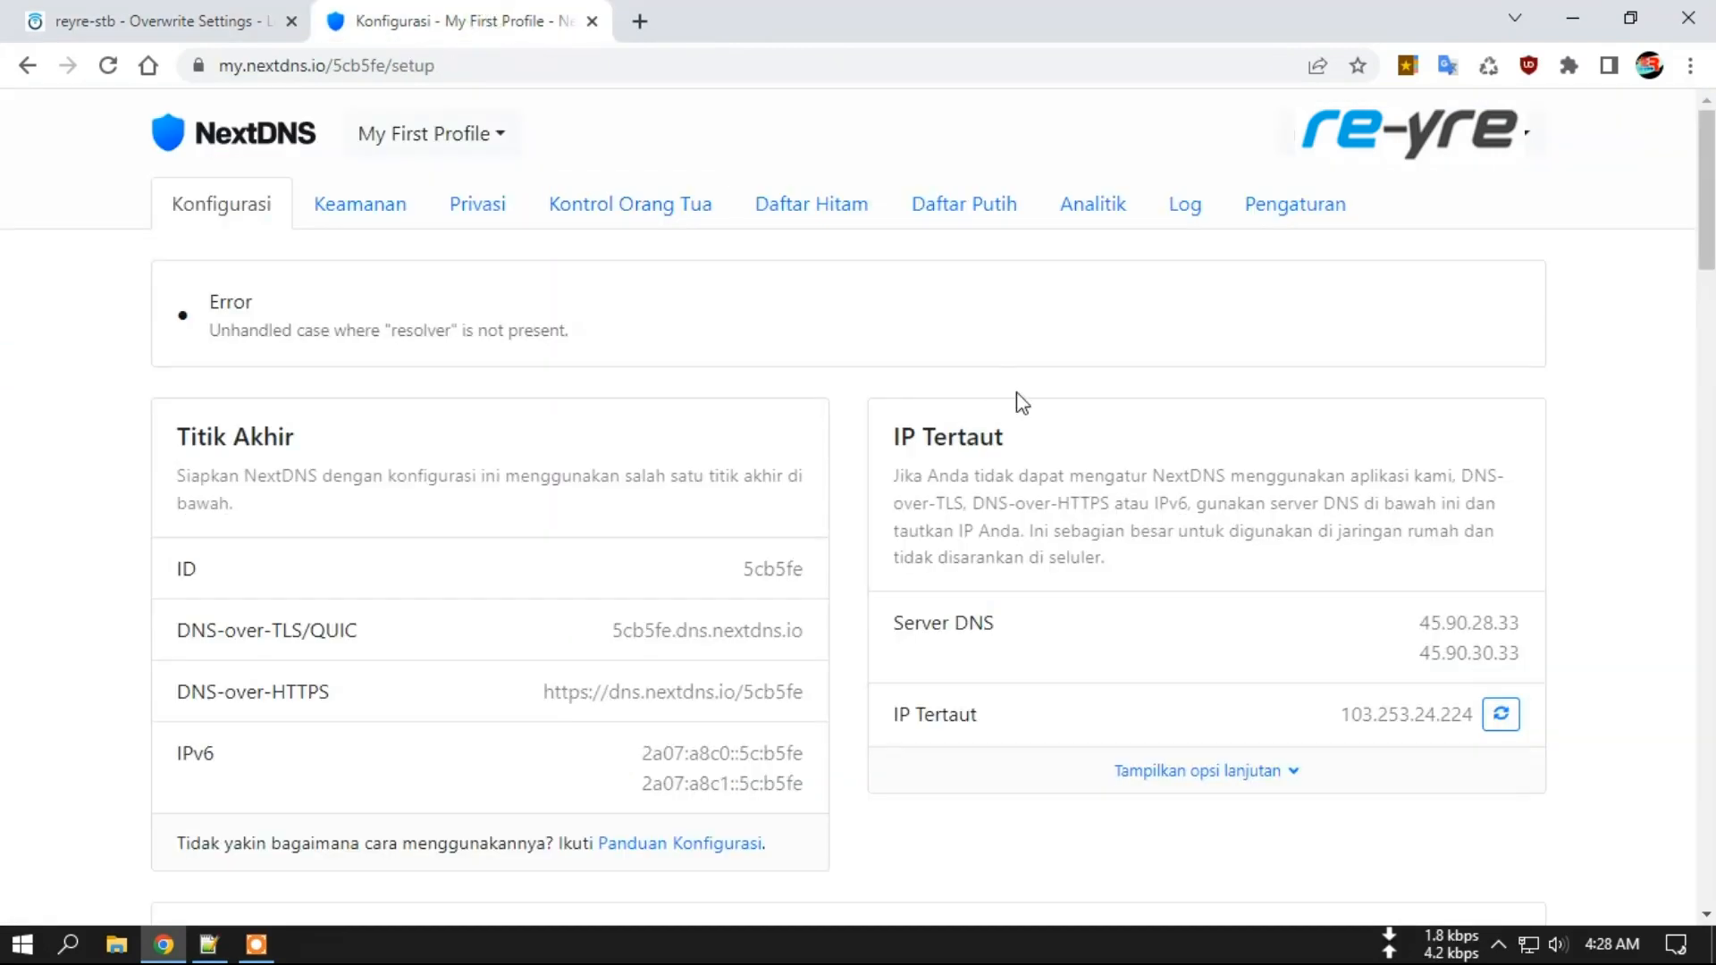
left_click_drag(1414, 623, 1530, 651)
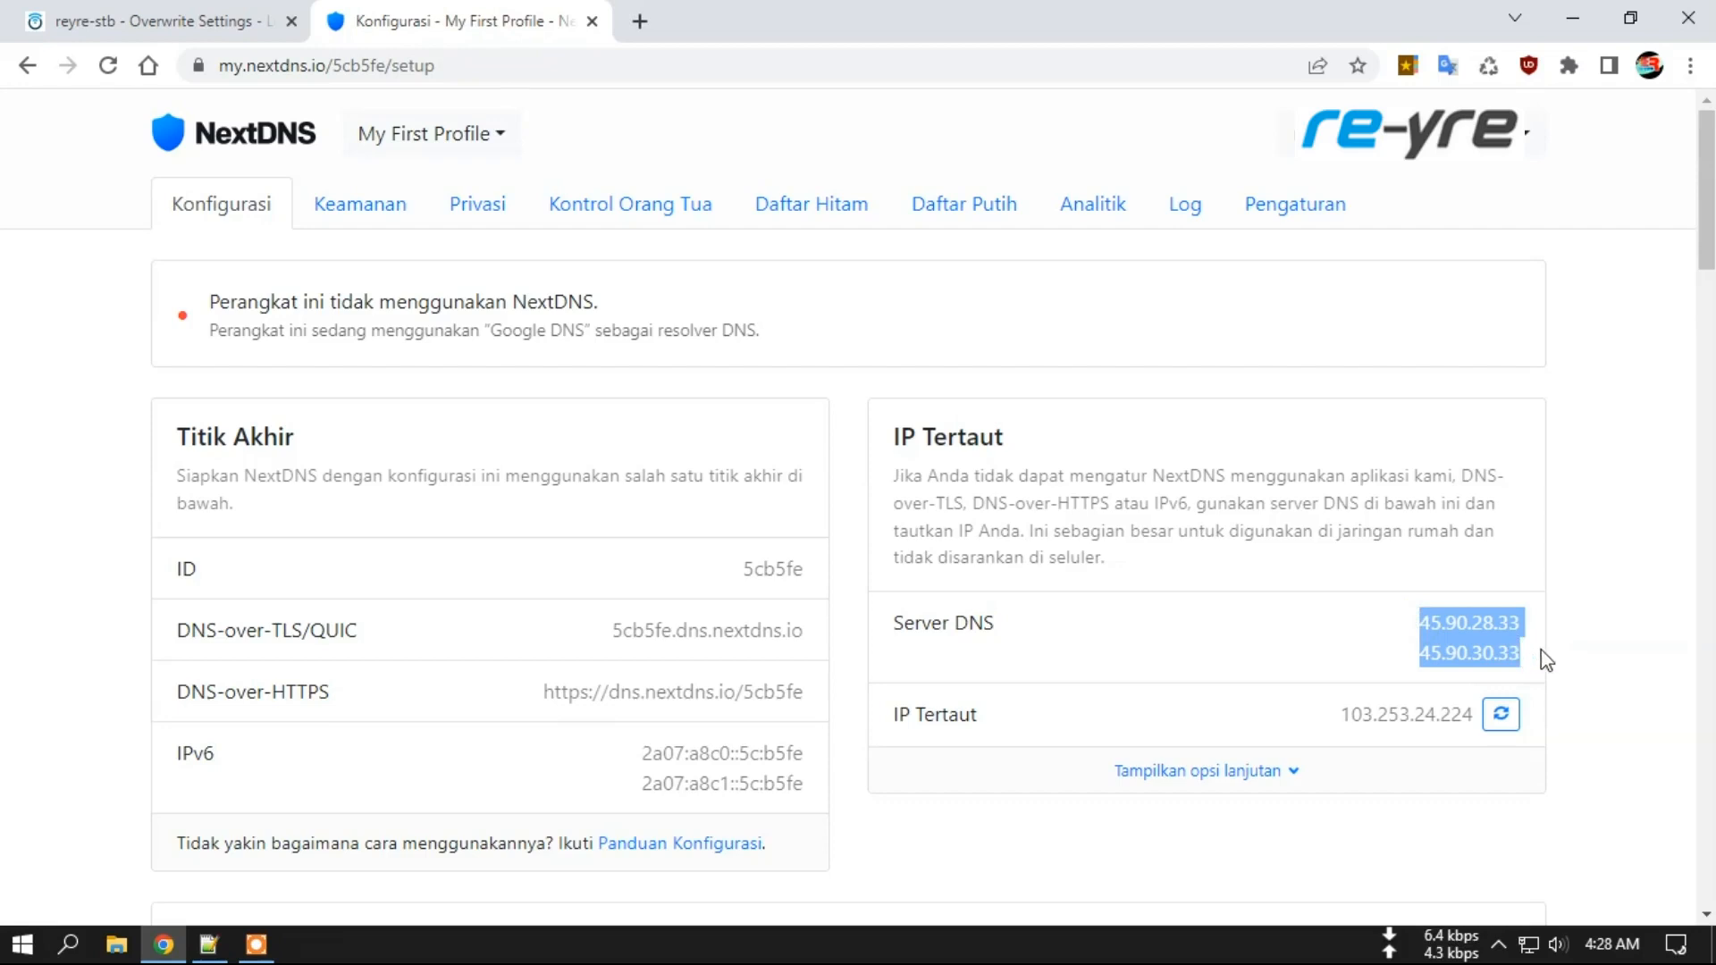
left_click(1534, 645)
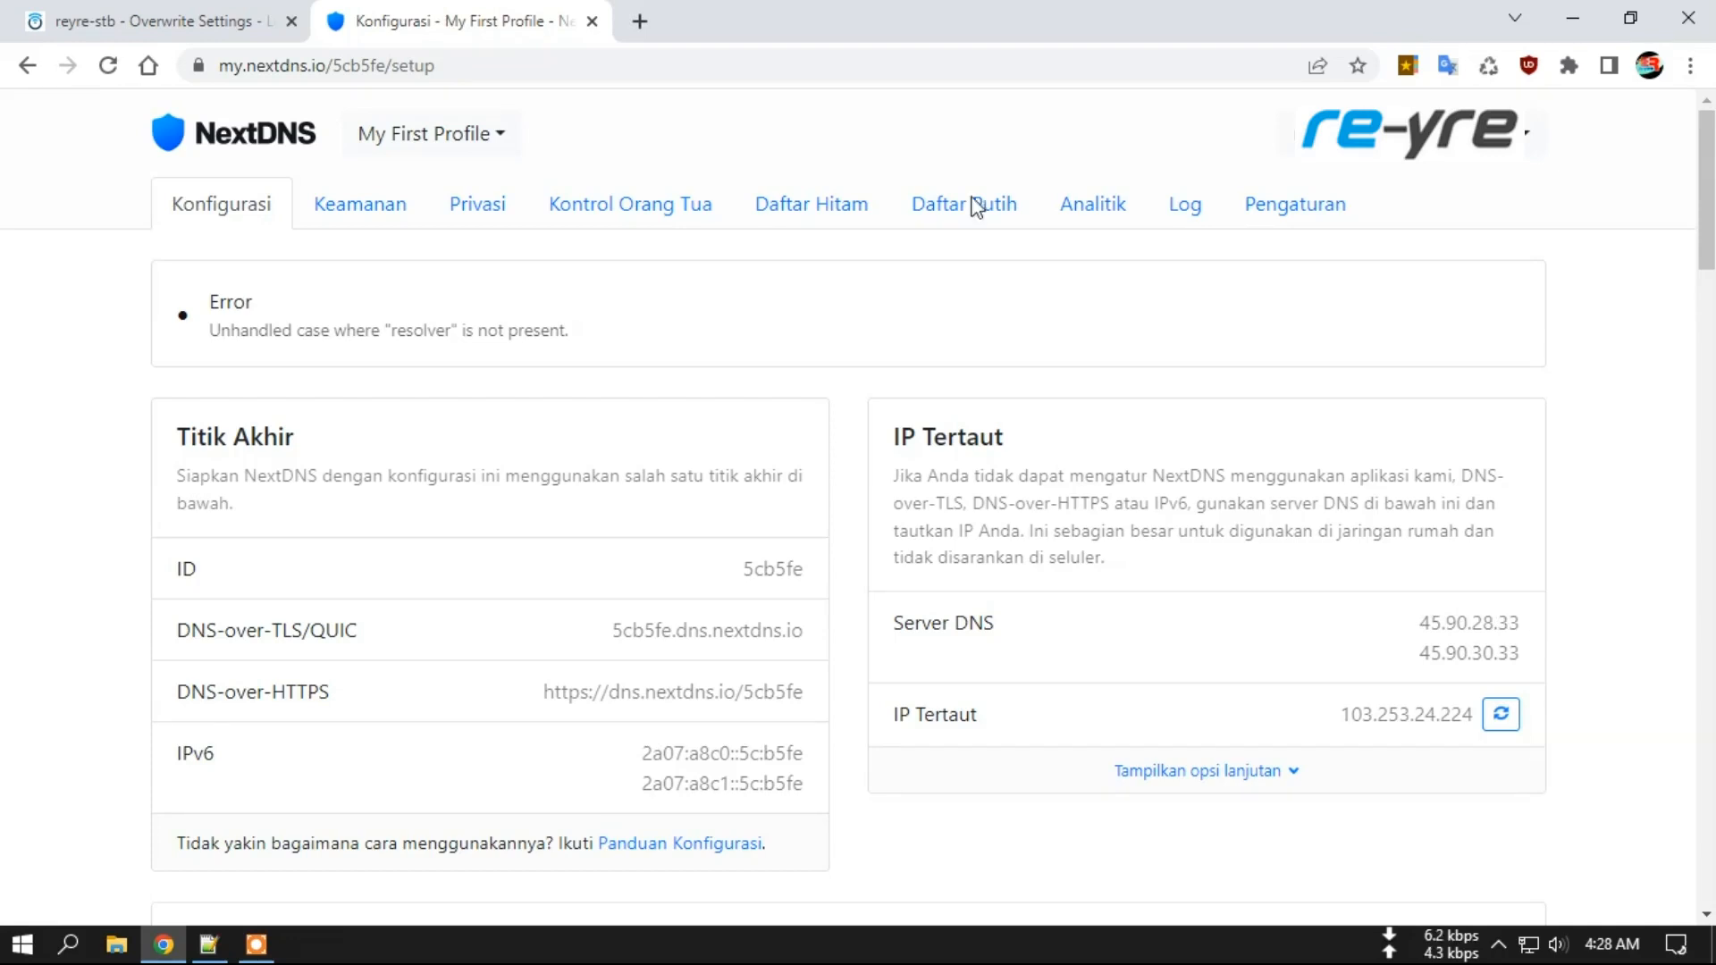
left_click(217, 10)
left_click(896, 471)
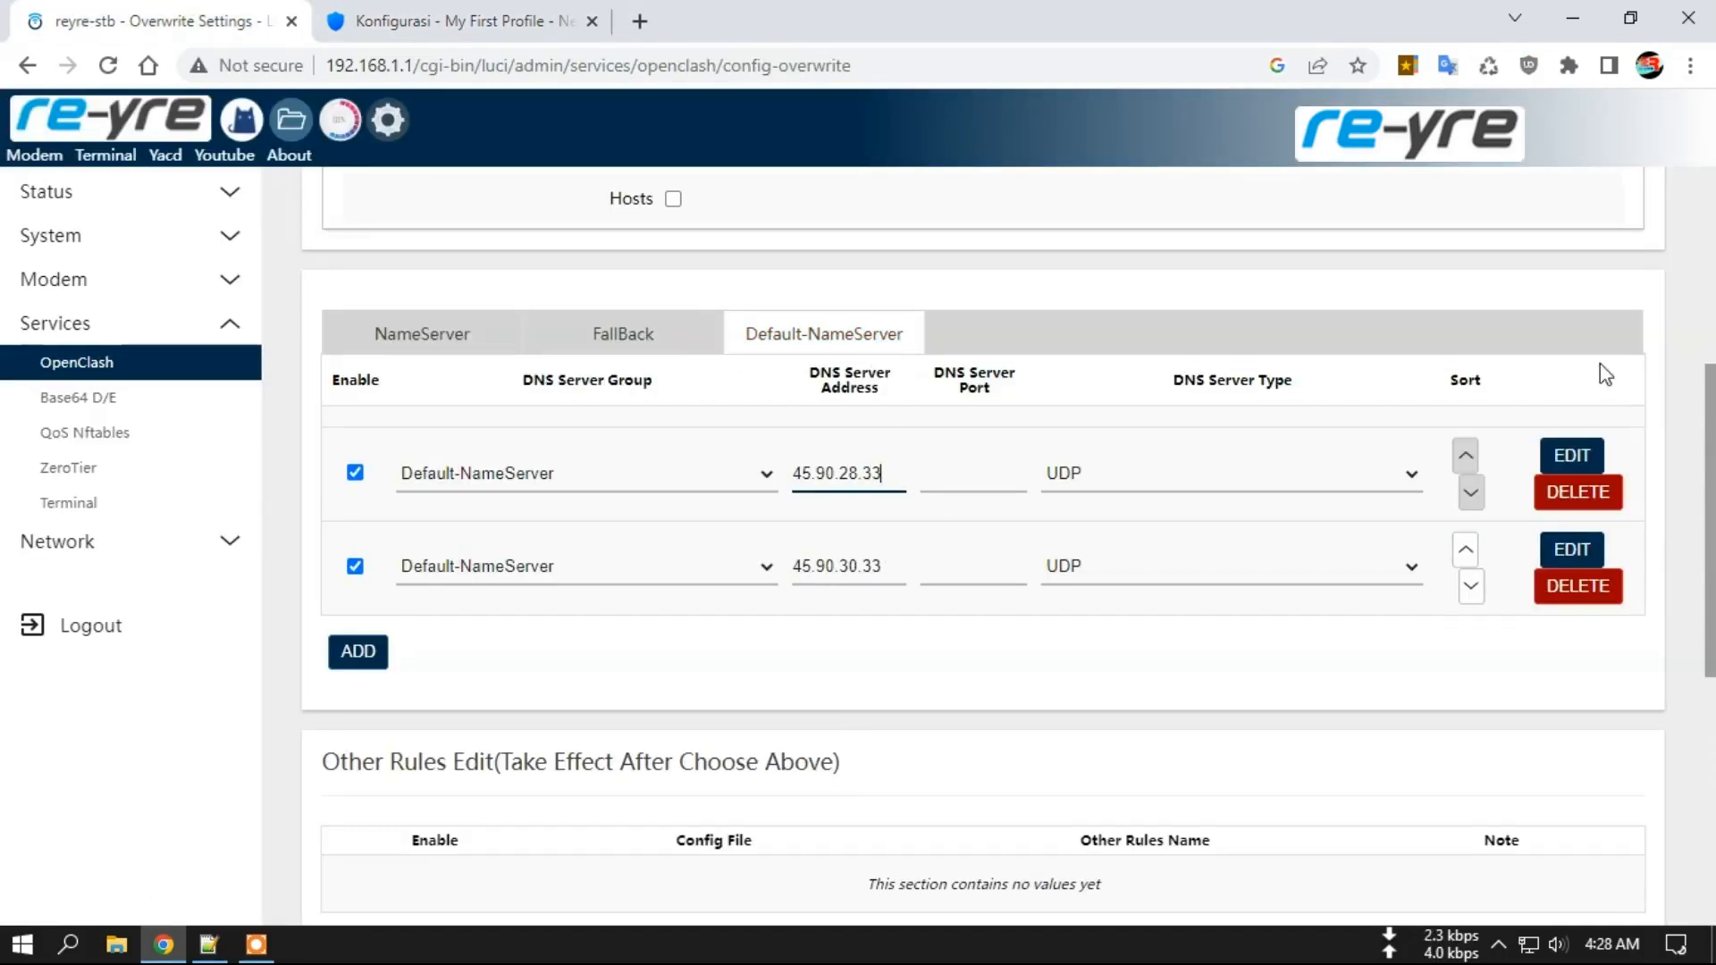
left_click_drag(1709, 408, 1705, 779)
Commit and apply OpenClash's new NextDNS DNS server settings, then bring up NextDNS's setup tab.
left_click(679, 800)
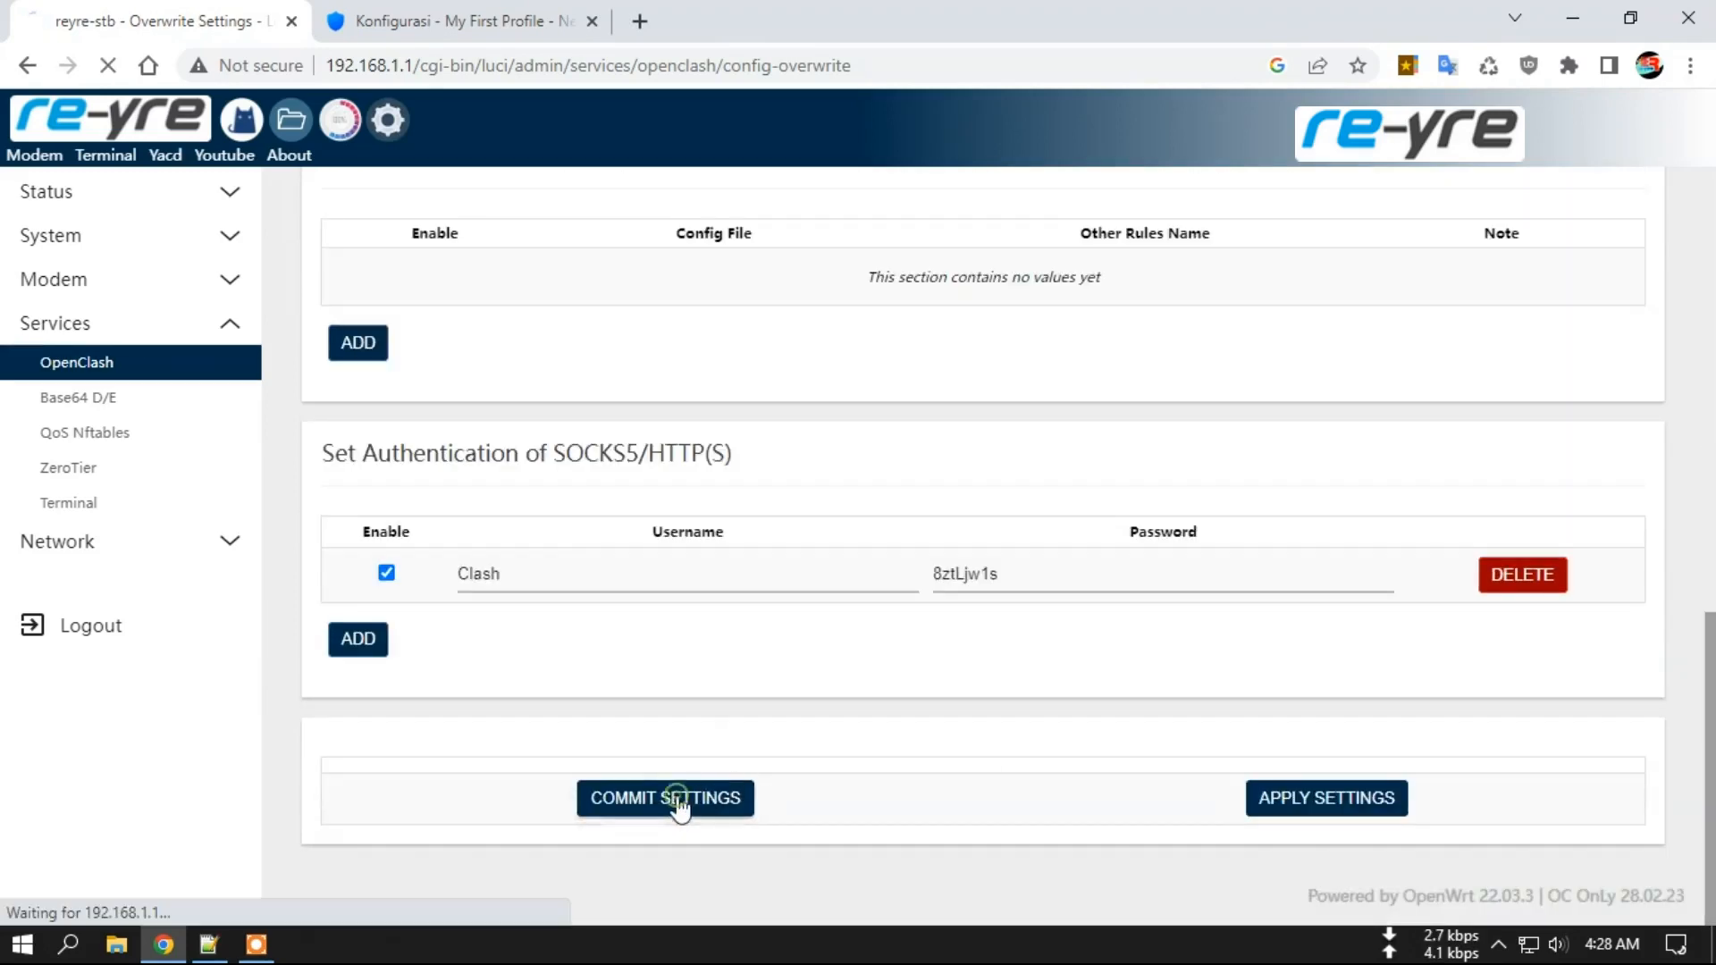
left_click_drag(1709, 304, 1680, 705)
left_click(1328, 814)
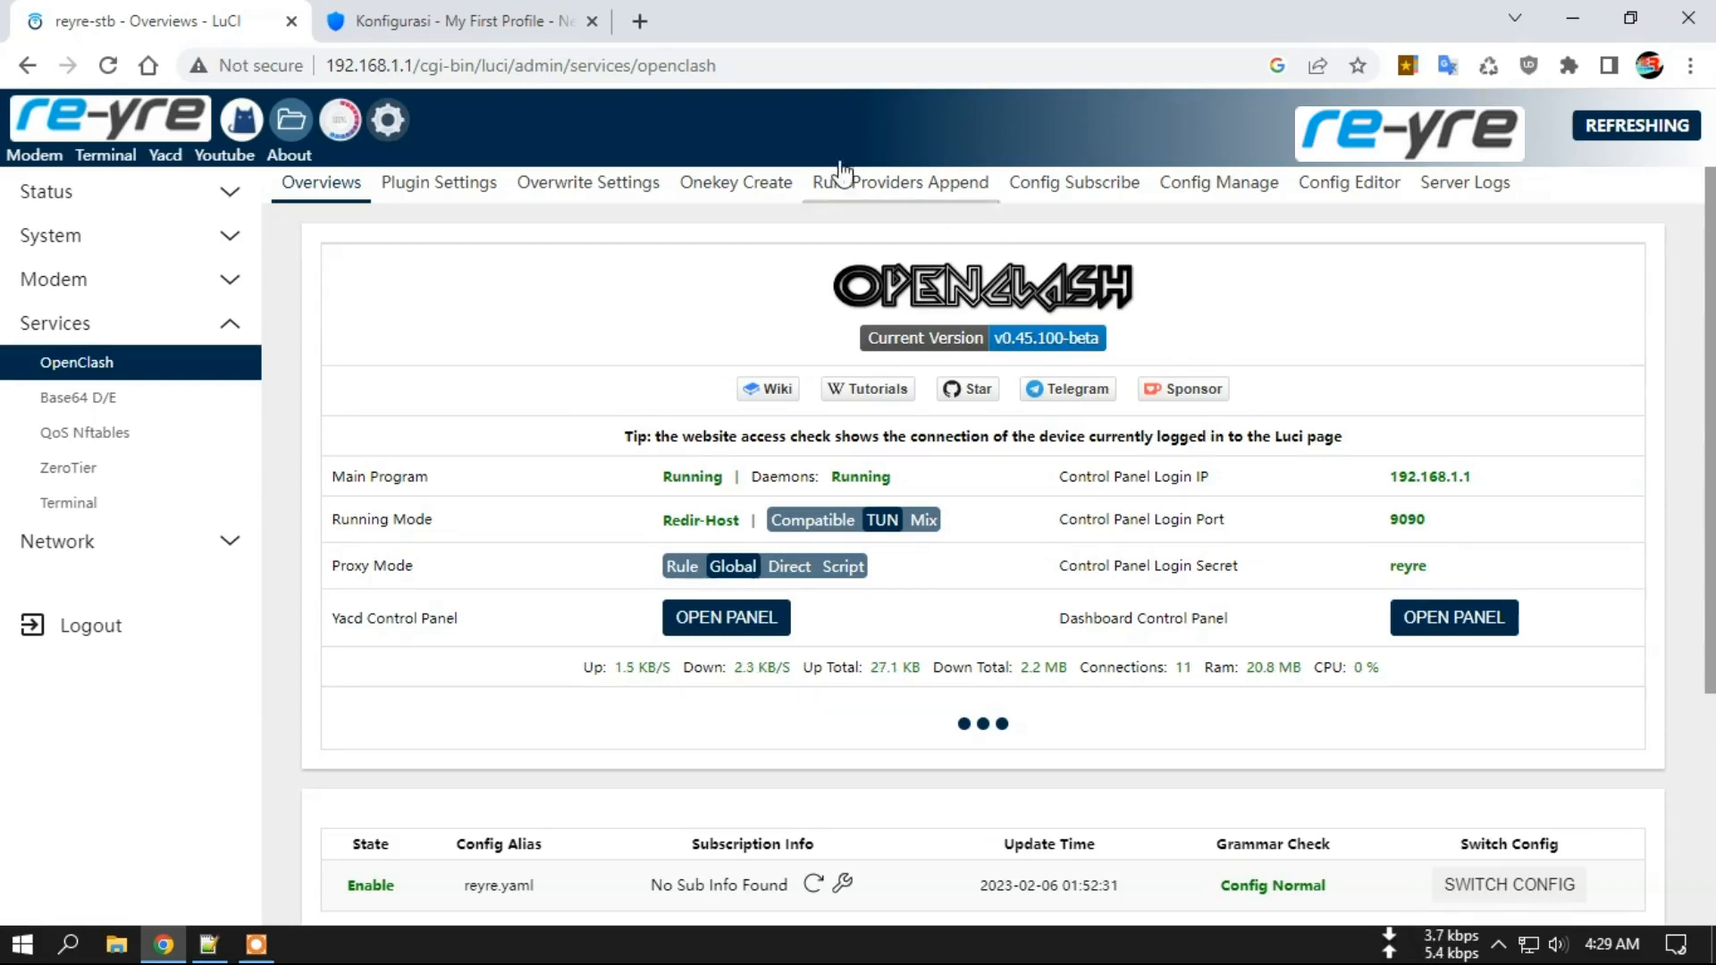
left_click(454, 13)
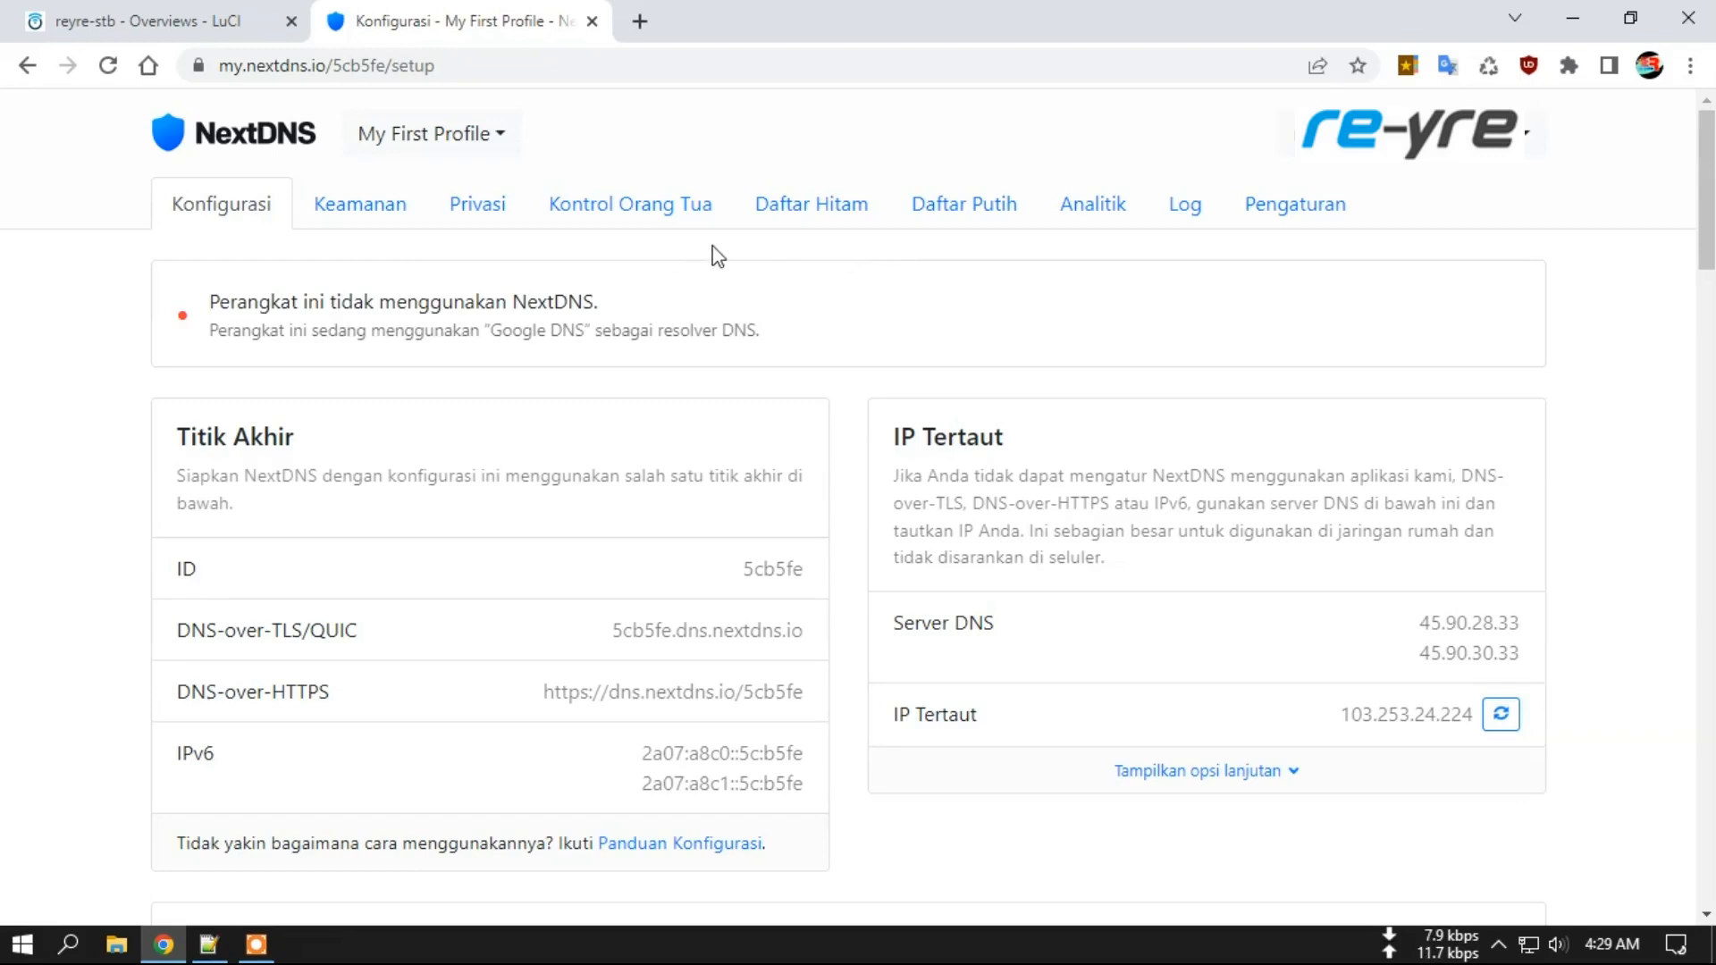
View NextDNS analytics (5,218 queries, 1,130 blocked), check the OpenClash overview, and open a blank tab.
left_click(1070, 214)
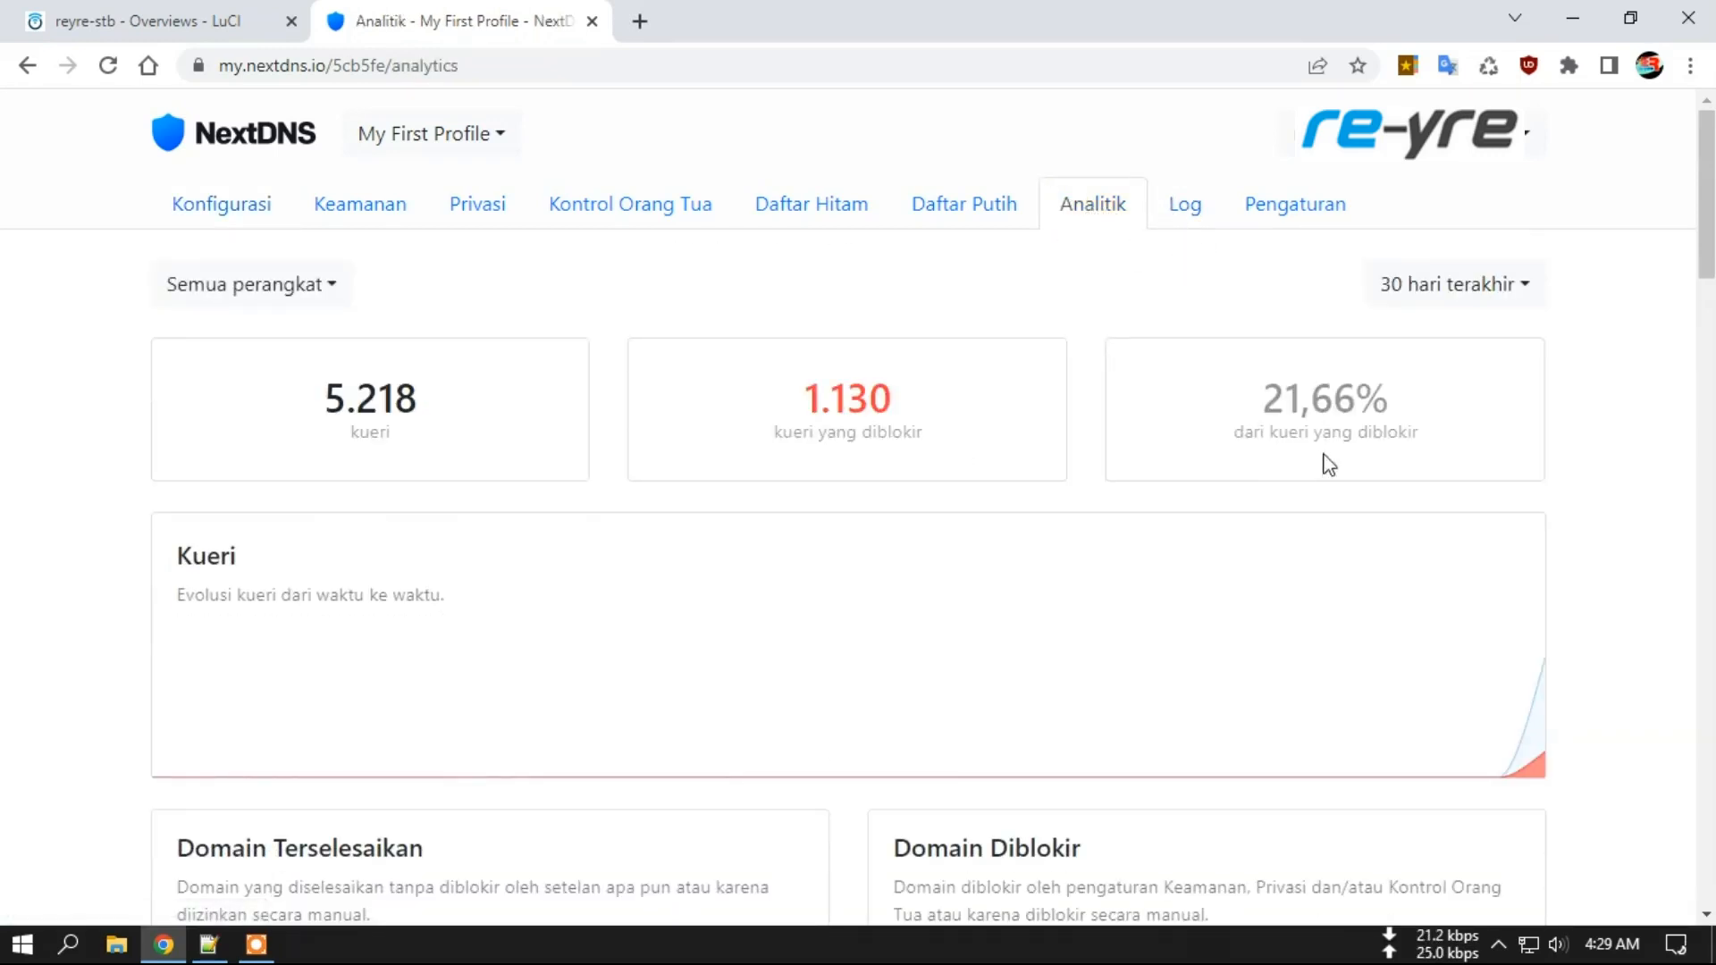
left_click(134, 18)
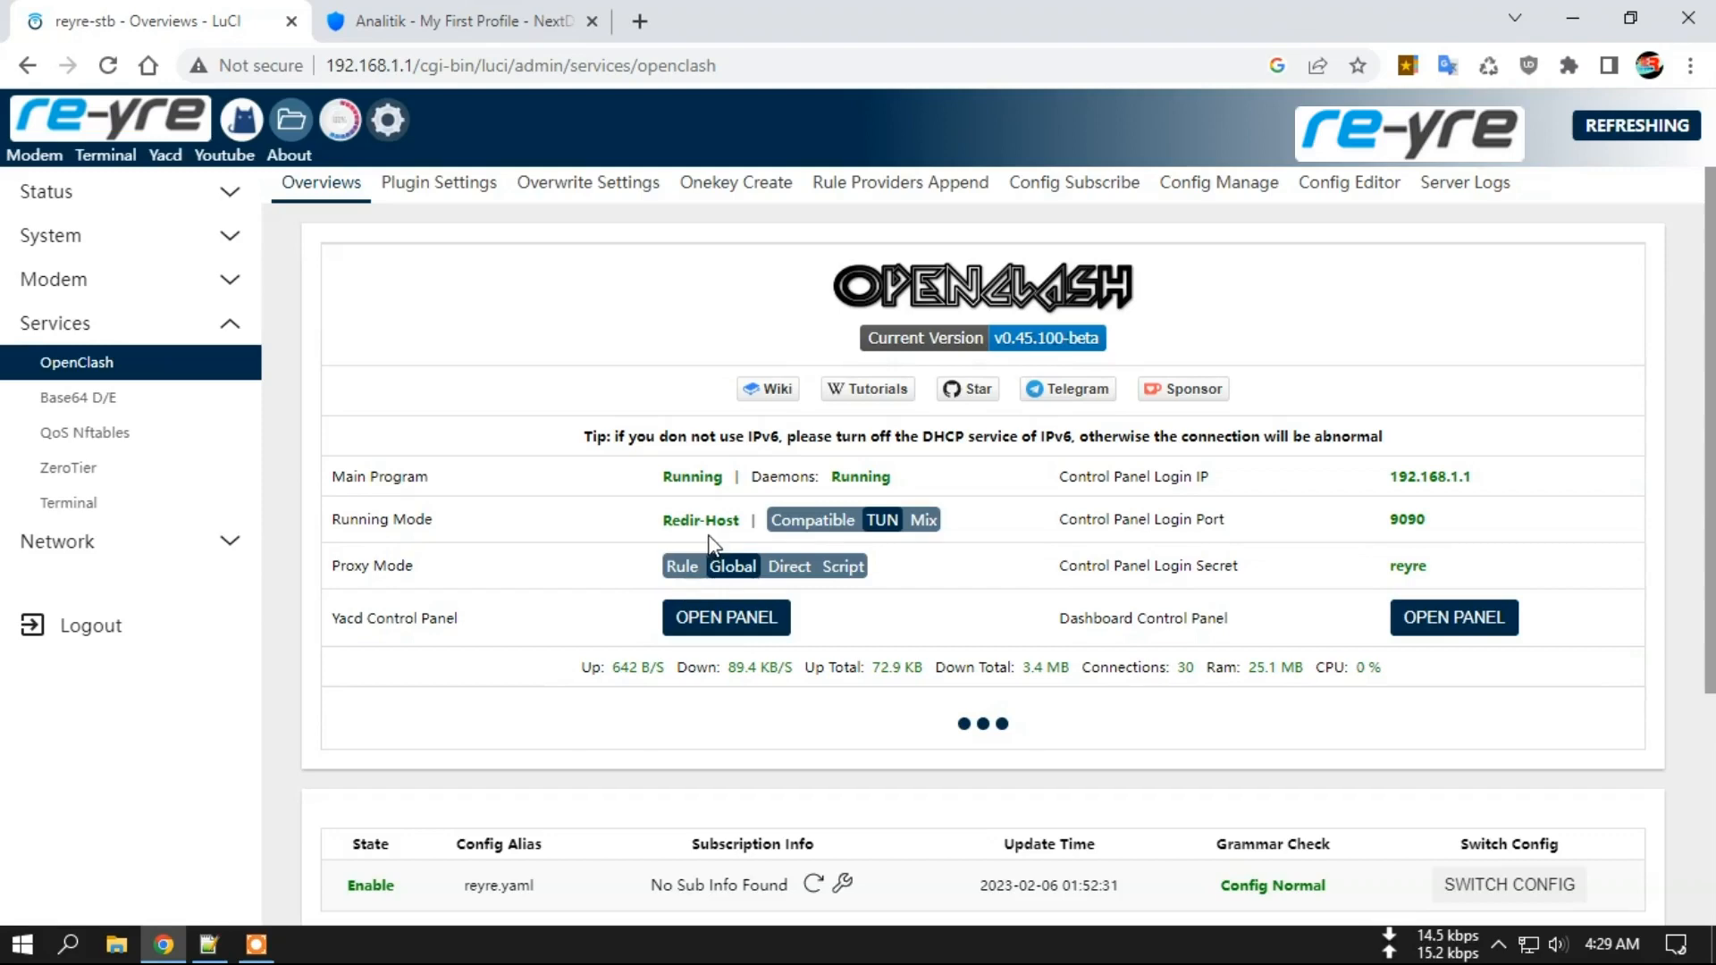
left_click(639, 21)
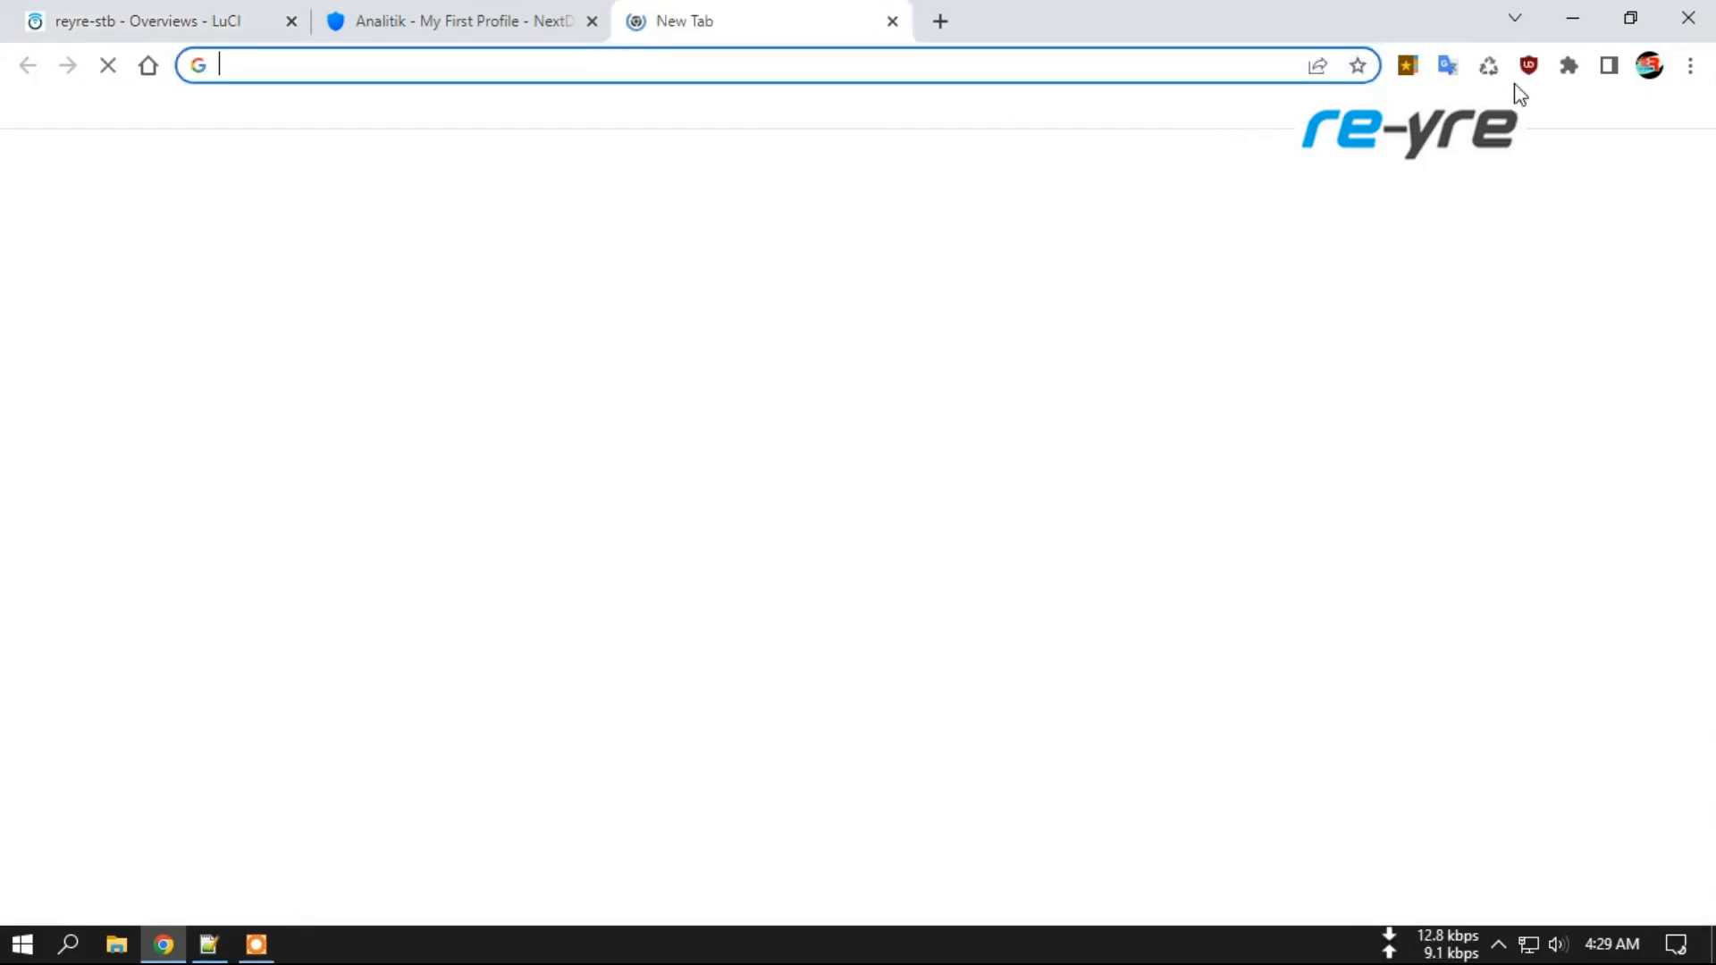
Look up the public IP 205.178.183.170 (Singapore, Path Network) on What Is My IP.
left_click(1406, 67)
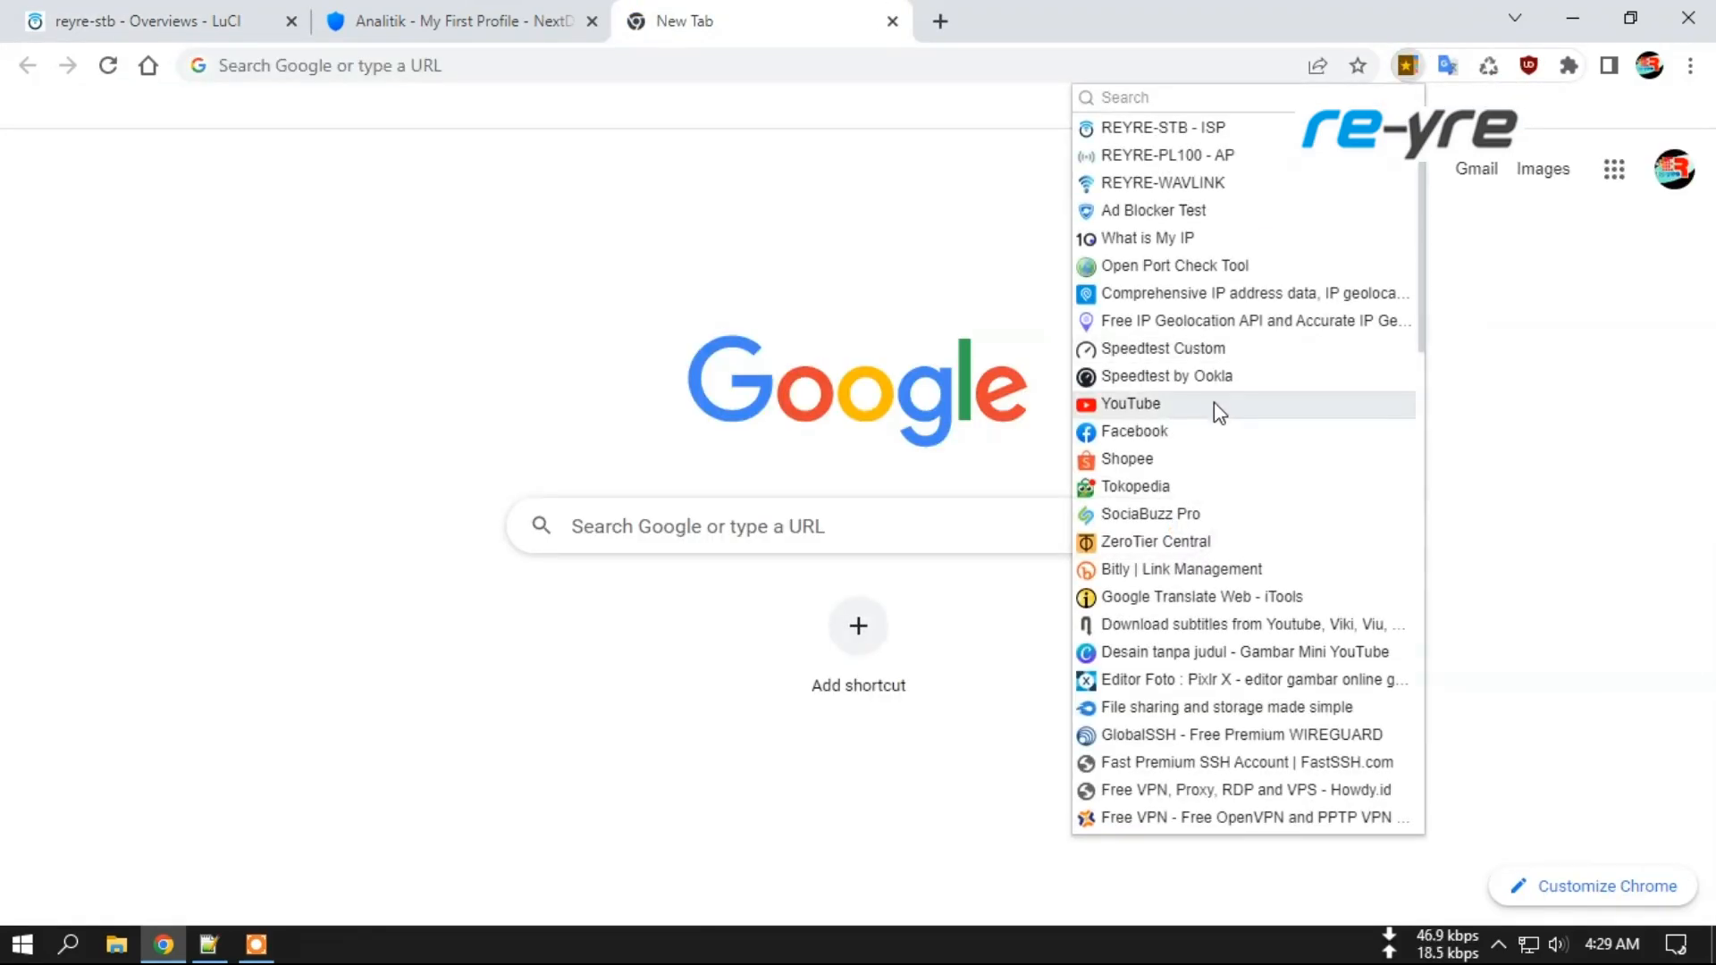
left_click(1255, 235)
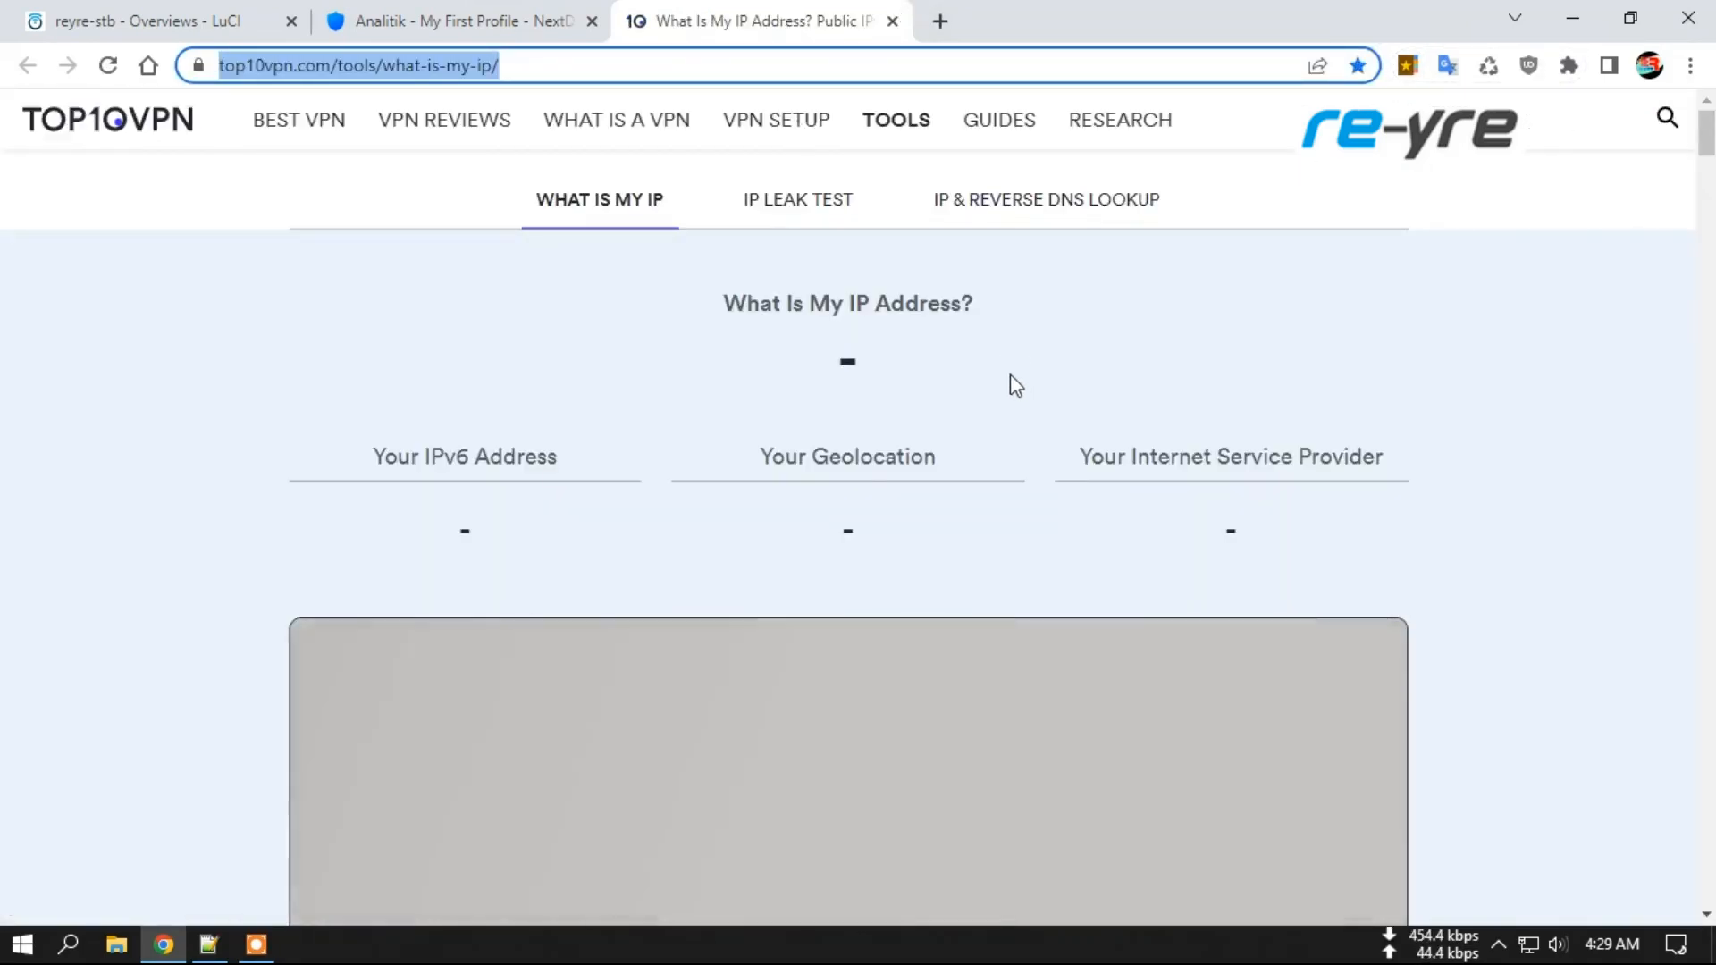
left_click_drag(930, 361, 1008, 362)
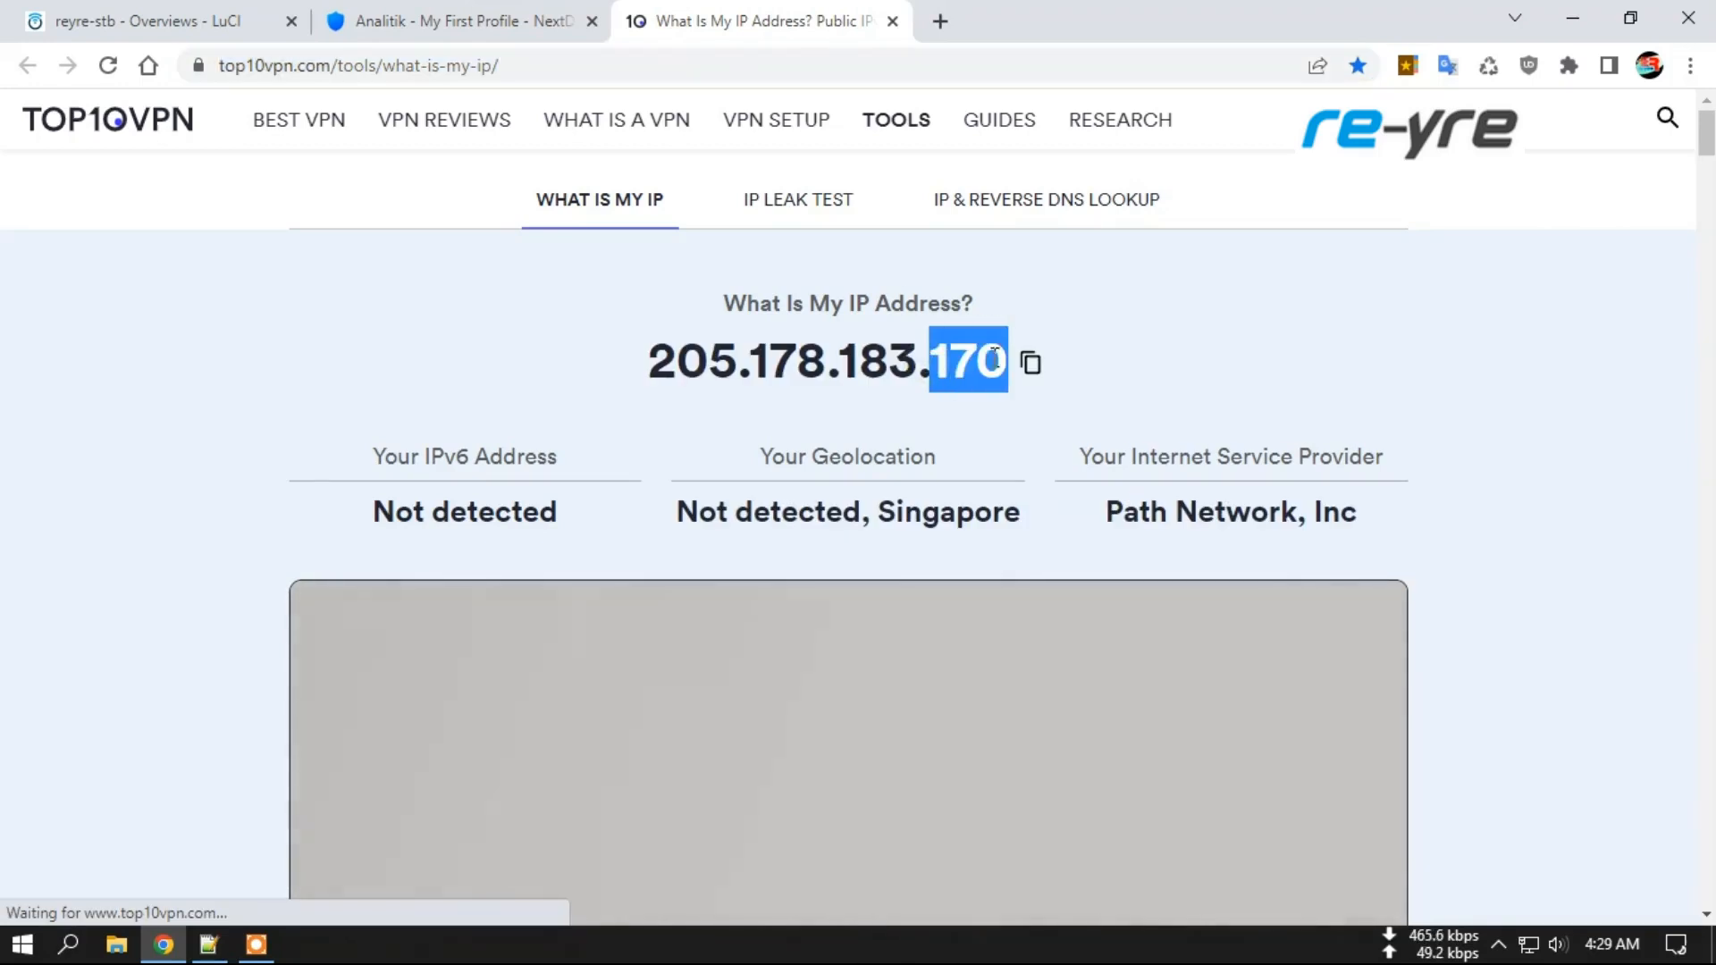
left_click(358, 14)
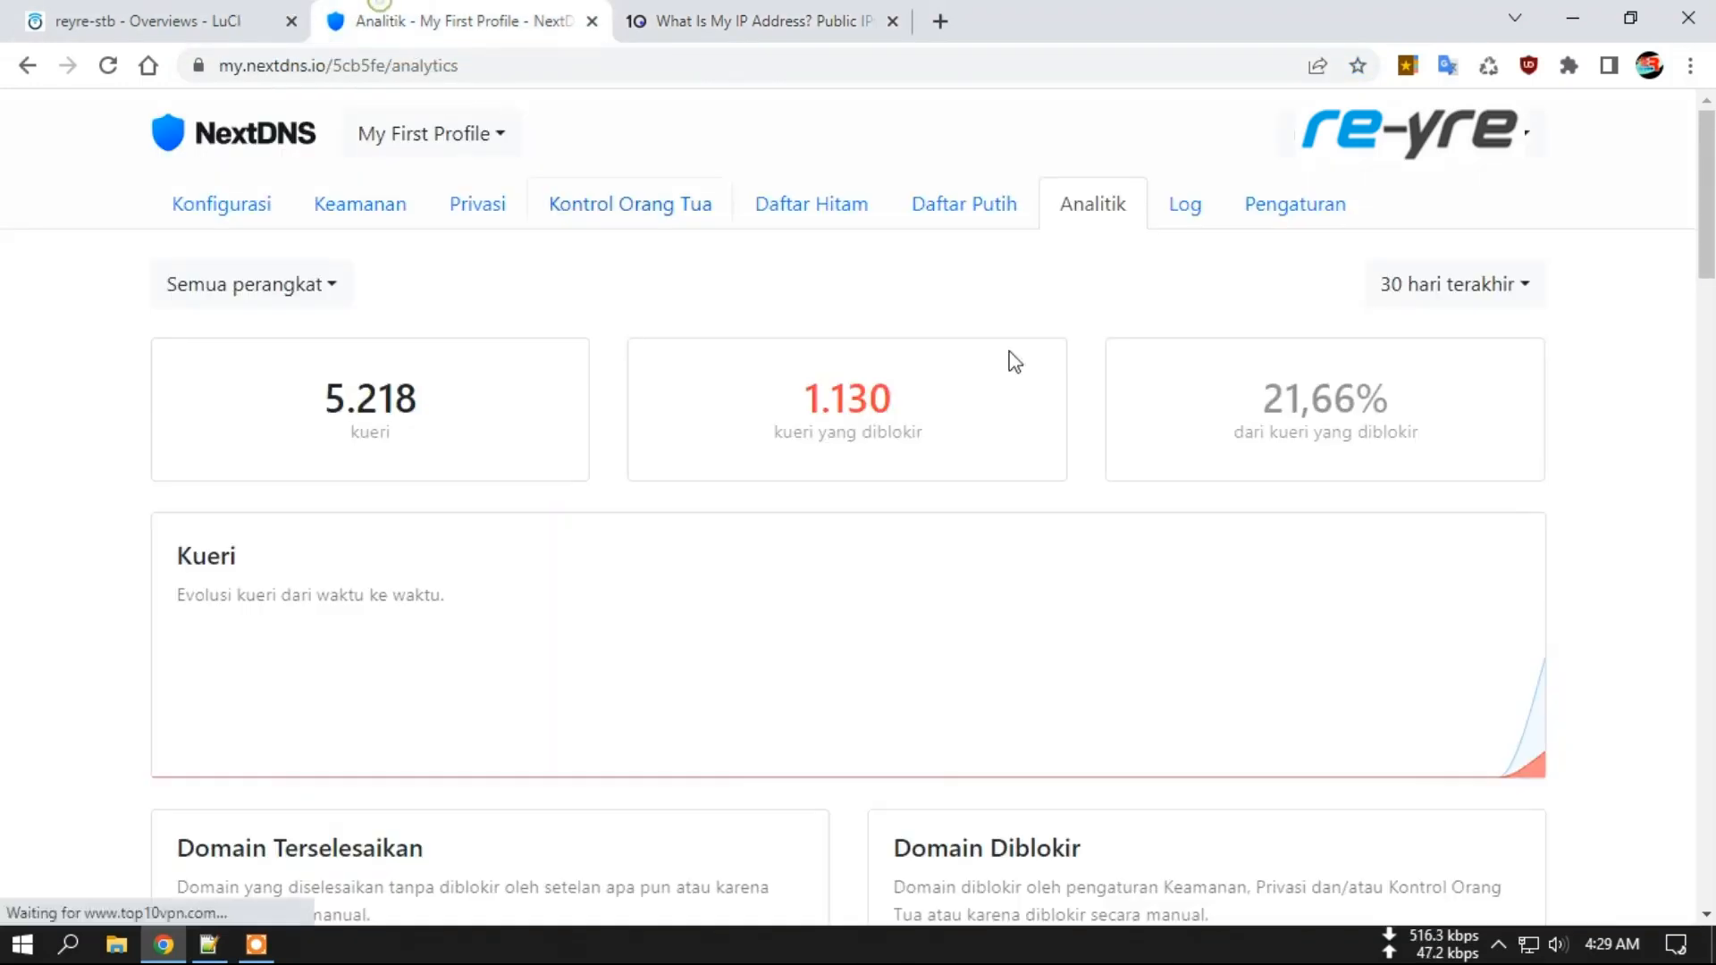
Relink the NextDNS profile to IP 205.178.183.170, then load the Ad Blocker Test page.
left_click(251, 204)
mouse_move(1410, 736)
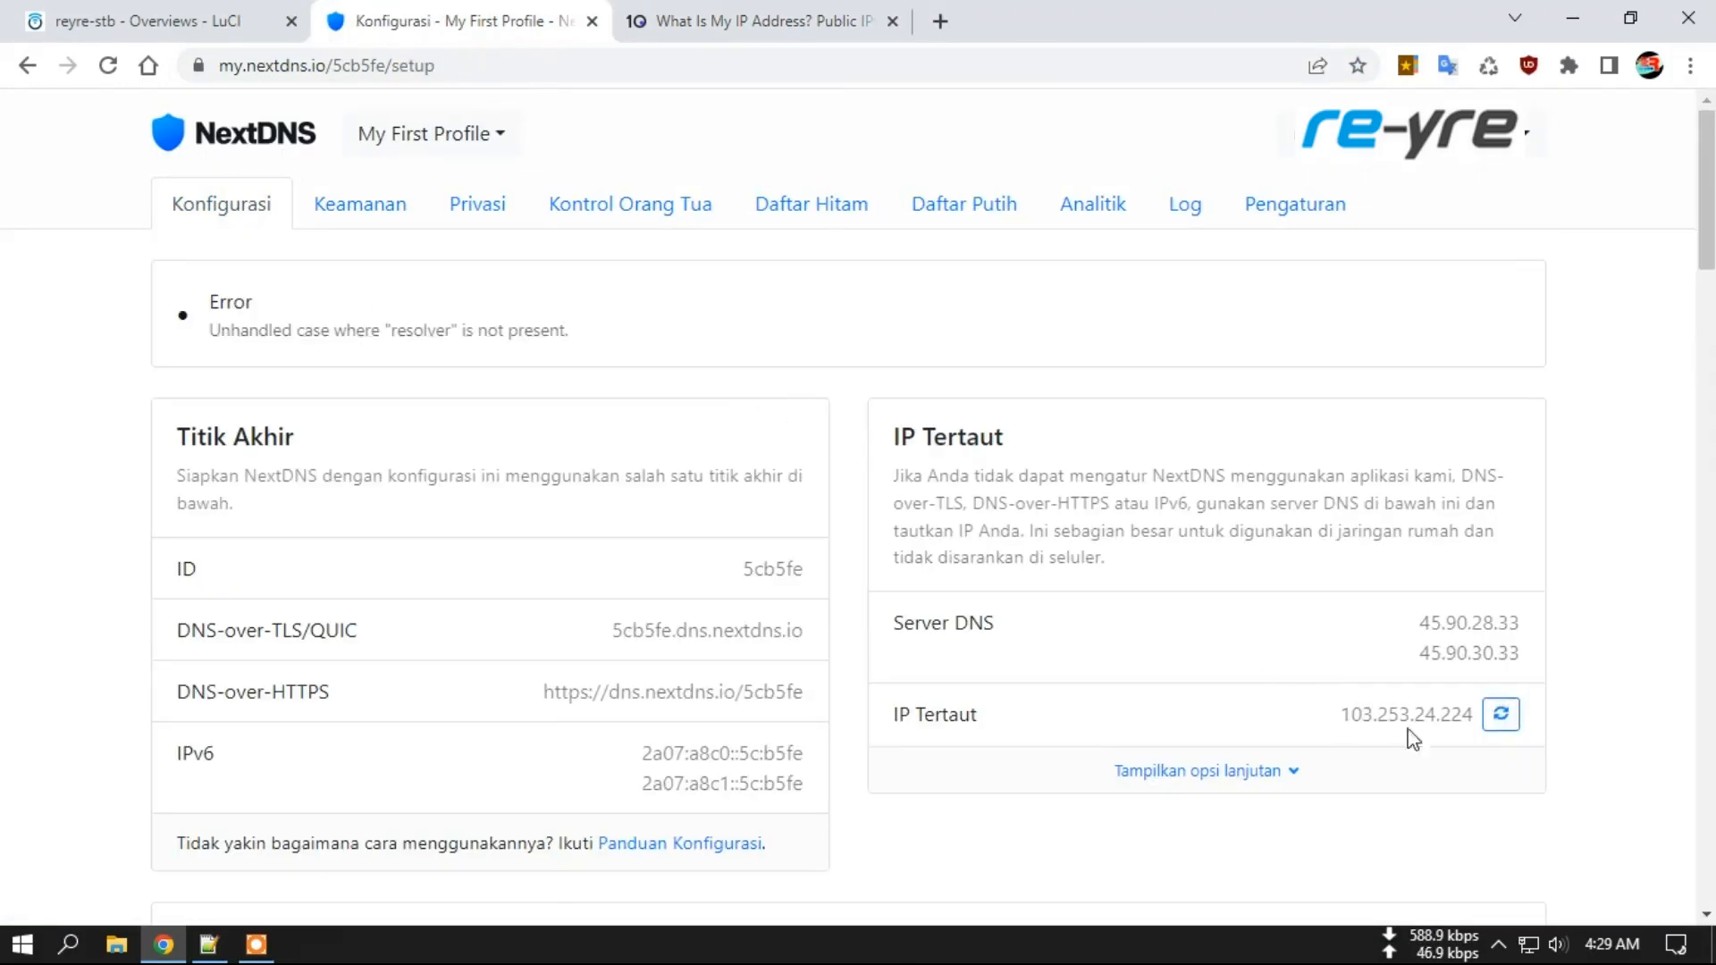
left_click(1503, 721)
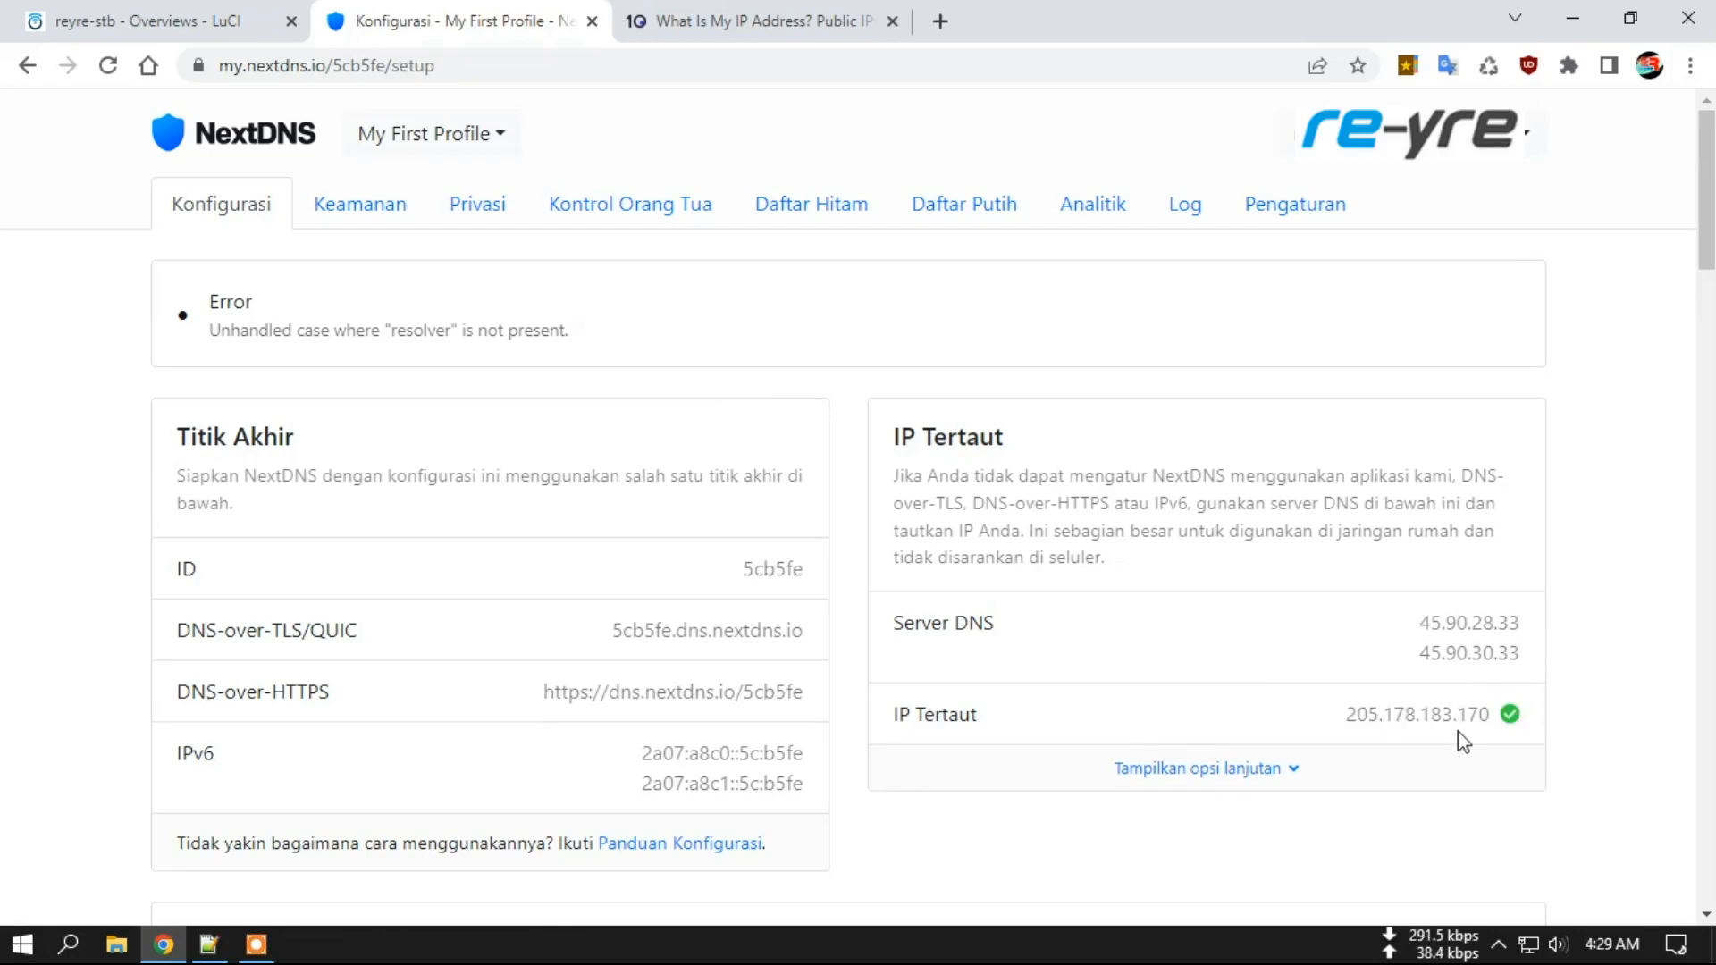
left_click_drag(1352, 712, 1505, 715)
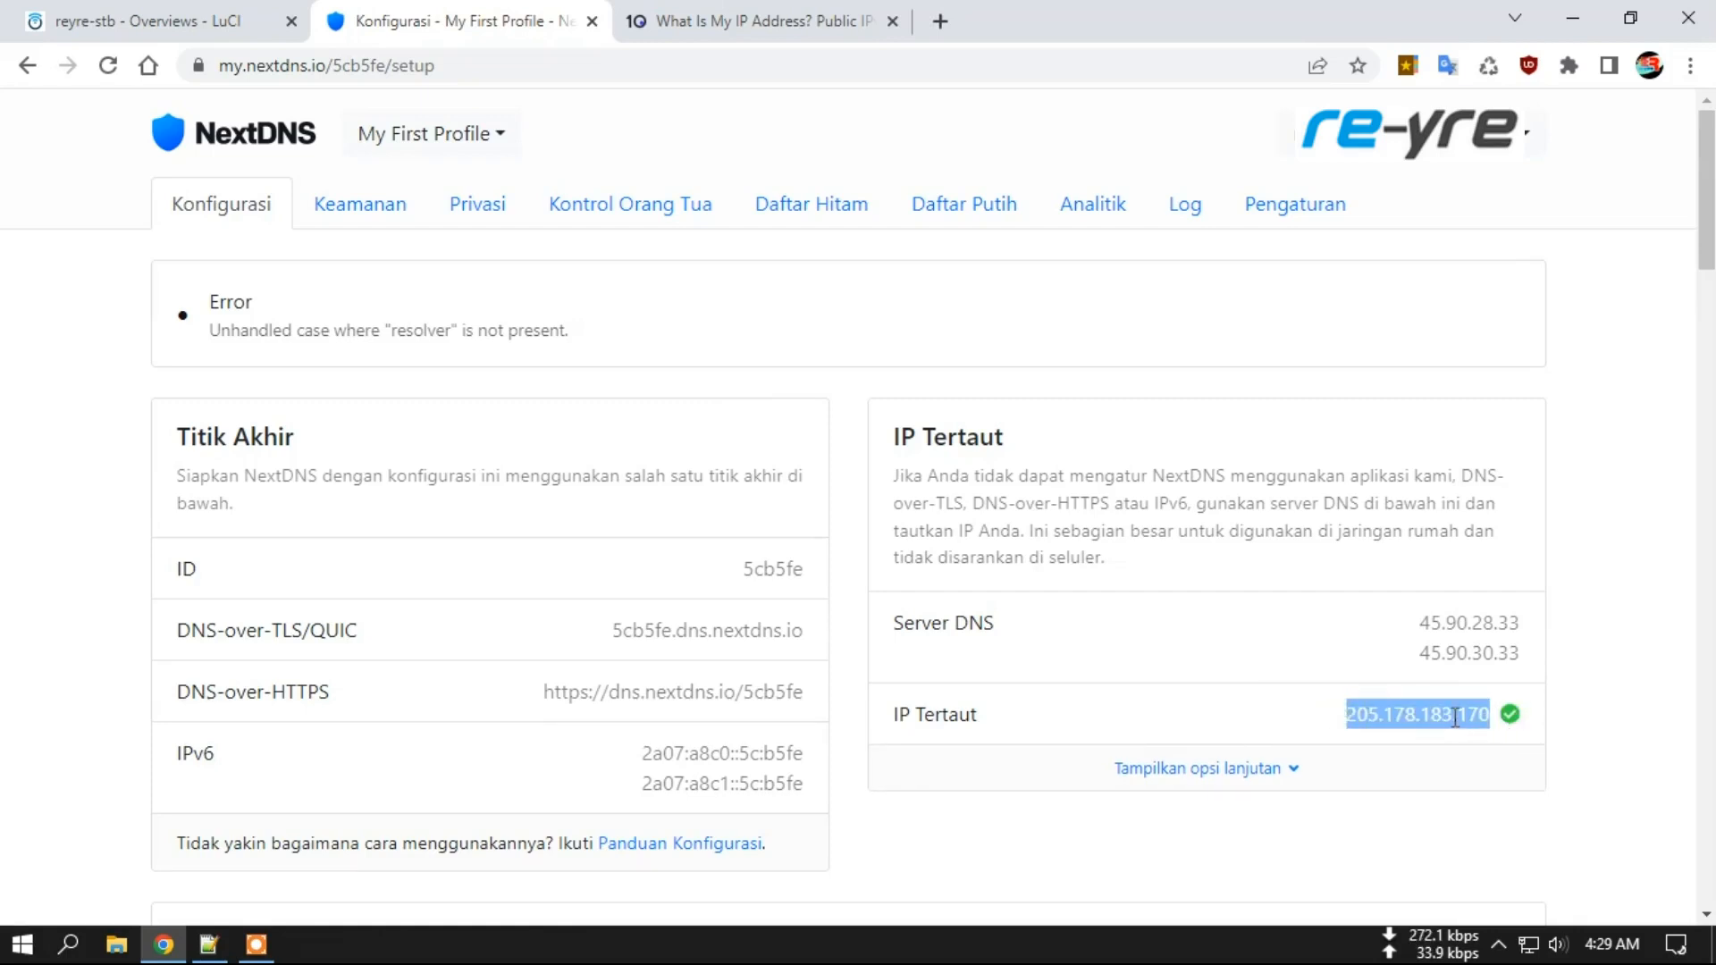
left_click(1487, 728)
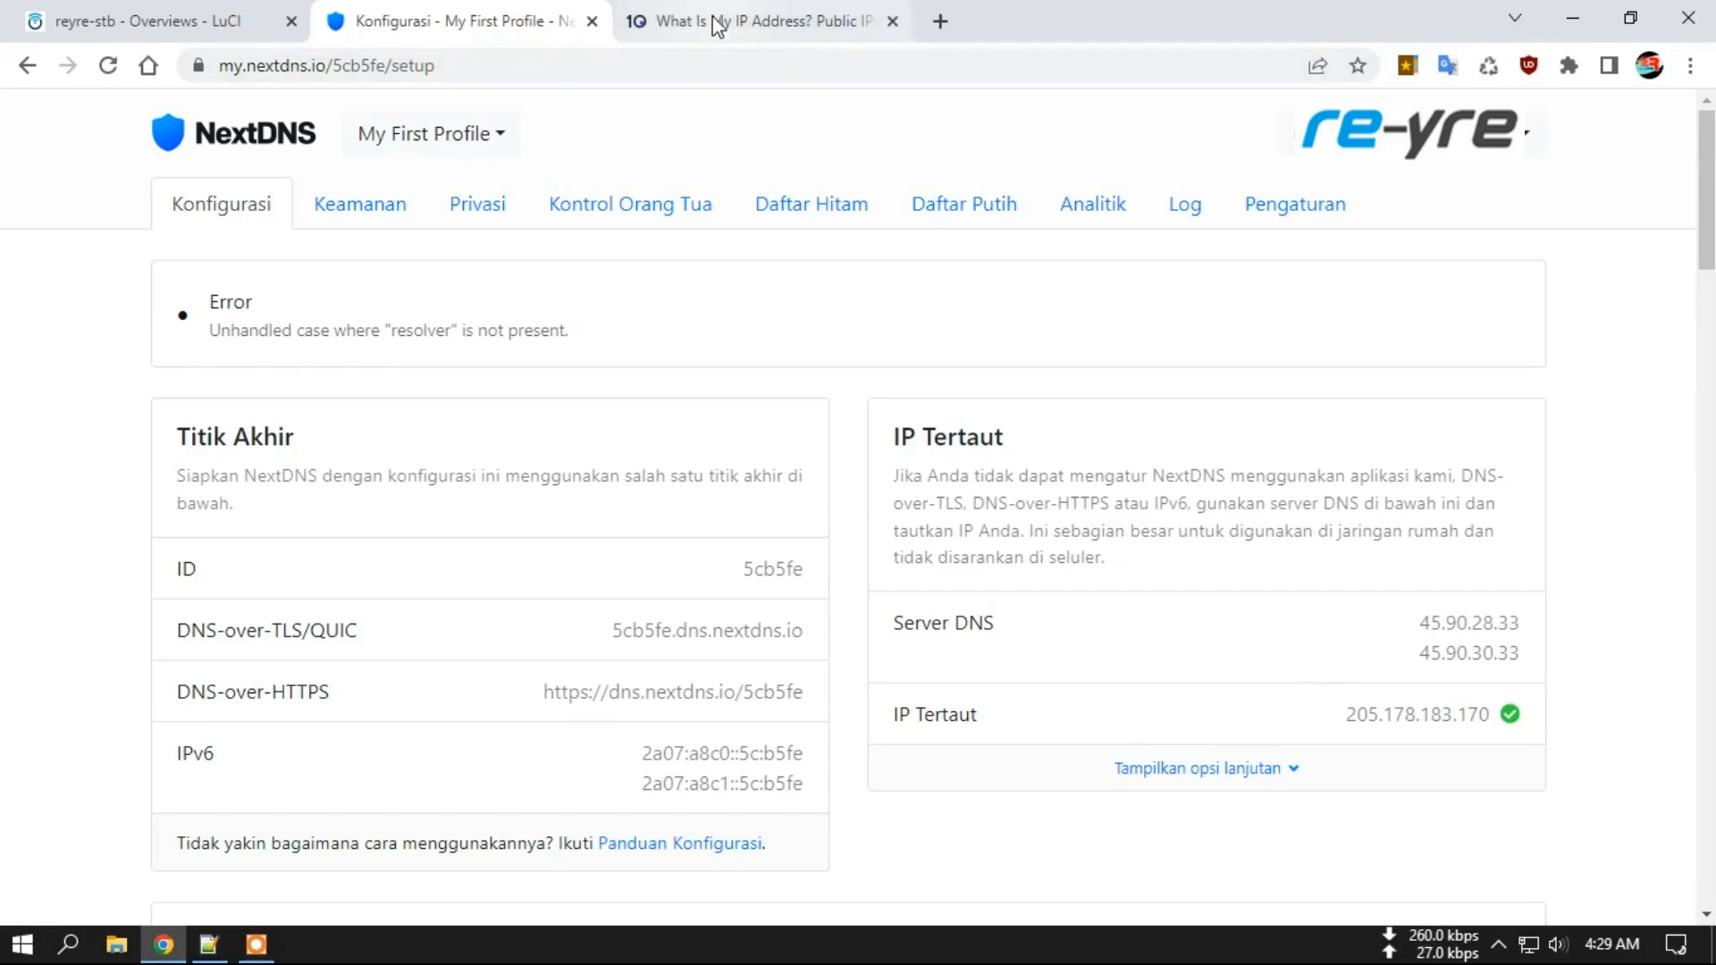
left_click(710, 21)
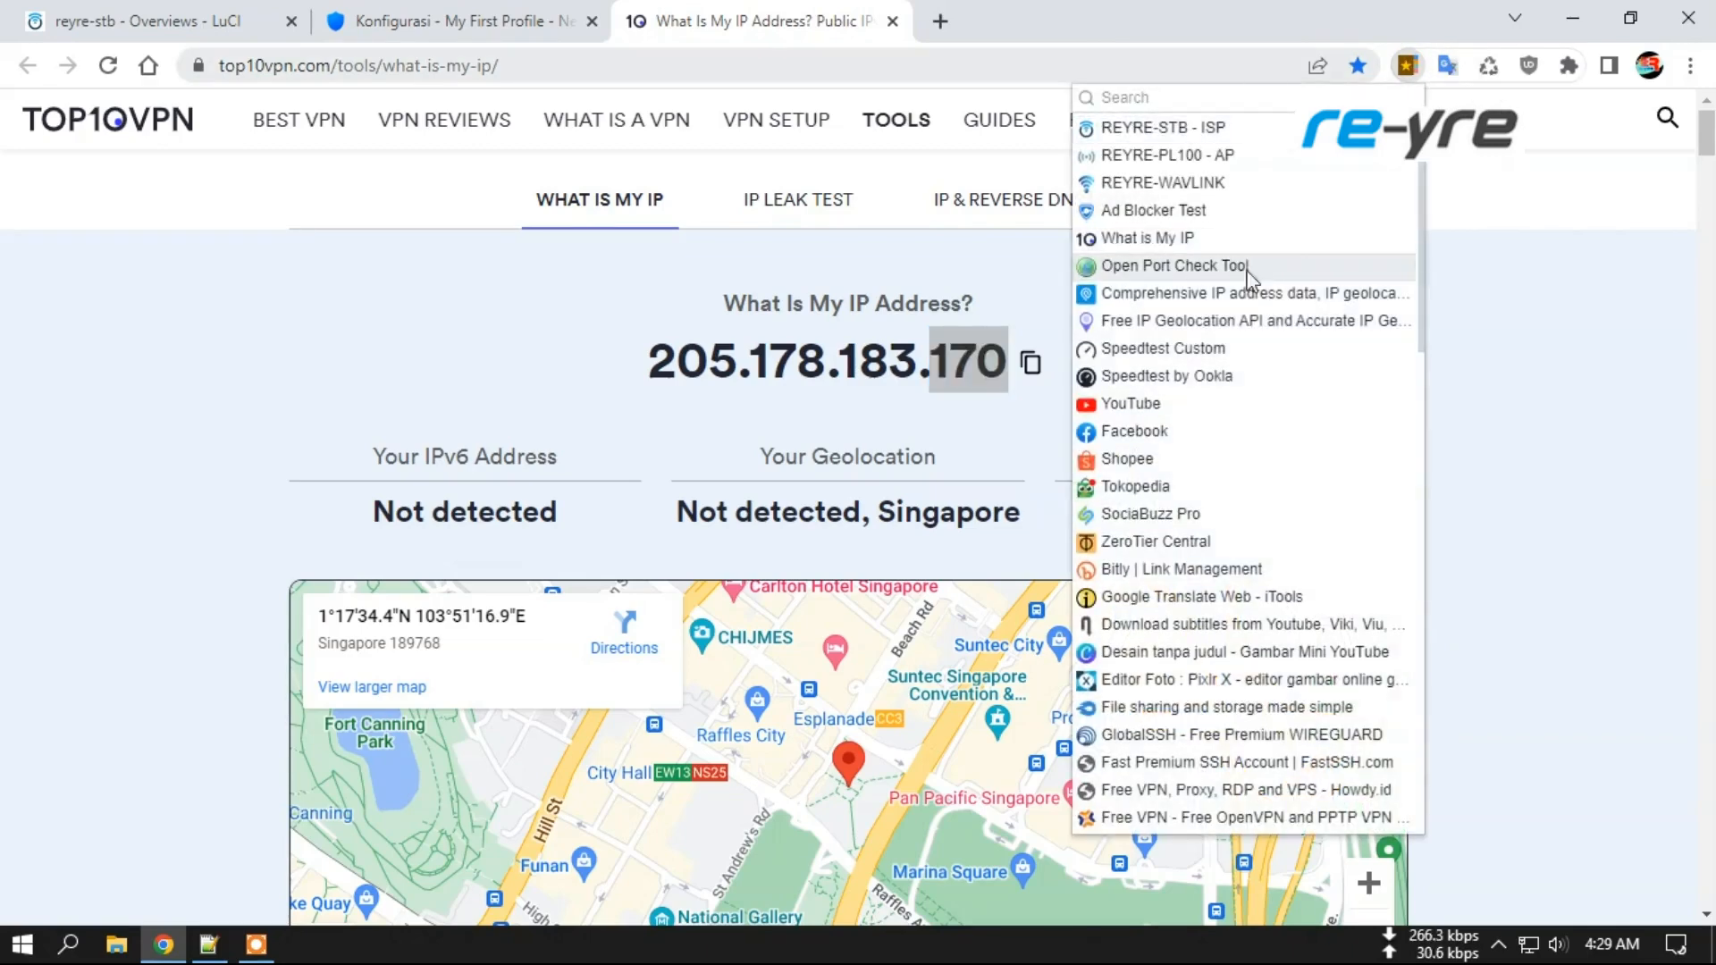
left_click(1182, 234)
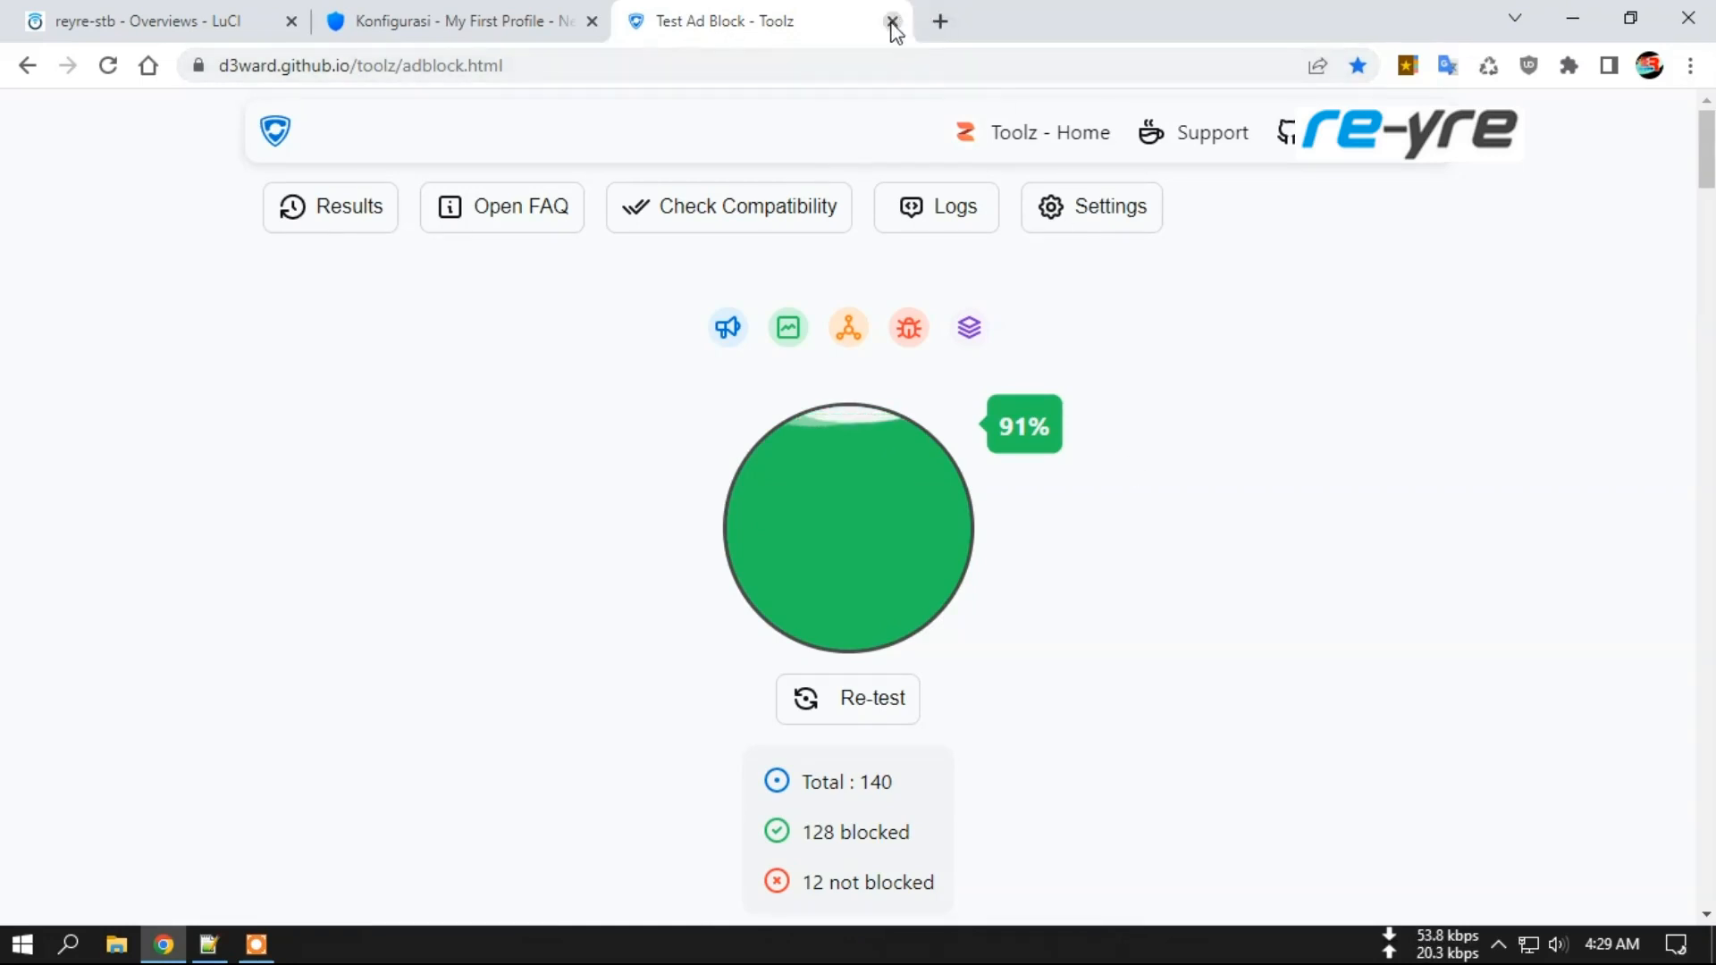
After the 91% ad-block score (128 of 140), load Speedtest by Ookla from bookmarks.
left_click(1408, 65)
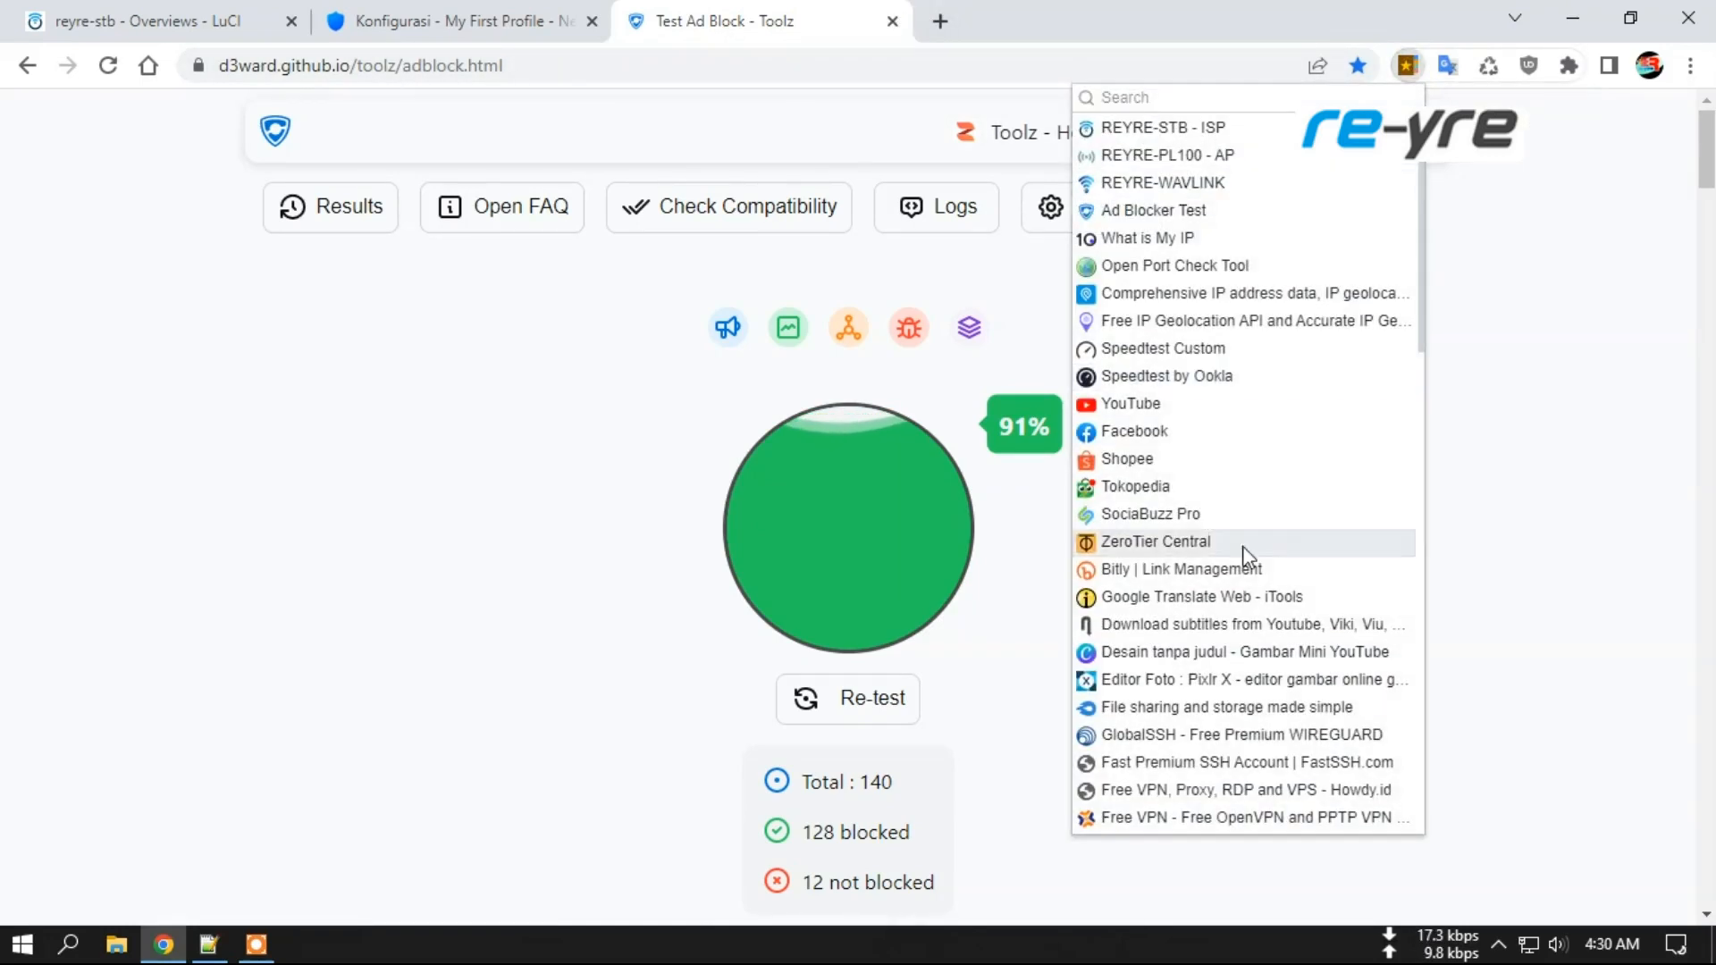
left_click(1211, 378)
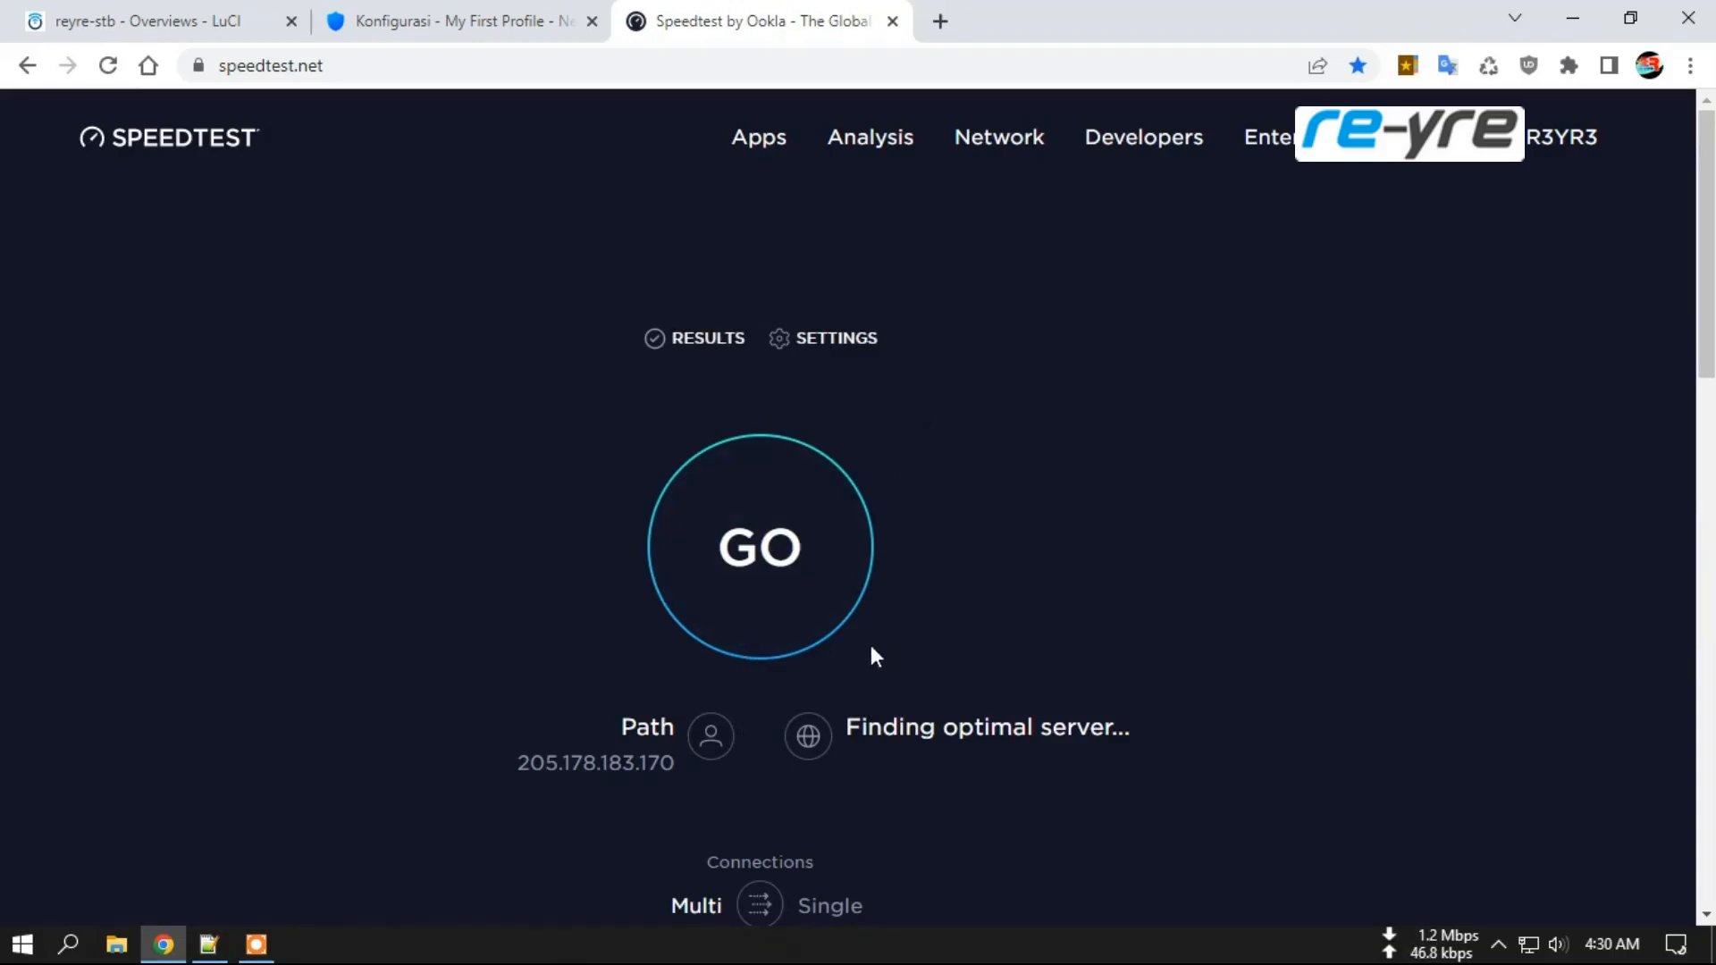
Run the speed test via a Singapore server (113.65 Mbps down, 85 ms ping), then close it.
left_click(765, 565)
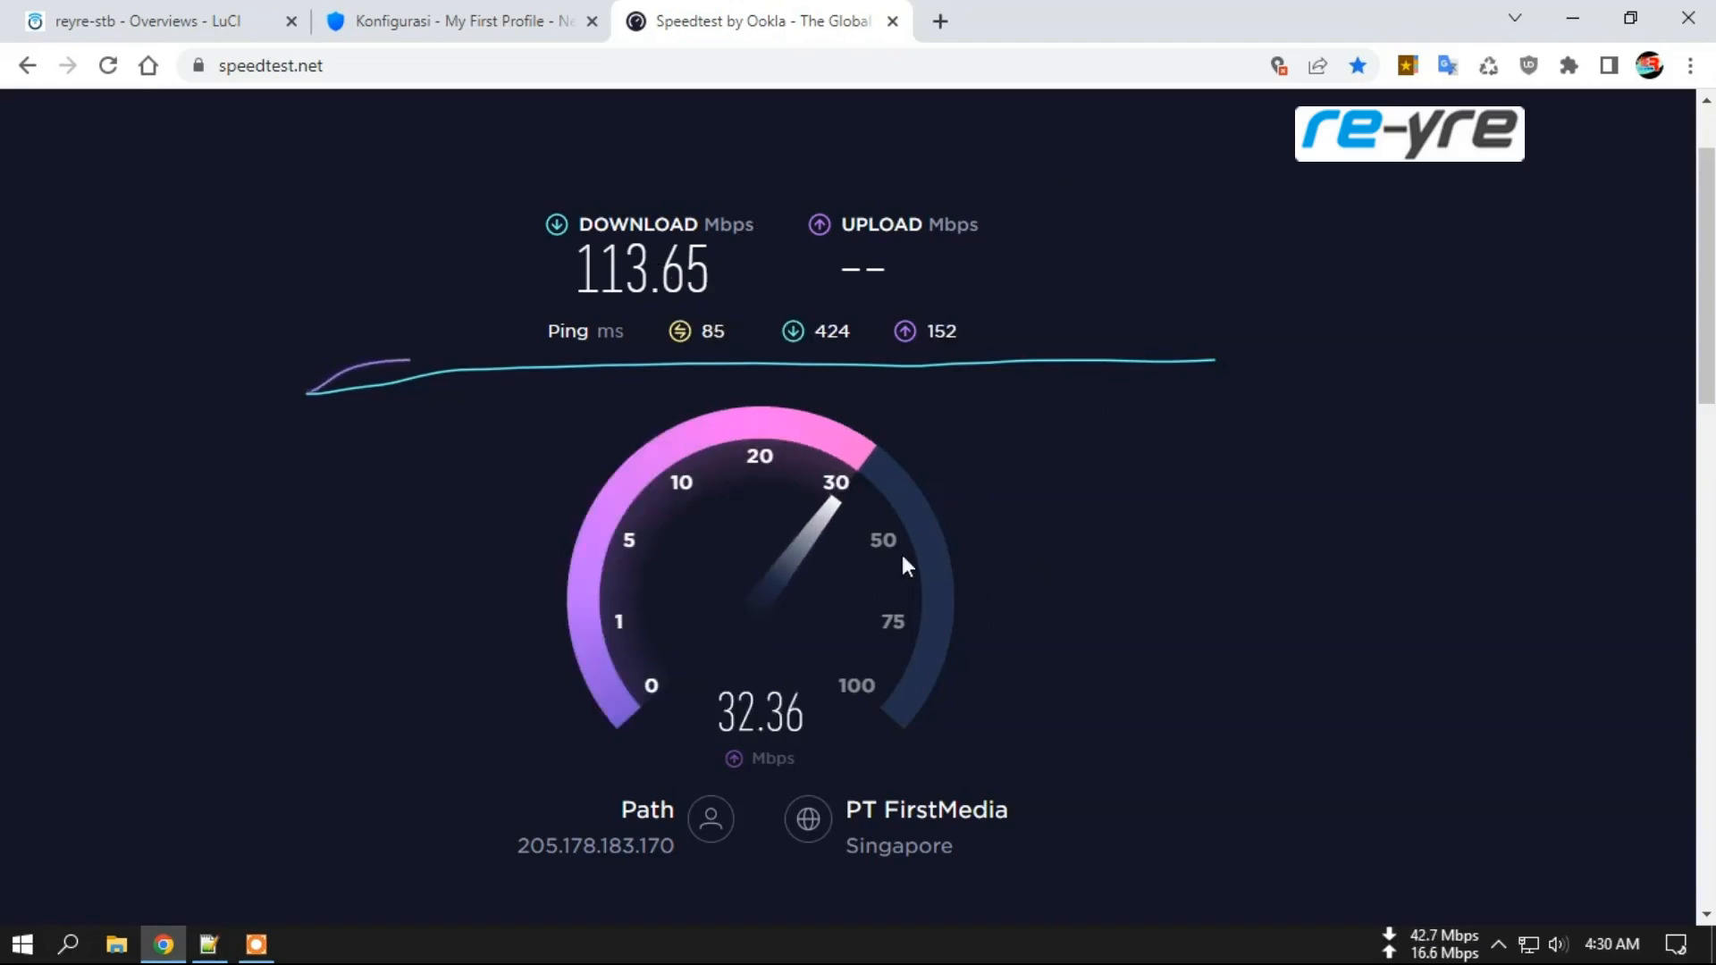
left_click(893, 21)
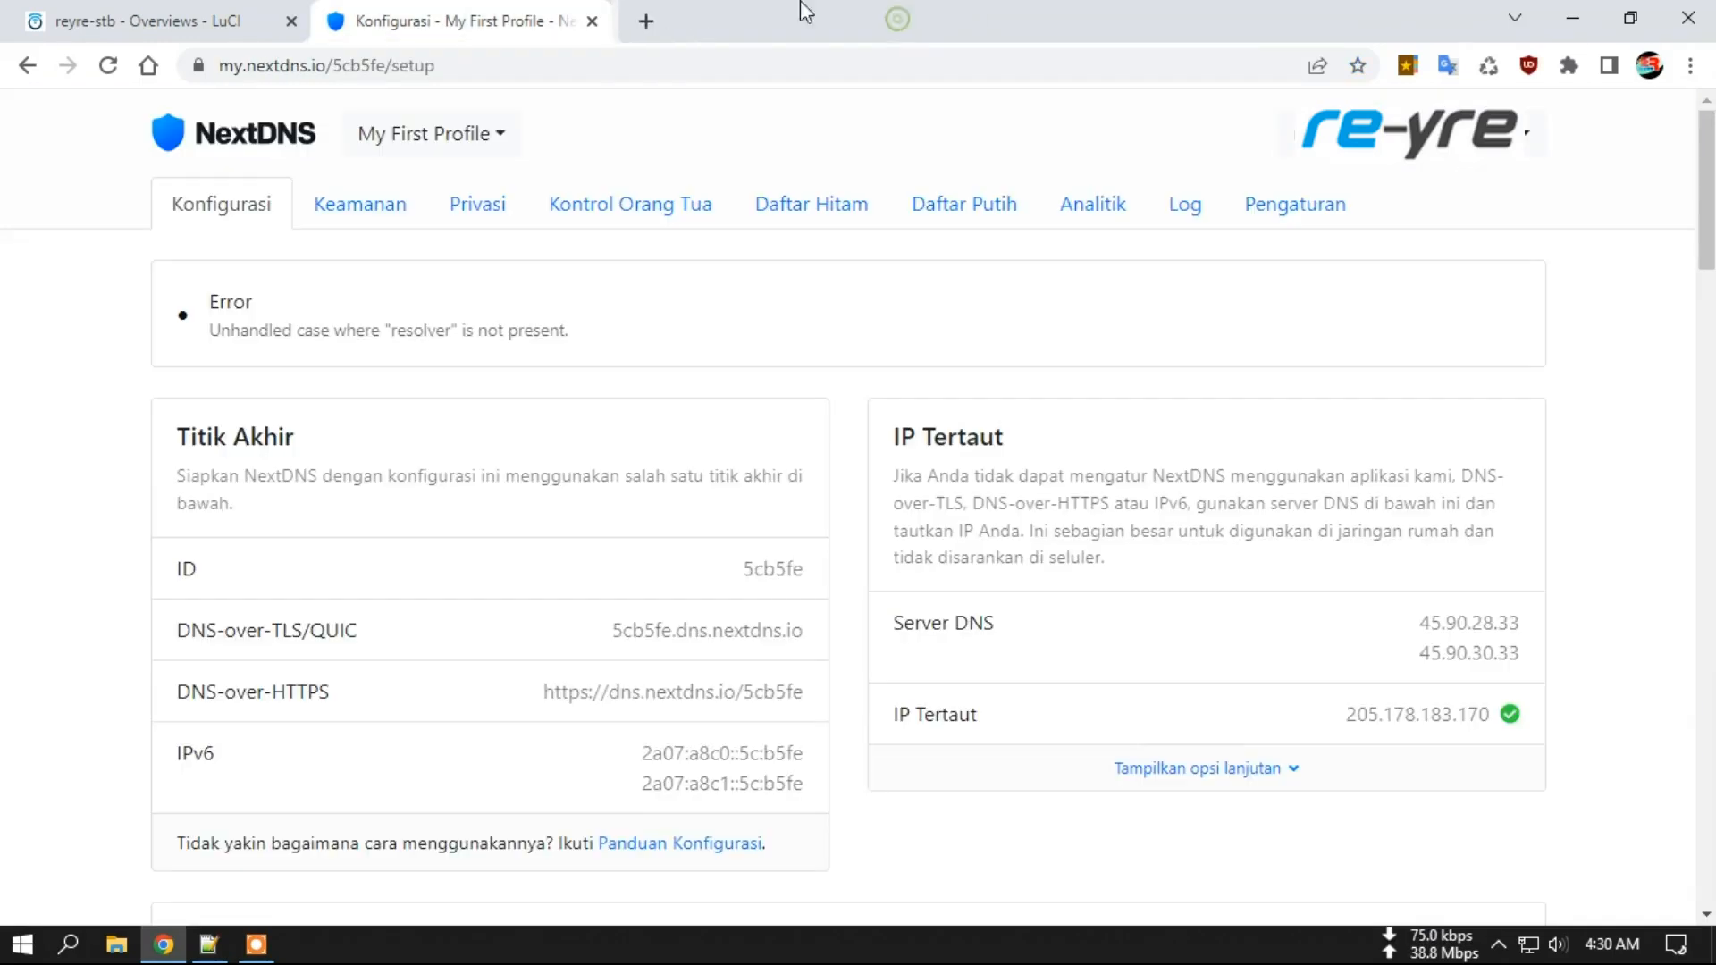
Navigate to OpenClash's config overwrite DNS options and scroll to the NameServer table.
left_click(119, 27)
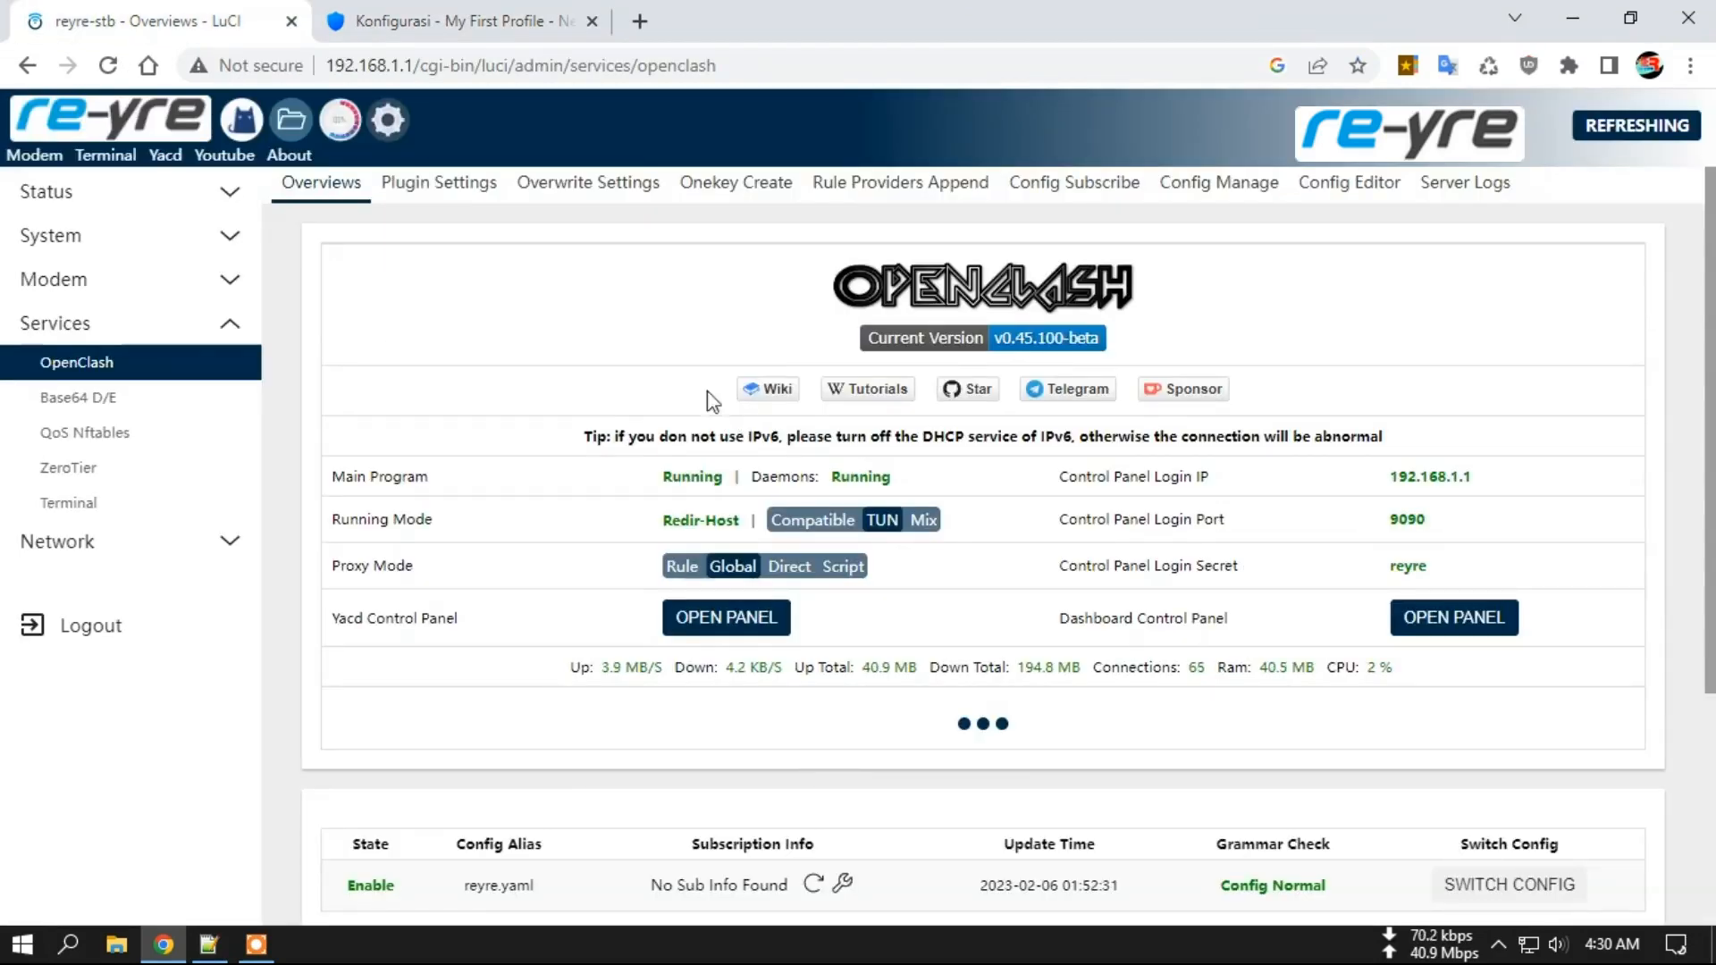
left_click(599, 187)
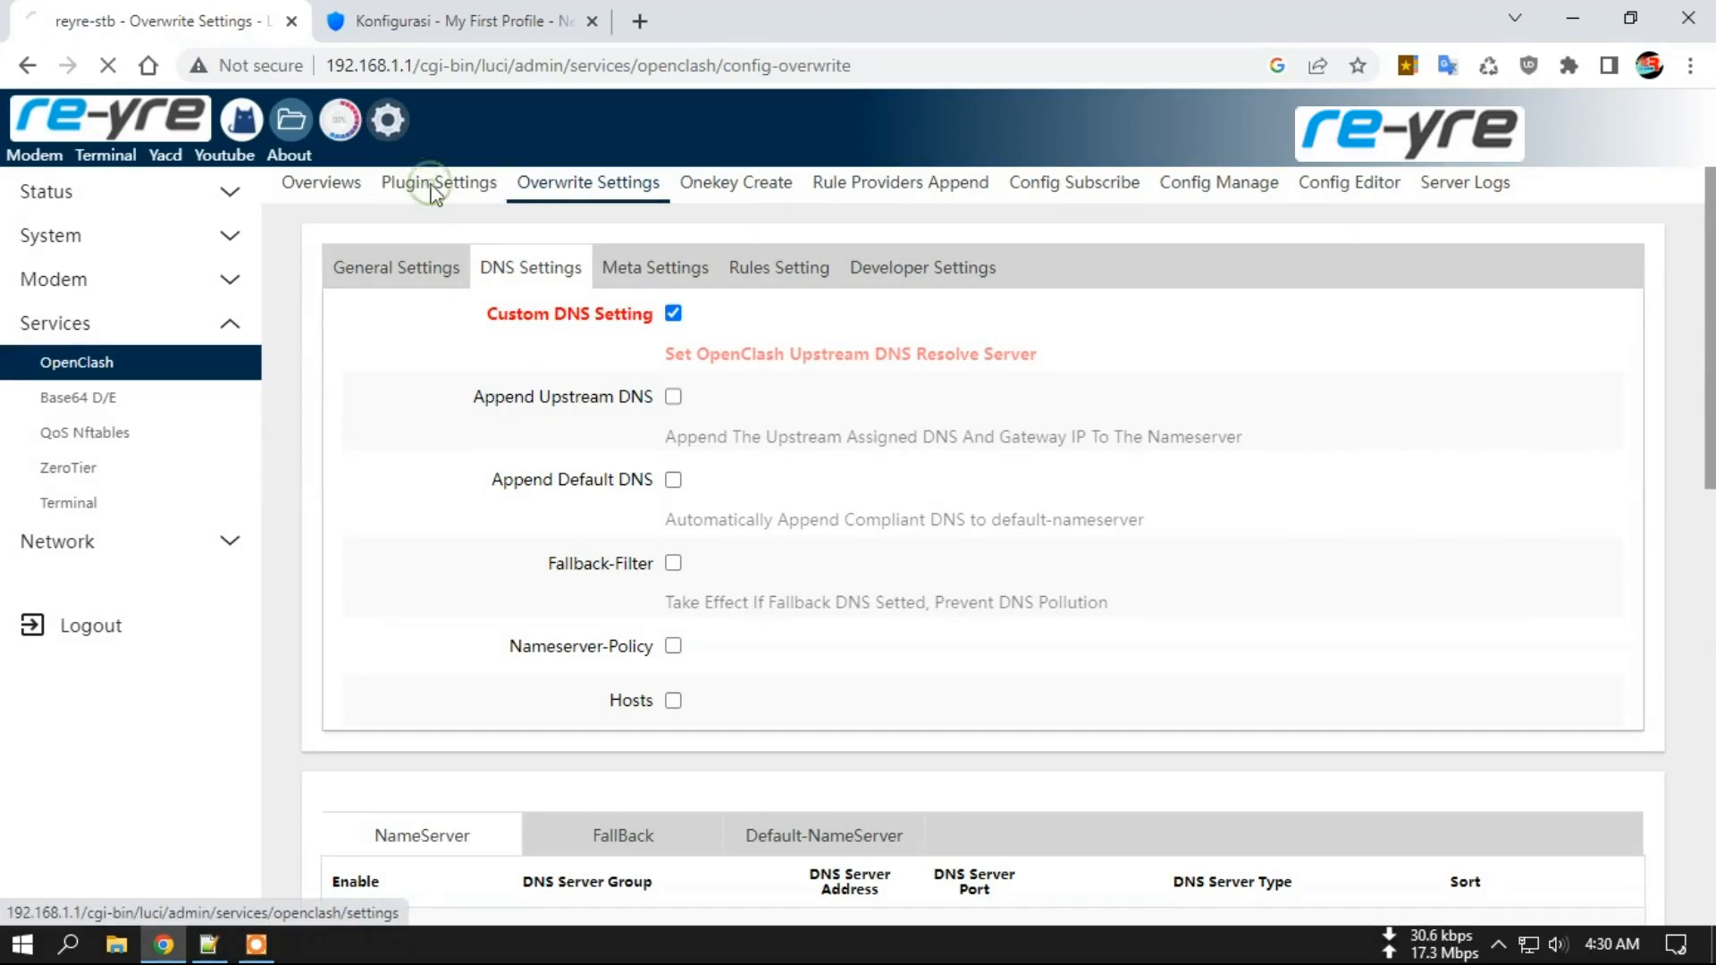
left_click(444, 182)
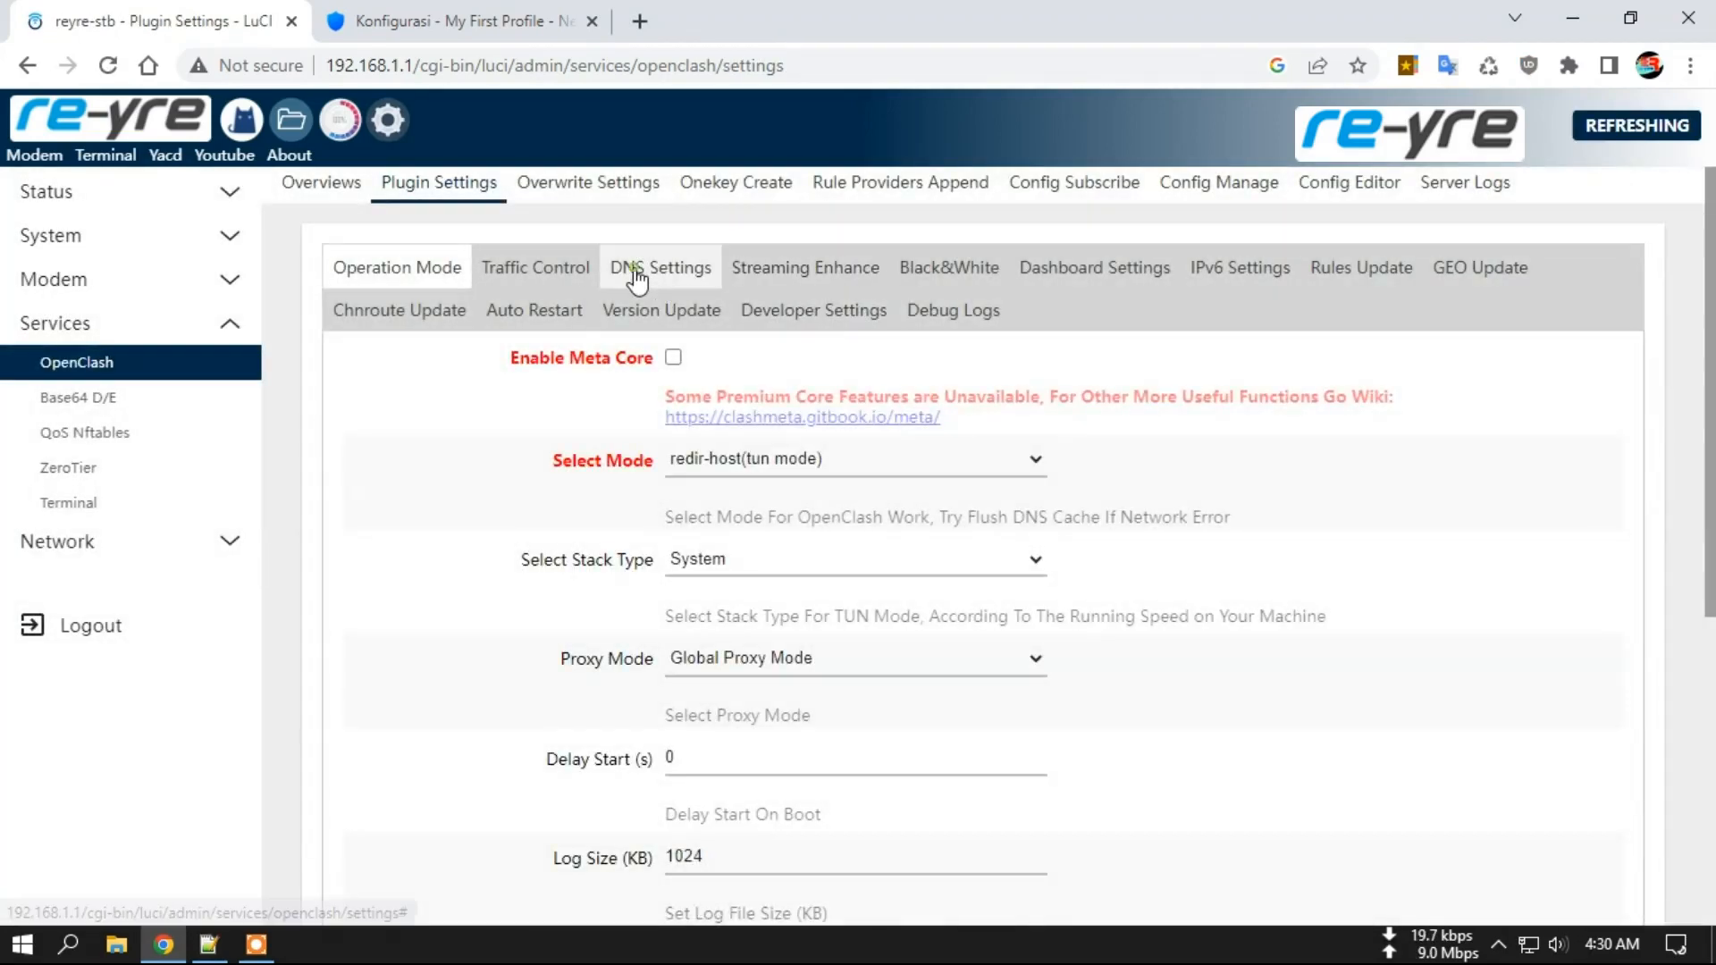
left_click(636, 268)
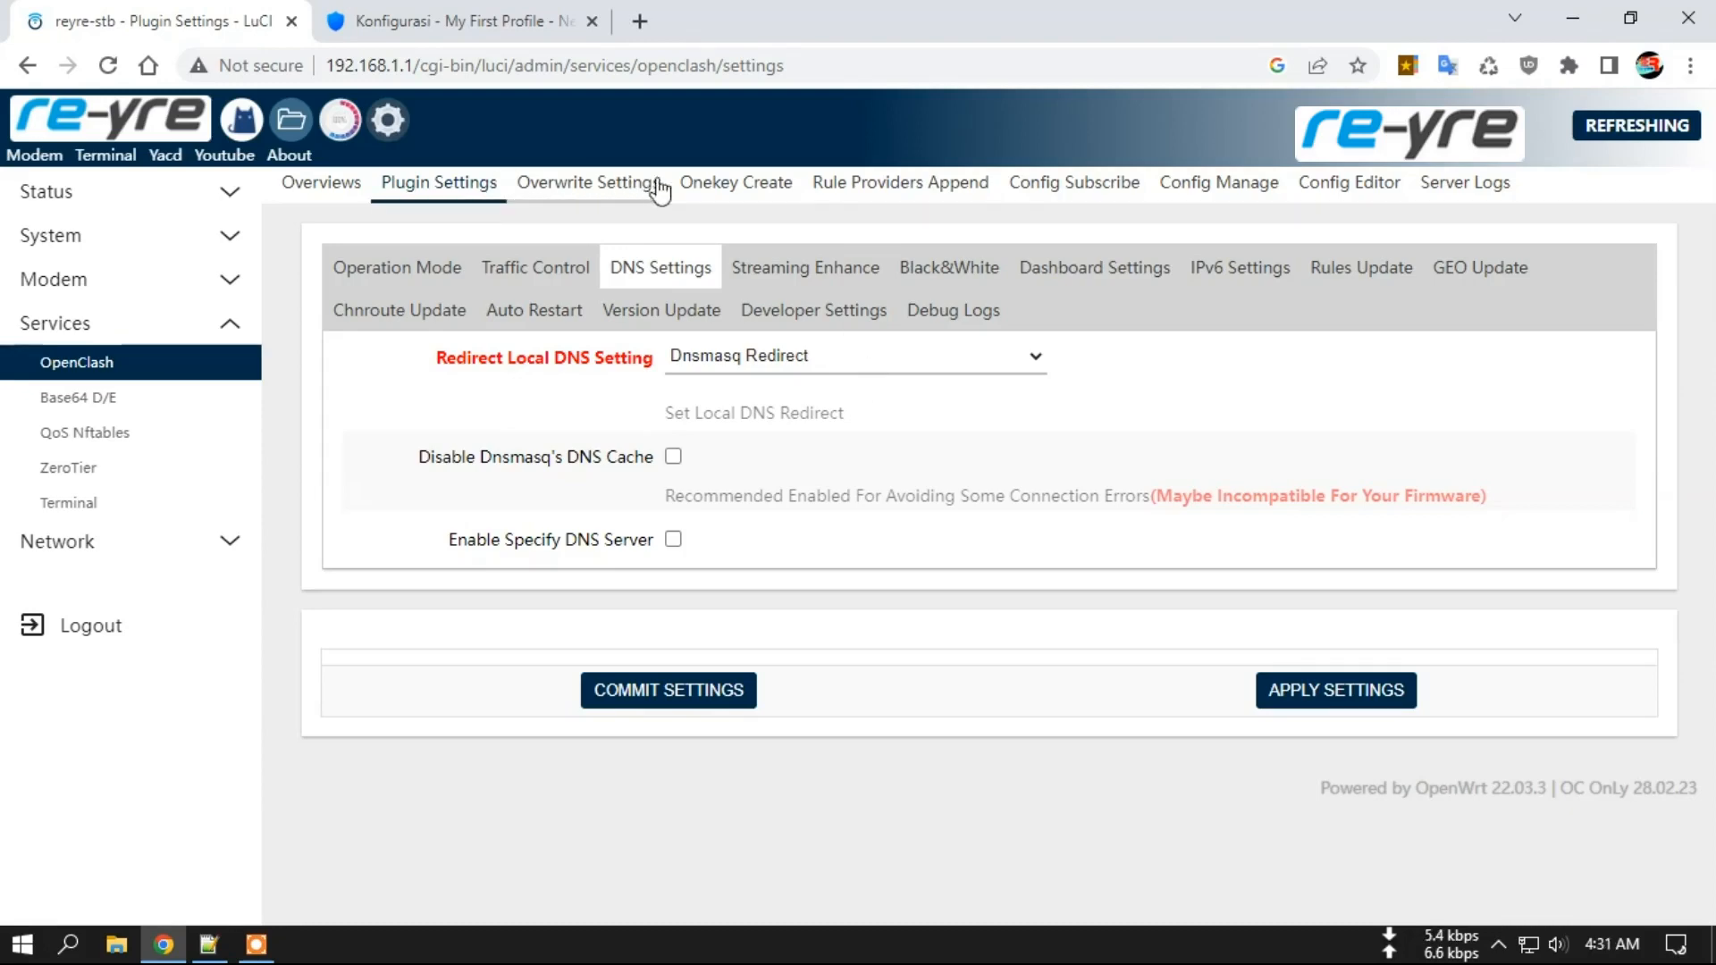
left_click(616, 183)
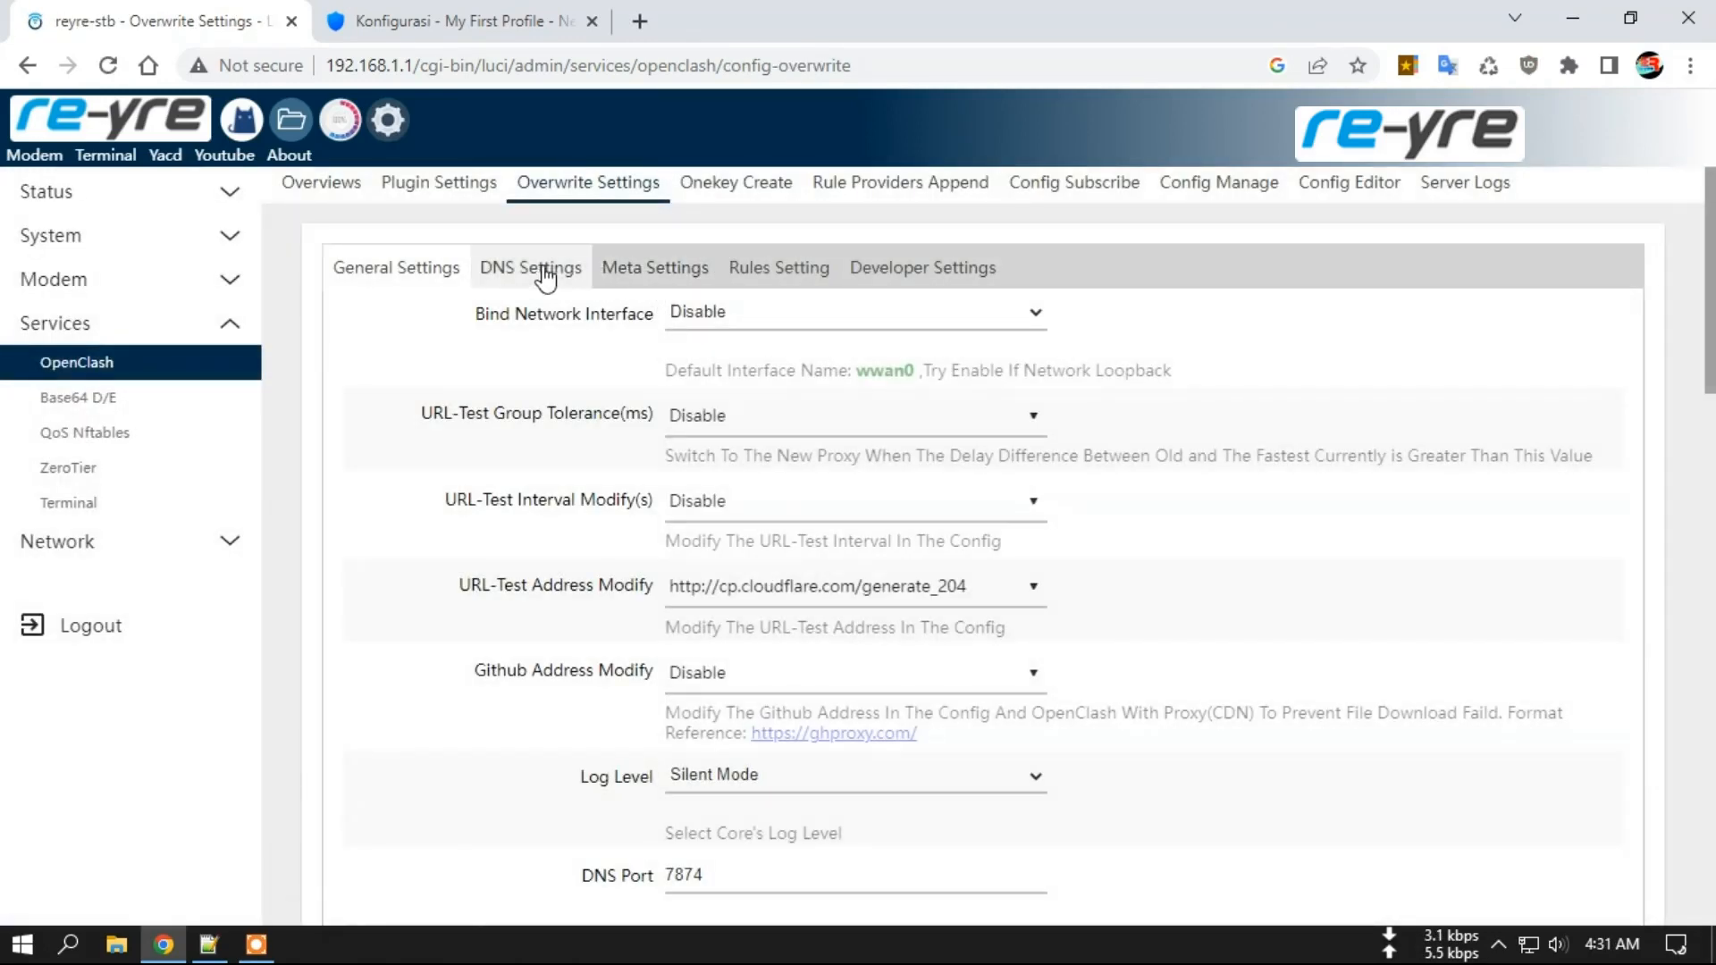
left_click(543, 272)
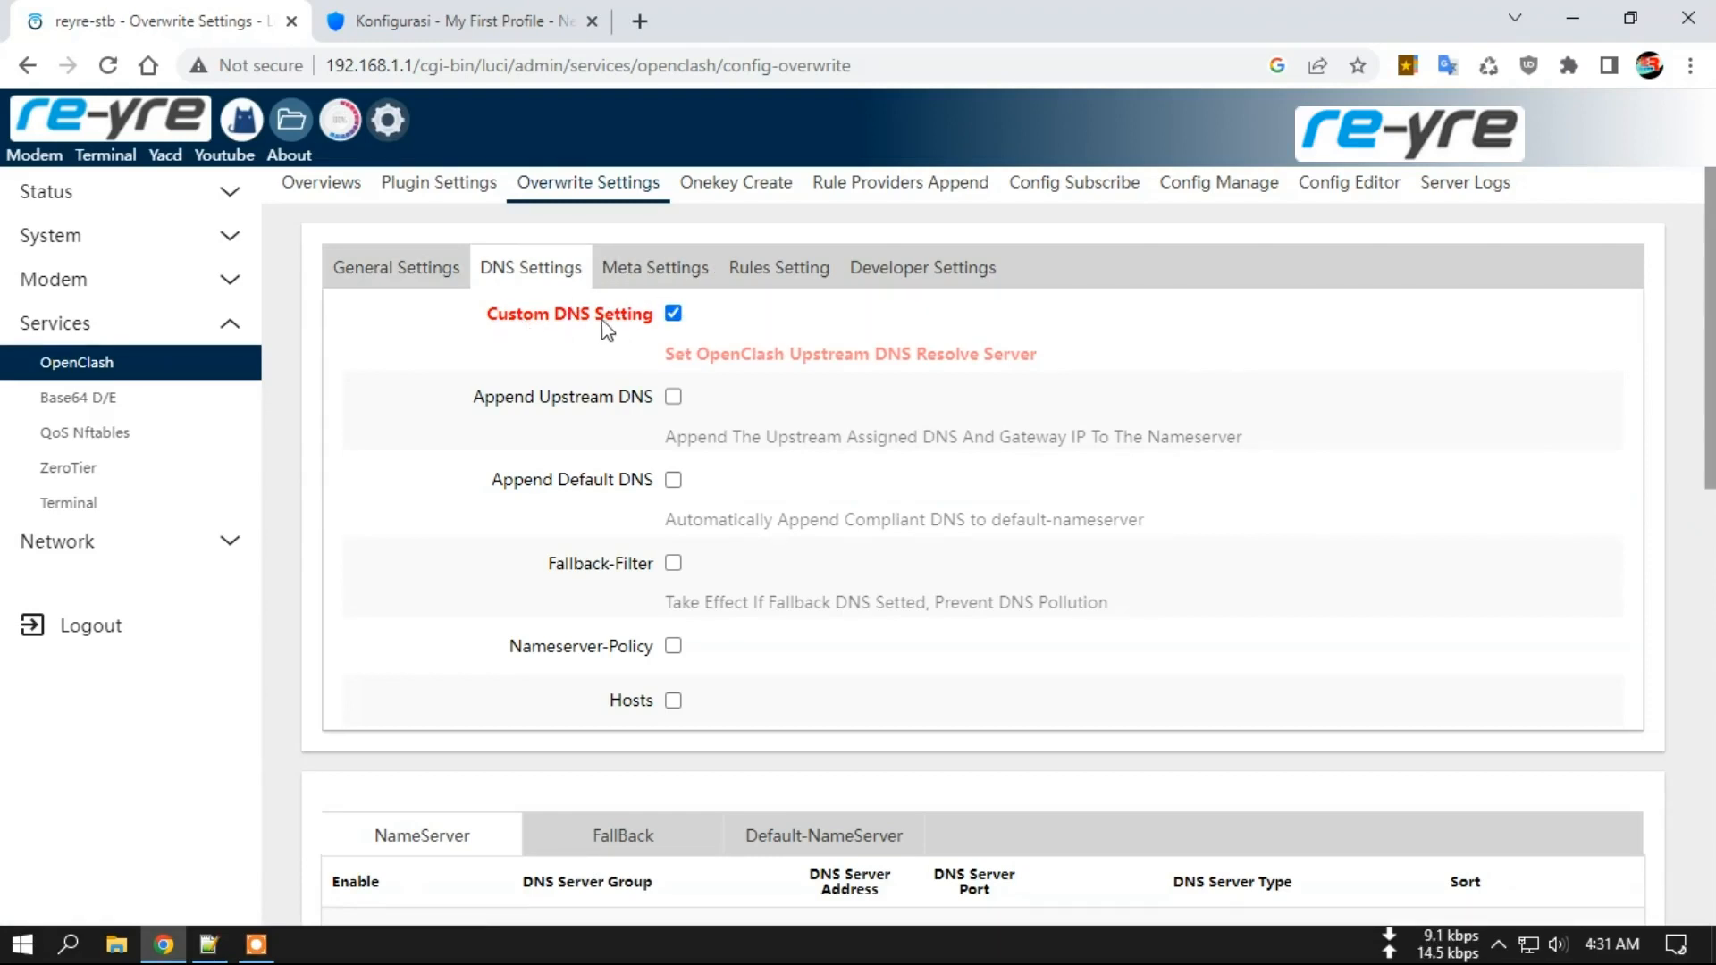
scroll(858, 376, "down", 5)
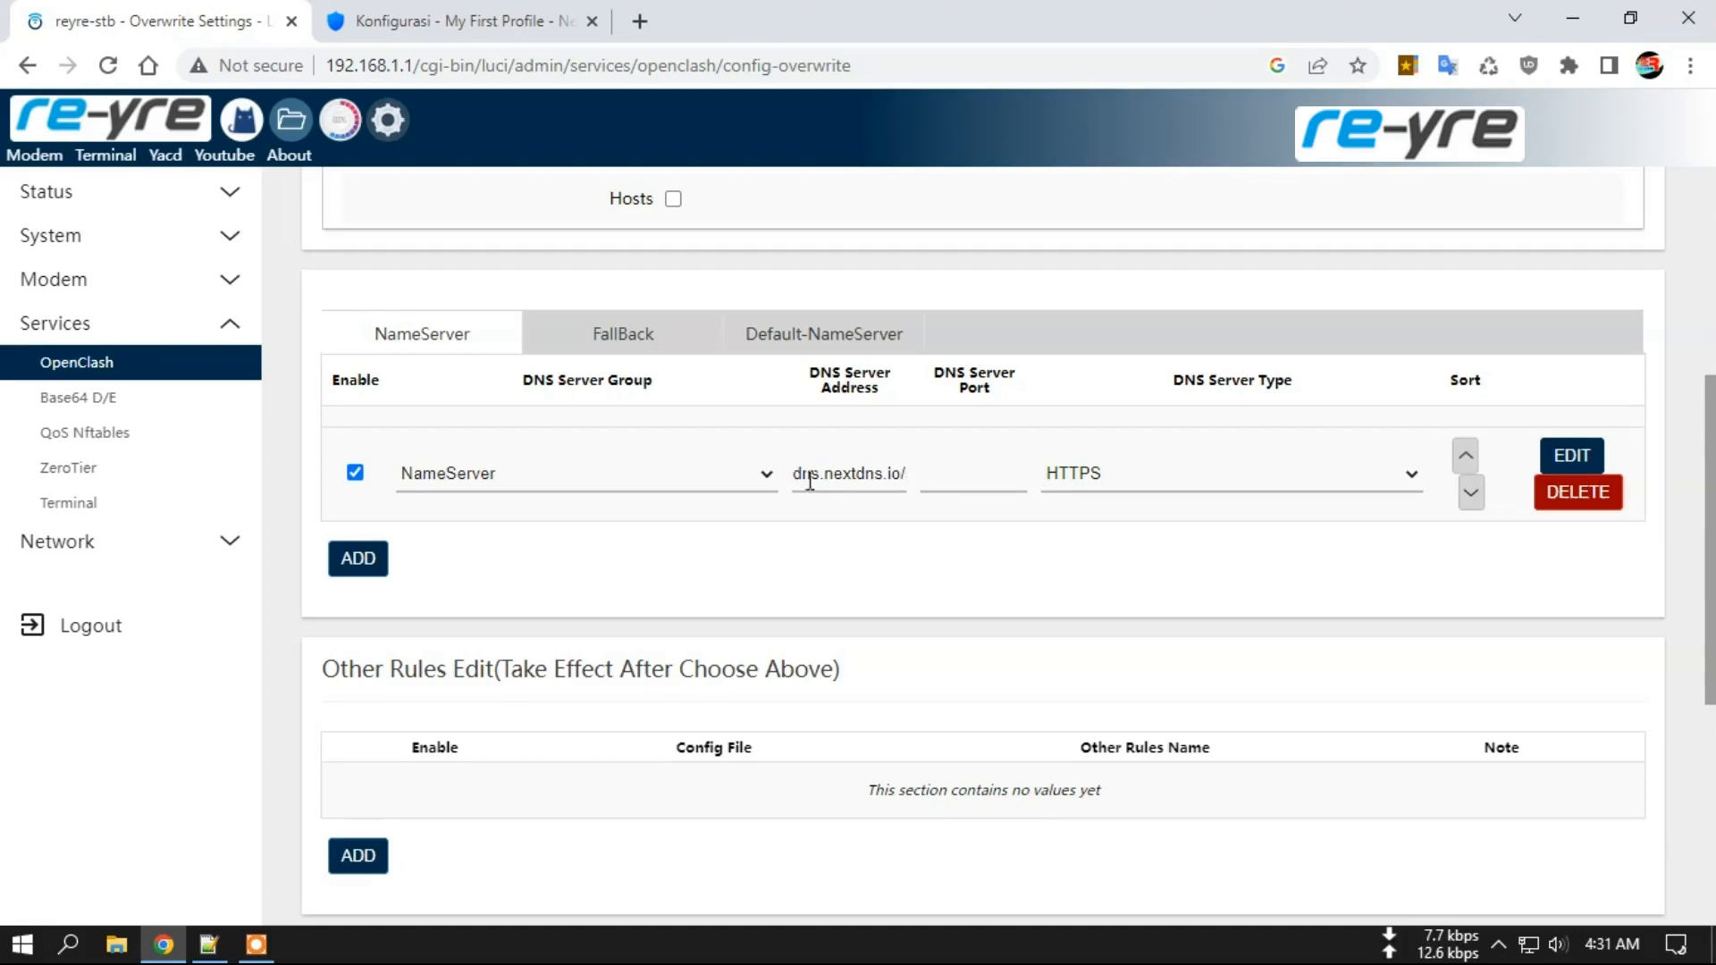
Select the full NextDNS HTTPS address in the NameServer DNS Server Address field.
left_click_drag(795, 474, 939, 469)
left_click(839, 472)
left_click_drag(866, 474, 715, 488)
left_click(883, 472)
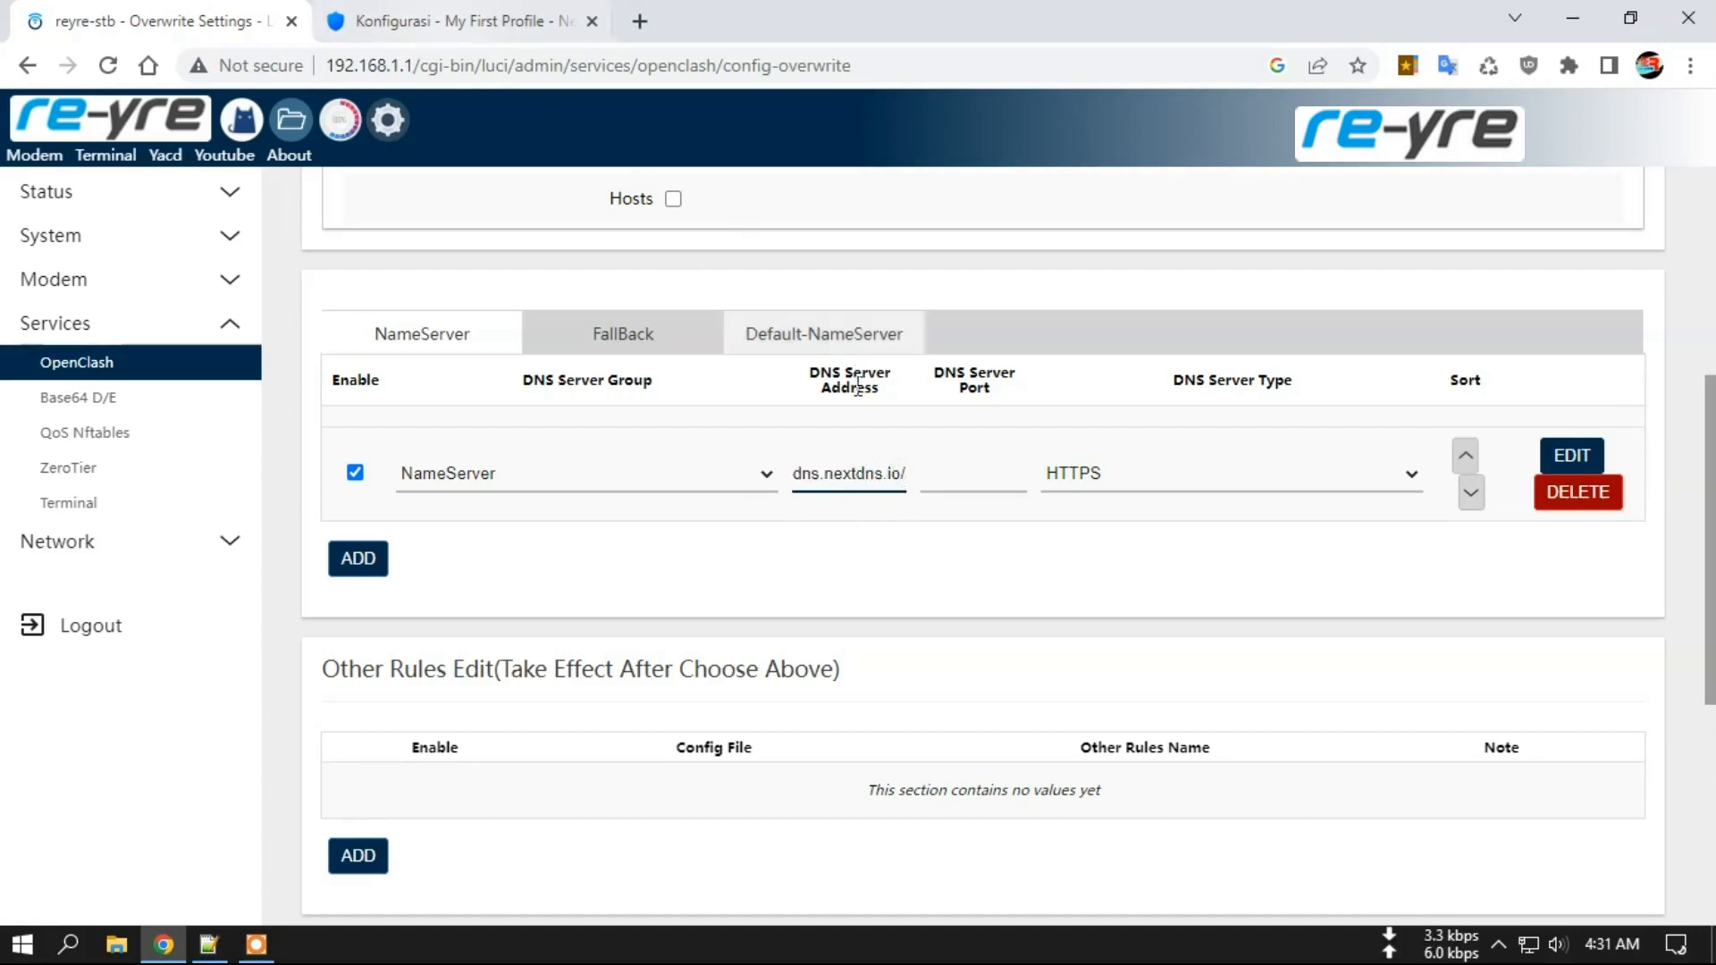
left_click(794, 471)
left_click_drag(794, 472, 938, 472)
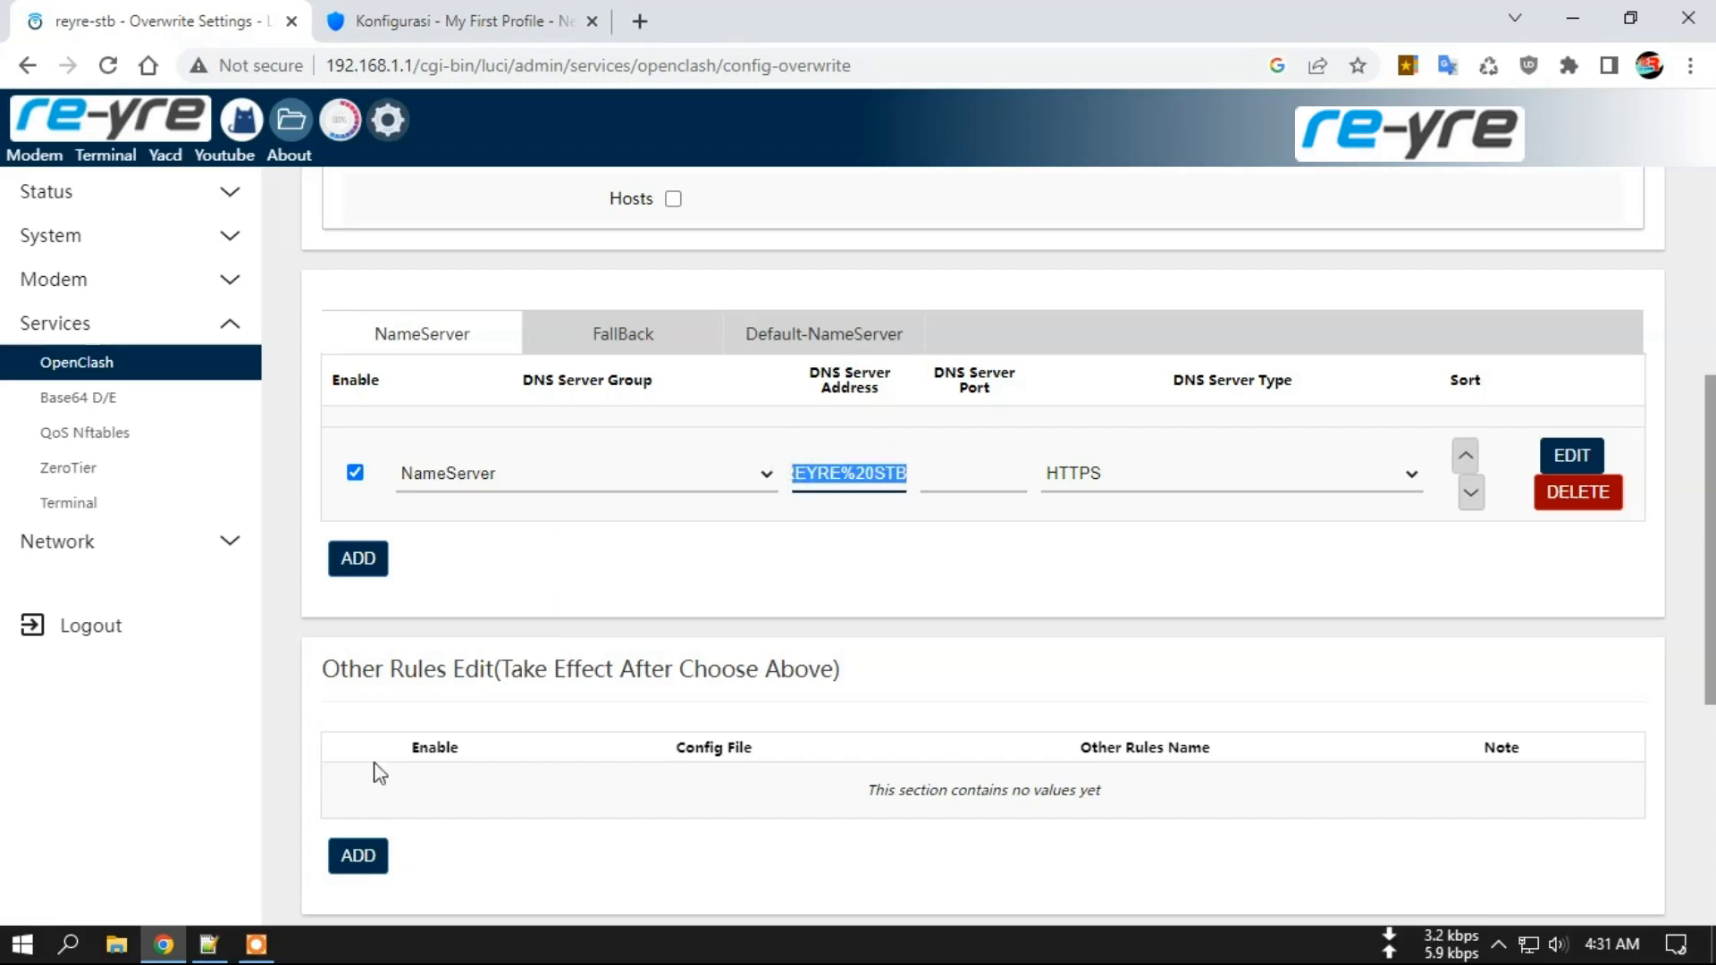
In Notepad++, delete the device-name suffix from line 3's NextDNS DoH address.
left_click(214, 949)
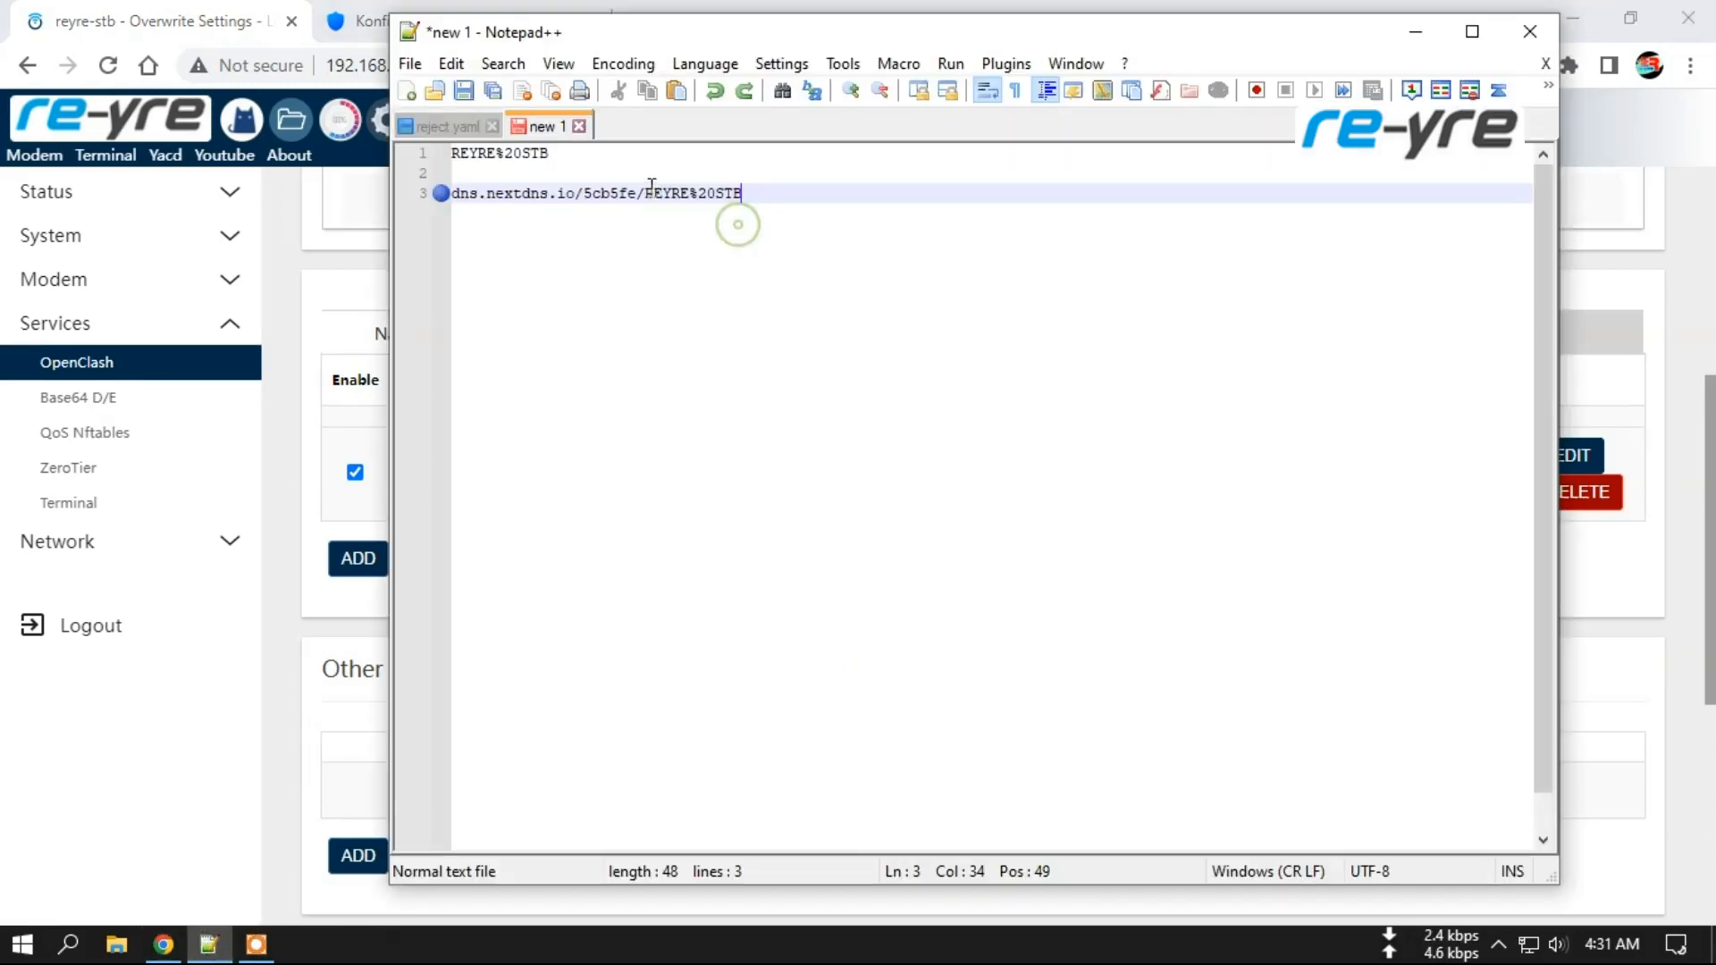
left_click_drag(638, 193, 824, 190)
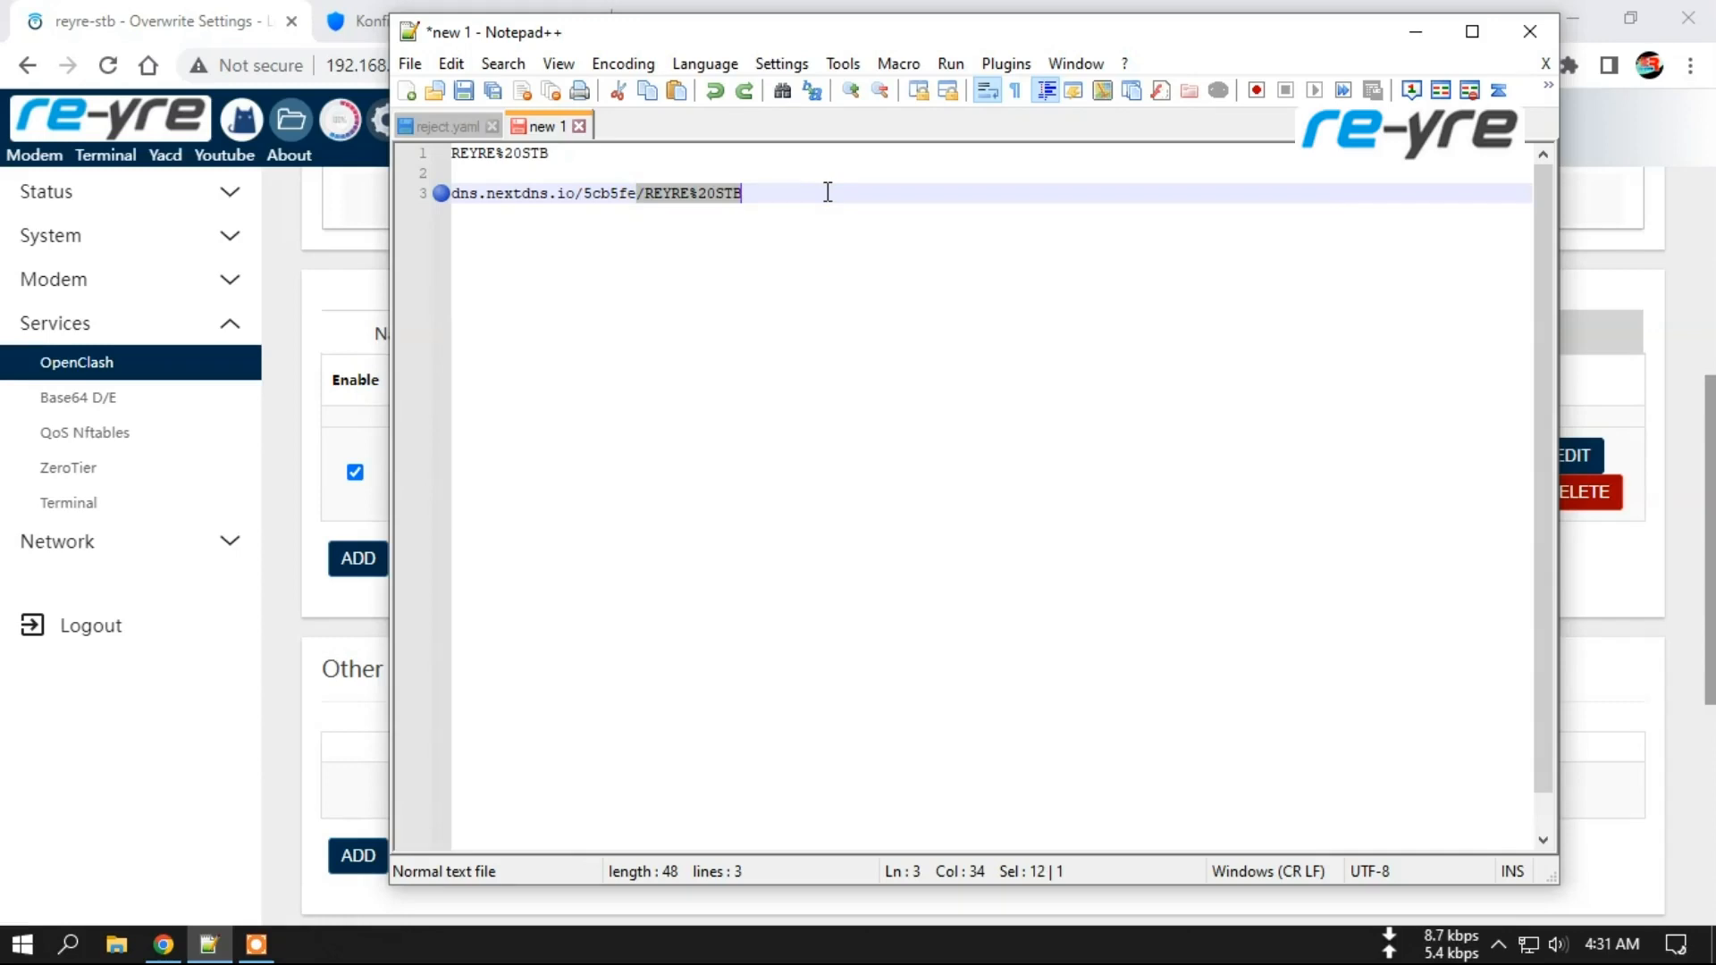
key("Delete")
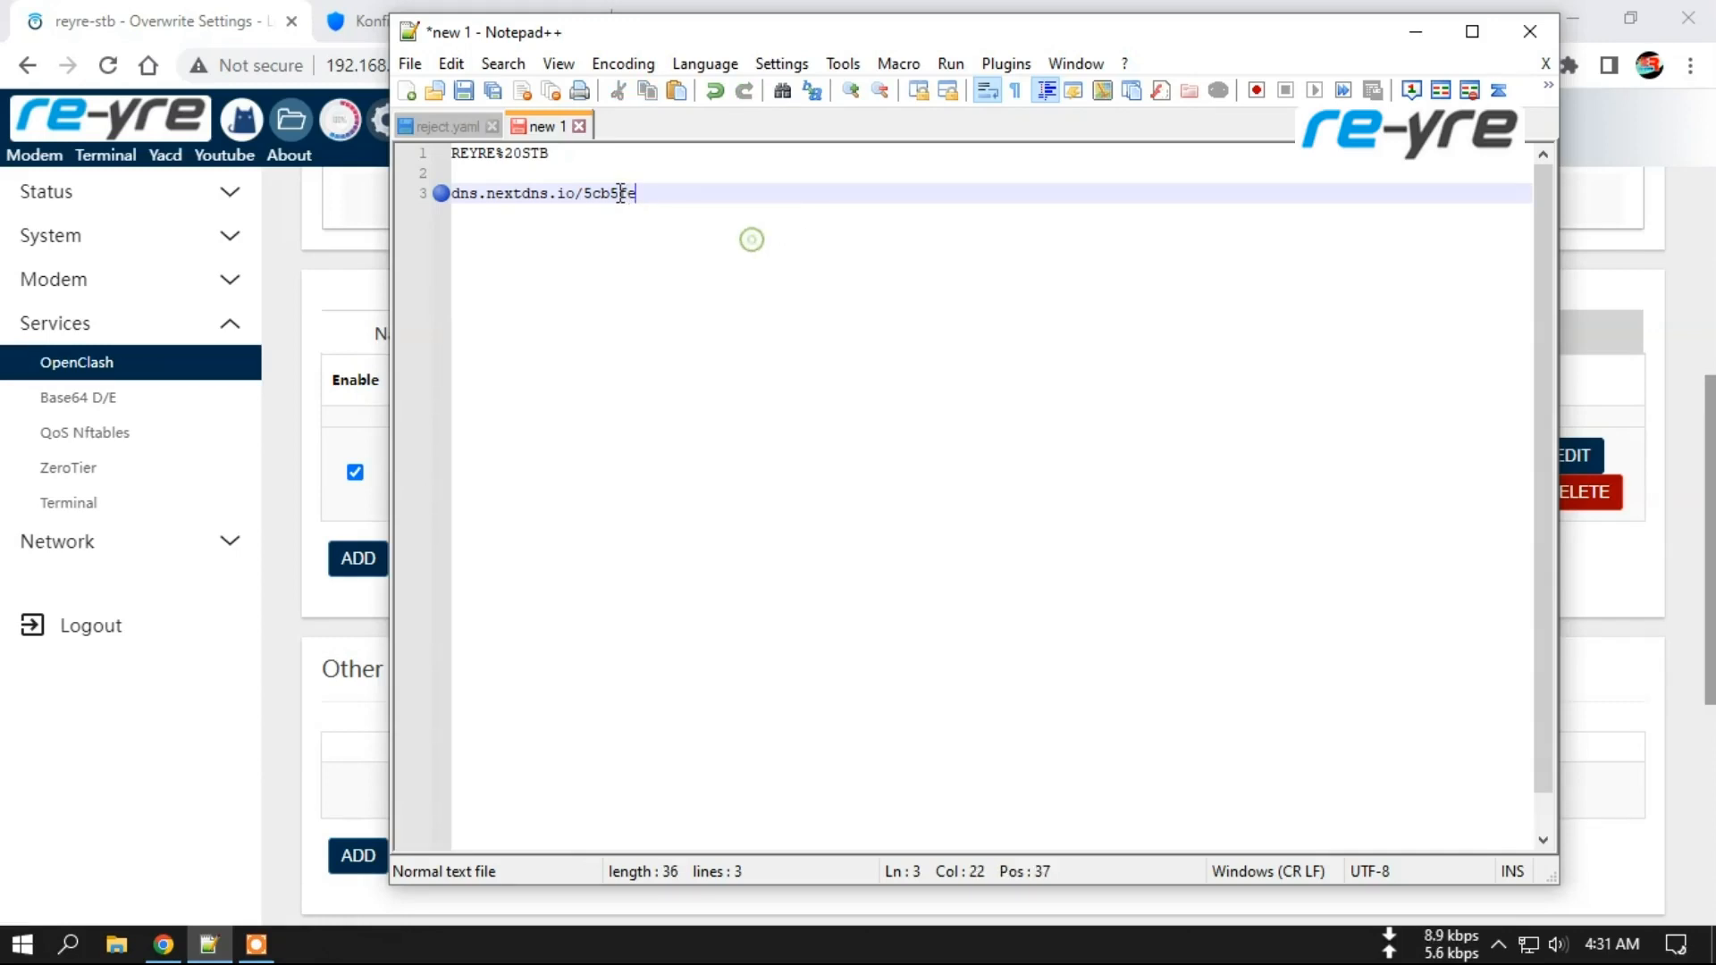
left_click_drag(639, 193, 472, 195)
Compare it with the DNS-over-HTTPS address on NextDNS's setup page, then return to OpenClash.
left_click(361, 13)
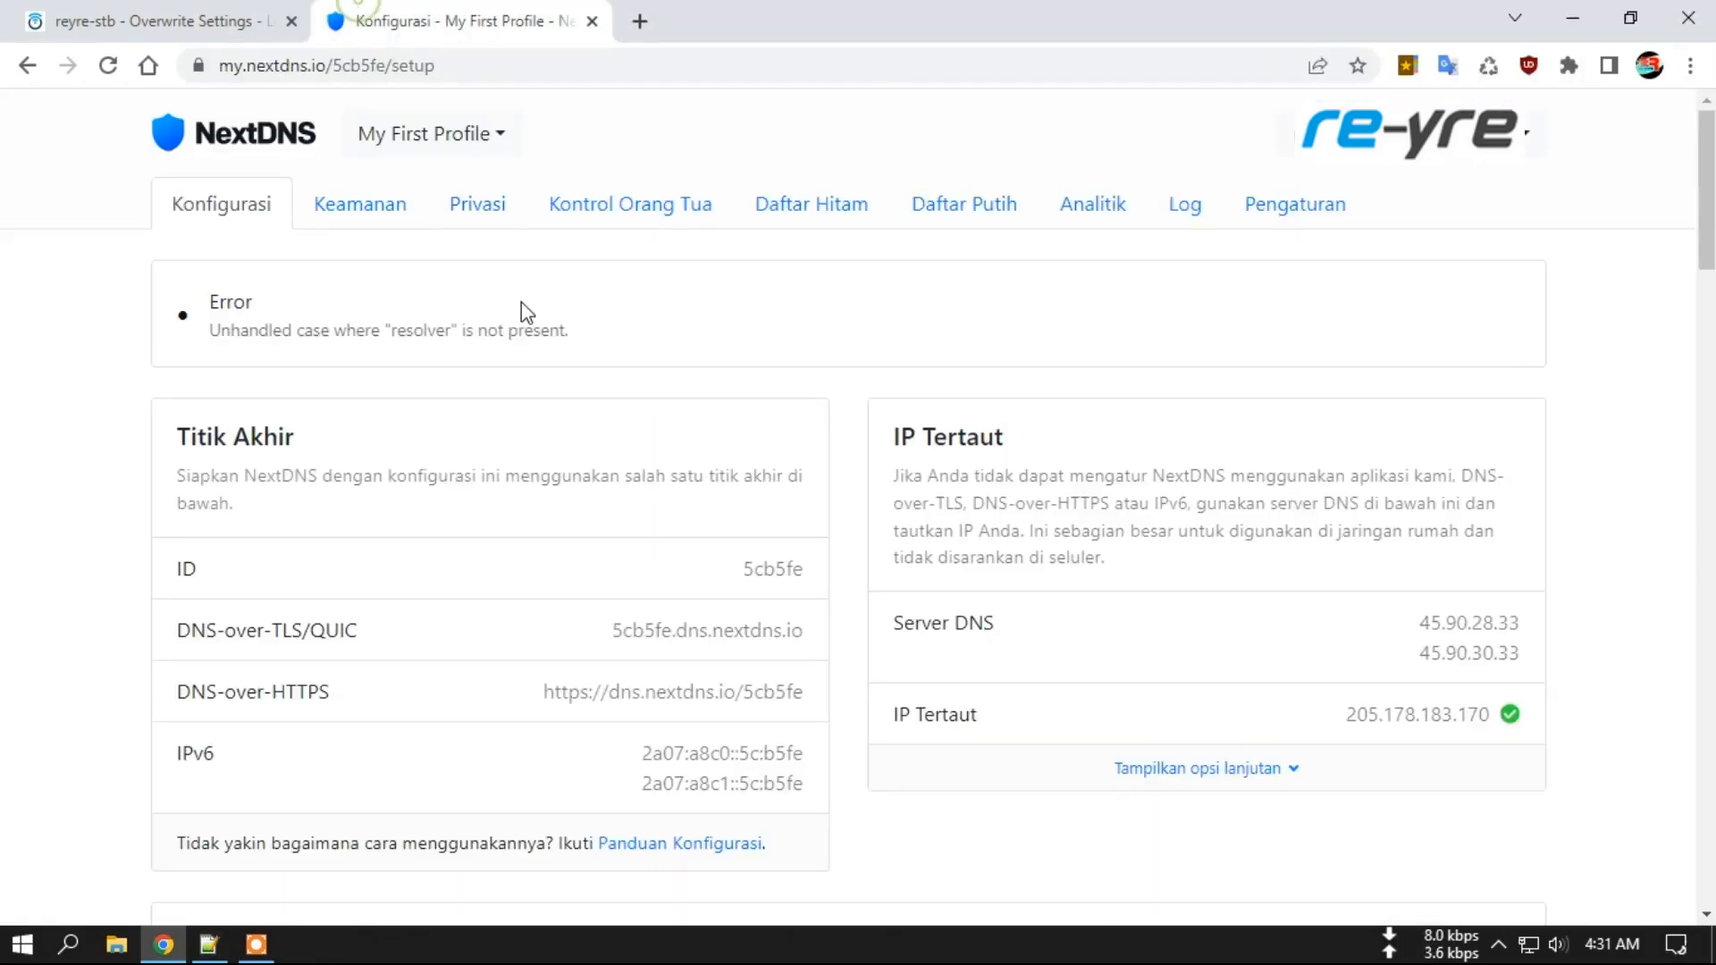
scroll(74, 527, "down", 3)
left_click_drag(611, 440, 804, 449)
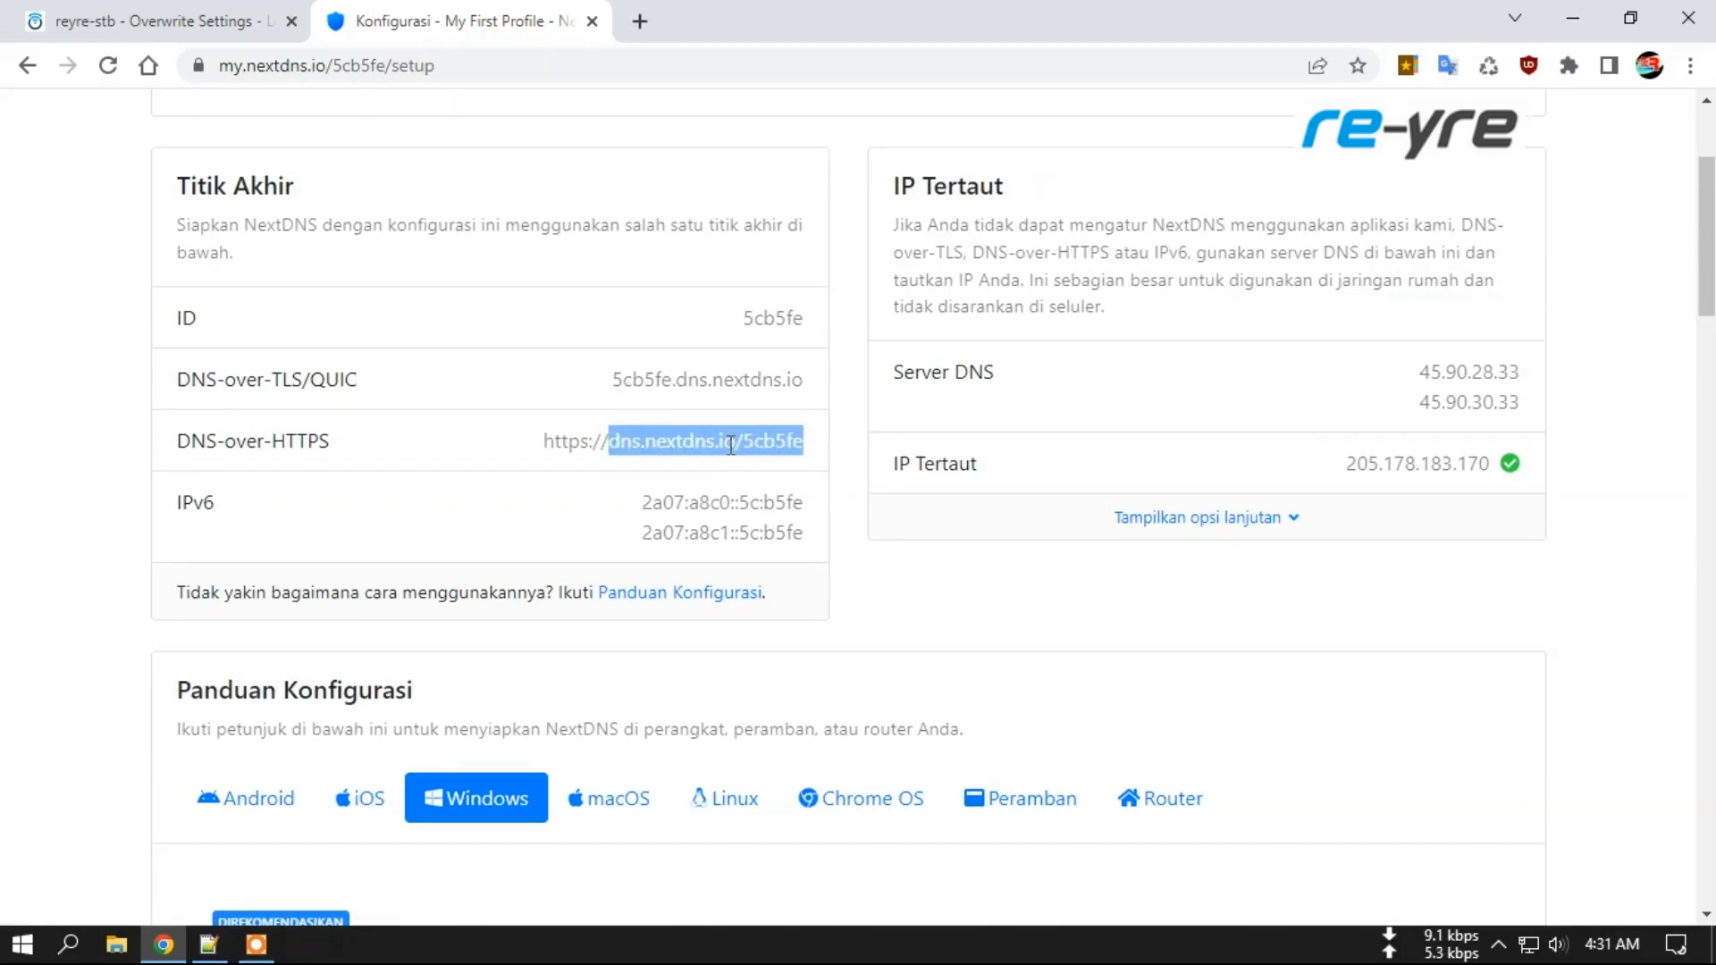
key("ctrl+Tab")
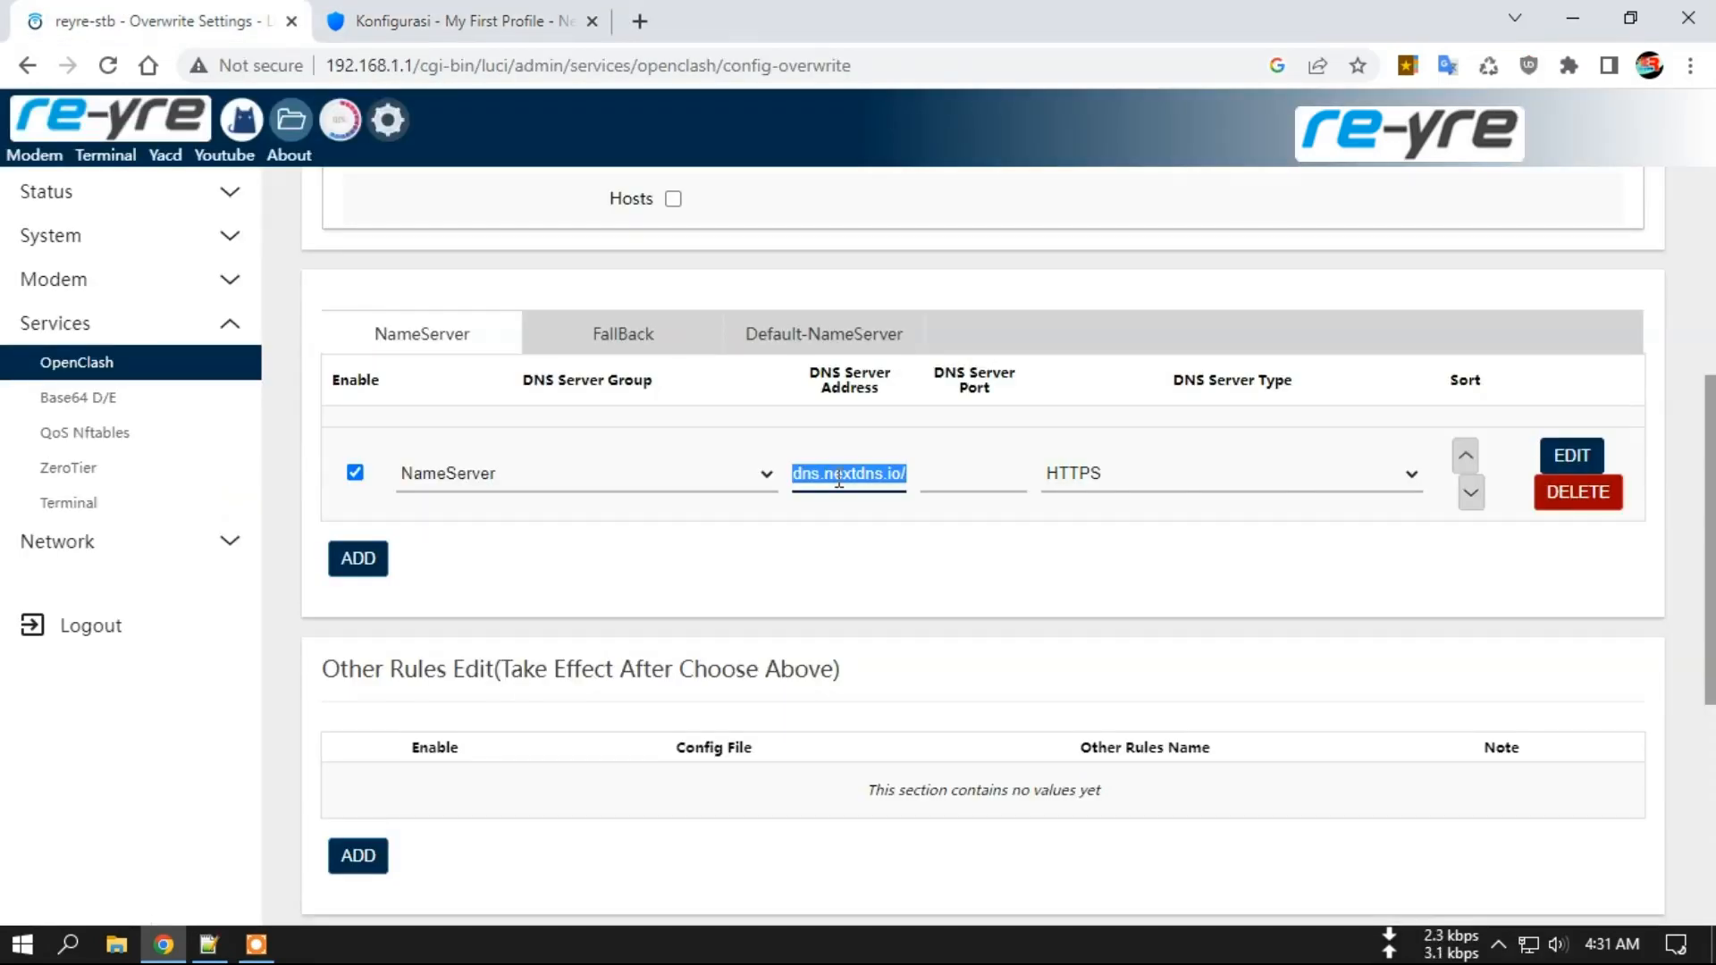
Check FallBack and Default-NameServer entries against NextDNS servers 45.90.28.33 and 45.90.30.33.
left_click(626, 344)
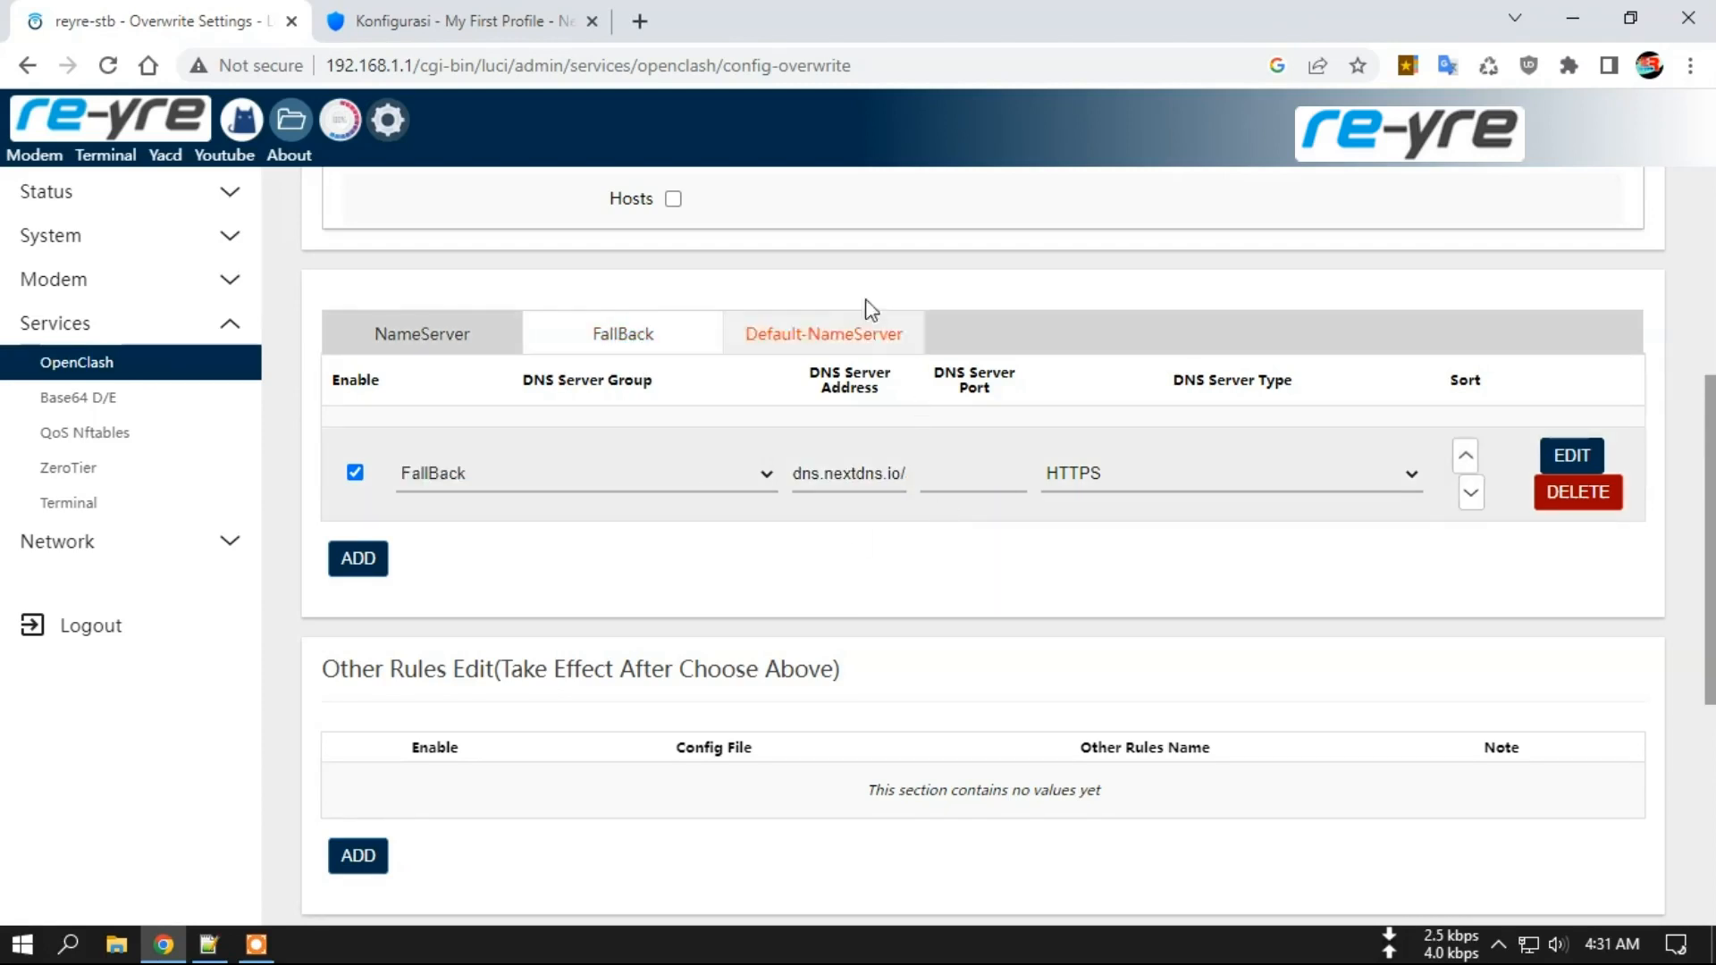
left_click(820, 344)
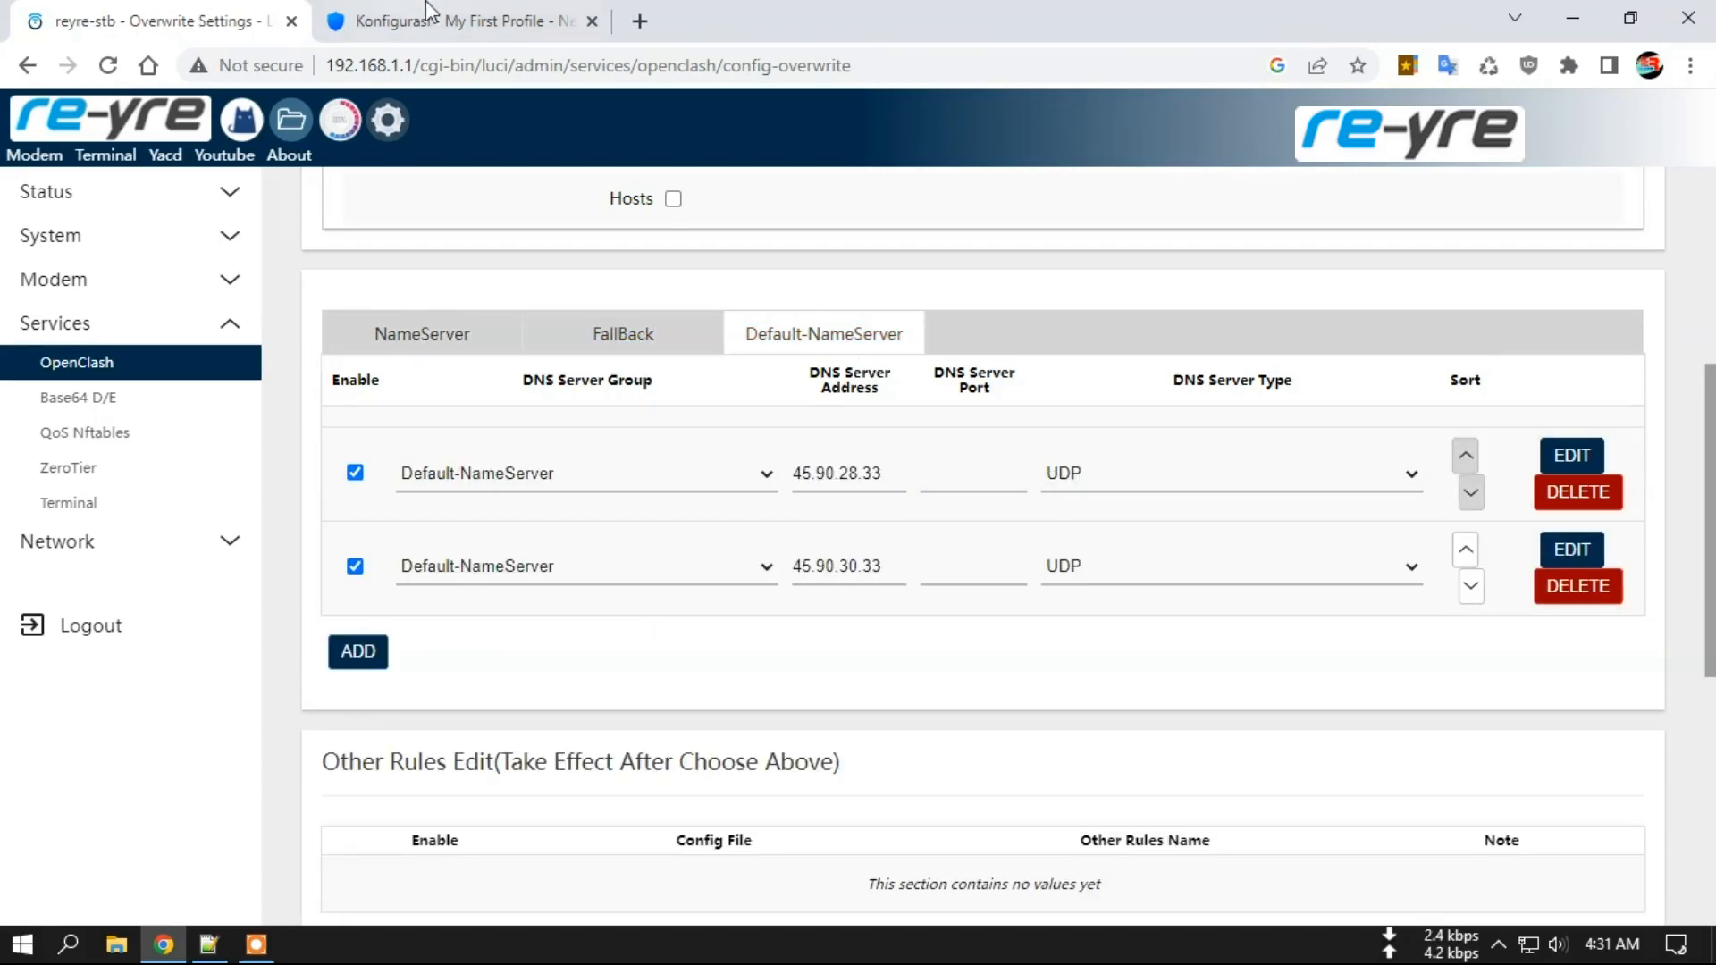
left_click(452, 27)
left_click_drag(1426, 372, 1536, 402)
left_click(1541, 411)
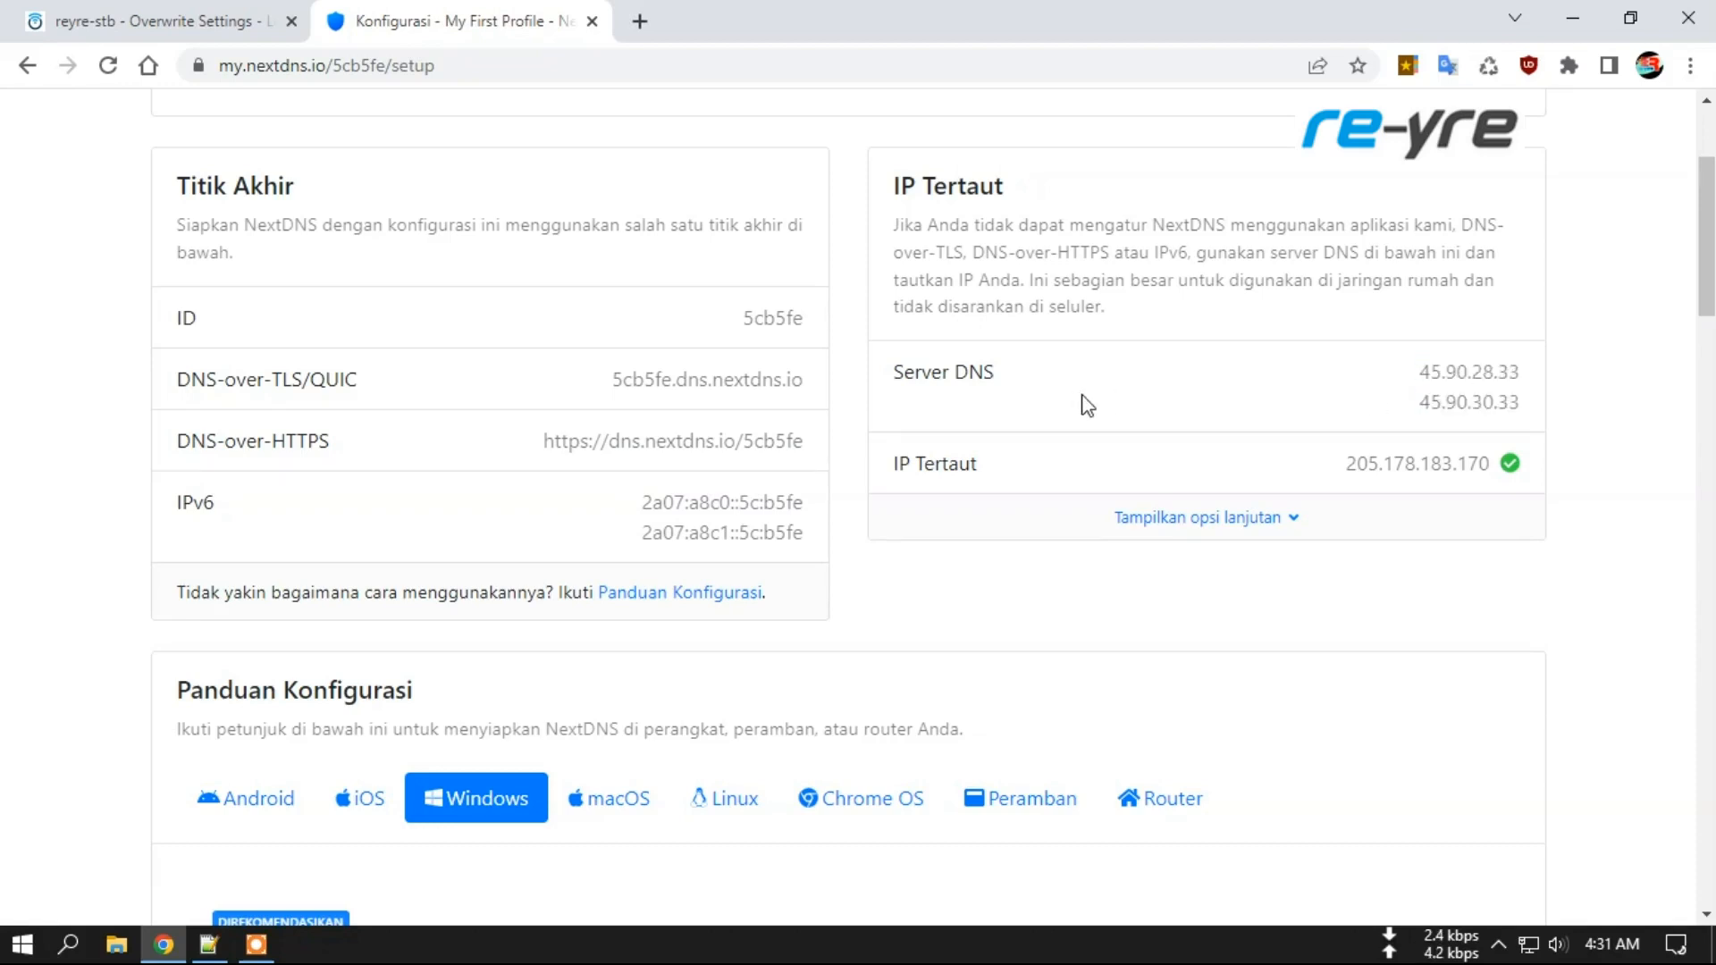
scroll(1084, 402, "up", 3)
left_click(1099, 207)
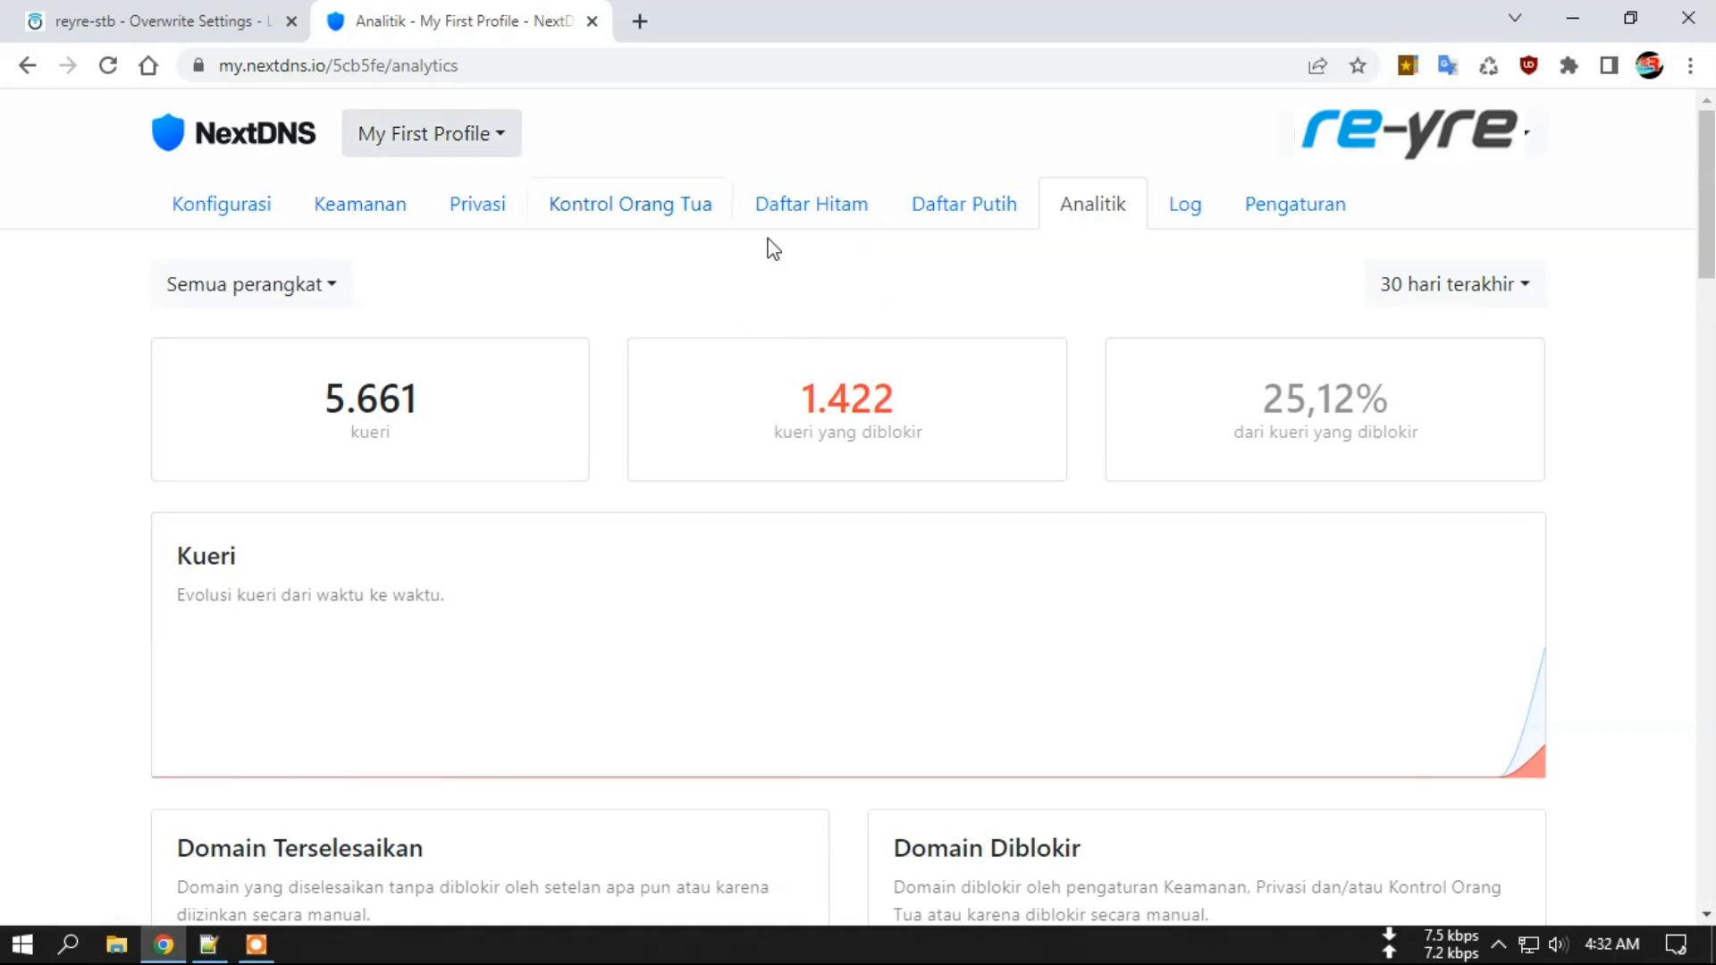
left_click(1289, 207)
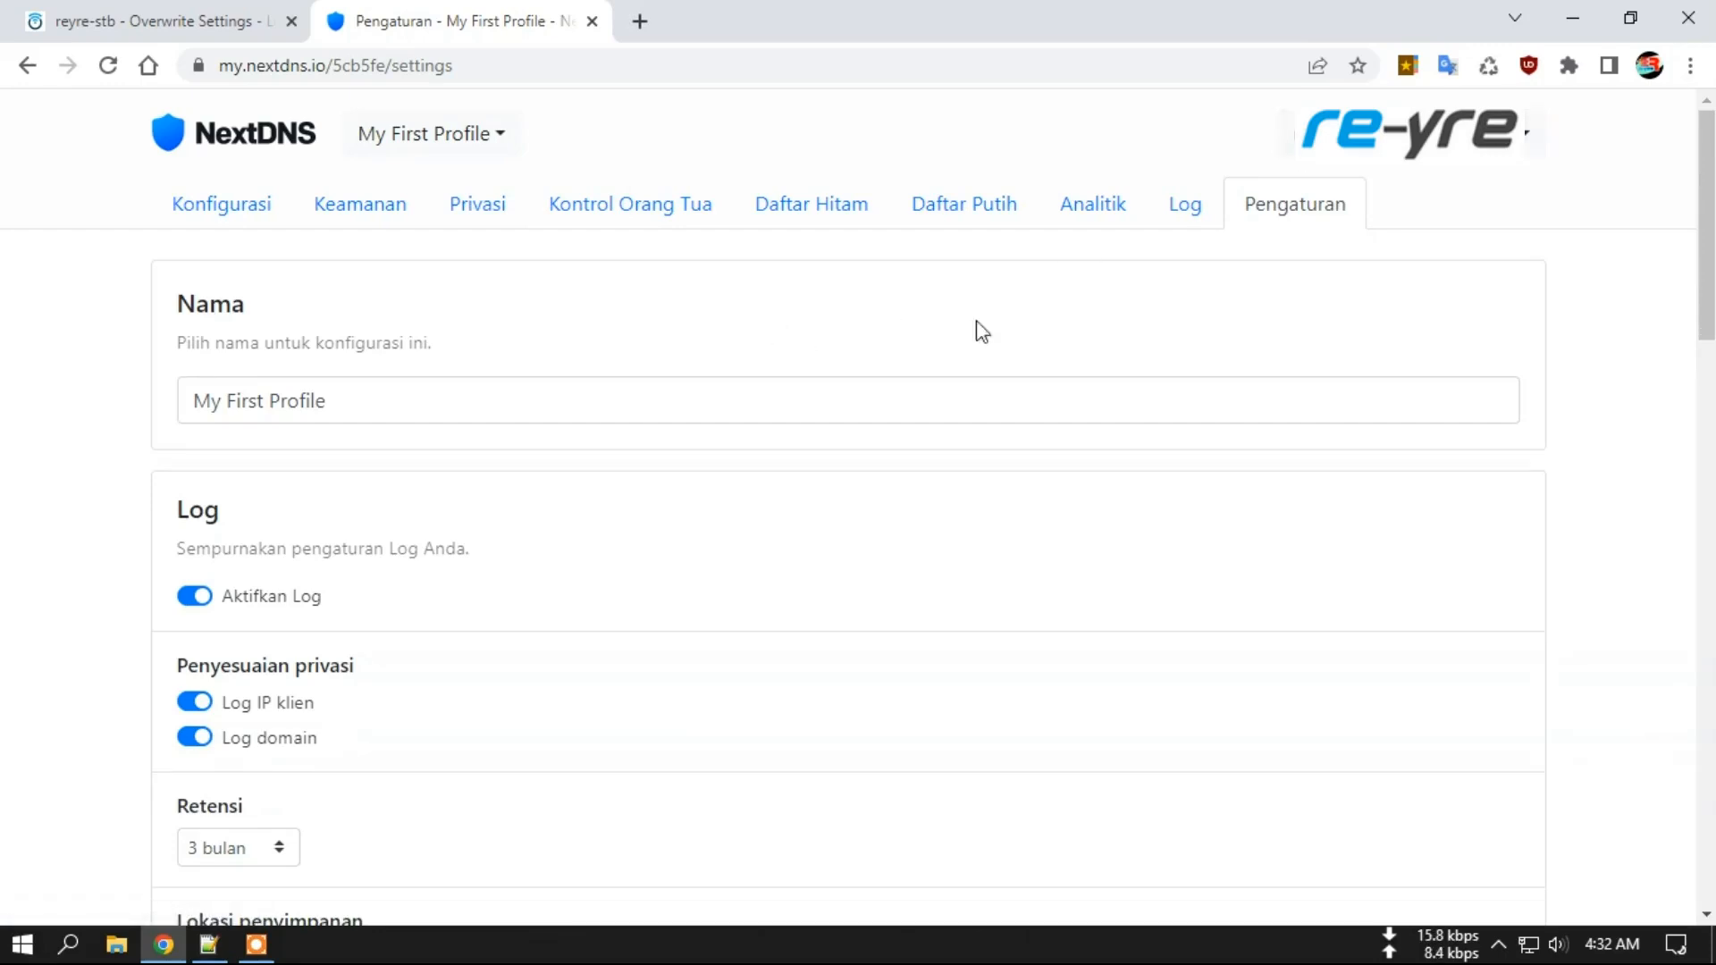
scroll(1091, 349, "down", 10)
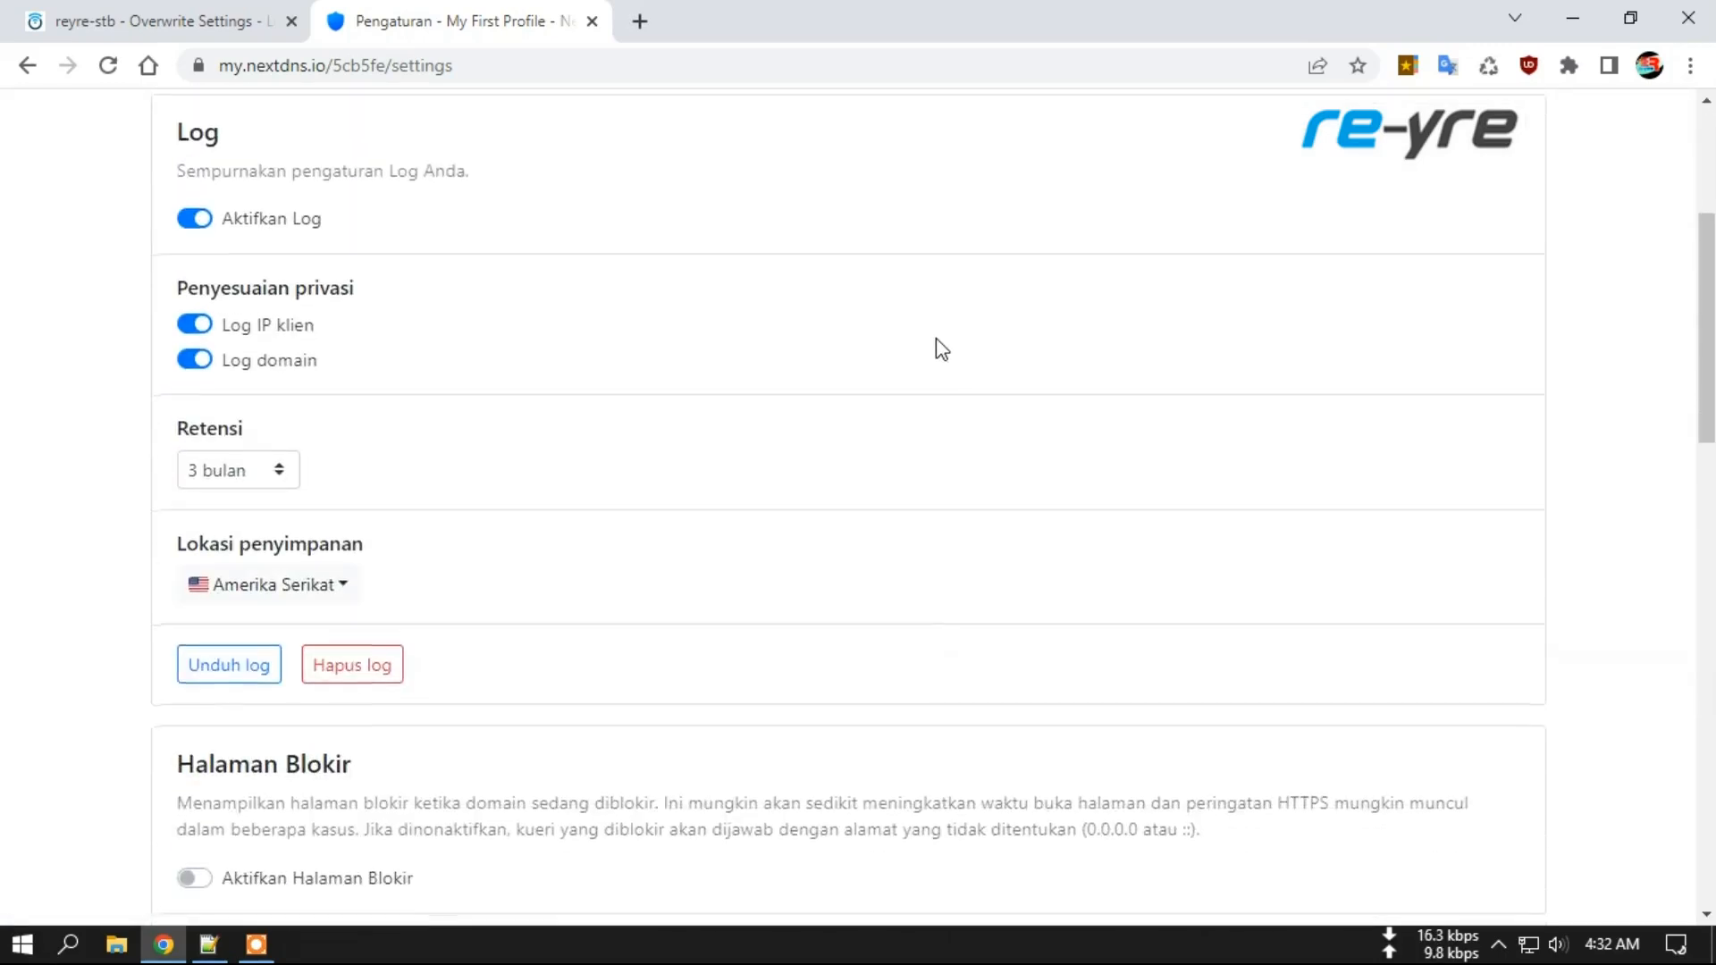
scroll(938, 348, "down", 12)
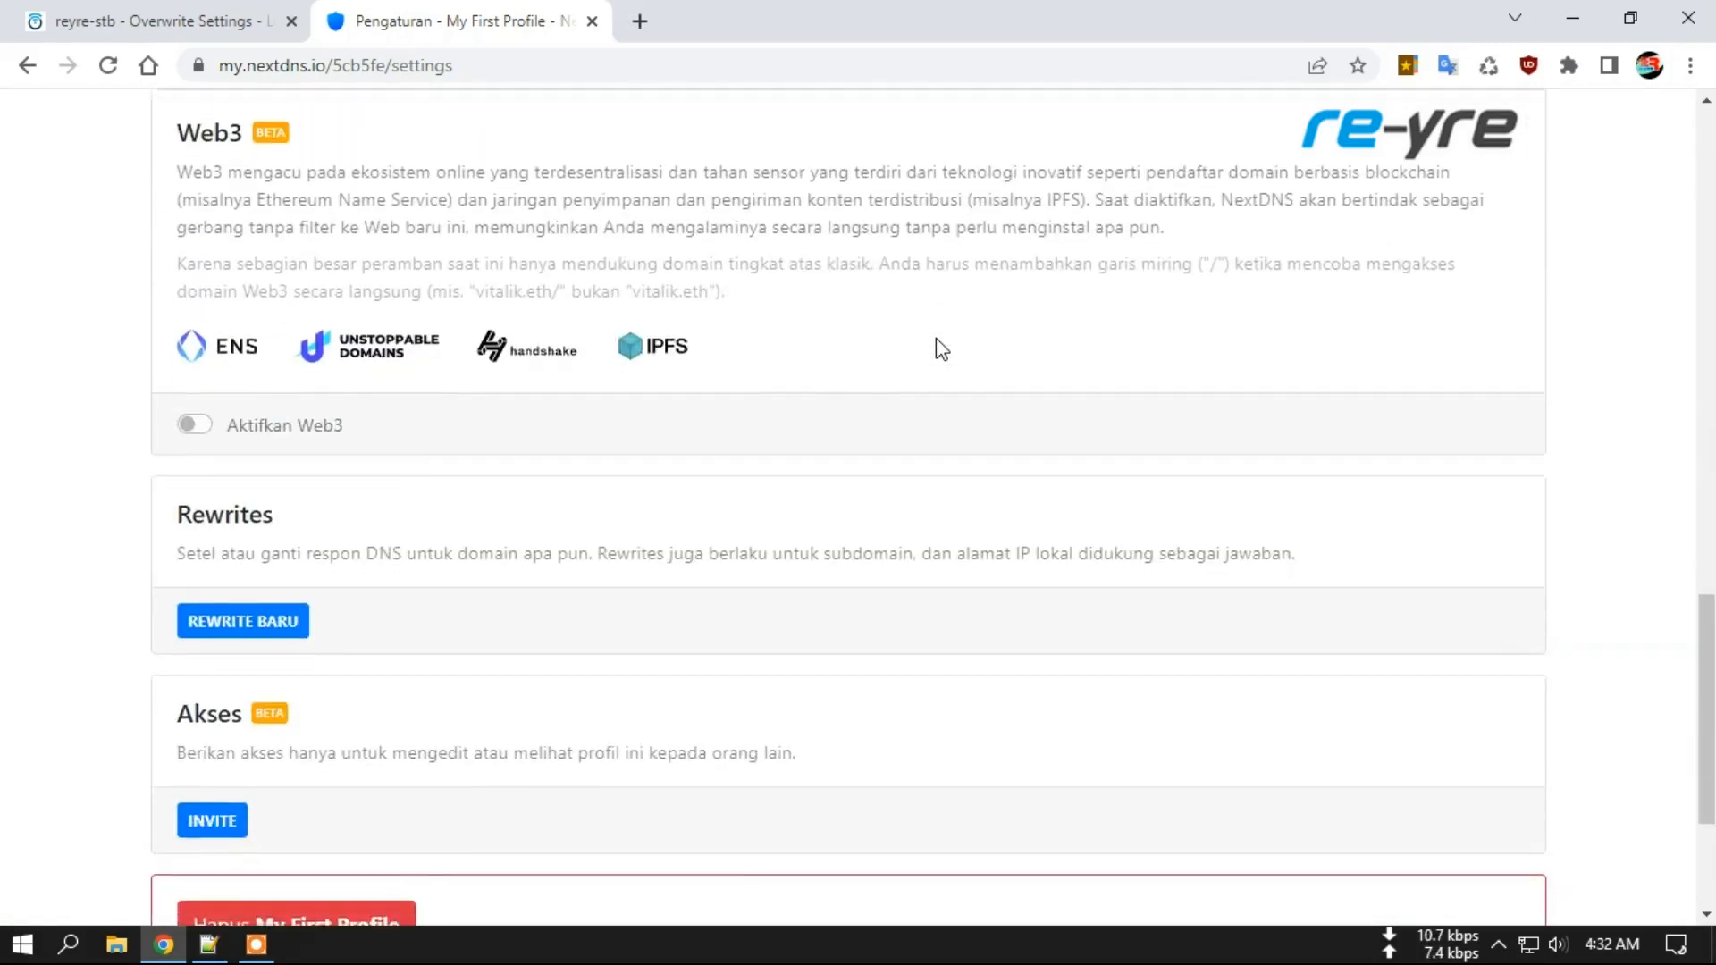
scroll(1080, 360, "up", 20)
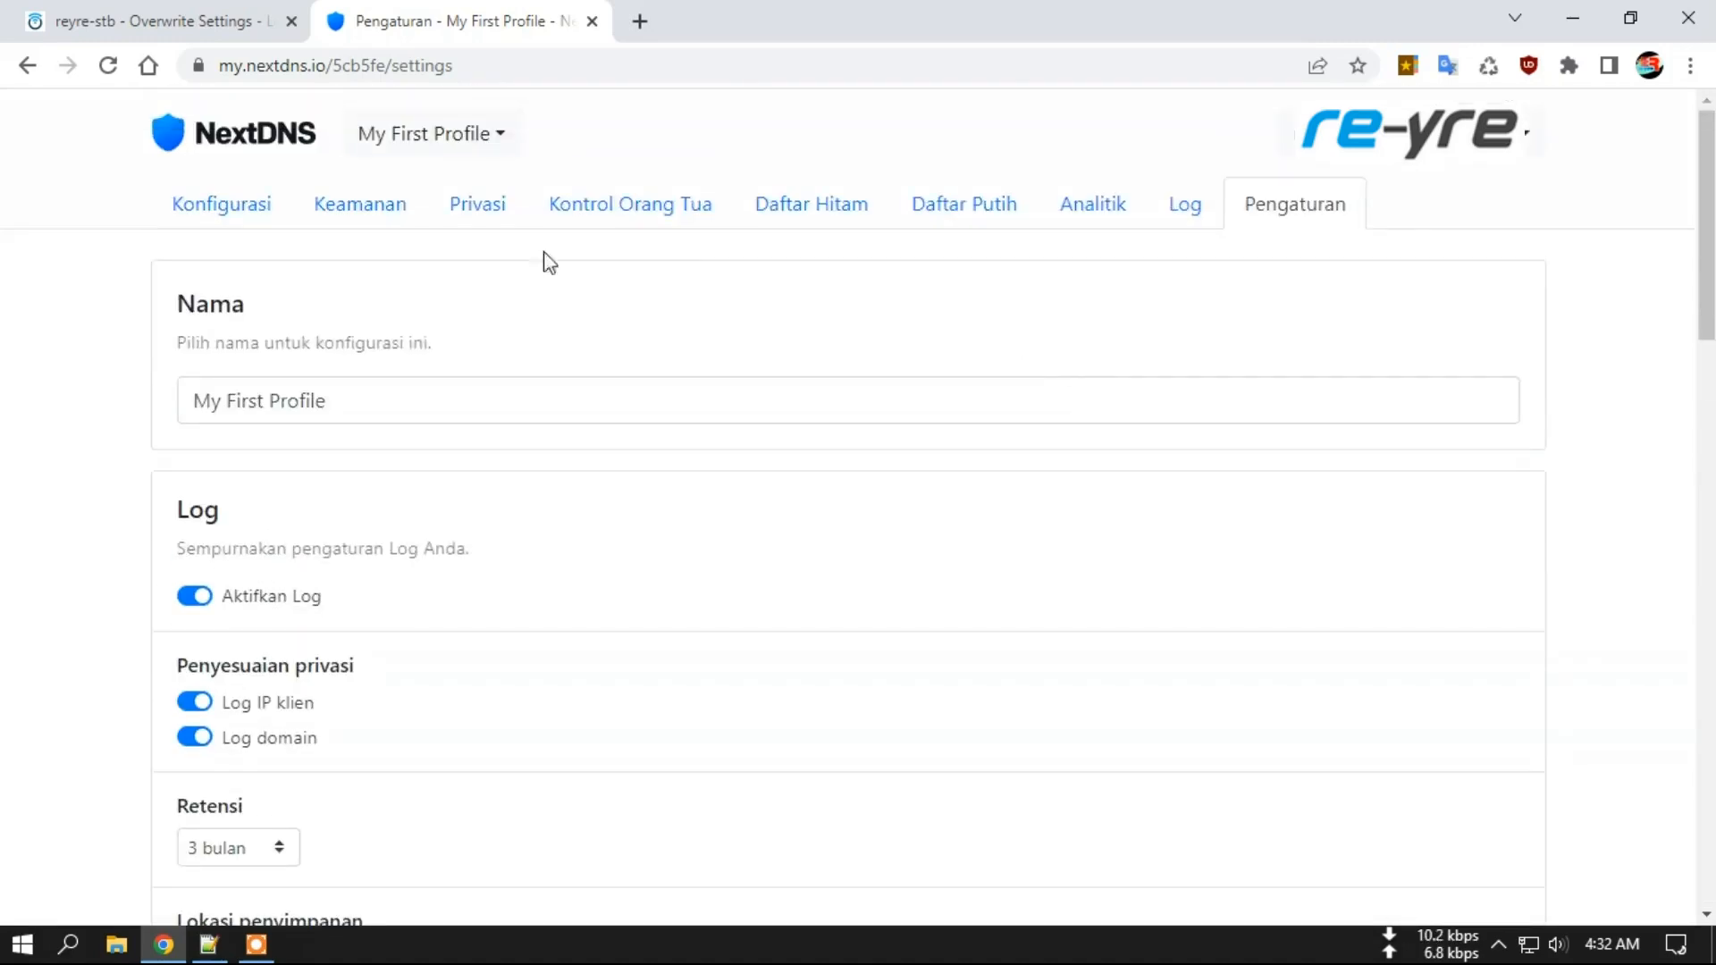
left_click(231, 210)
scroll(103, 350, "down", 9)
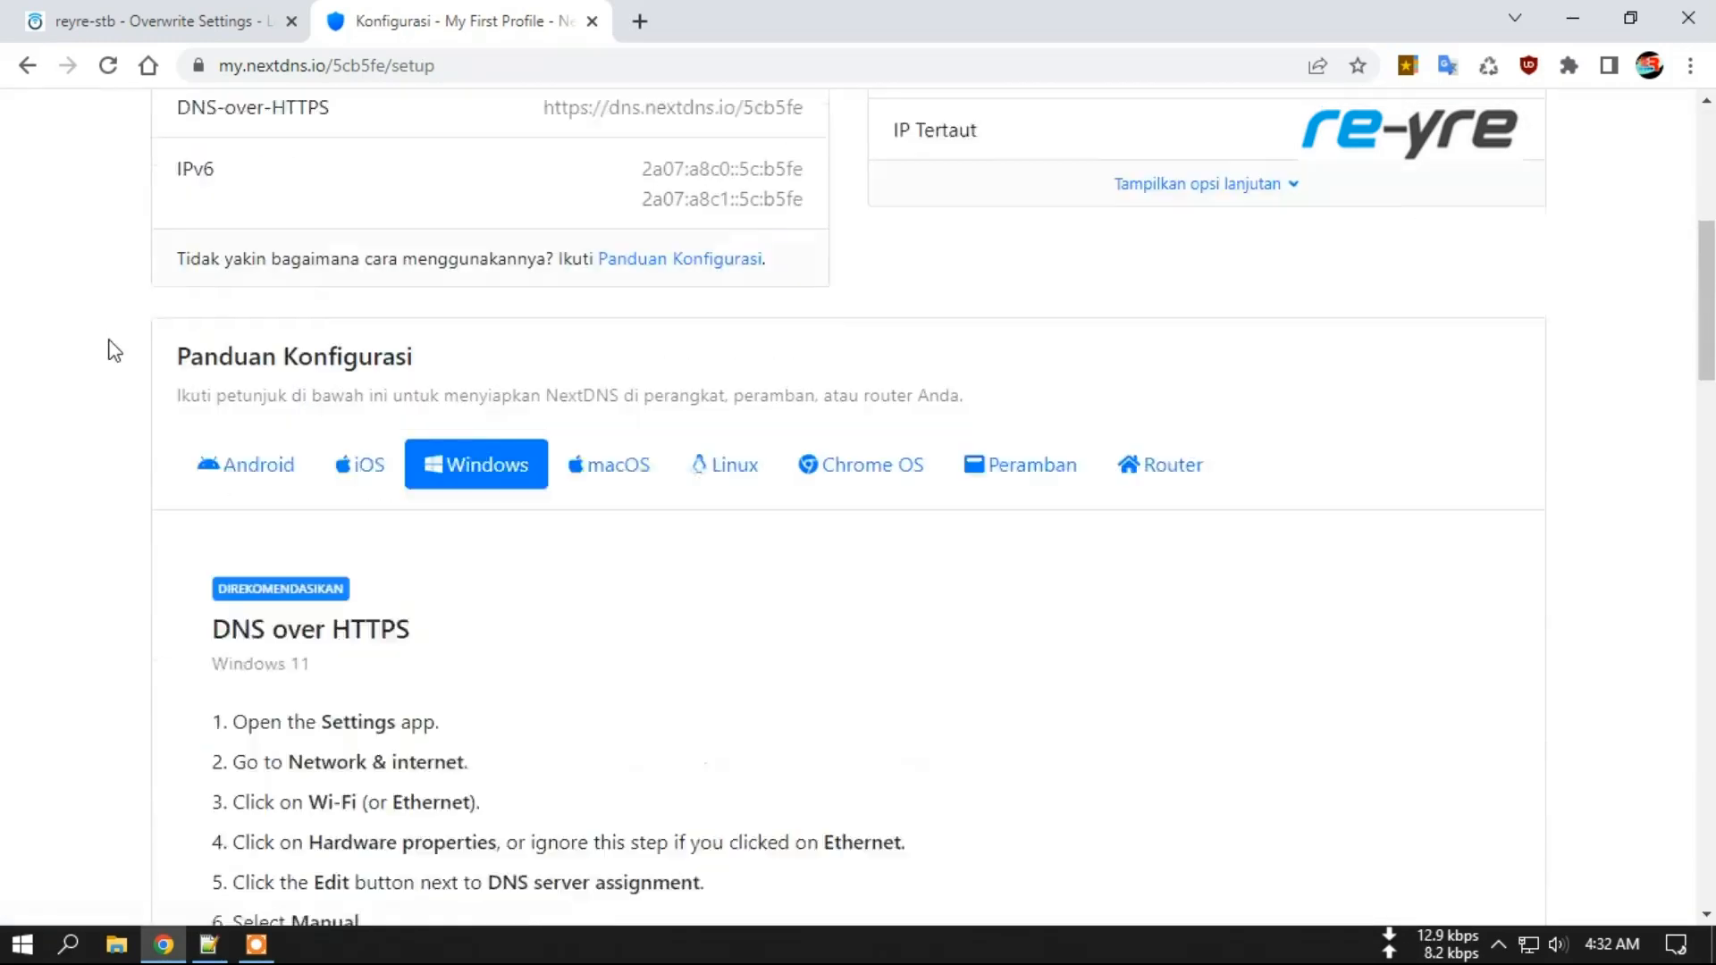
scroll(97, 351, "down", 15)
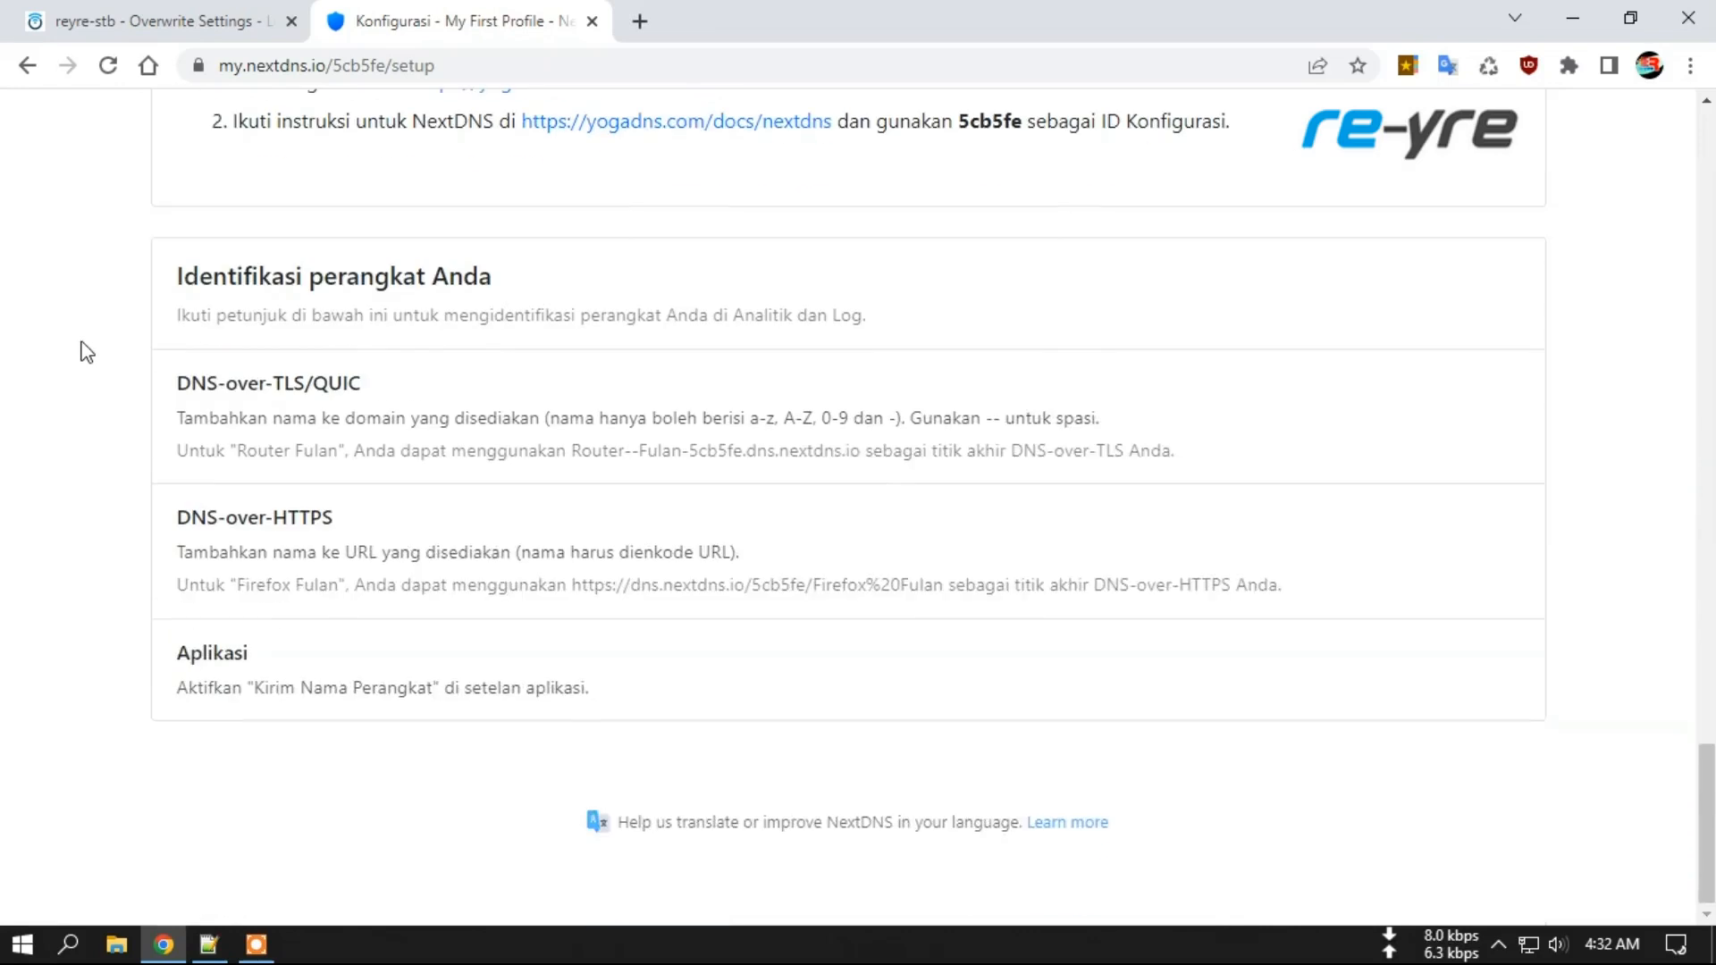
scroll(85, 355, "up", 20)
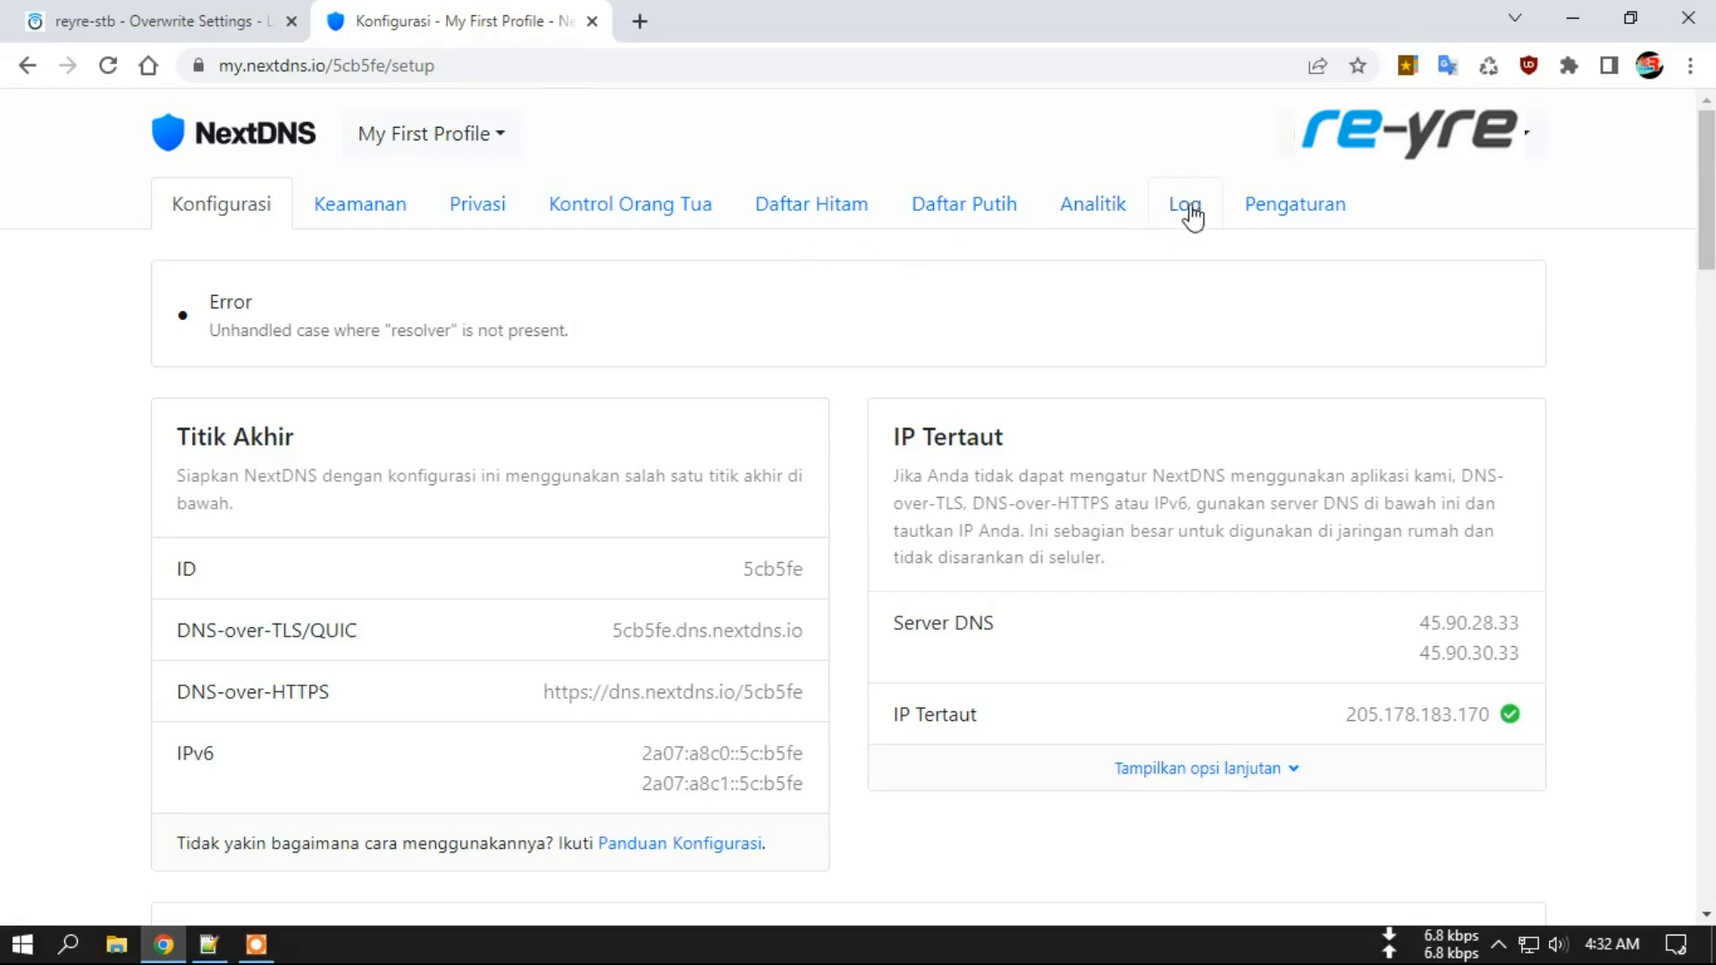
Open the NextDNS account page and review usage: 5.157 of 300.000 free monthly queries.
left_click(1293, 214)
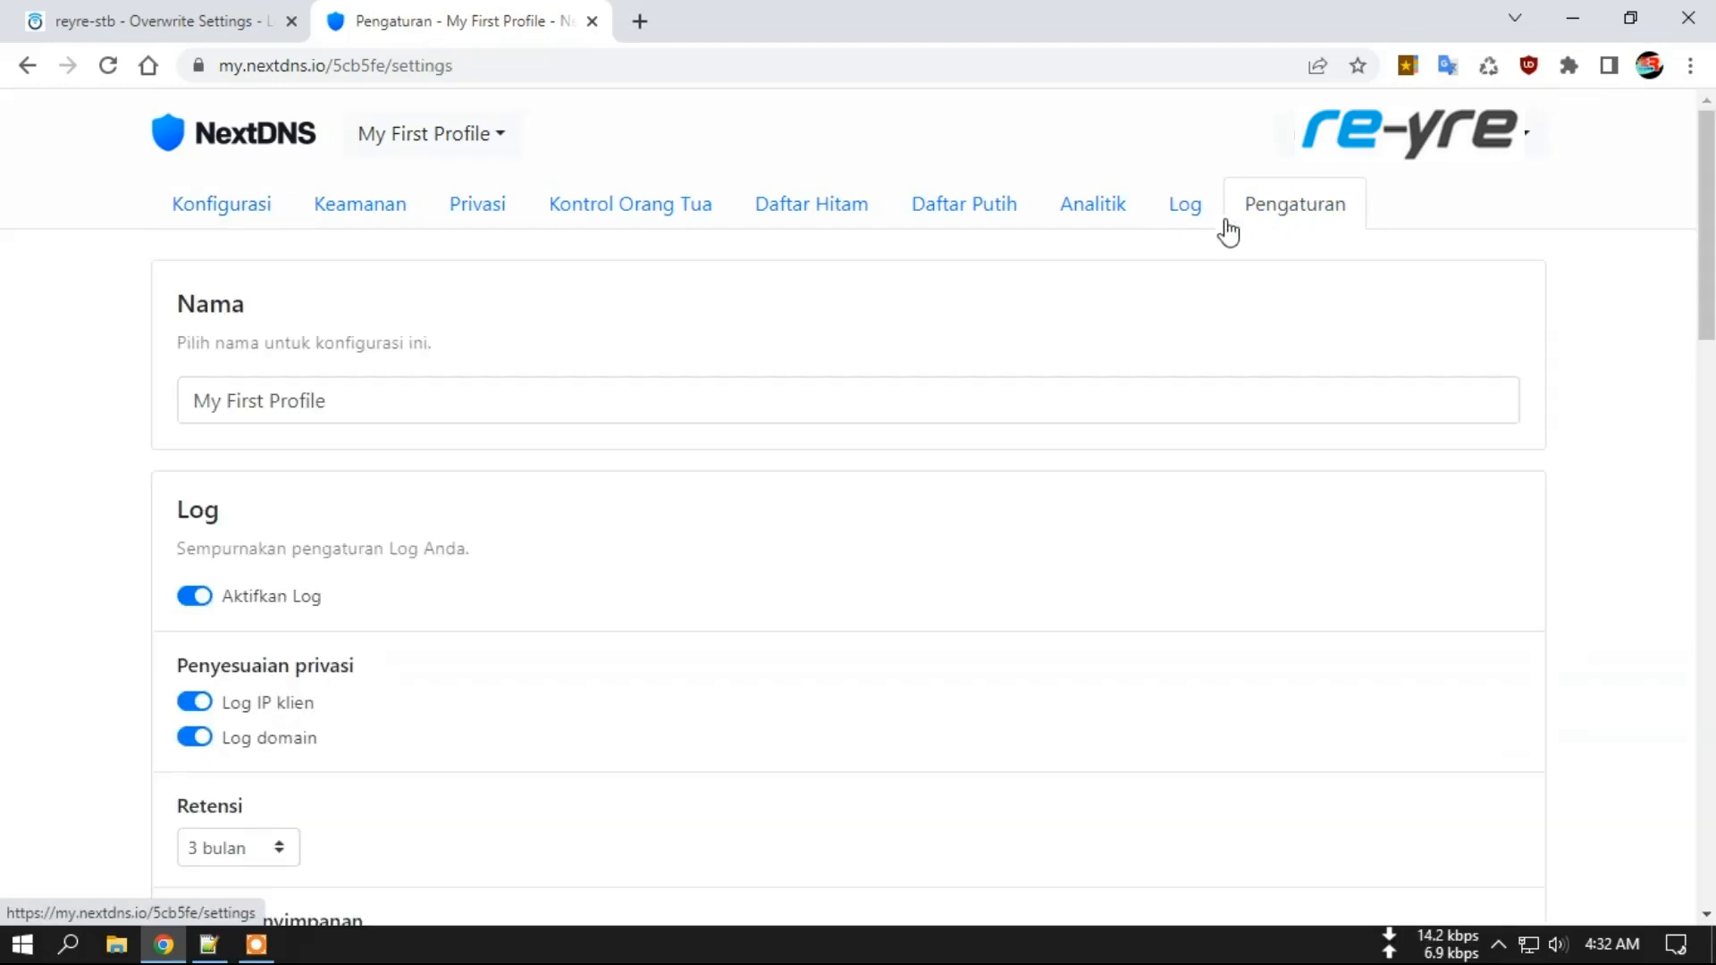
left_click(1532, 134)
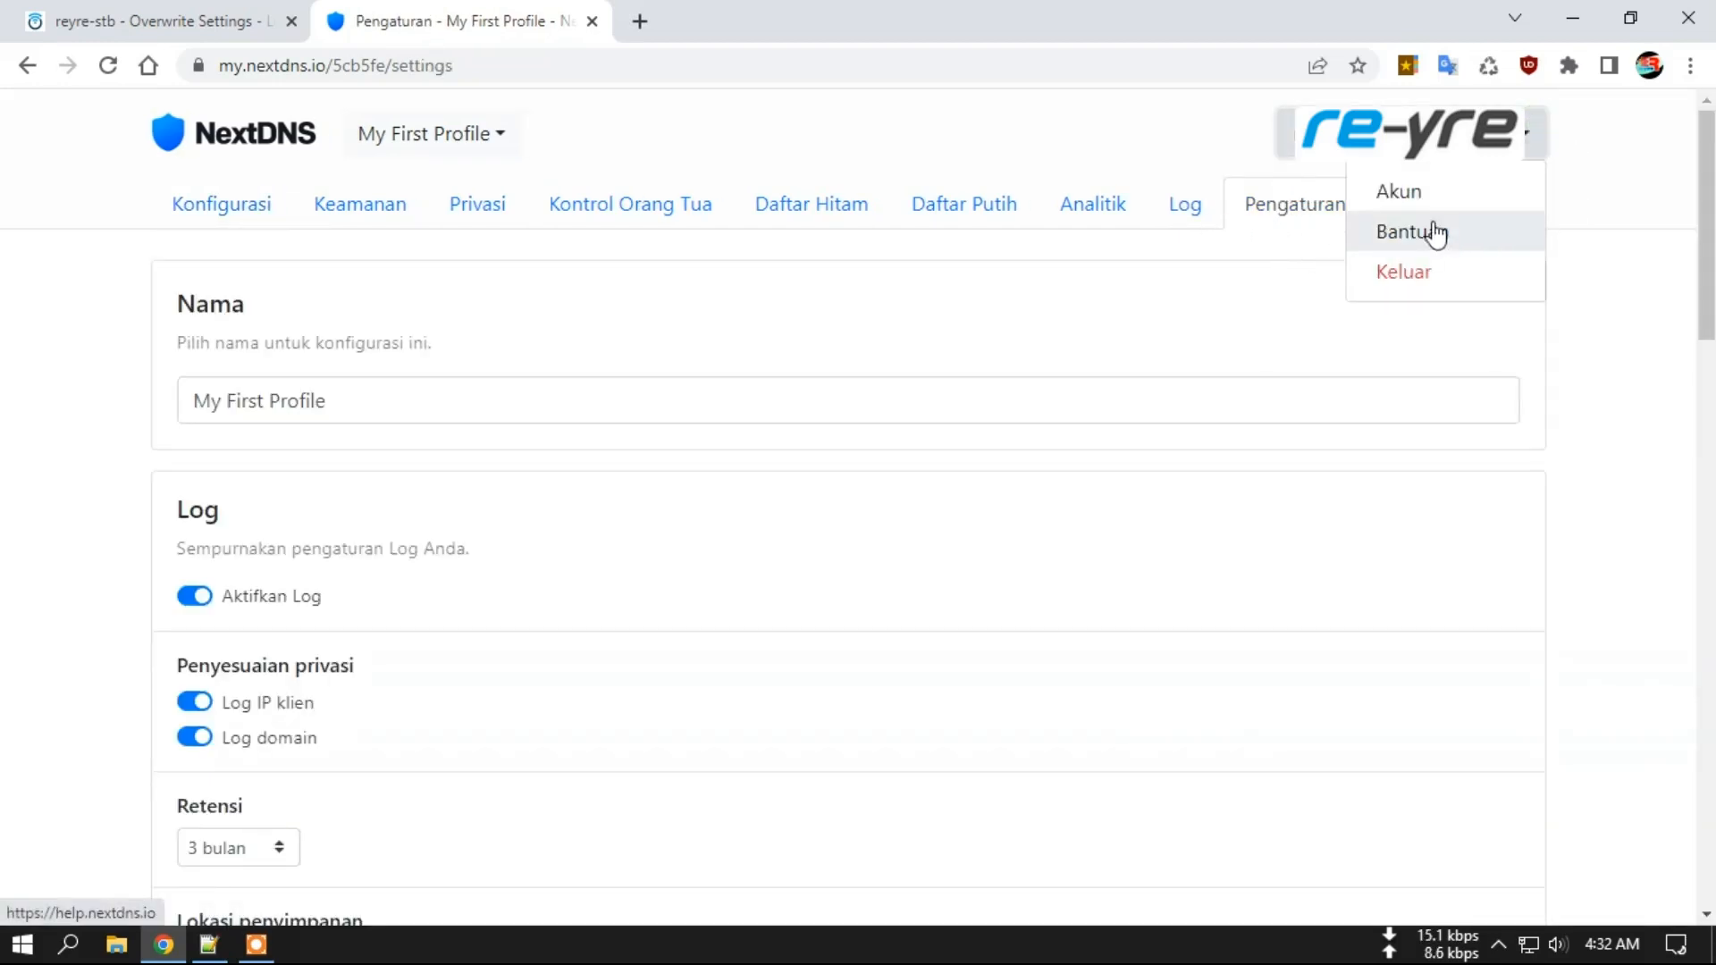
left_click(1428, 191)
scroll(4, 527, "down", 8)
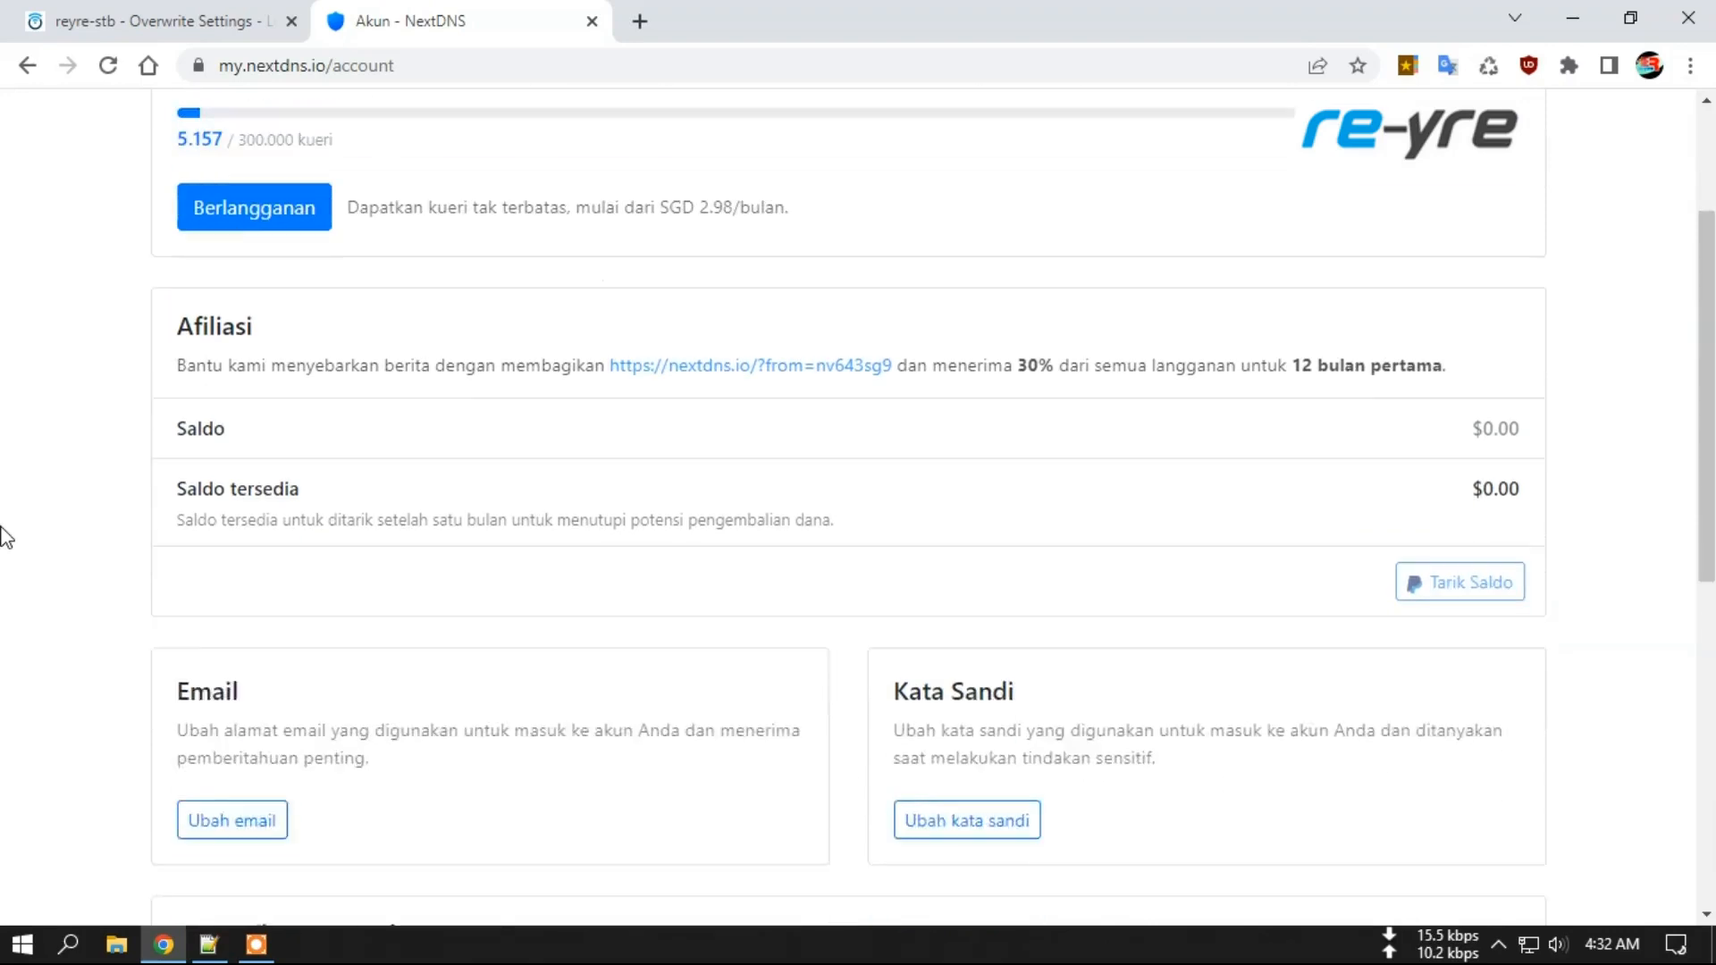
scroll(4, 537, "down", 2)
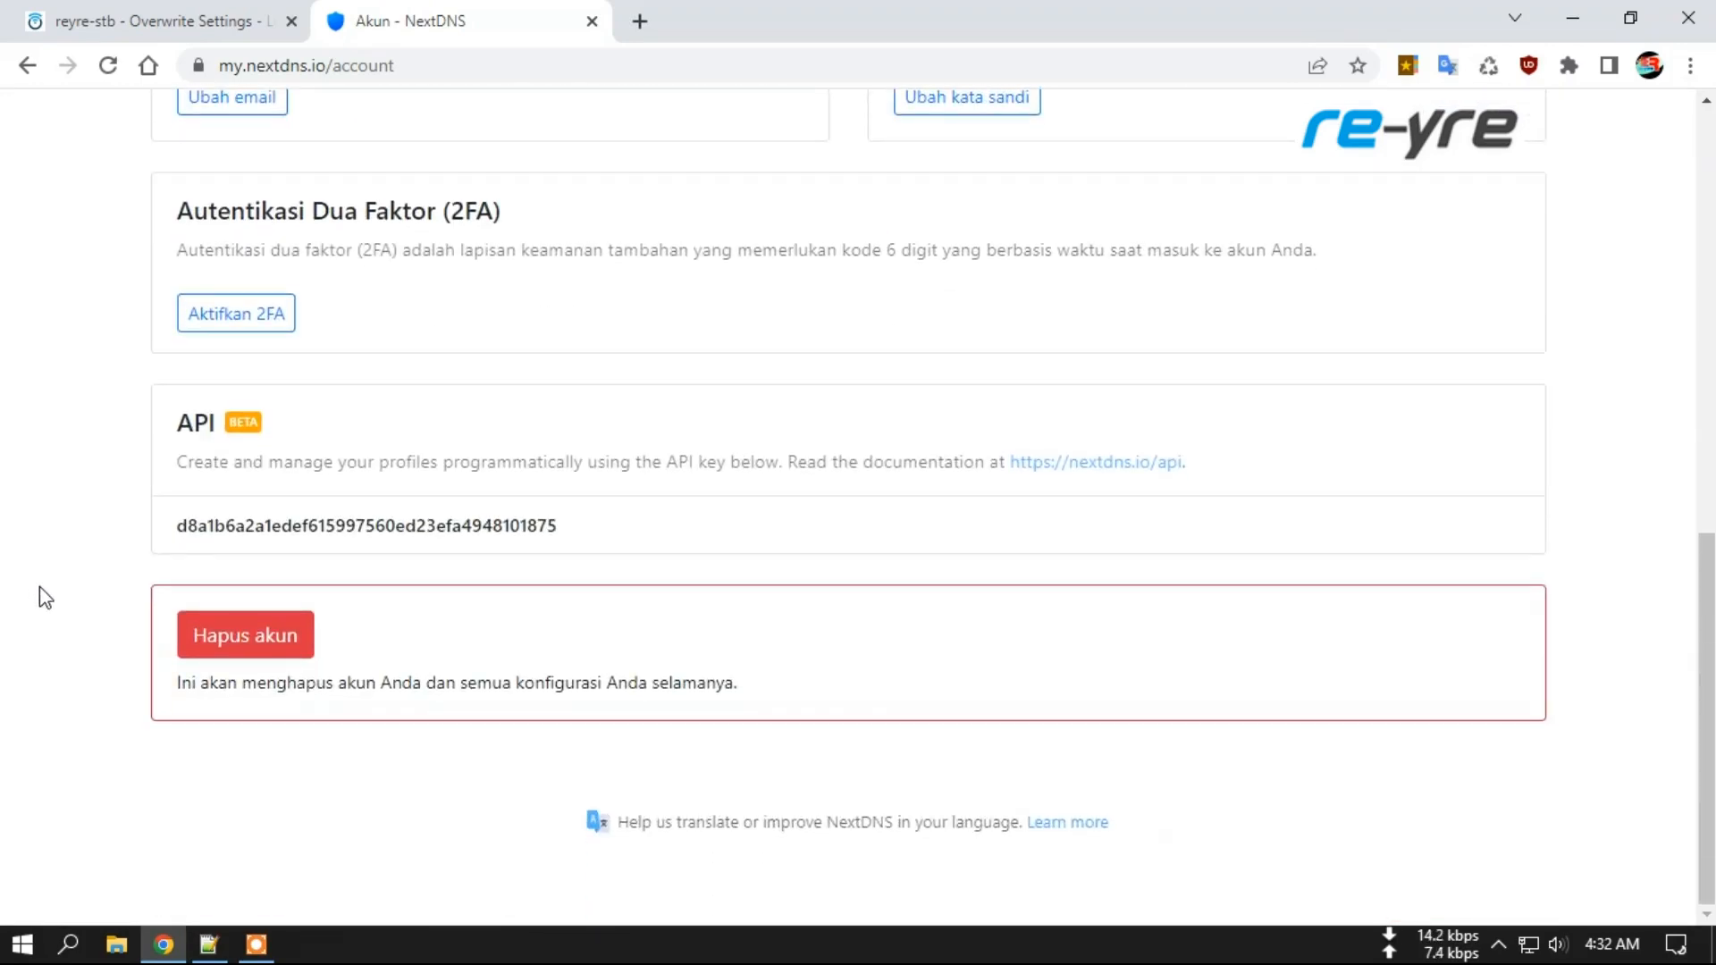
scroll(40, 586, "up", 10)
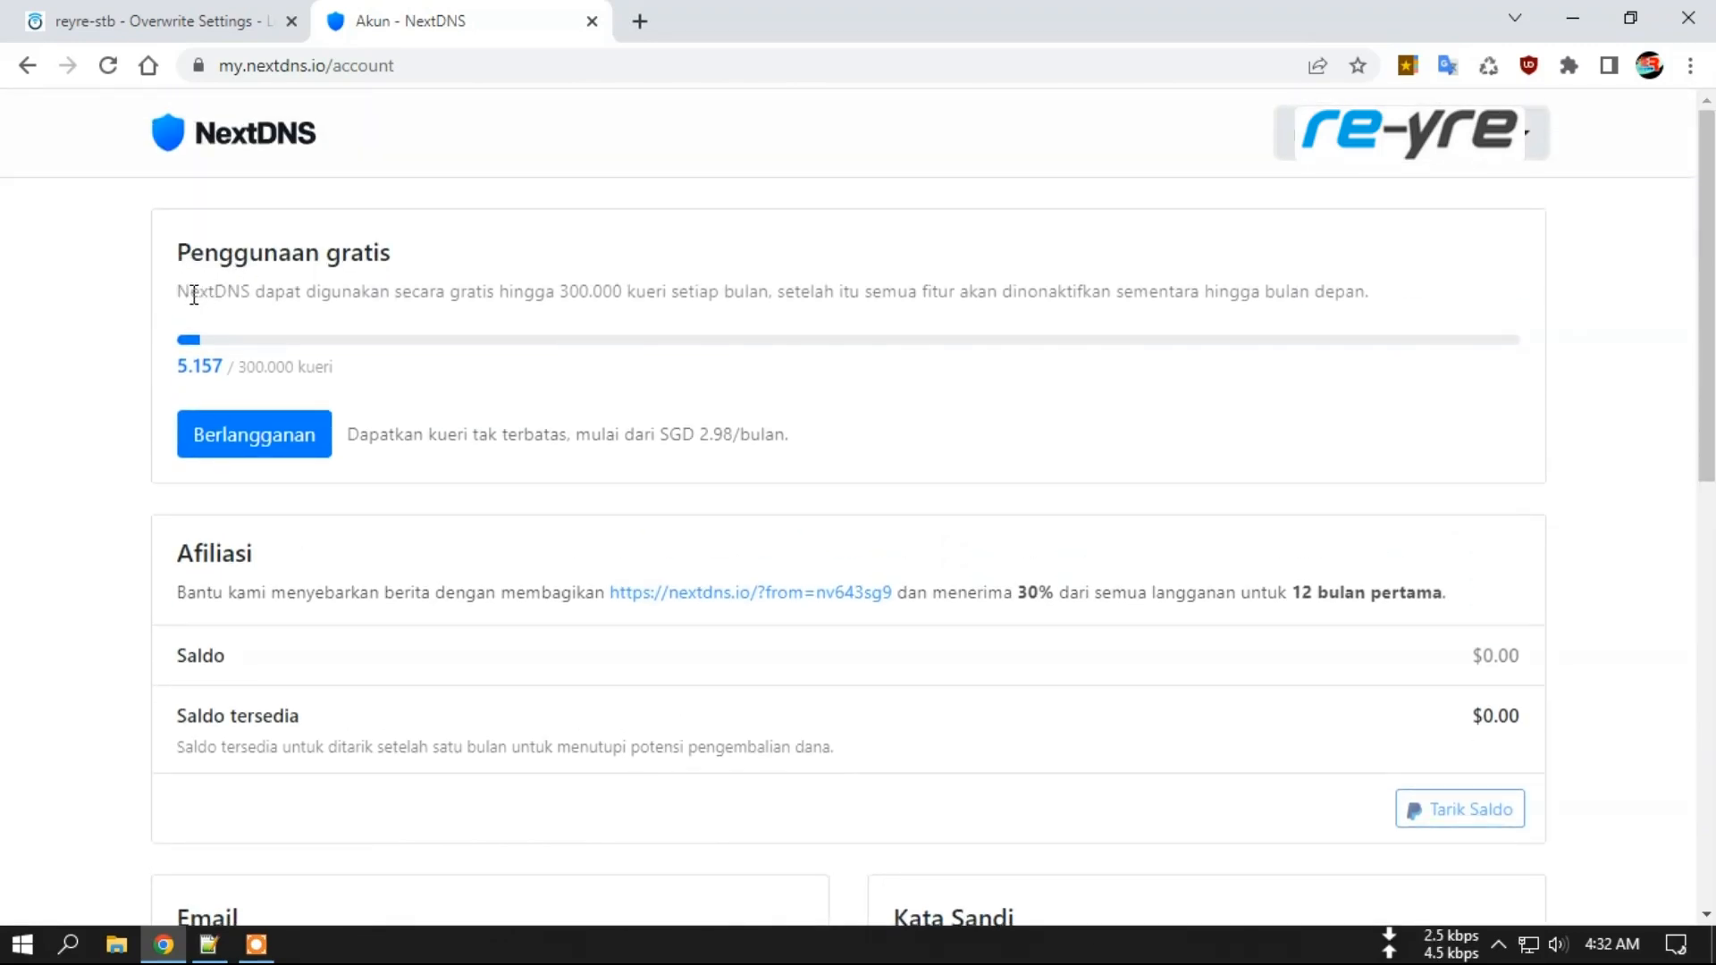
left_click_drag(242, 369, 345, 372)
left_click(366, 368)
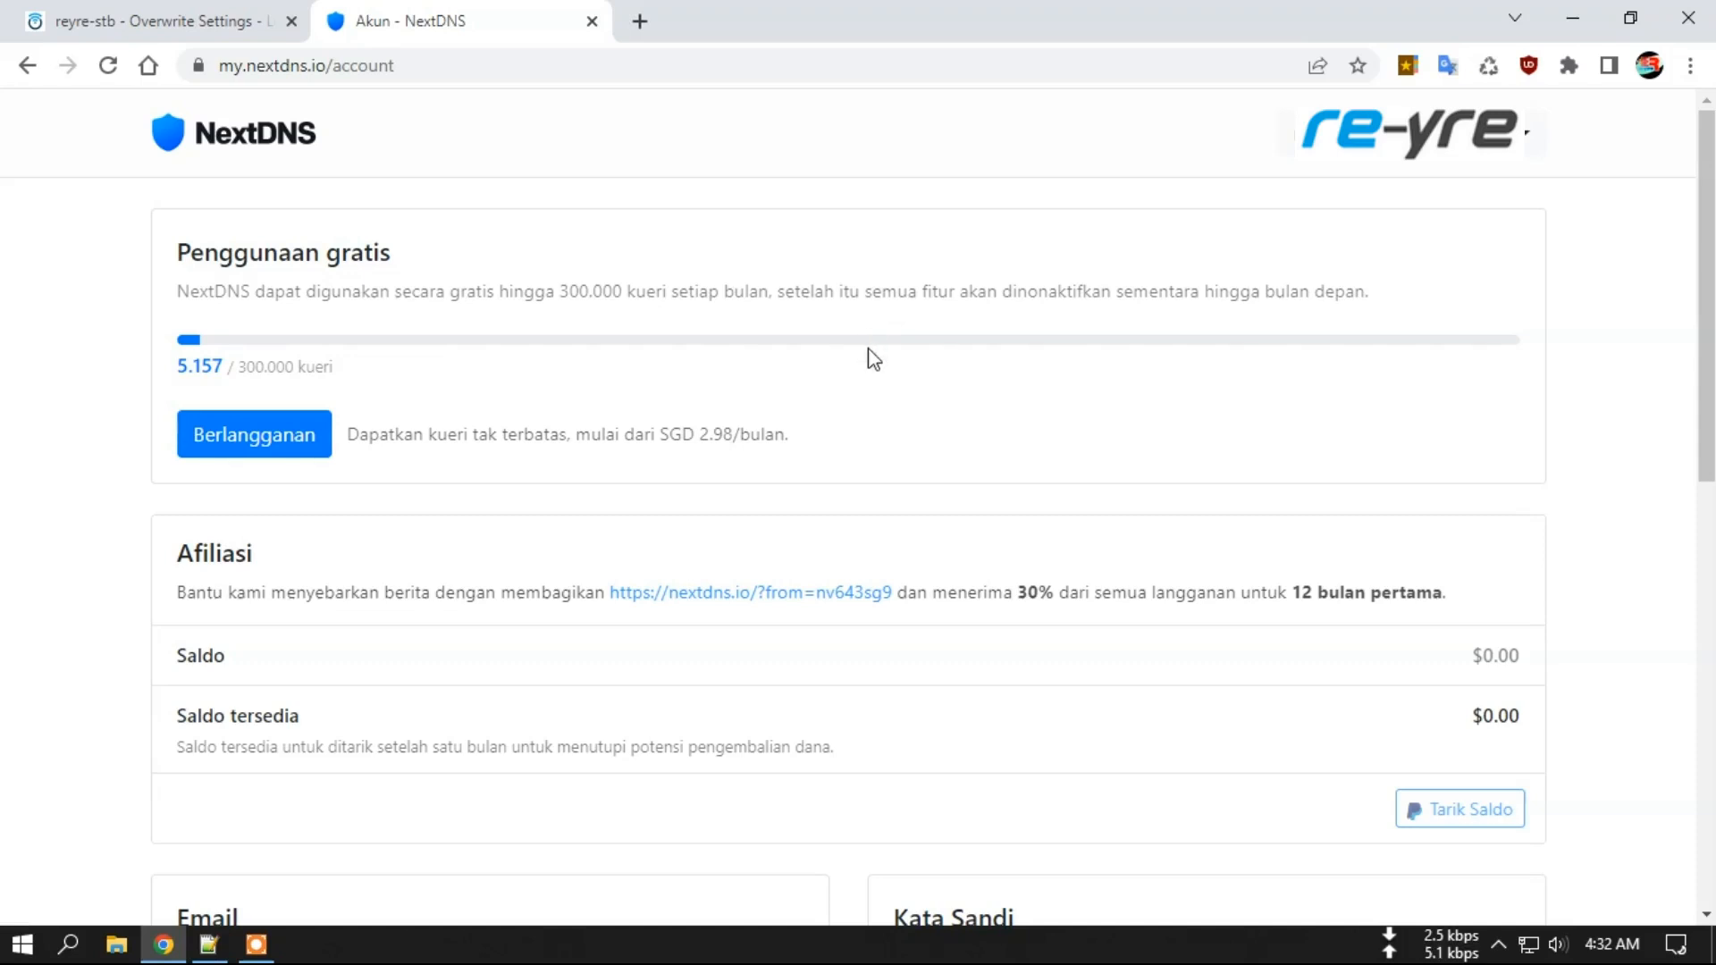
scroll(871, 357, "down", 3)
scroll(873, 356, "up", 3)
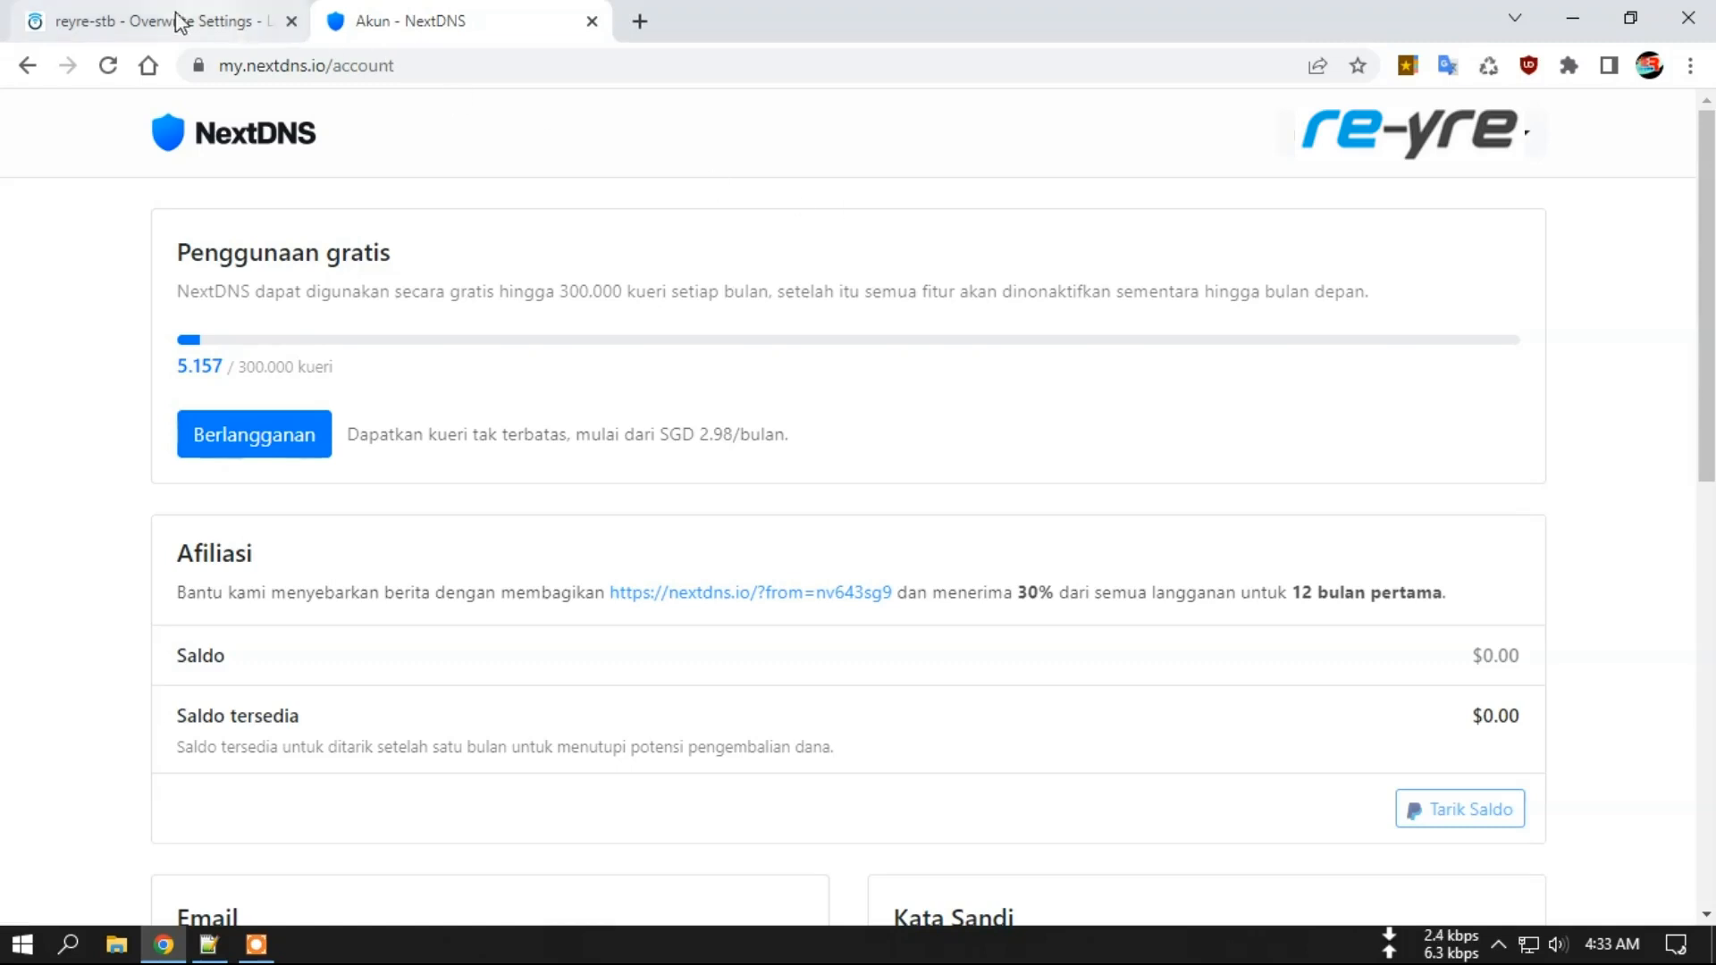
Return to the reyre-stb tab and open OpenClash Overviews, showing Redir-Host mode with 45 connections.
left_click(145, 20)
scroll(799, 348, "up", 5)
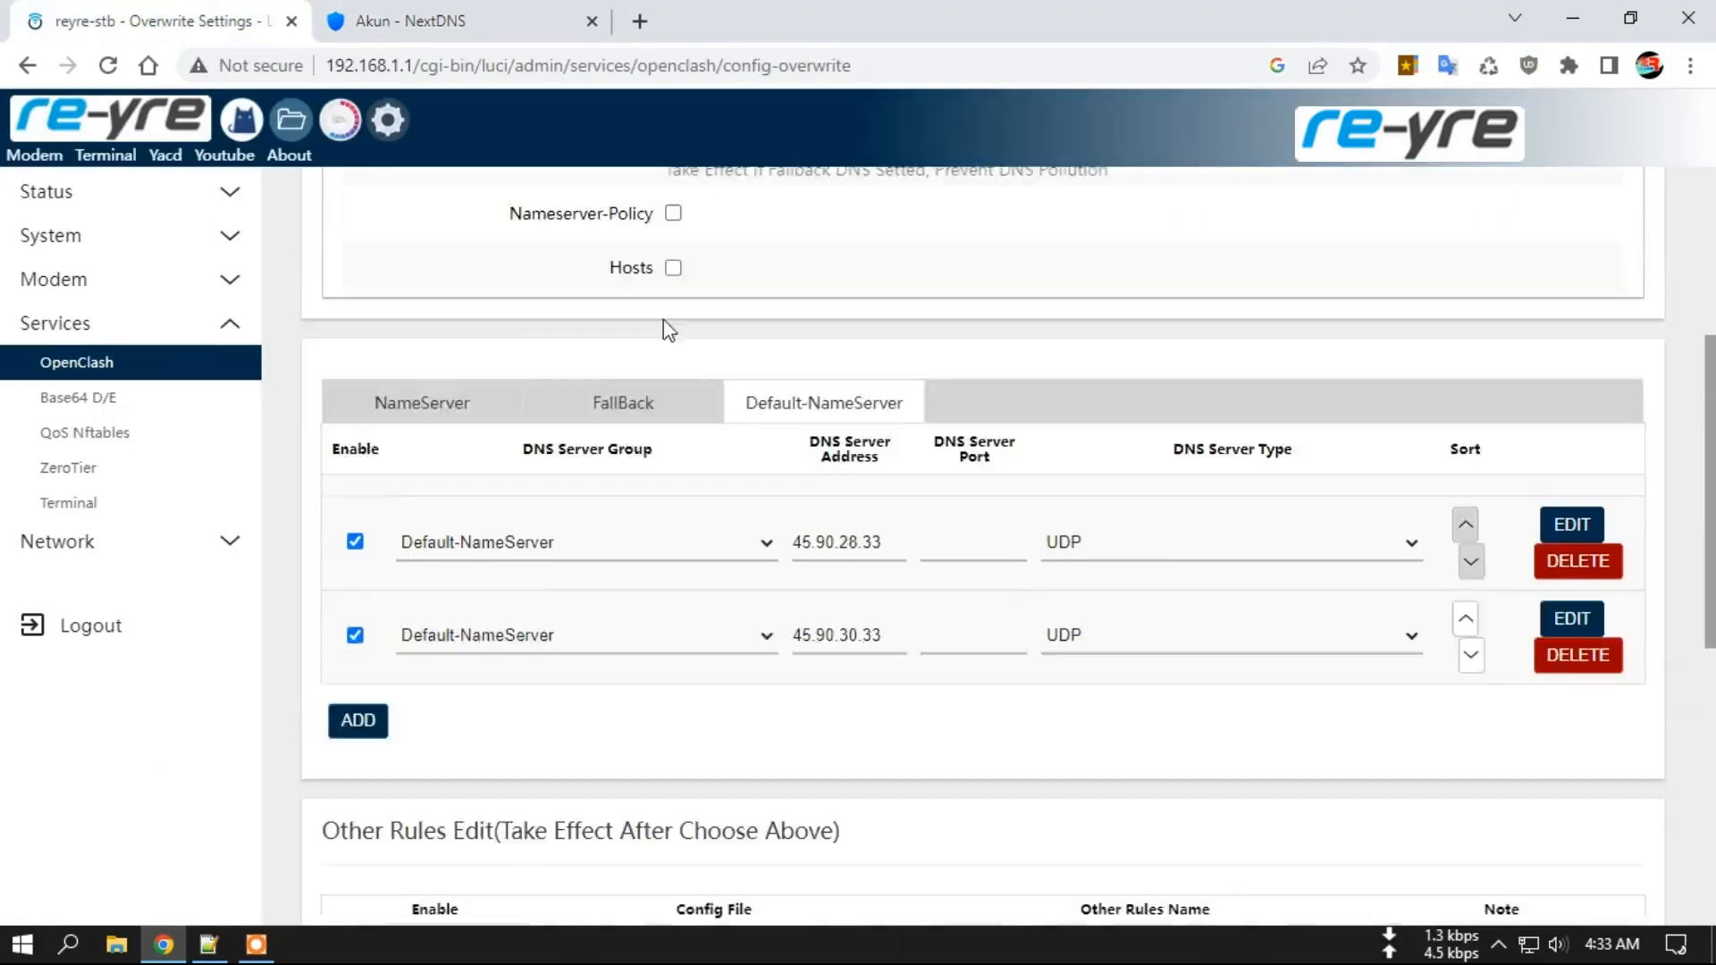
left_click(243, 120)
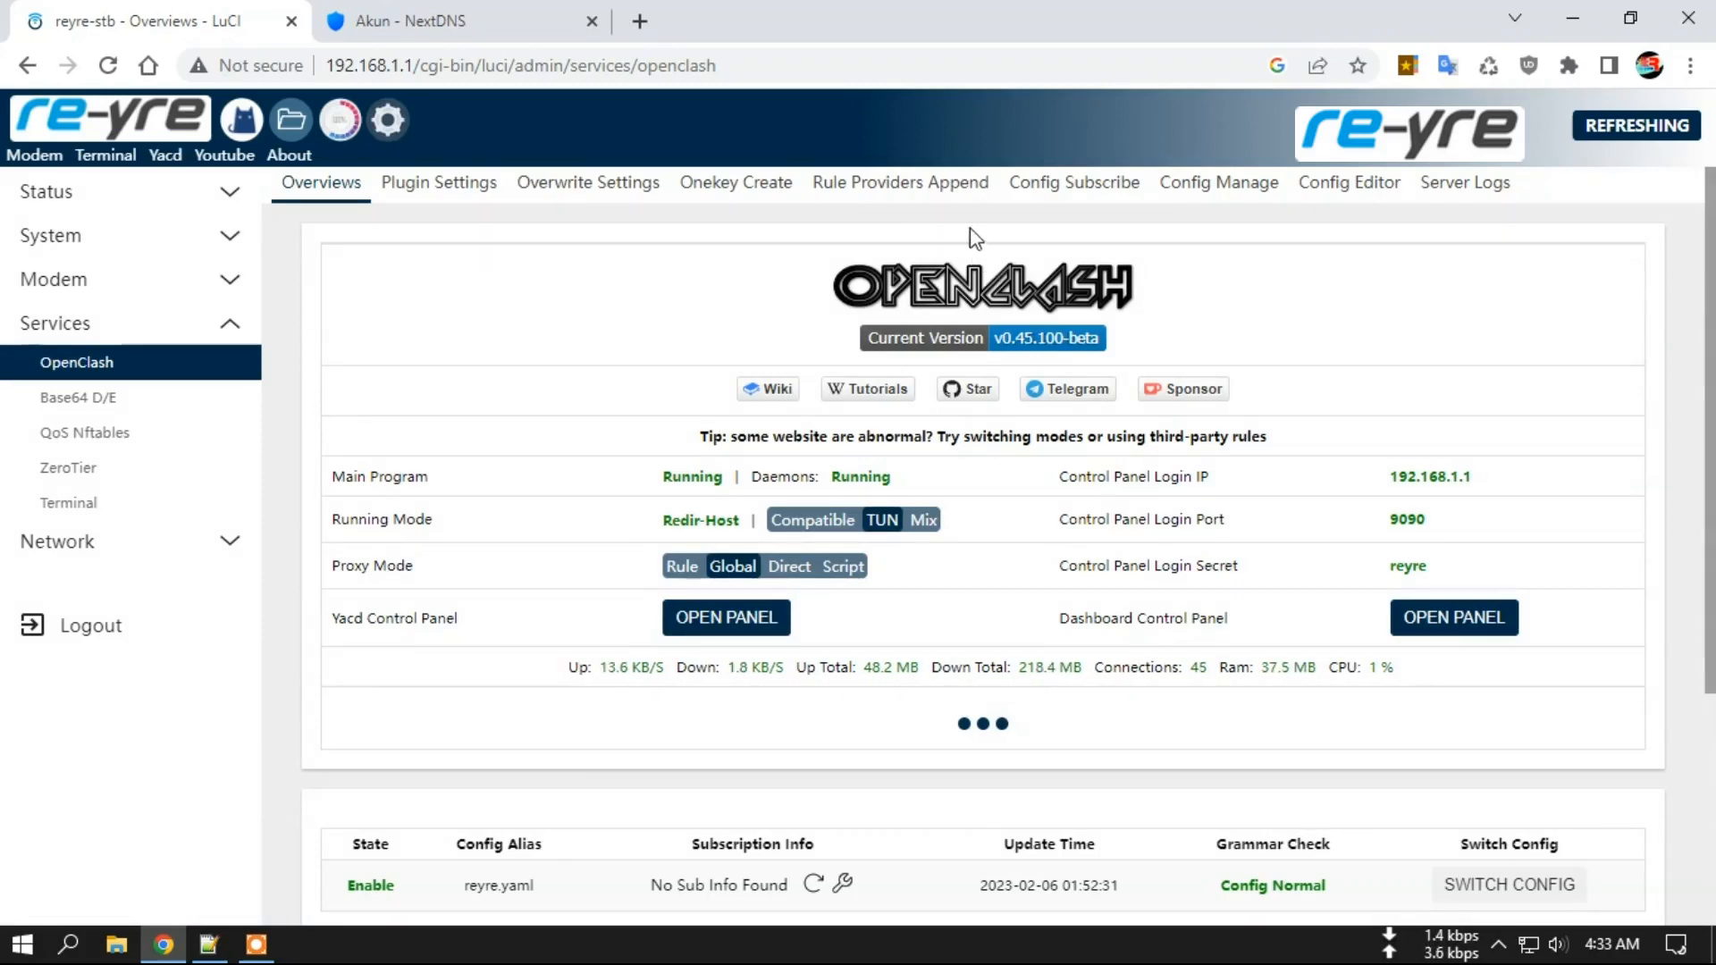
scroll(988, 626, "down", 3)
scroll(983, 625, "up", 3)
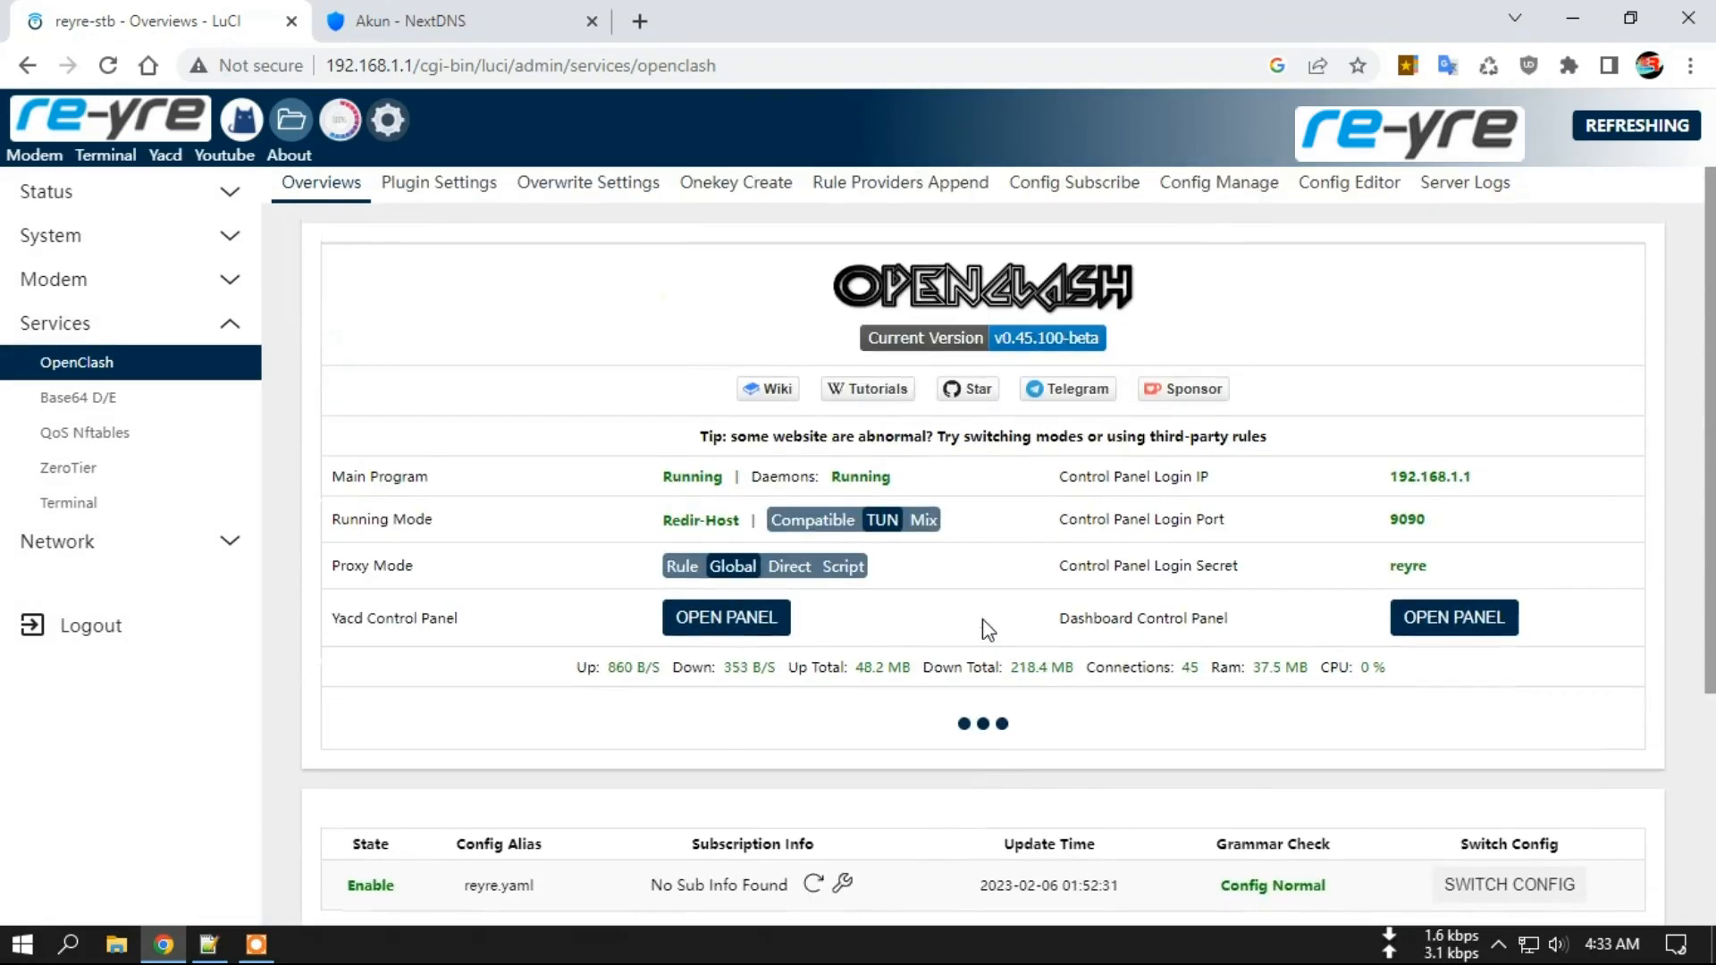